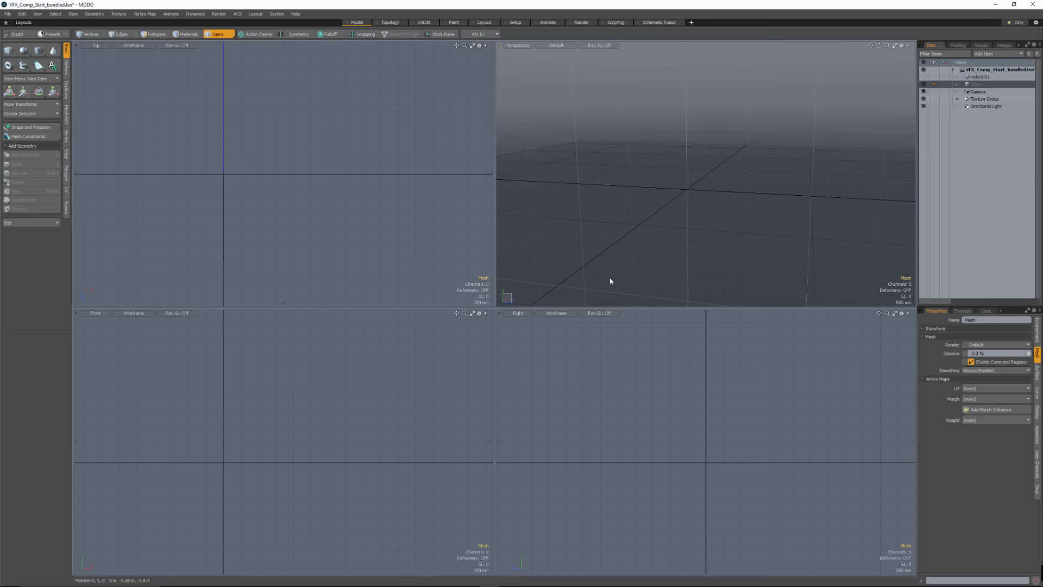
- Choose Parking_Lot_Track.json from the 11_VFX_Composite_2 folder as the file to import from After Effects
left_click_drag(626, 213, 762, 206, "alt")
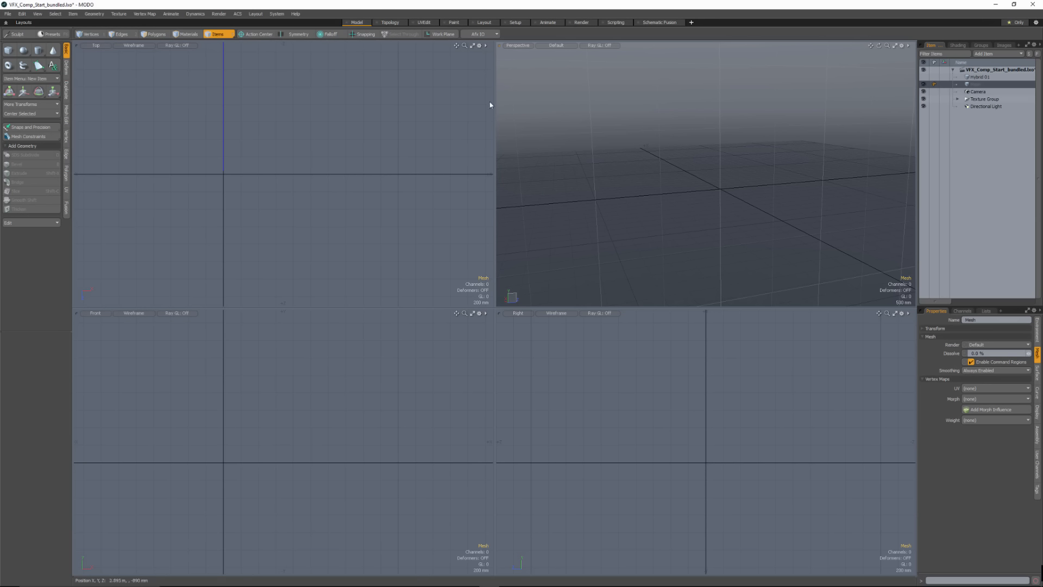
left_click(496, 35)
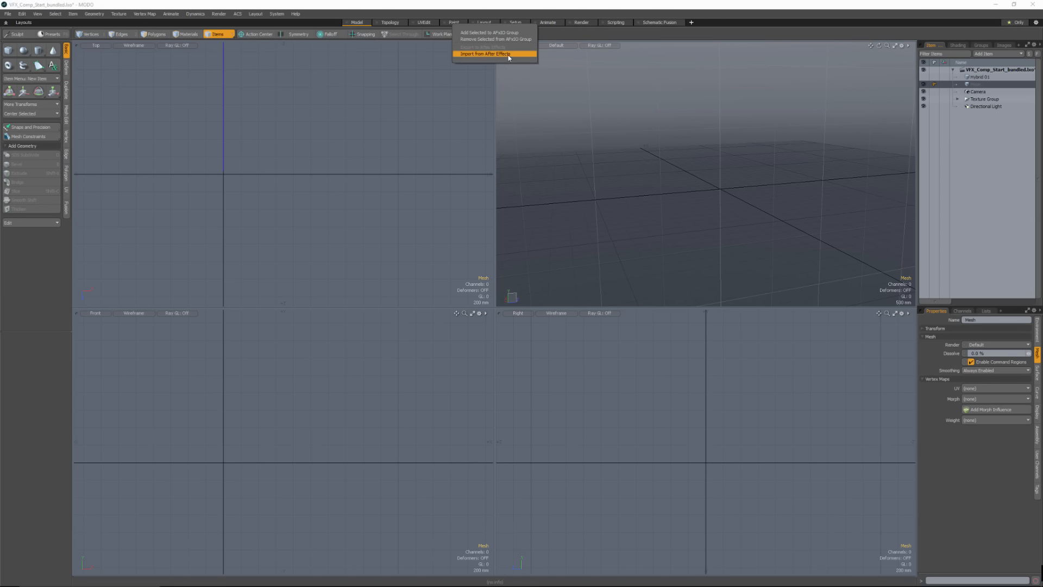
left_click(508, 56)
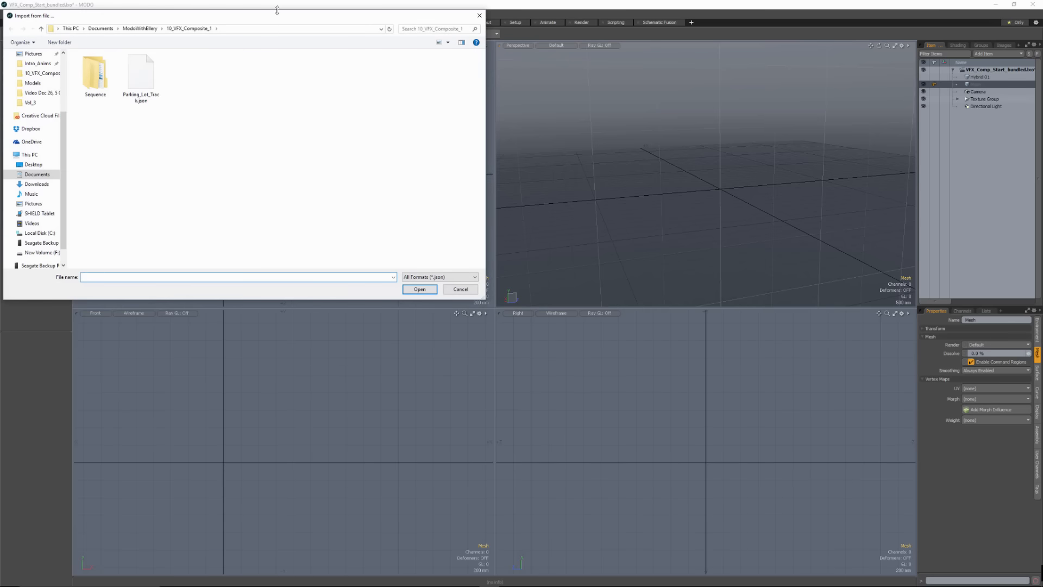
left_click(149, 66)
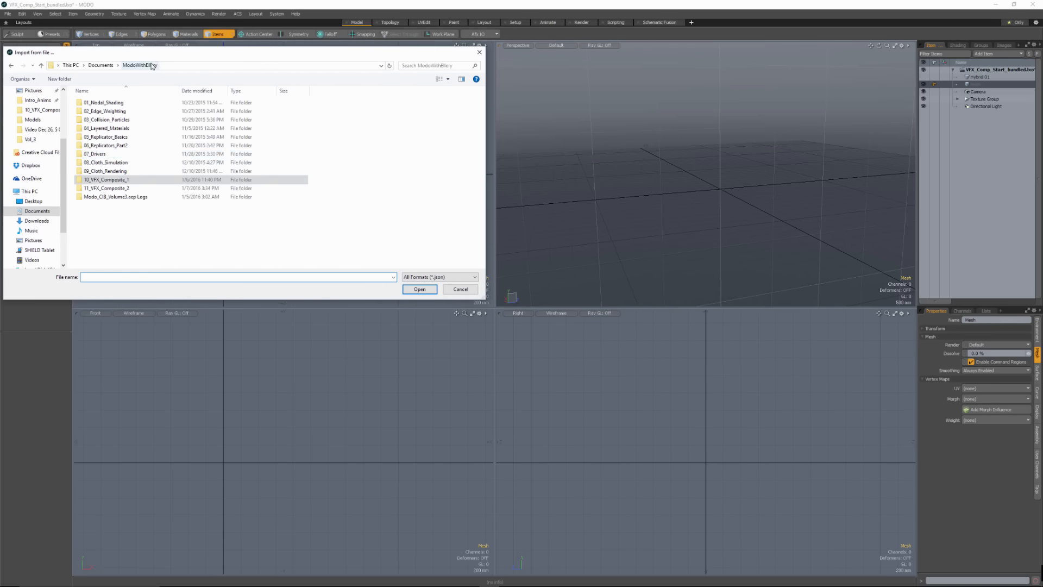
double_click(98, 188)
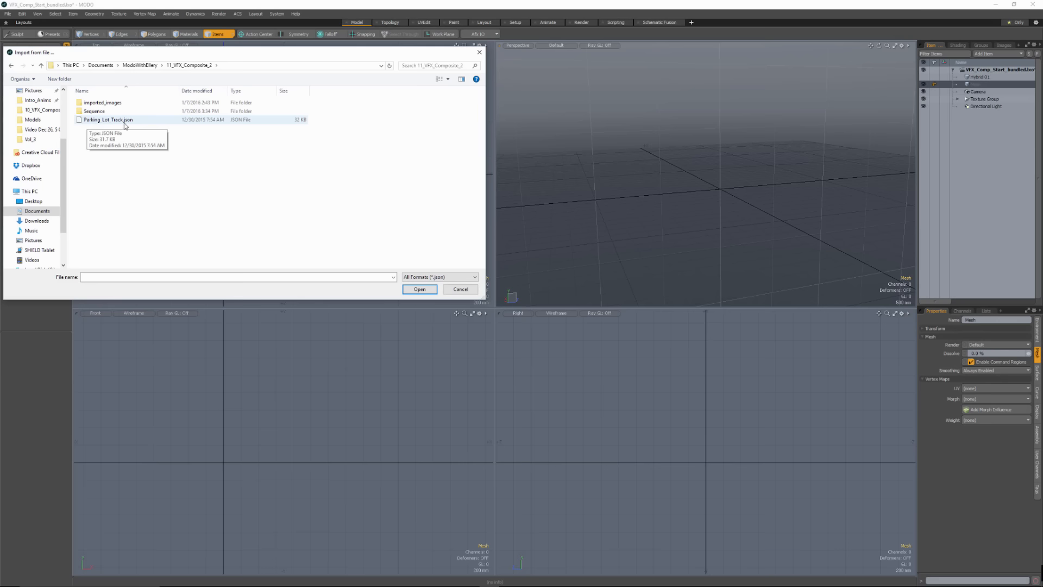
left_click(82, 122)
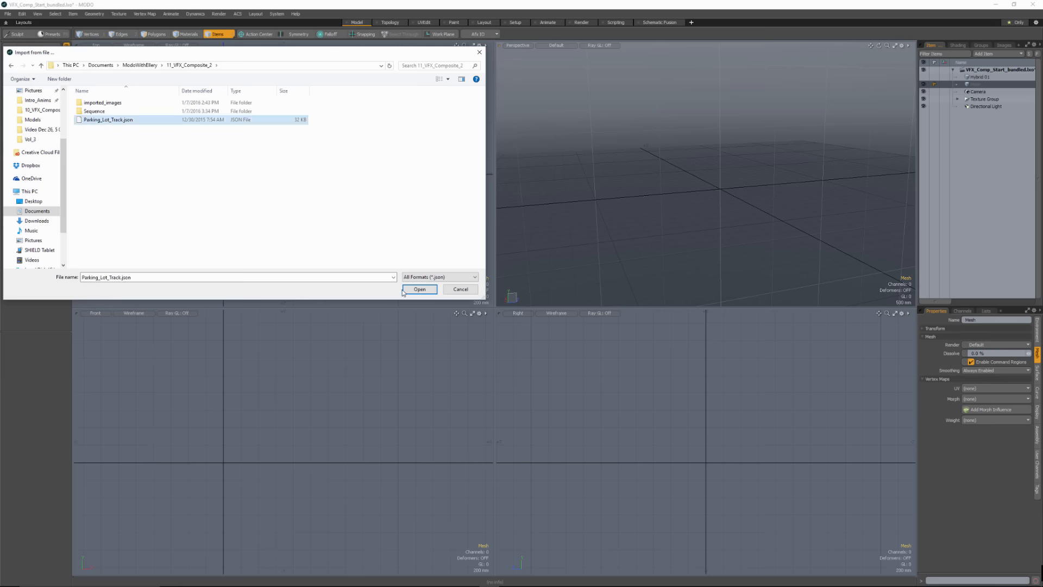
left_click(419, 289)
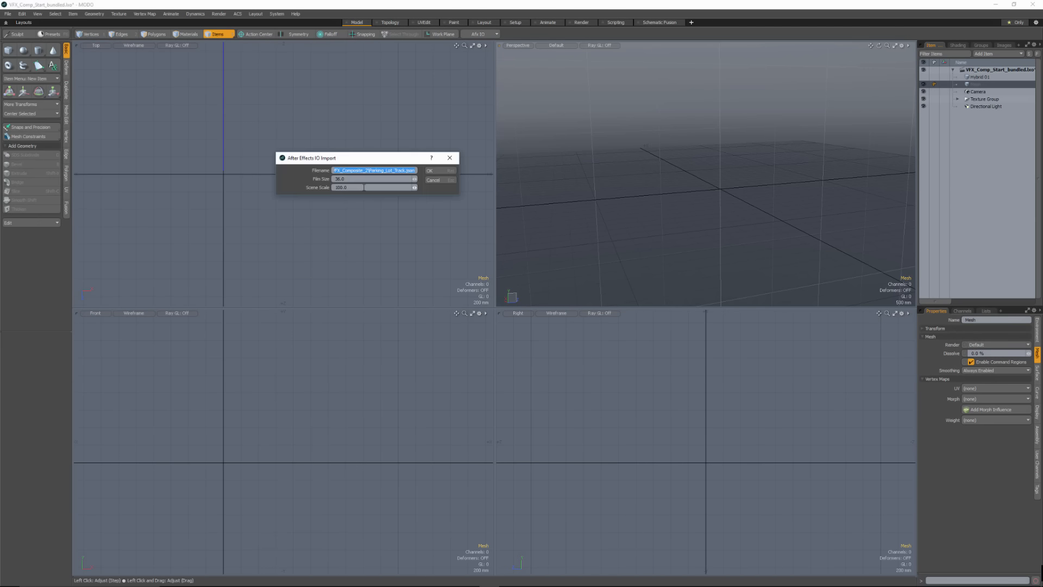
- Complete the After Effects import with a film size of 36.0 and a scene scale of 100.0
left_click_drag(347, 160, 421, 169)
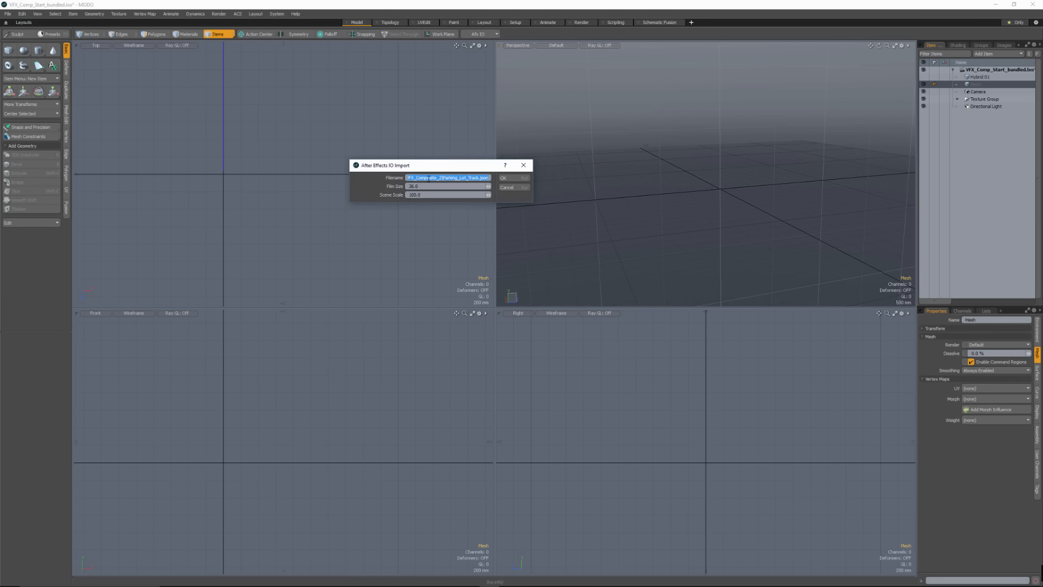
key("Tab")
key("Tab")
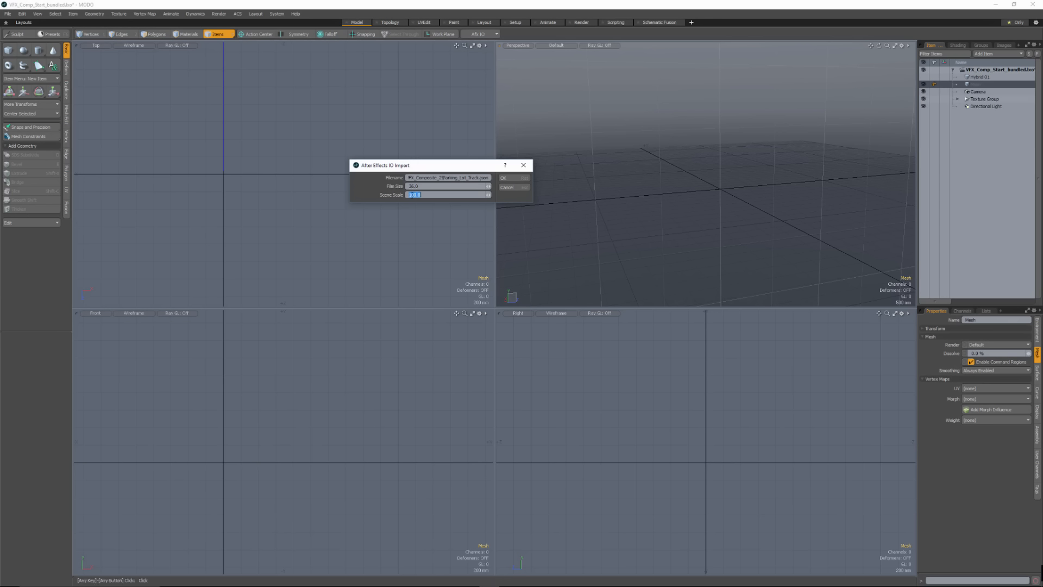
left_click(415, 194)
key("Return")
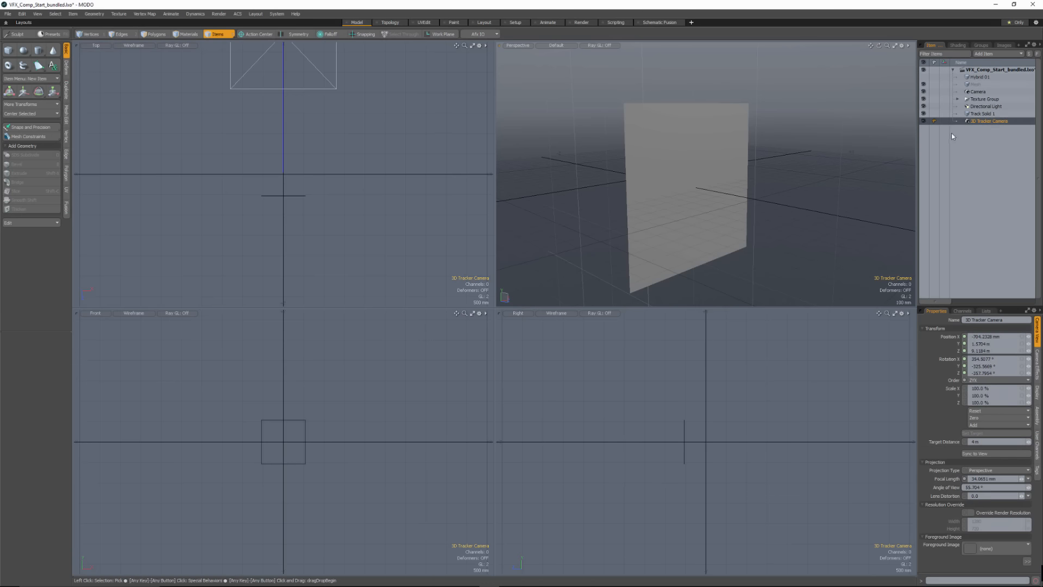
- Select the imported Track Solid 1 mesh and switch to the Setup layout
left_click_drag(869, 151, 770, 179, "alt")
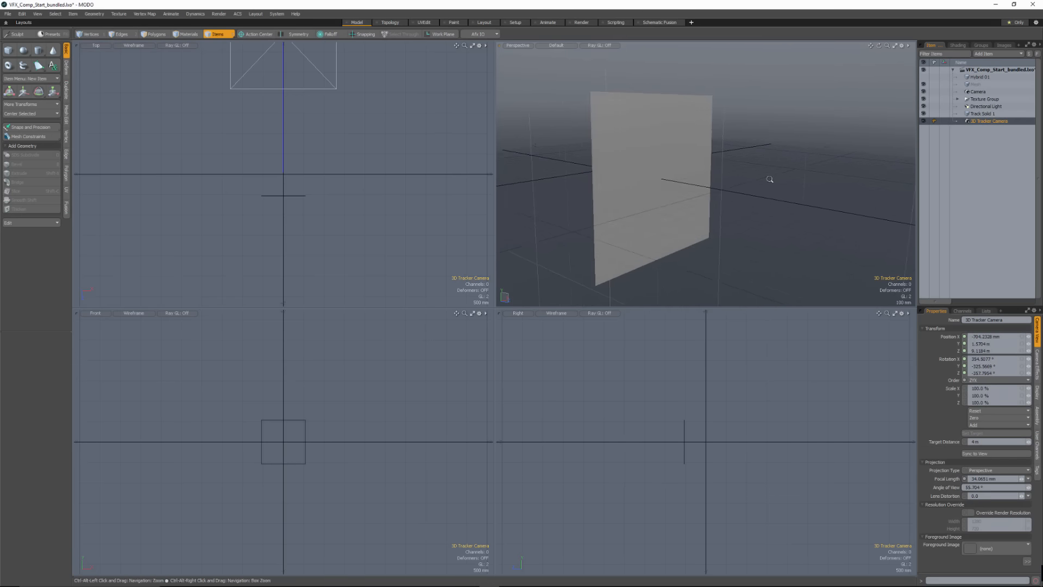
scroll(770, 179, "down", 4)
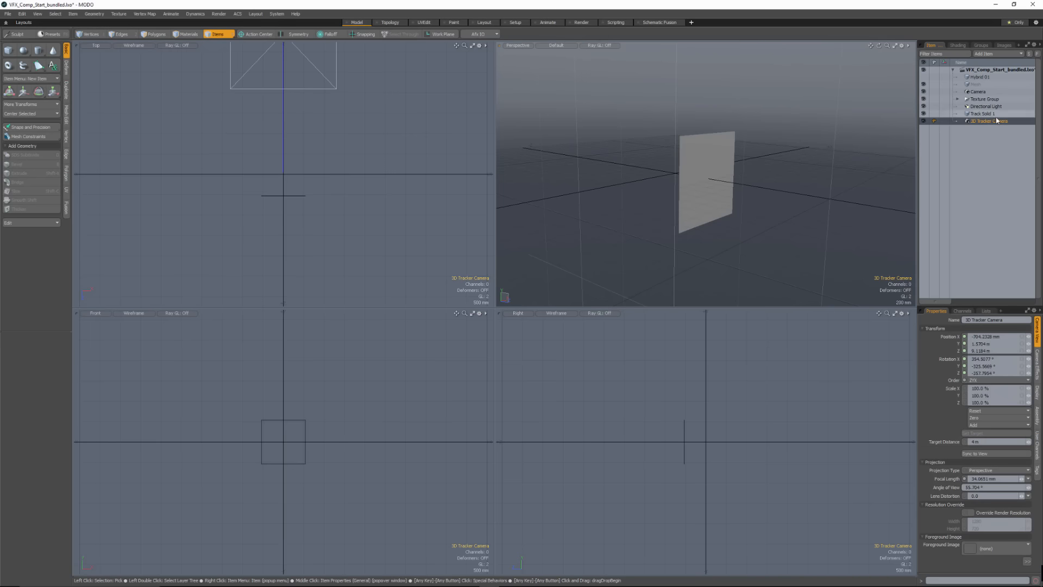
left_click(995, 115)
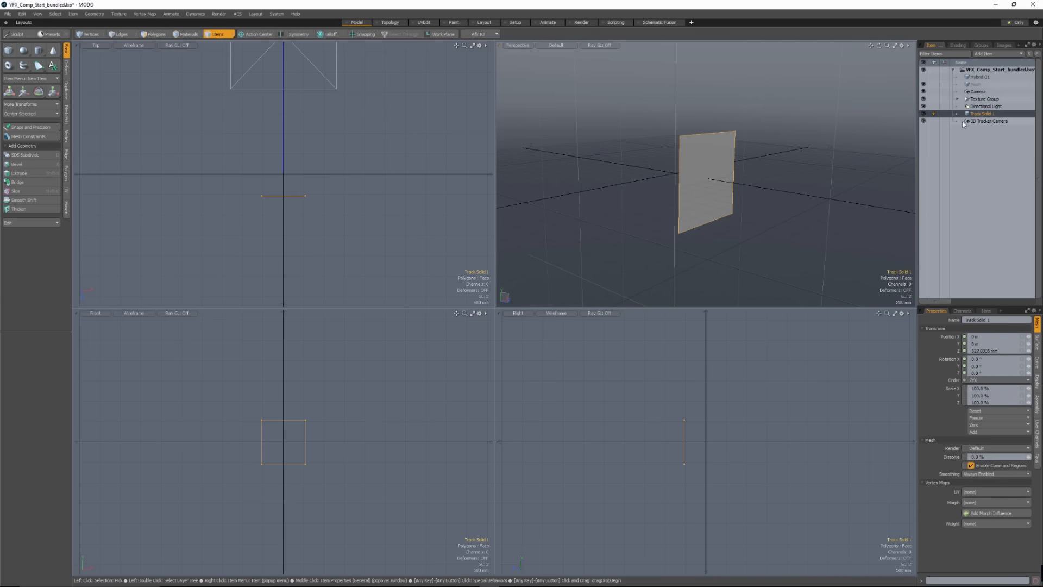
left_click(516, 22)
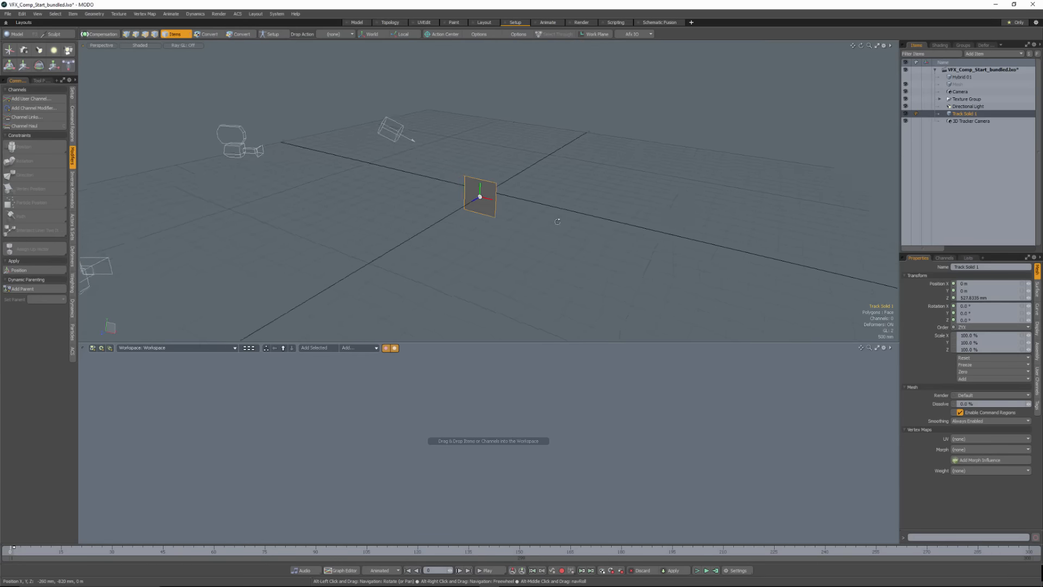
left_click_drag(496, 245, 640, 217, "alt")
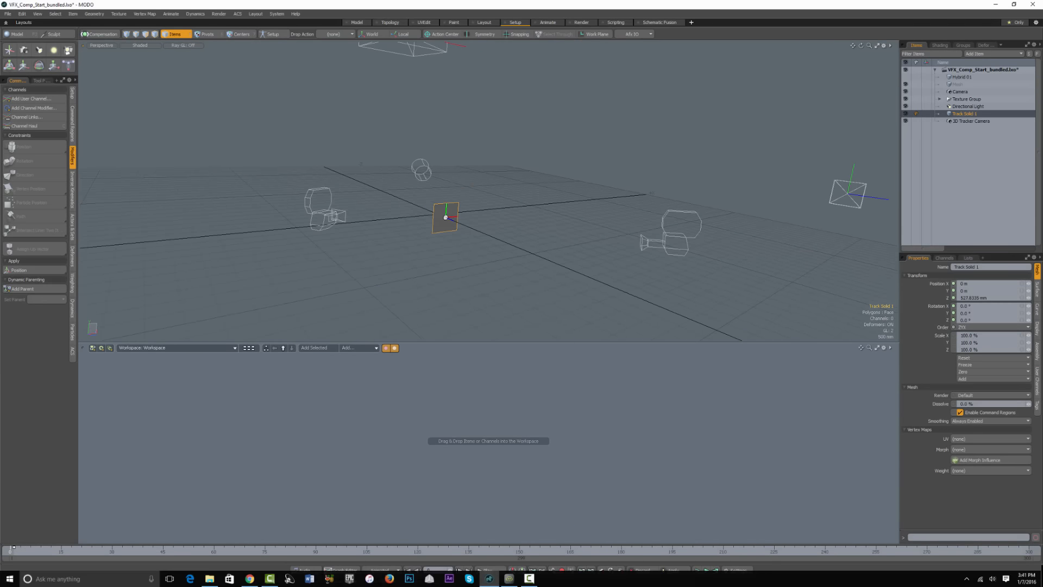
- Set both the scene start and the current start frame to 0 in the timeline settings
left_click(738, 570)
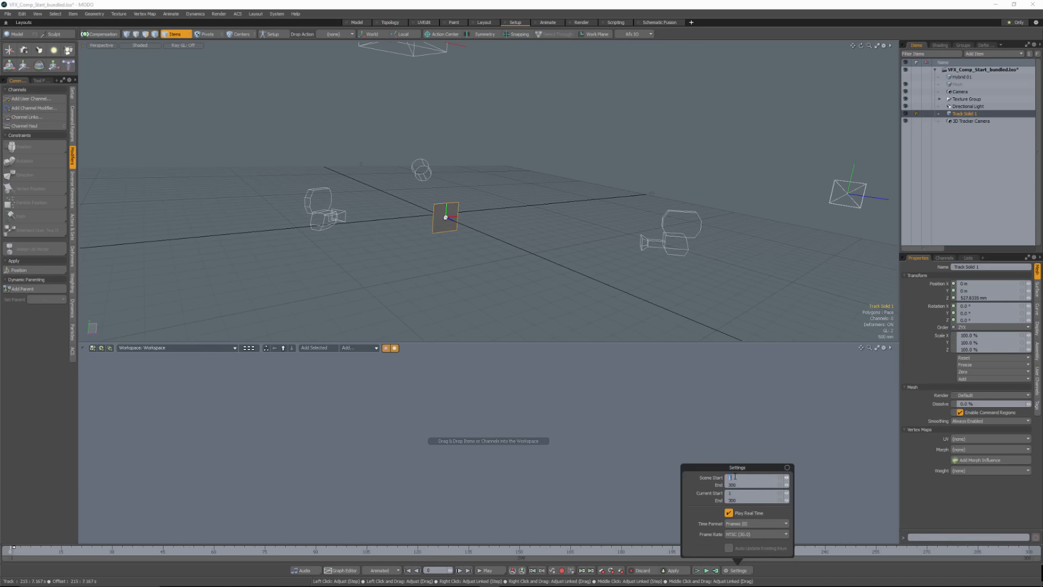
type("0")
key("Tab")
key("Tab")
type("0")
key("Tab")
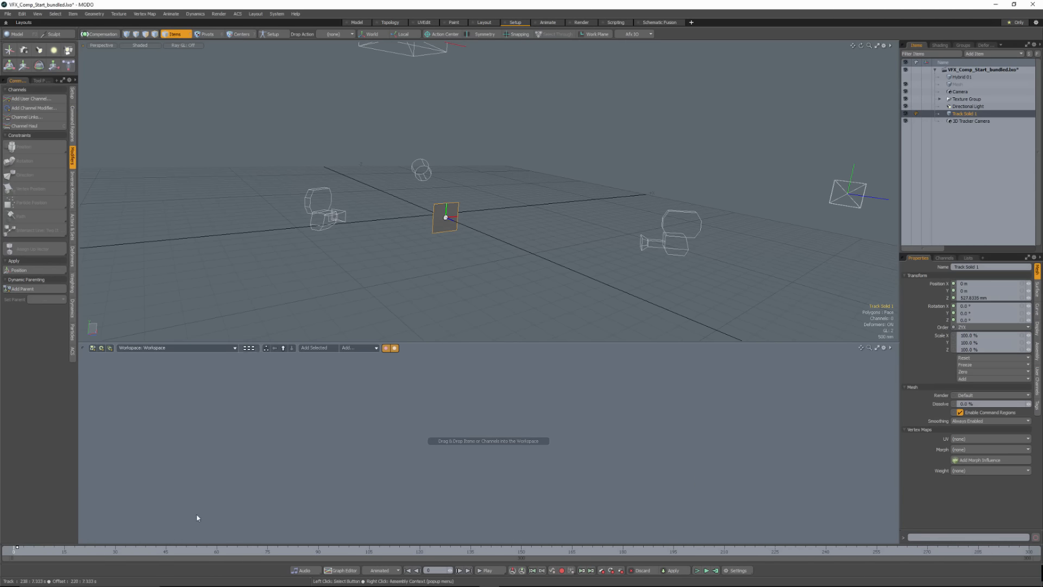
- Go to frame 1 and rotate Track Solid 1 by -90° around X so it lies flat on the ground
left_click(17, 551)
left_click_drag(411, 251, 424, 326, "alt")
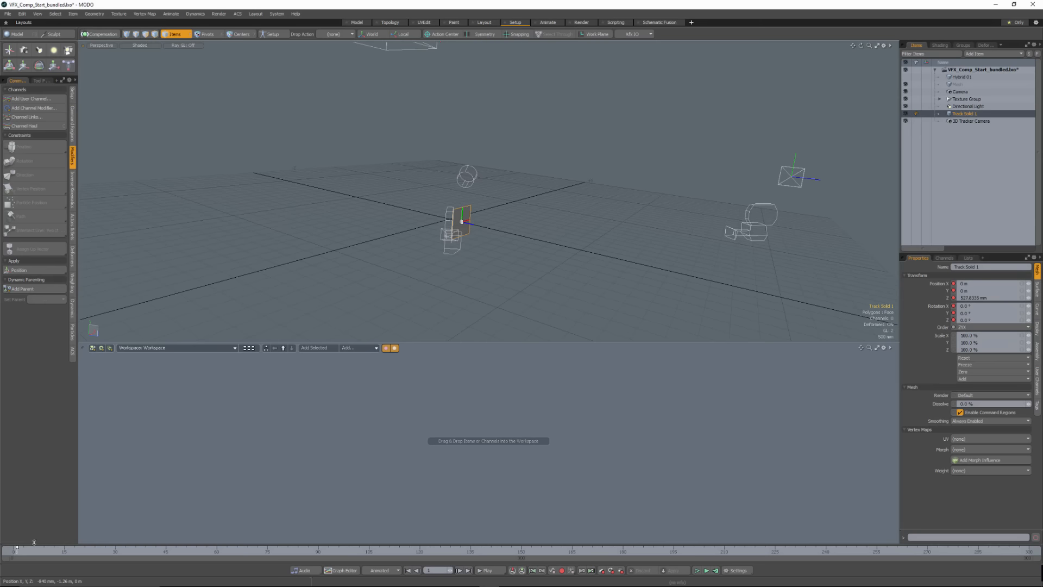
key("e")
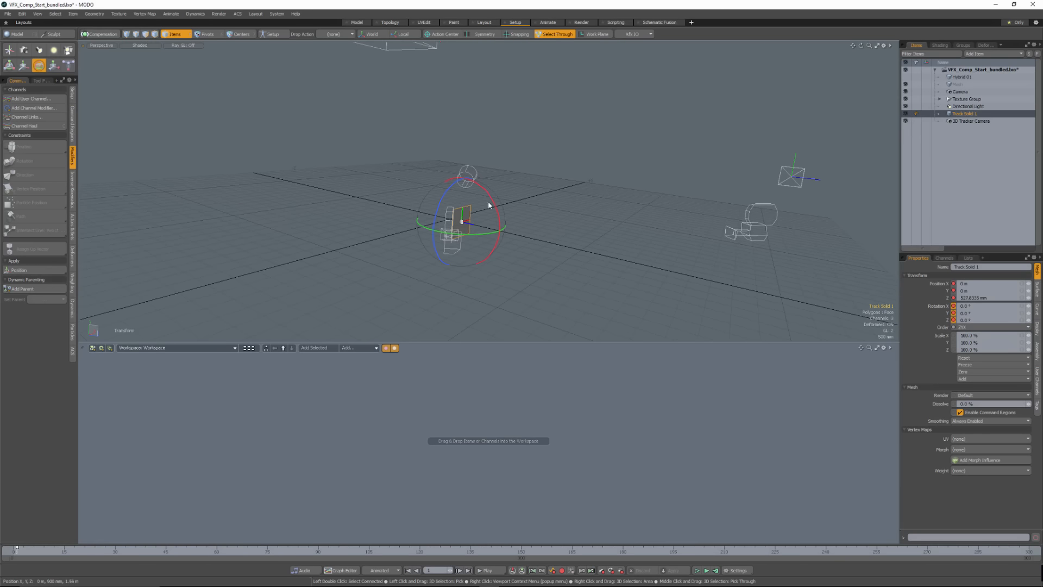
left_click_drag(491, 203, 441, 174)
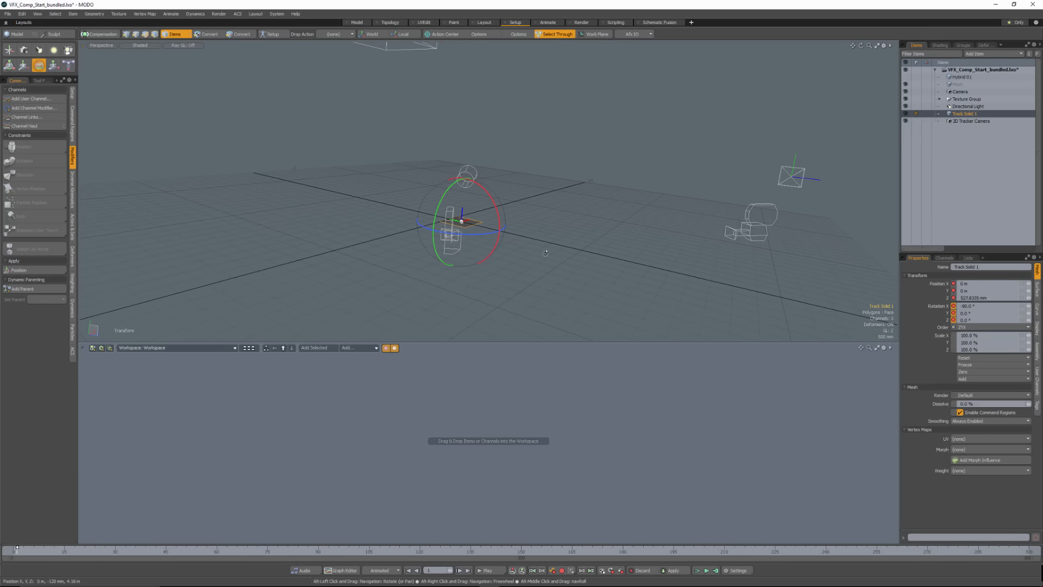
left_click_drag(267, 322, 242, 327, "alt")
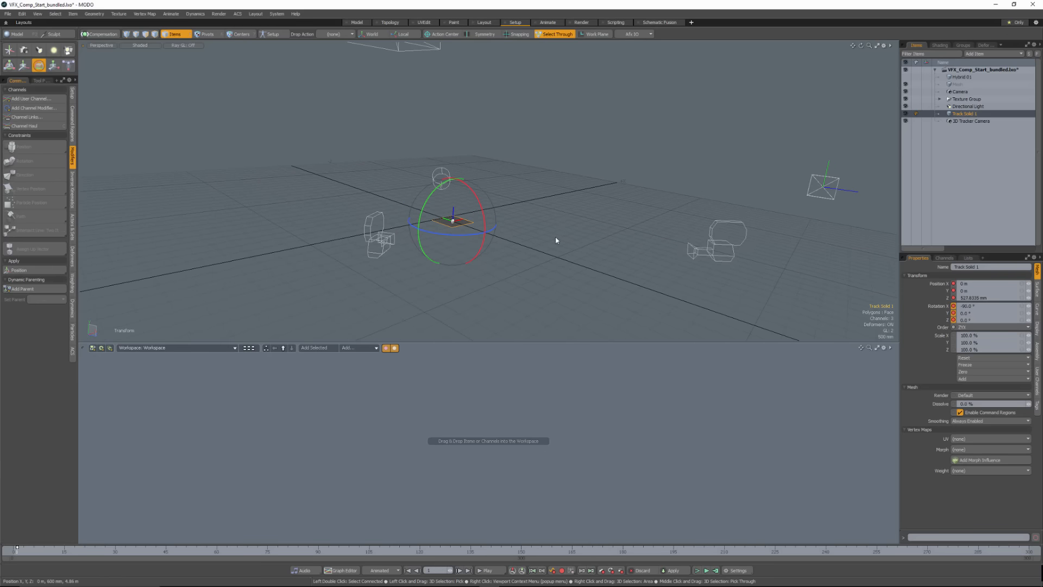
- Scrub through the timeline to examine the tracked camera's movement, and select 3D Tracker Camera to inspect its animated transform channels
left_click(611, 215)
left_click_drag(555, 240, 630, 217, "alt")
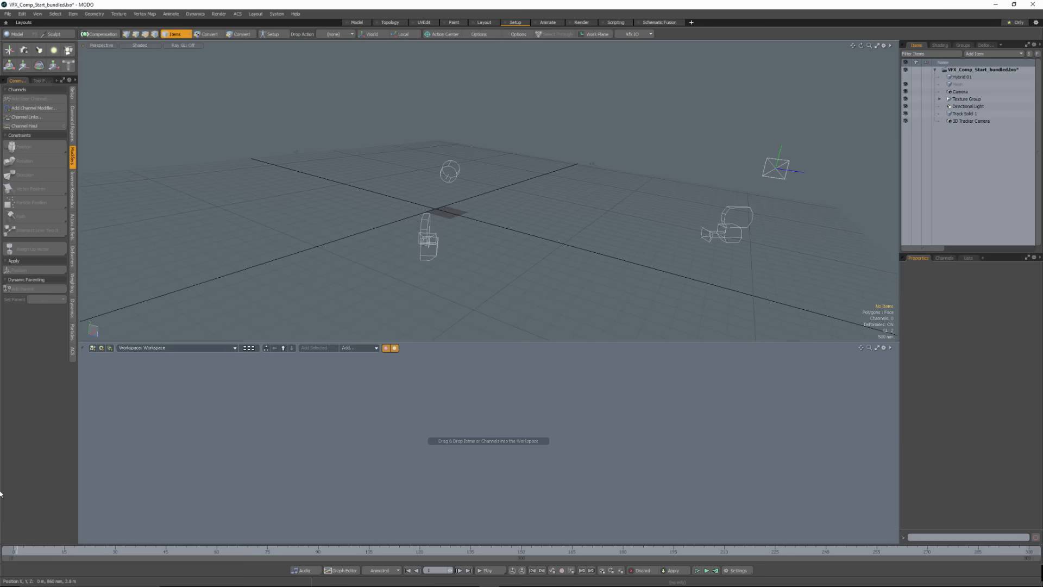
left_click_drag(64, 550, 382, 550)
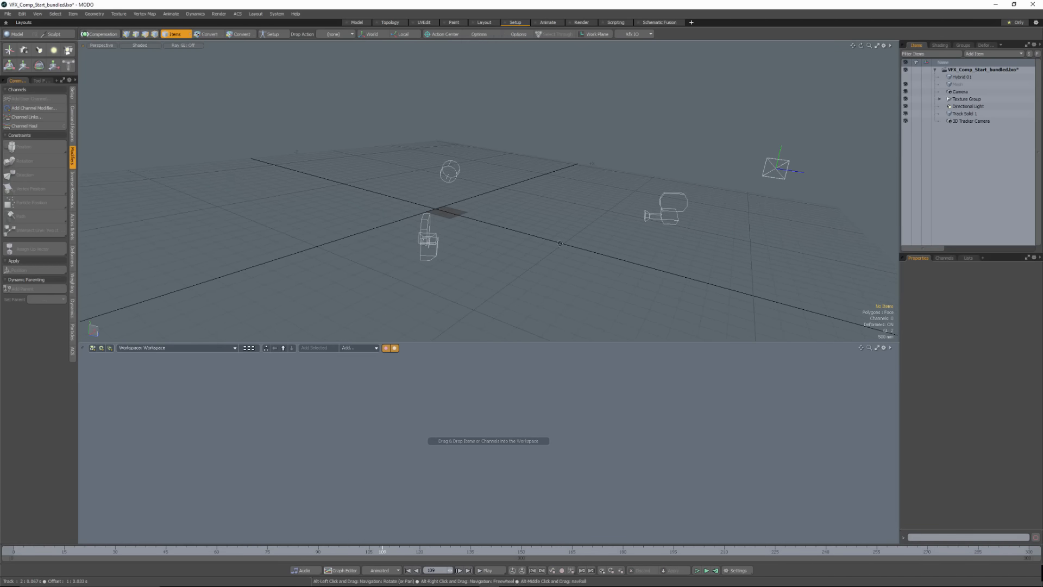
left_click_drag(560, 244, 477, 236, "alt")
mouse_move(50, 551)
left_mouse_down()
mouse_move(16, 550)
mouse_move(948, 550)
mouse_move(245, 550)
mouse_move(619, 550)
mouse_move(528, 550)
left_mouse_up()
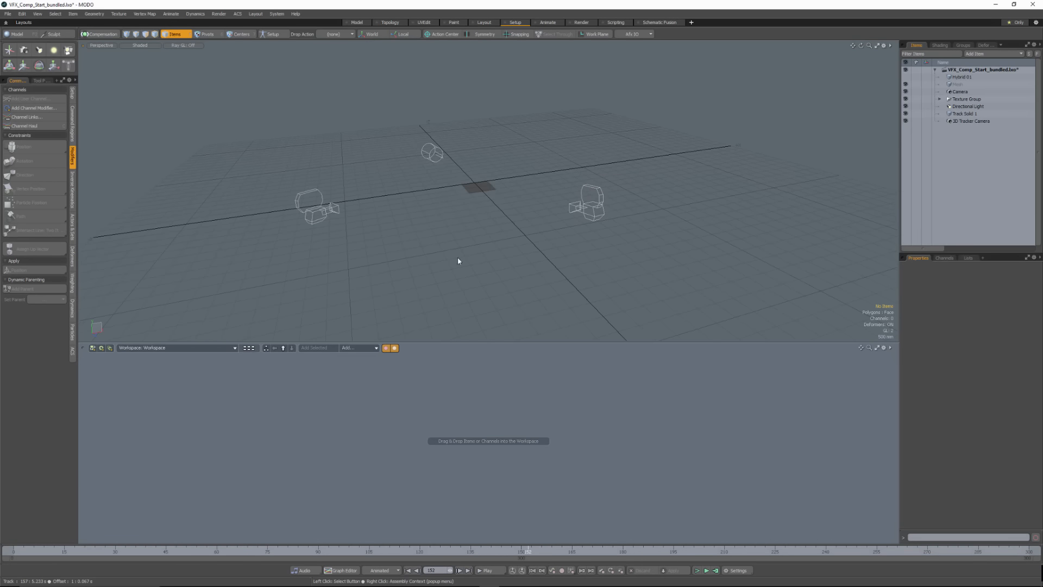
mouse_move(459, 261)
left_mouse_down("alt")
mouse_move(694, 318)
mouse_move(622, 276)
left_mouse_up("alt")
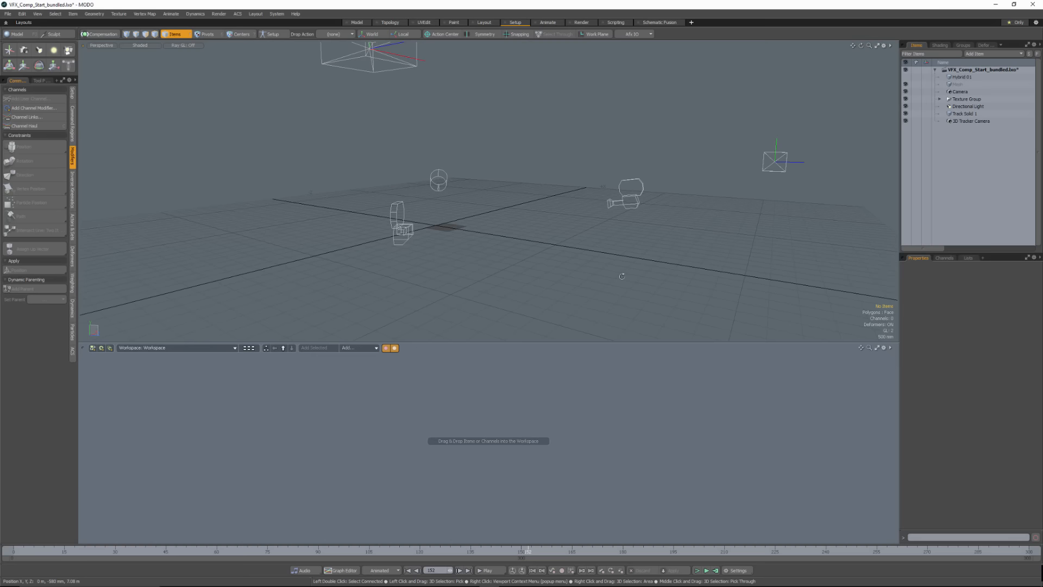
left_click(625, 201)
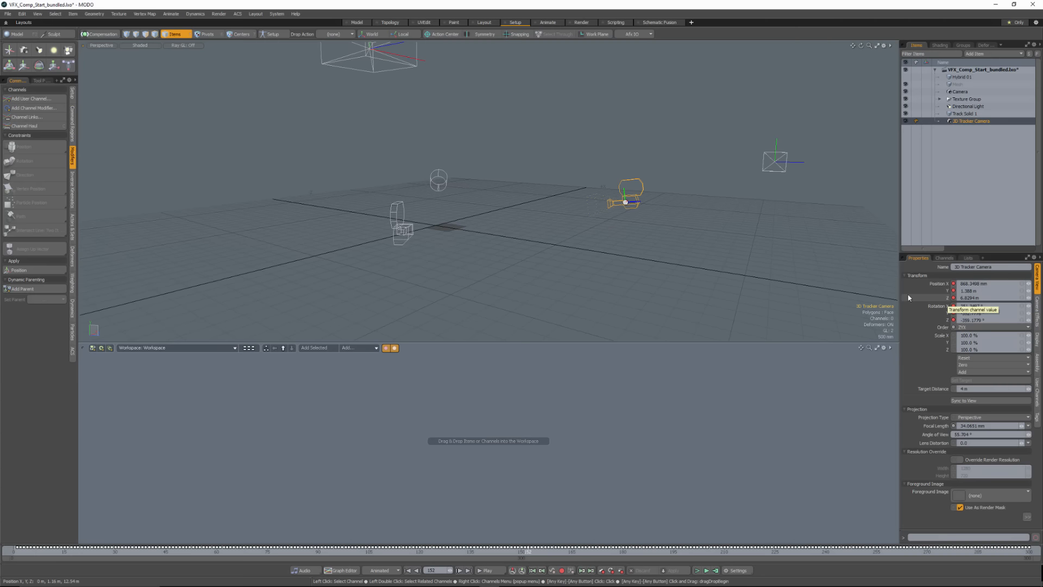
left_click_drag(568, 226, 532, 217, "alt")
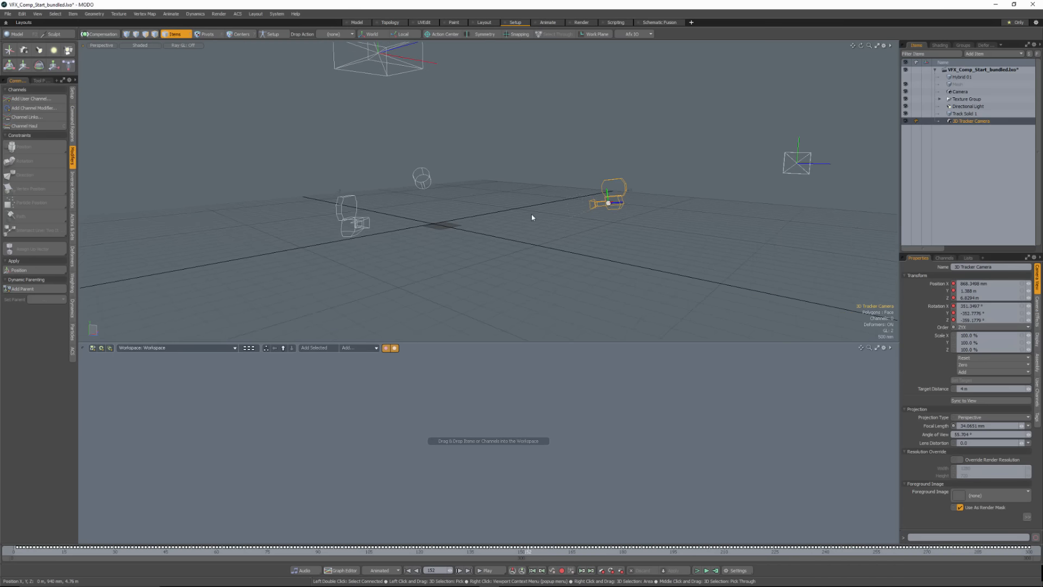
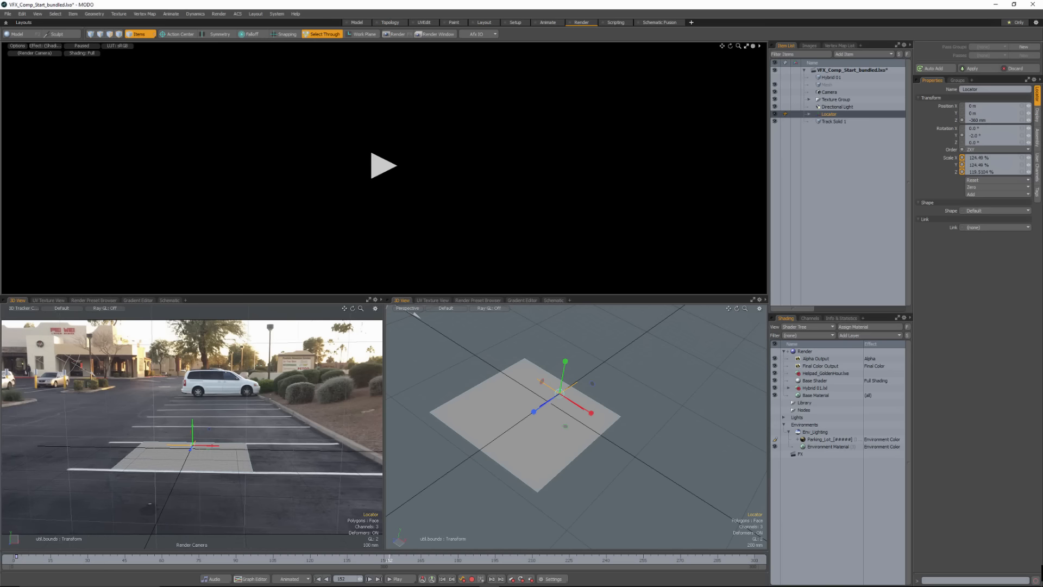
- Scale the Locator uniformly to about 126% in X and Y, and check the 3D Tracker Camera parented beneath it
left_click_drag(199, 446, 202, 446)
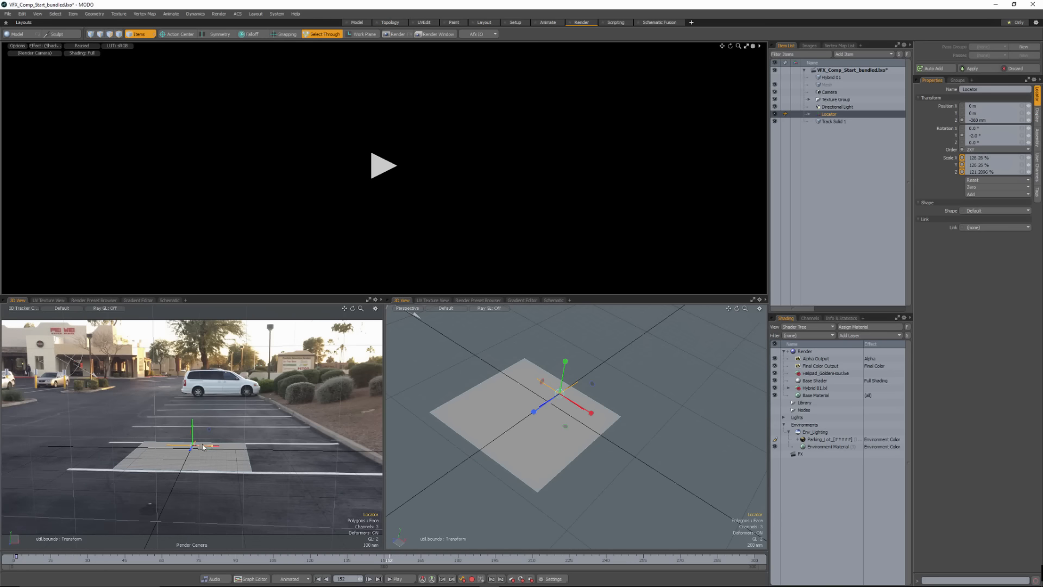
left_click(809, 114)
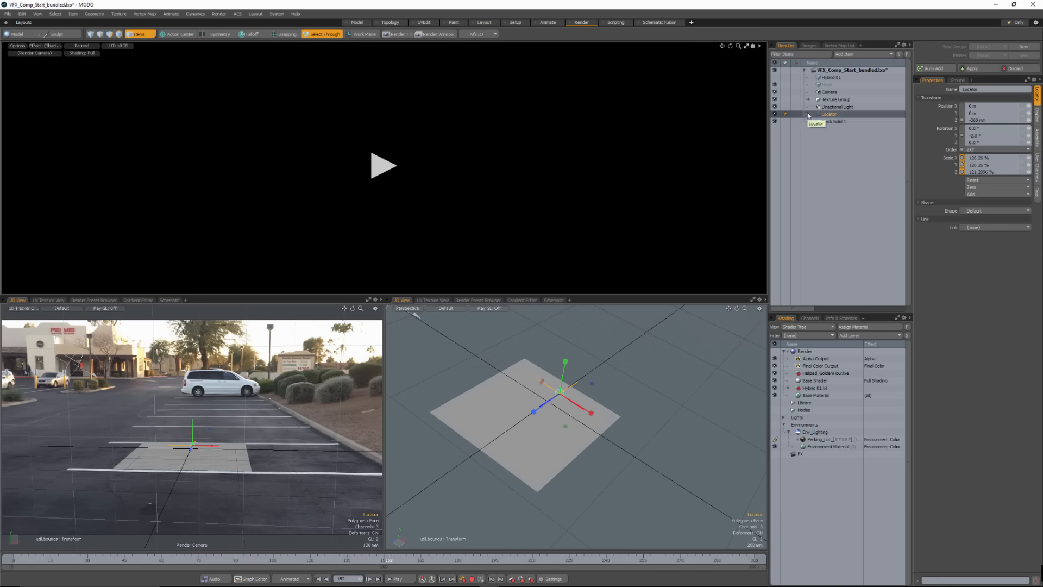
left_click(839, 123)
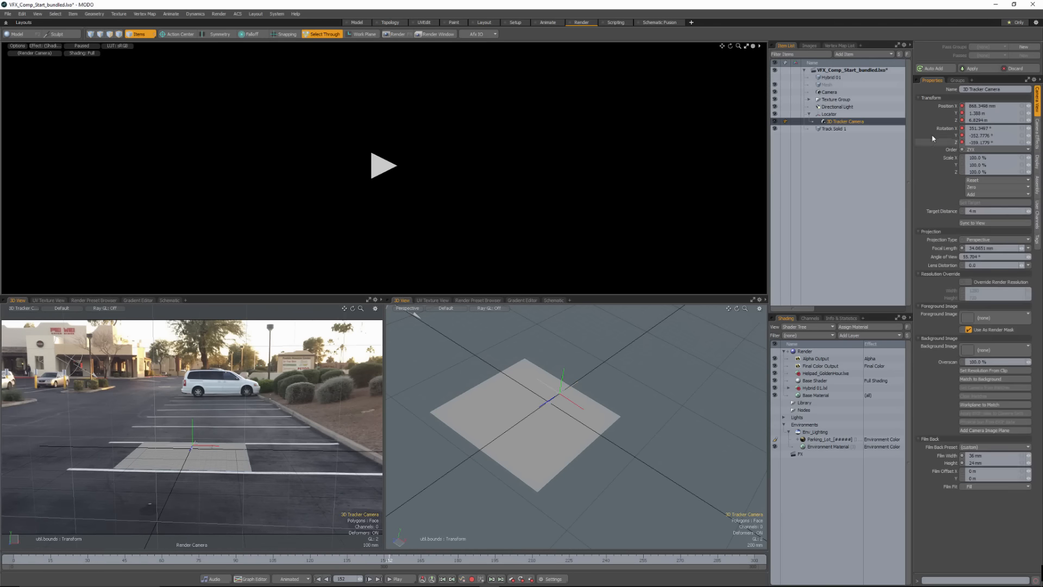
left_click(828, 114)
left_click(808, 115)
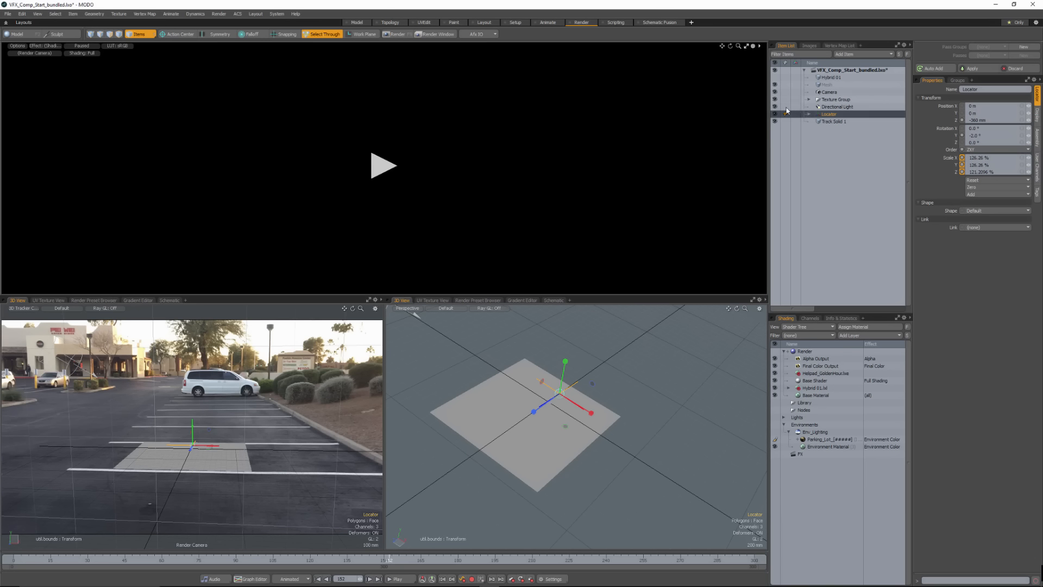
- Add a default sphere primitive at the scene origin as a test object over the parking lot footage
left_click(825, 85)
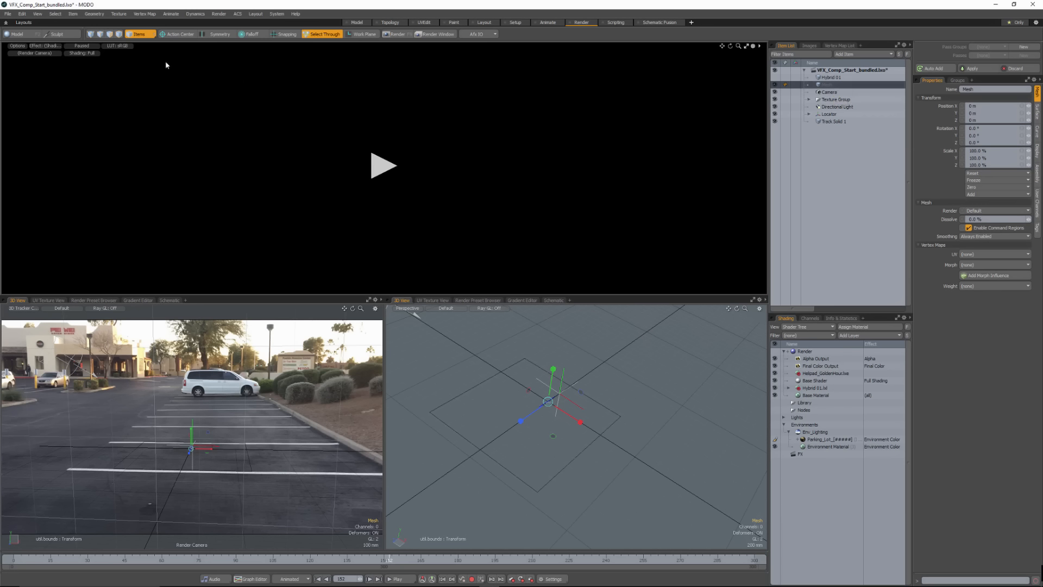
left_click(17, 33)
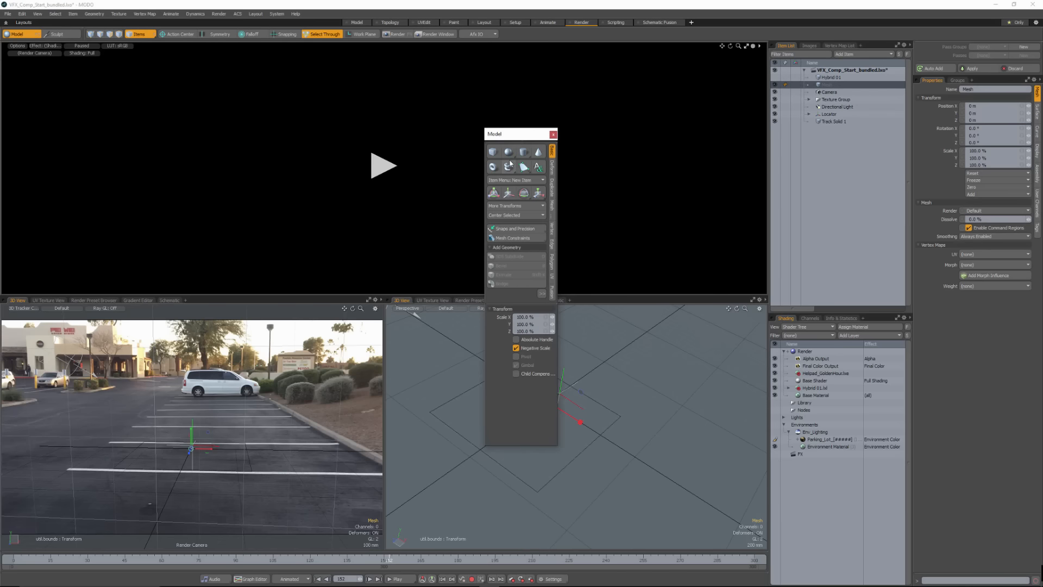
left_click(507, 152)
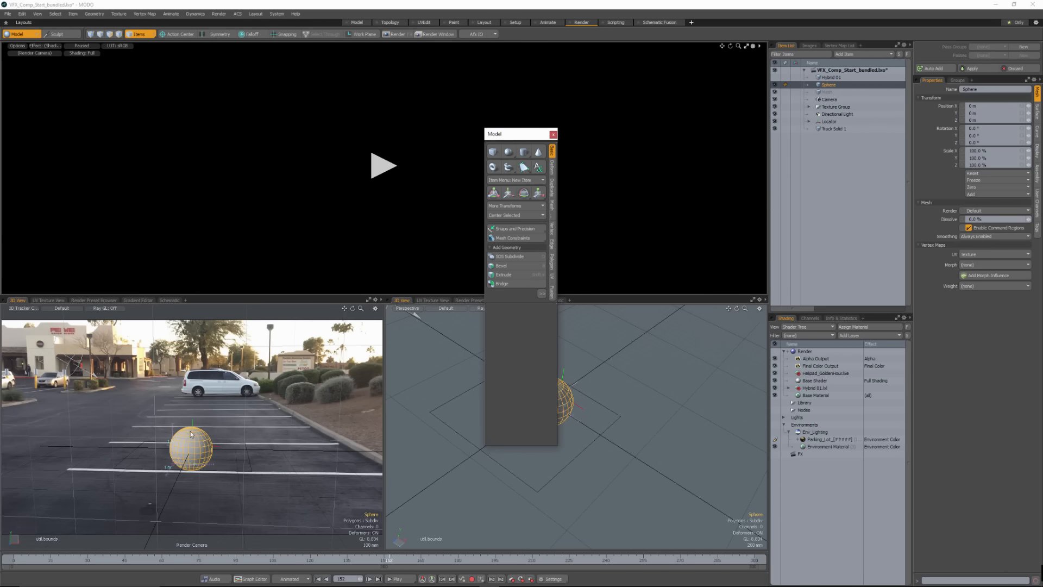
- Move the sphere up 500 mm in Y so it rests on the parking lot ground
key("w")
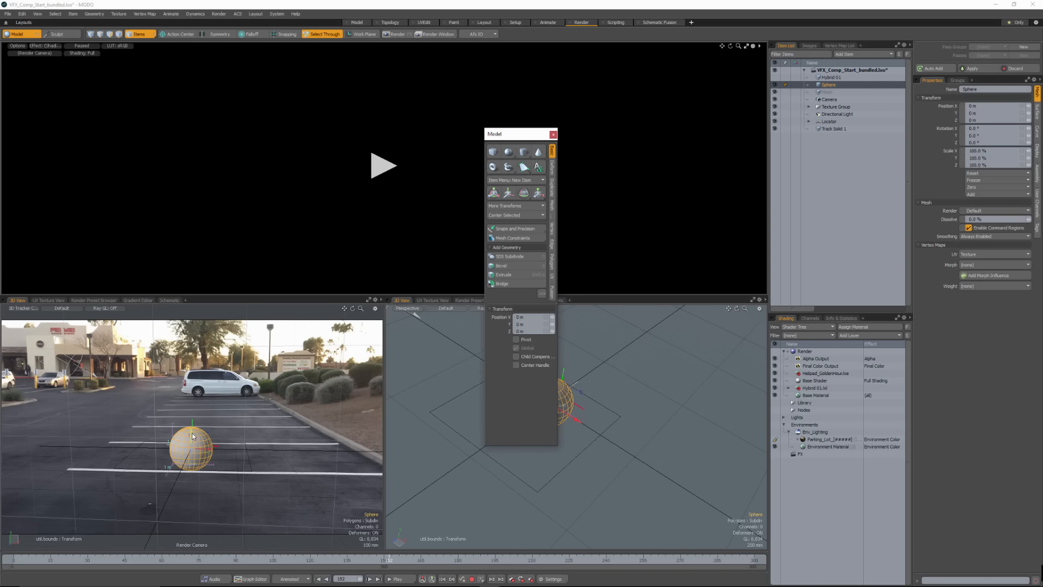
left_click_drag(197, 435, 192, 412)
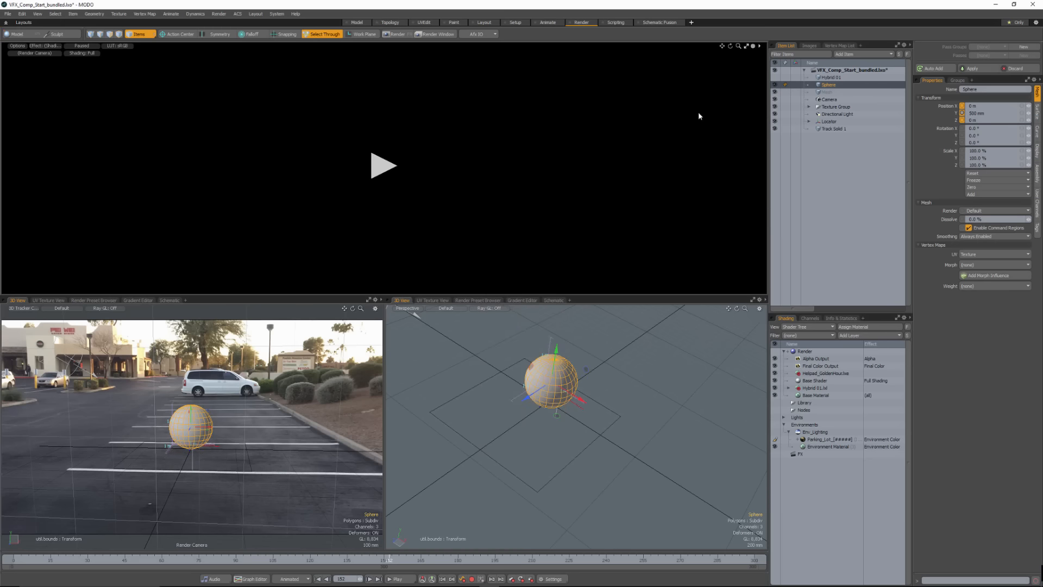
- Add the ShadowCatcher mesh to the scene from the Basic meshes in the Assets preset library
left_click(478, 300)
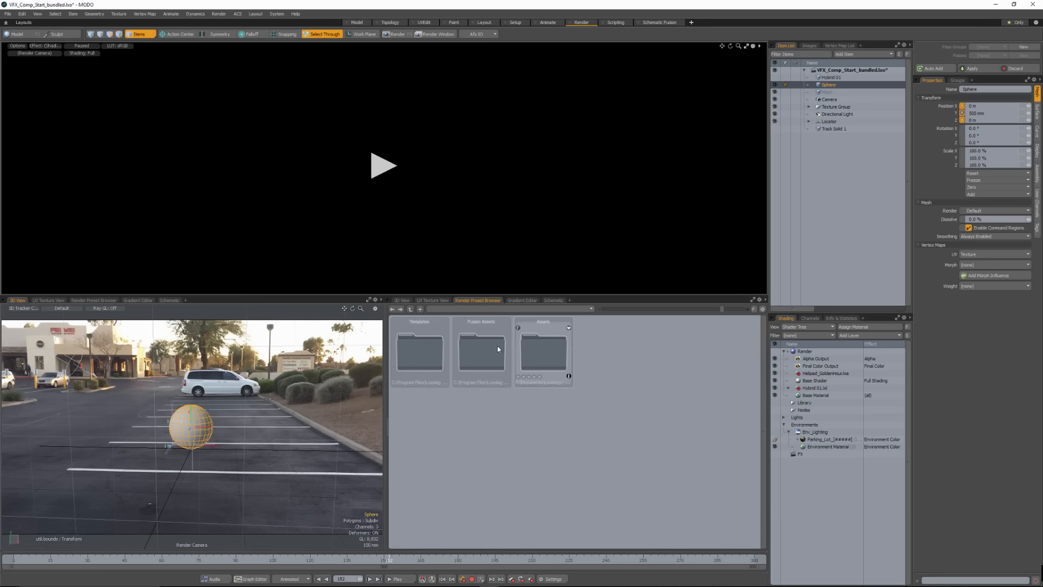
left_click(460, 309)
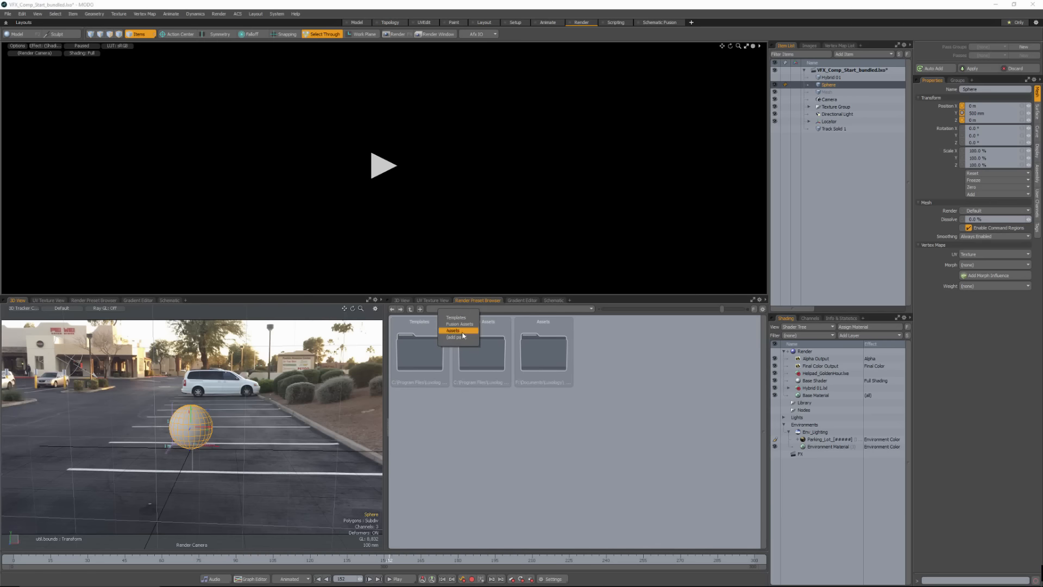
left_click(454, 330)
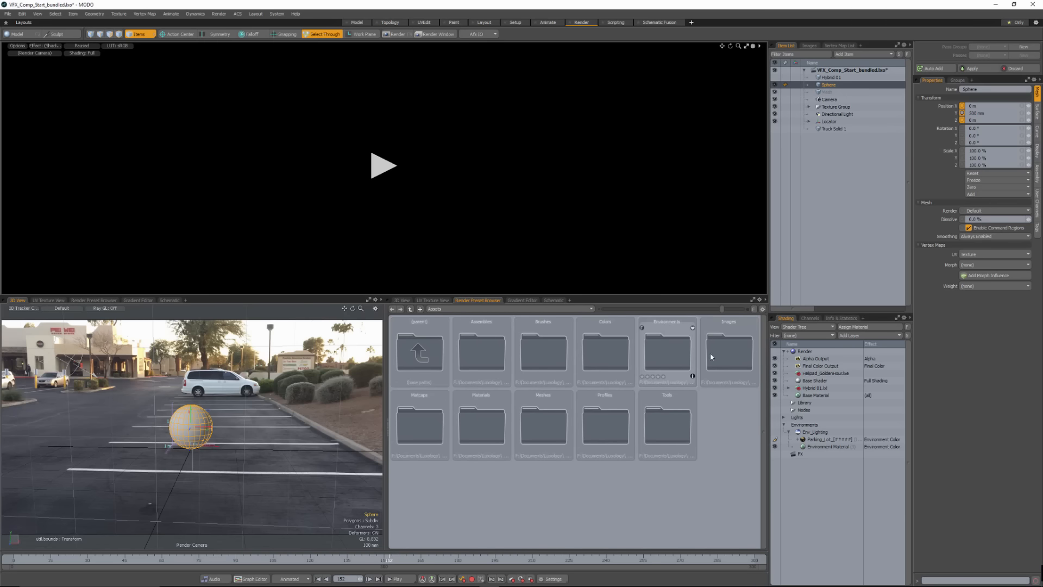
double_click(531, 419)
double_click(527, 347)
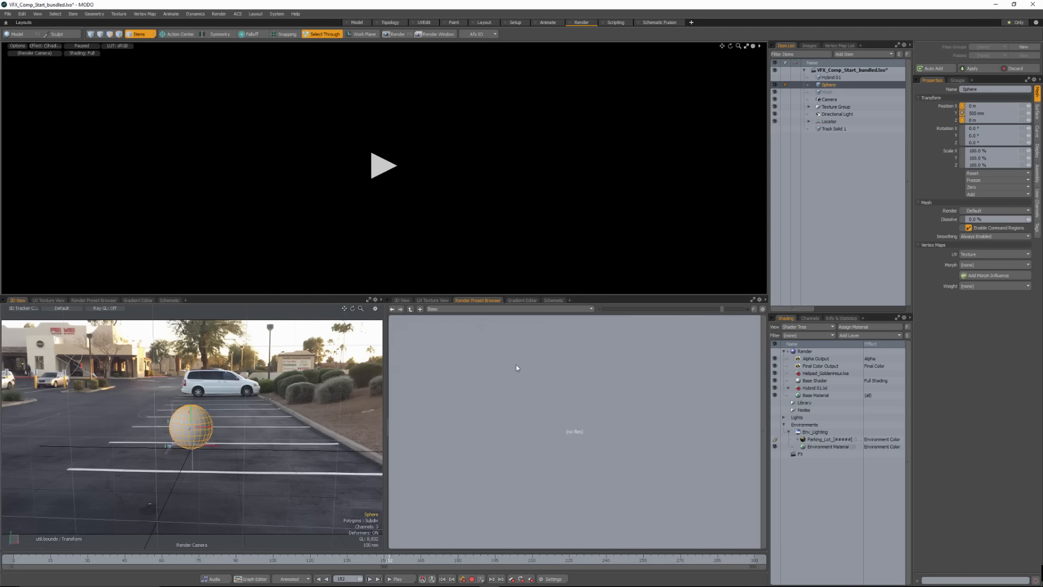
double_click(600, 350)
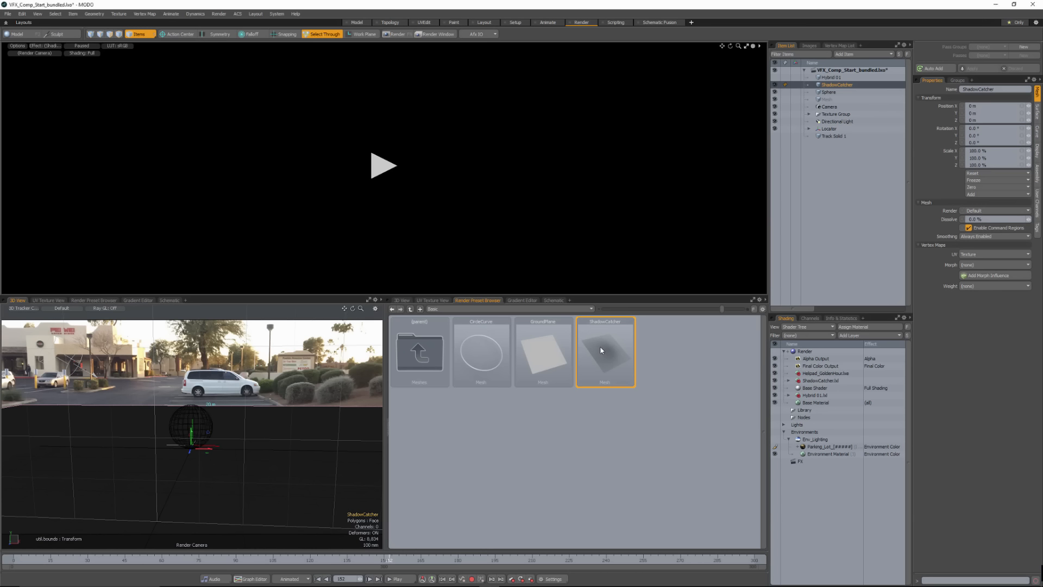
left_click_drag(600, 350, 640, 452)
- Move the shadow catcher's far edge back to match the end of the parking area beneath the white van
key("space")
key("2")
left_click(263, 418)
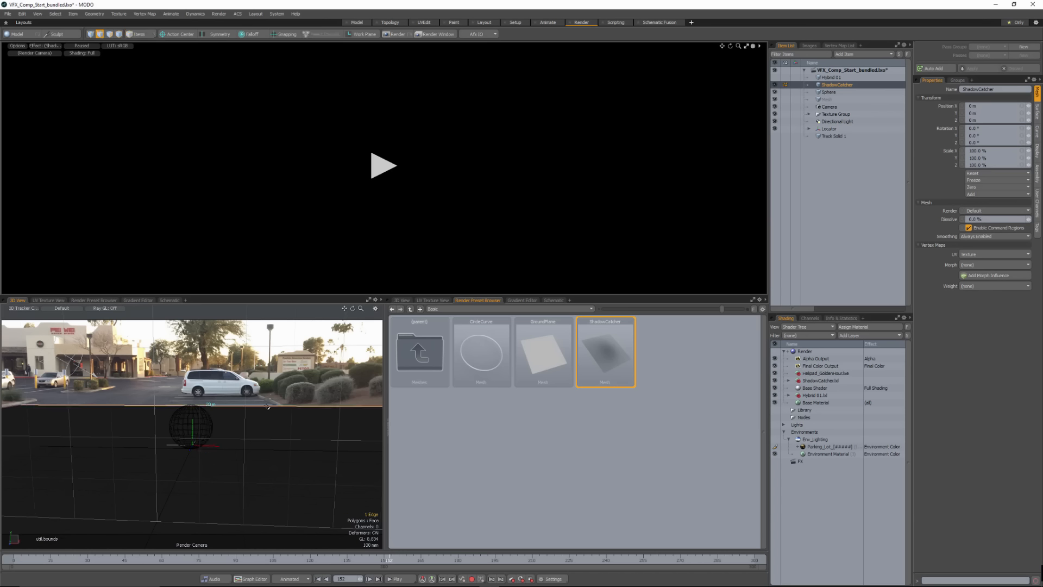
key("y")
left_click_drag(211, 407, 213, 396)
key("space")
- Move the shadow catcher's curb-side edge inward to line up with the curb, checking the fit at a frame near 222
left_click(402, 300)
left_click(609, 425)
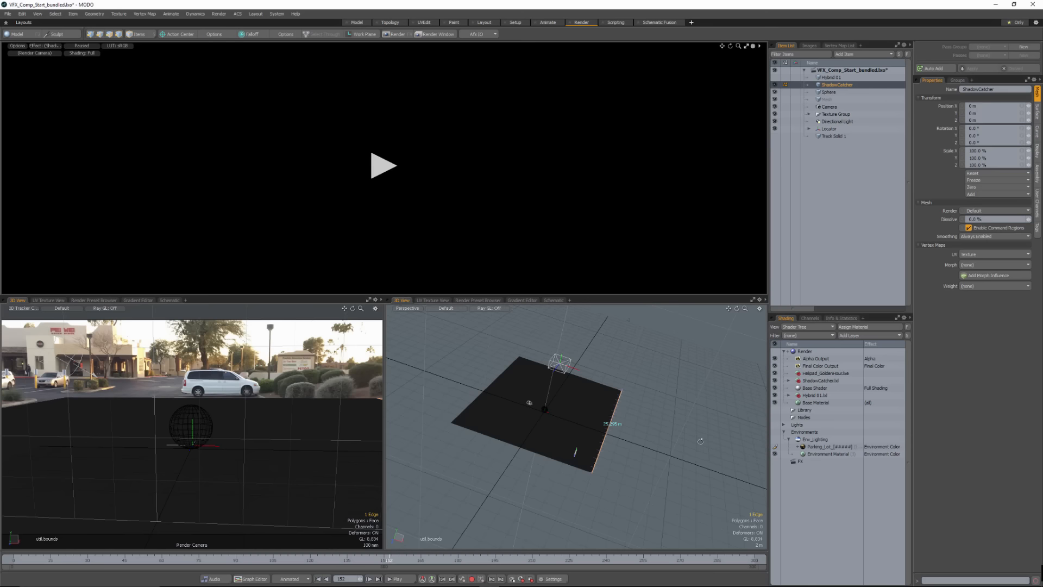
left_click_drag(617, 433, 600, 413, "alt")
key("w")
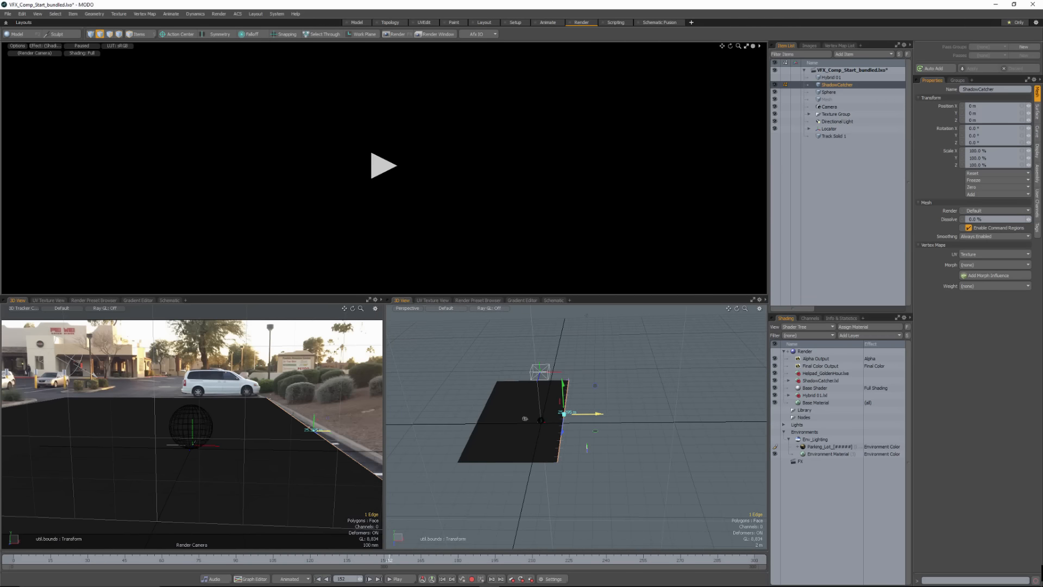
left_click_drag(429, 558, 543, 560)
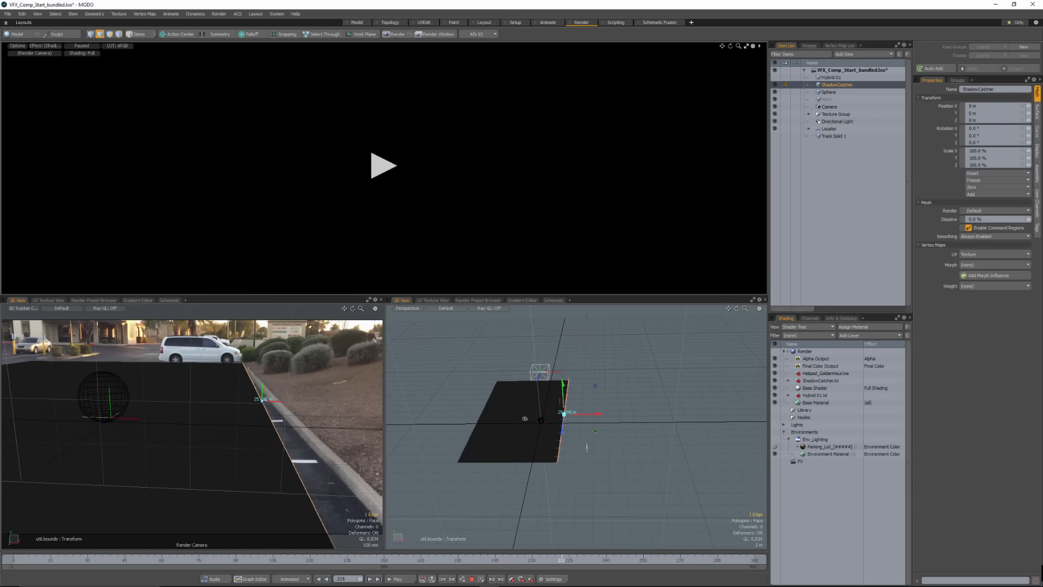
left_click(560, 557)
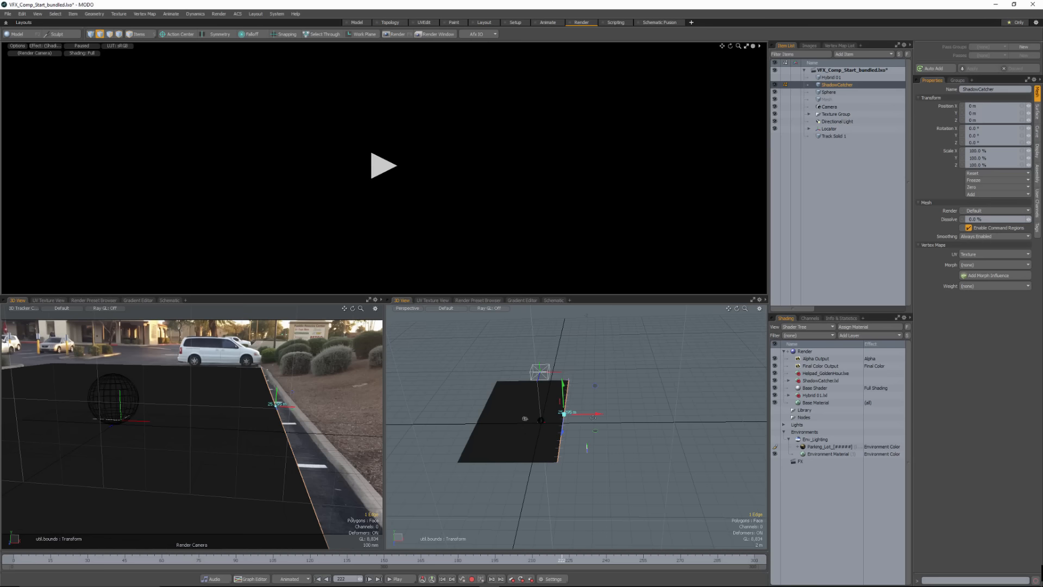
left_click_drag(595, 415, 596, 414)
- Shift the near curb-side corner vertex of the shadow catcher outward so its edge follows the curb line
left_click_drag(635, 475, 642, 469, "alt")
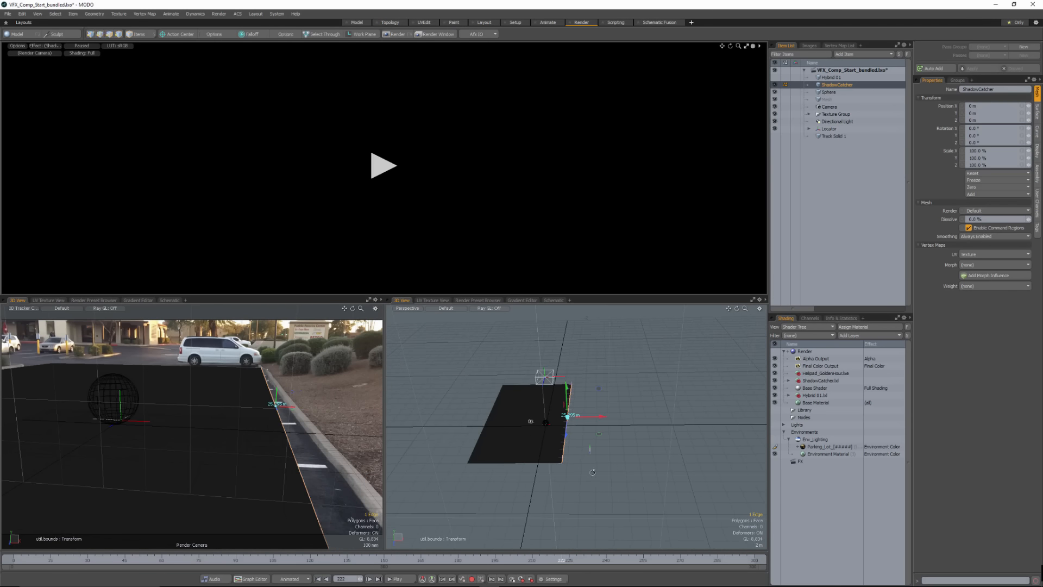
key("space")
key("space")
key("1")
left_click(561, 462)
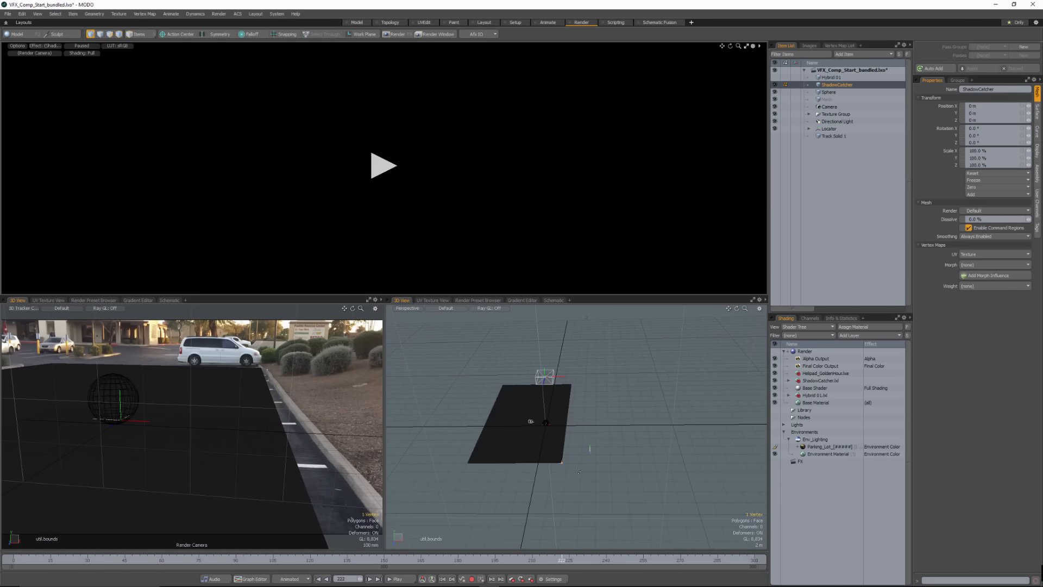
key("y")
left_click_drag(604, 462, 610, 463)
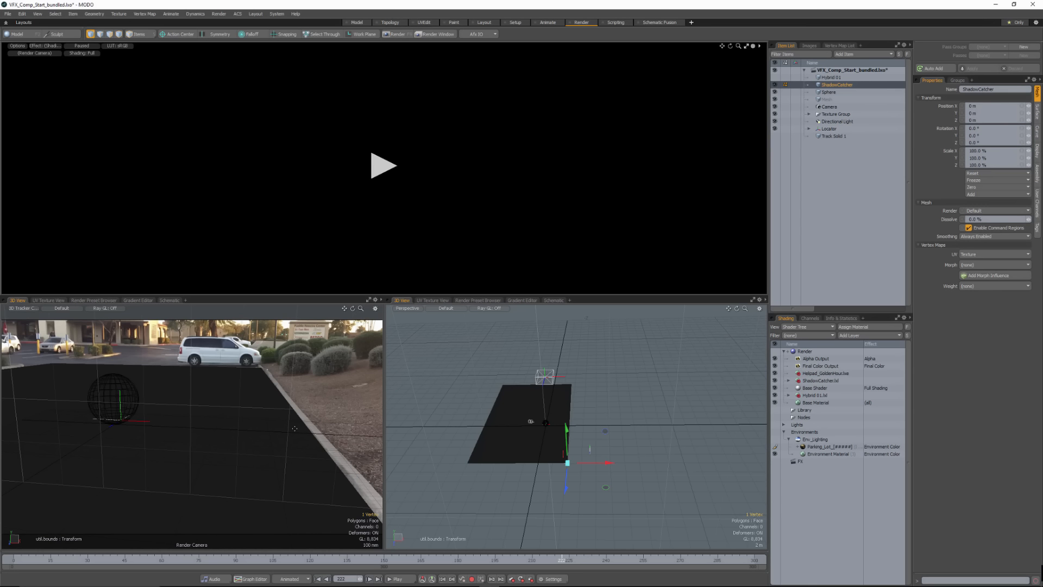
- Edge Extend the shadow catcher's curb-side edge upward and outward into a slope, with a second section continuing over the landscaping
key("space")
key("2")
left_click(583, 414)
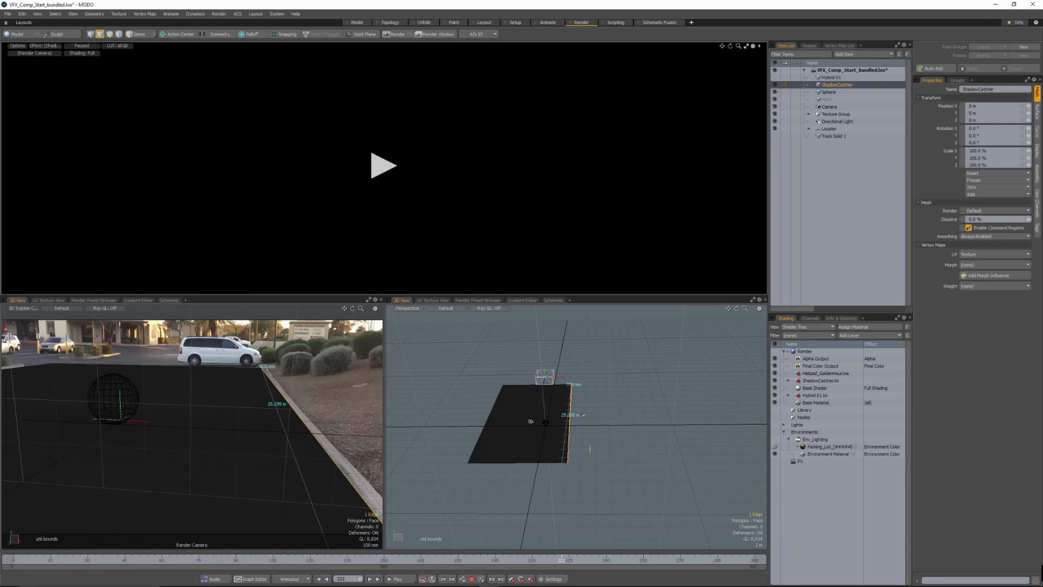
key("z")
left_click(647, 432)
left_click_drag(608, 417, 609, 391)
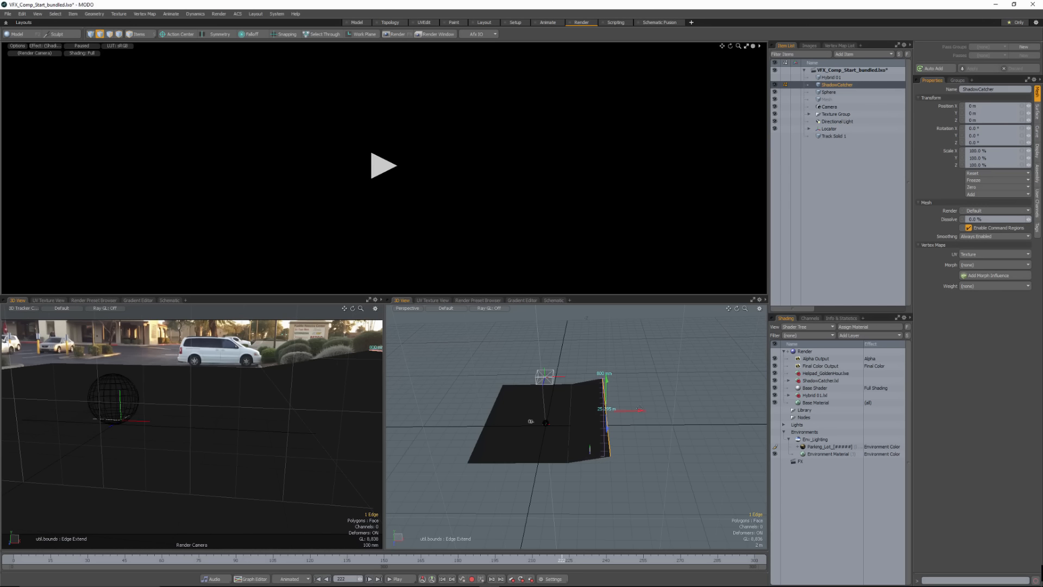
left_click_drag(636, 410, 687, 410)
key("space")
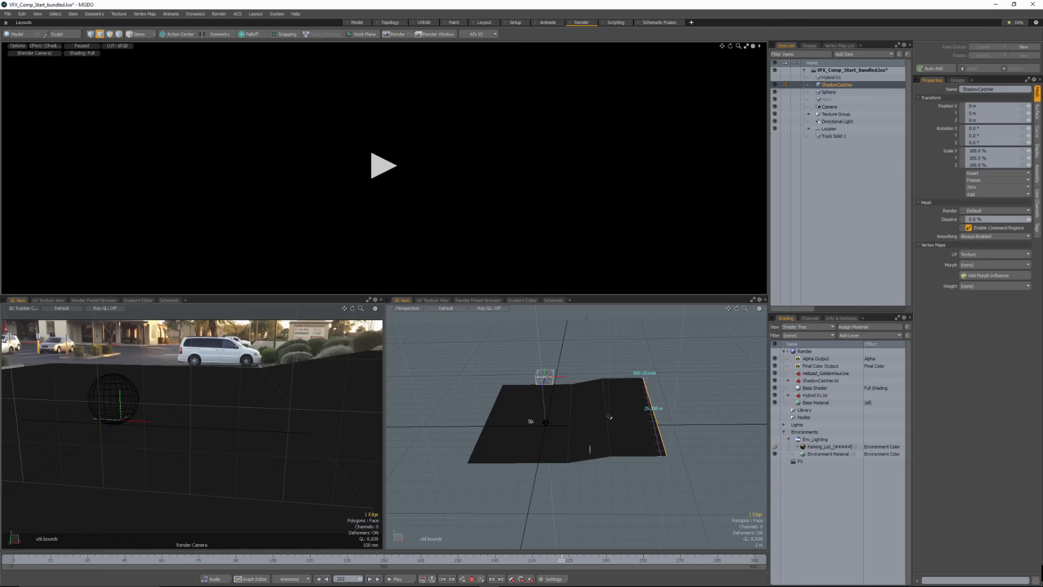
- Bevel the edge between the two extended sections of the shadow catcher into a smooth, wide curve
left_click(602, 416)
key("b")
left_click_drag(604, 381, 626, 380)
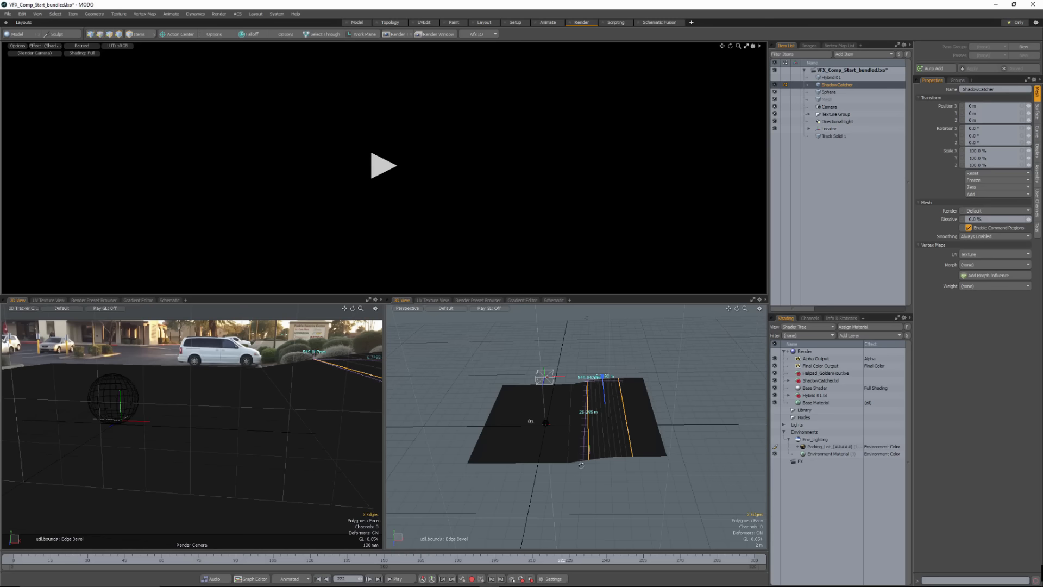
- Bevel the shadow catcher's edge along the curb line narrowly to round the transition into the slope
left_click_drag(606, 420, 632, 435, "alt")
scroll(616, 422, "up", 2)
key("ctrl+z")
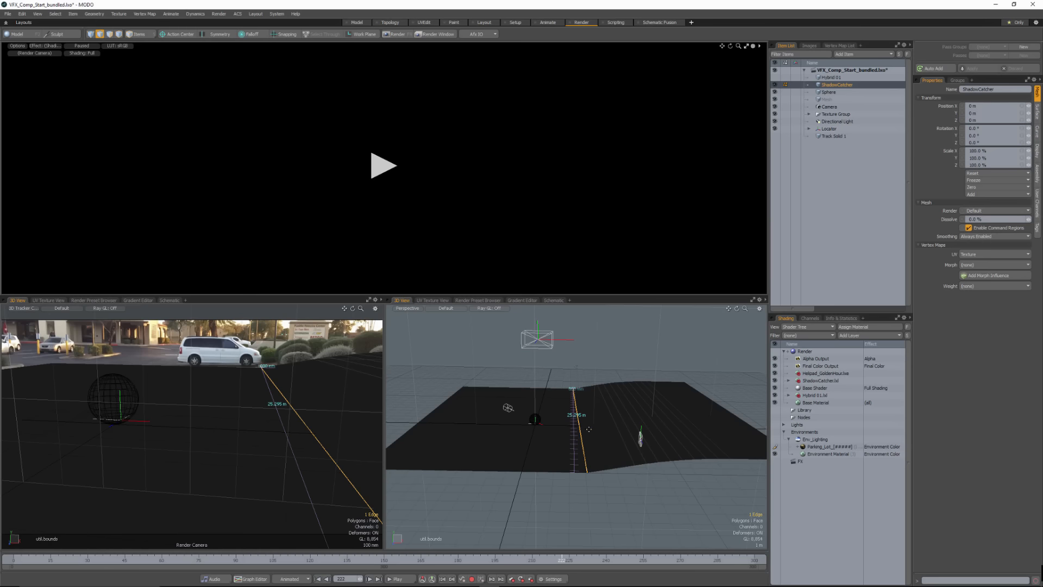
key("b")
left_click_drag(588, 429, 596, 429)
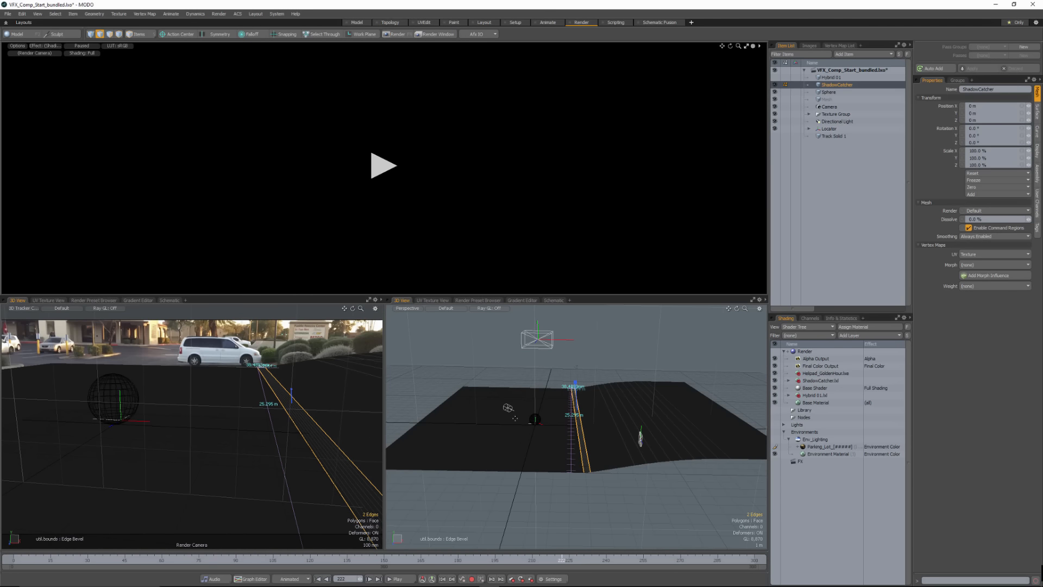
key("space")
left_click(644, 357)
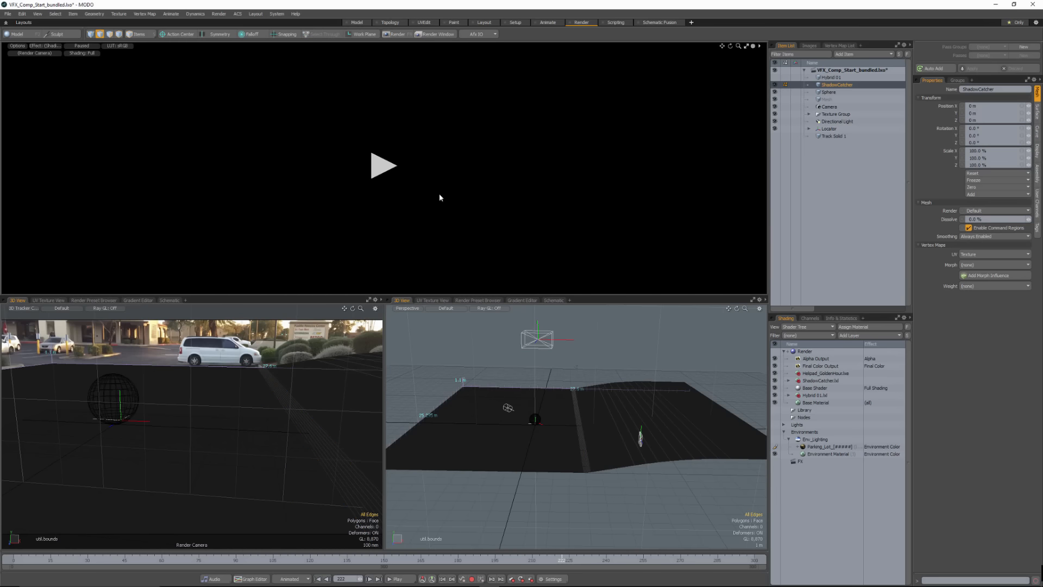
- Resume the preview render and test the sphere's shadow over the slope and asphalt, leaving it at 1.45 m in X
left_click(382, 174)
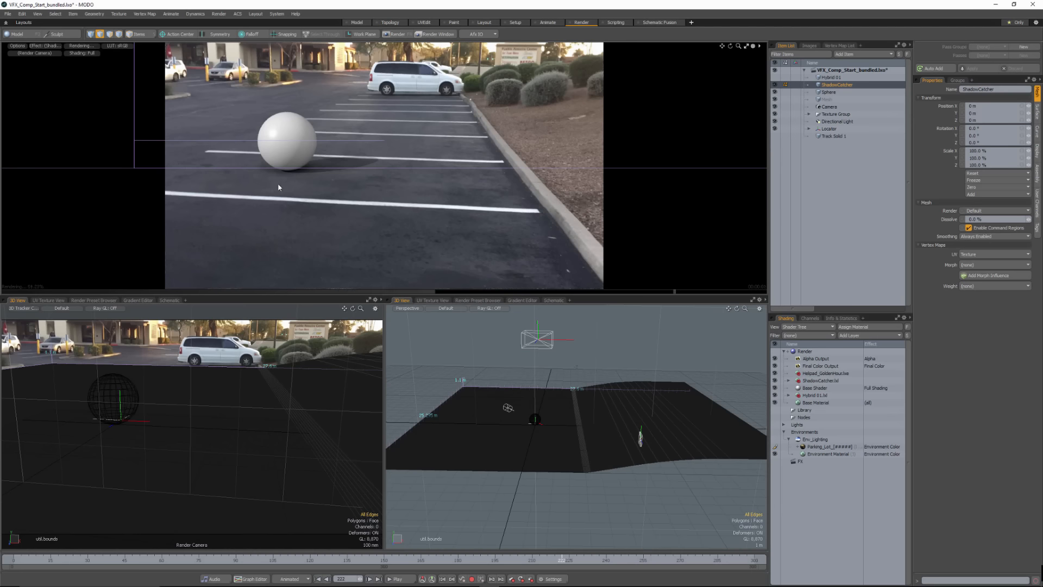
key("5")
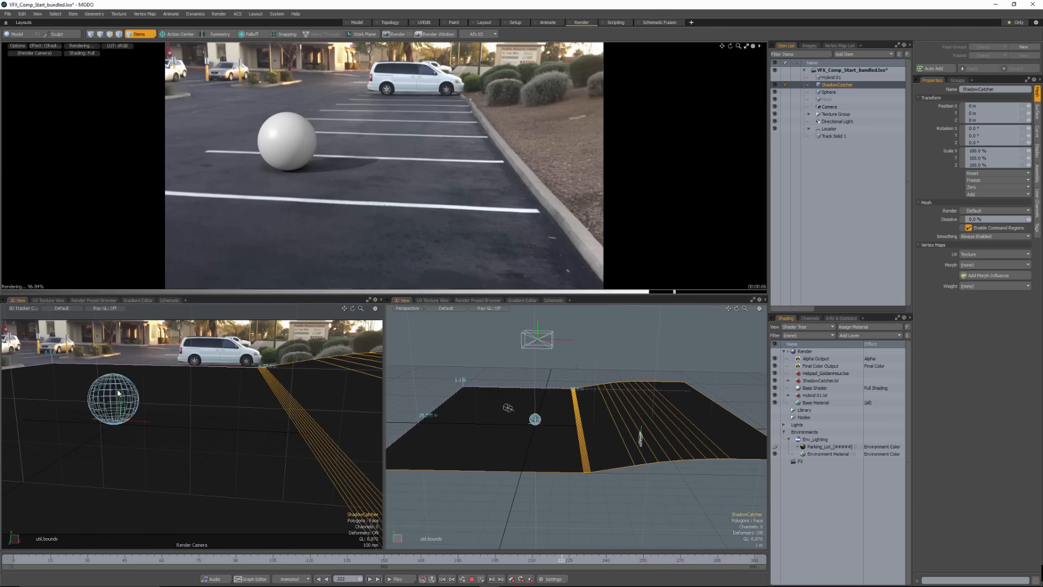
left_click(119, 393)
key("w")
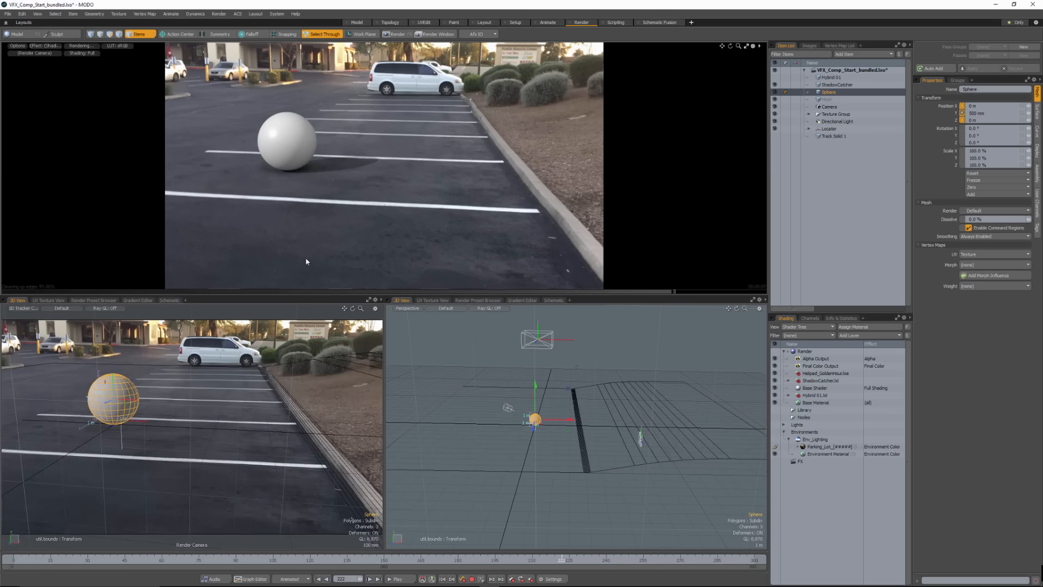
left_click_drag(565, 431, 587, 419)
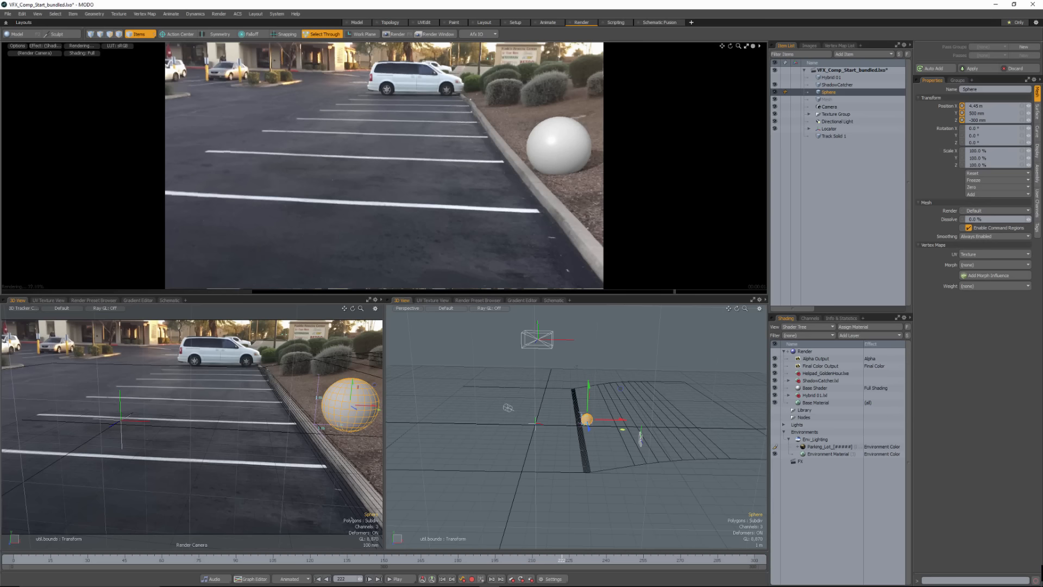
left_click_drag(586, 420, 552, 423)
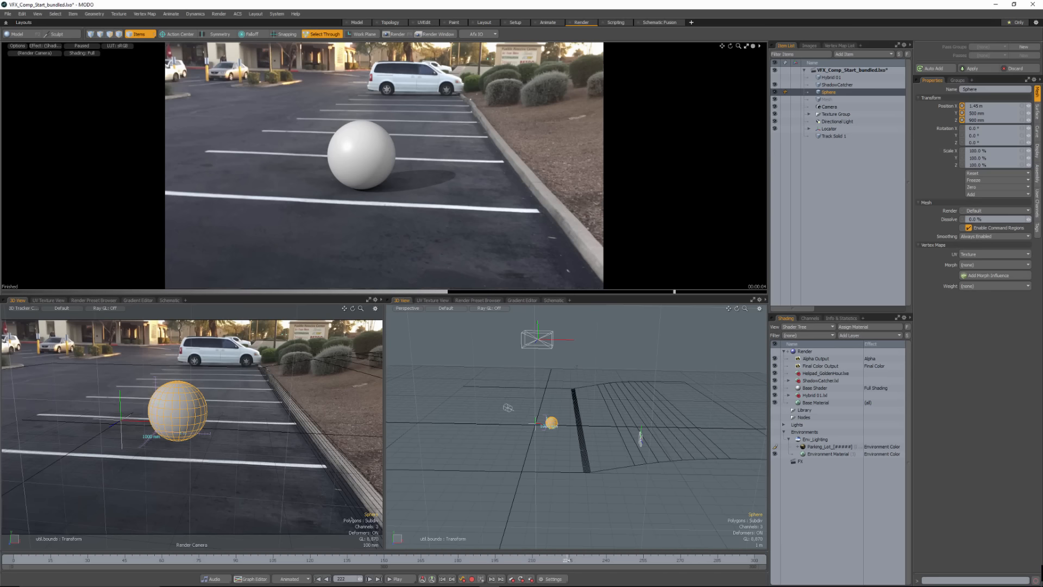
- Go to frame 177, refresh the preview render, and inspect the Parking_Lot environment image layer's settings
left_click_drag(559, 561, 450, 560)
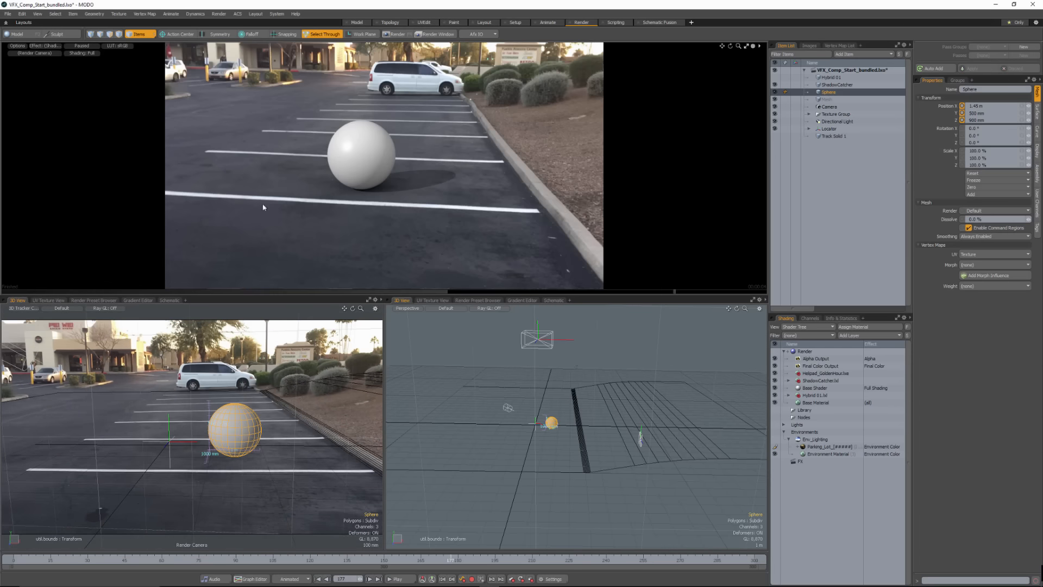
left_click(81, 46)
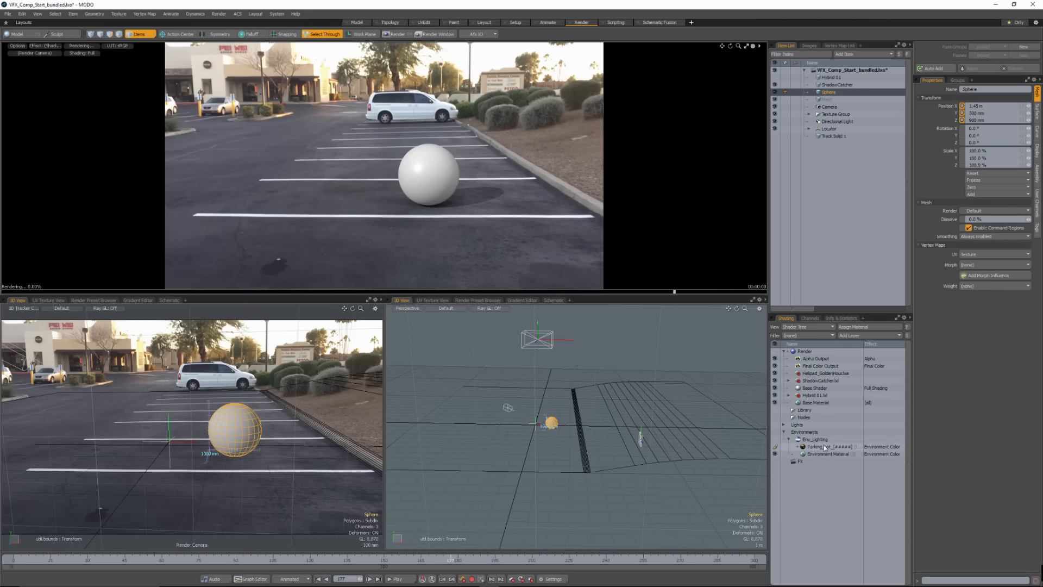
left_click(857, 447)
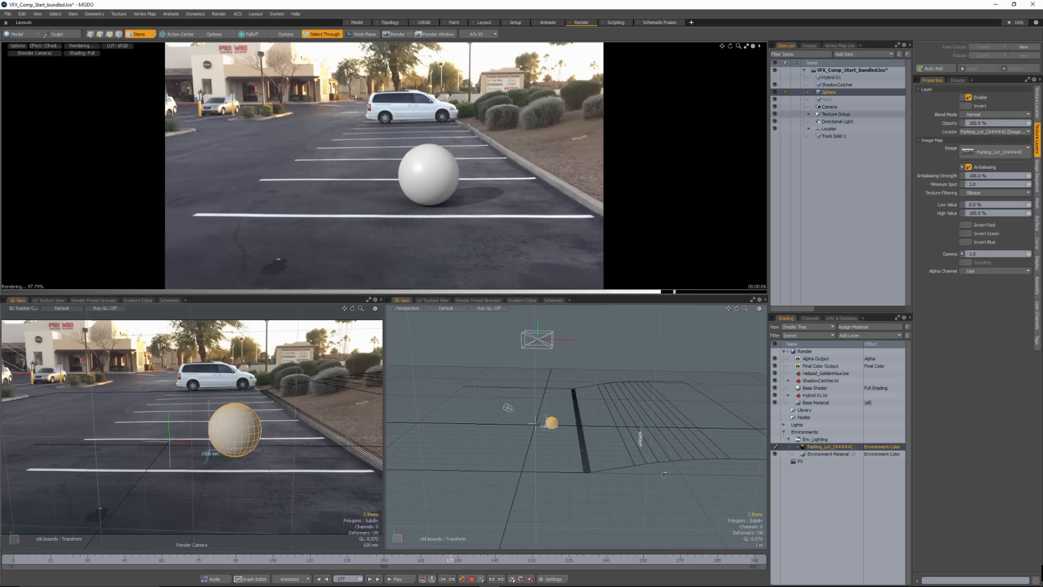
left_click_drag(603, 473, 578, 417, "alt")
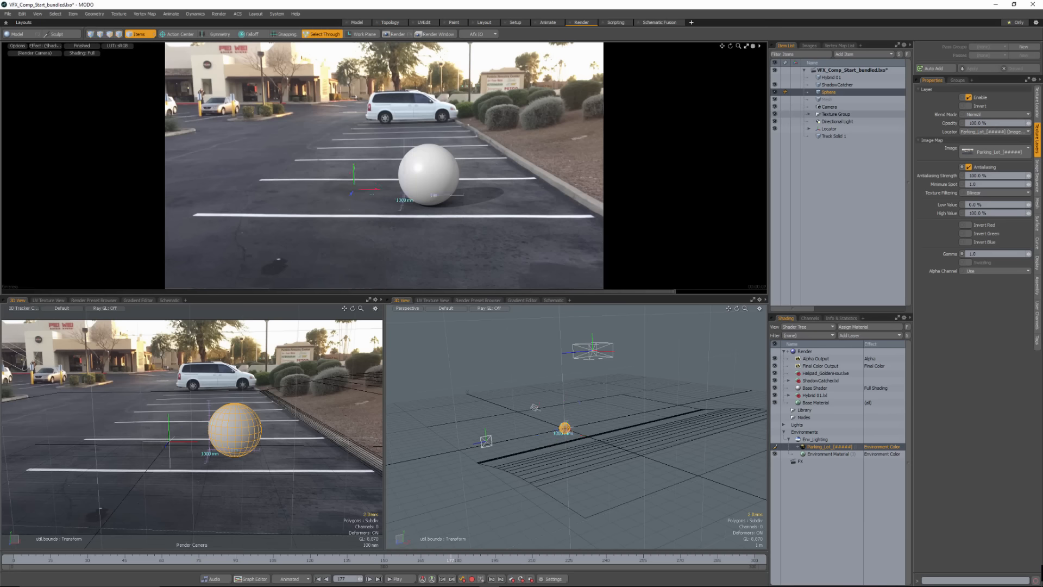
- Set the Base Material's Specular Amount to 50% and Roughness to 10% to make the sphere reflective
left_click(438, 190)
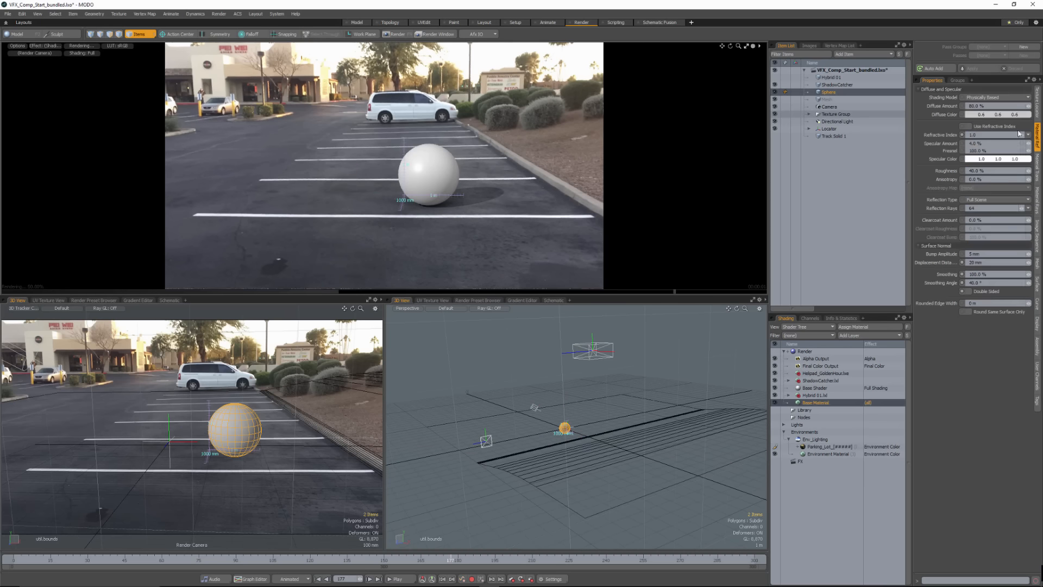
left_click(987, 143)
type("50")
key("Tab")
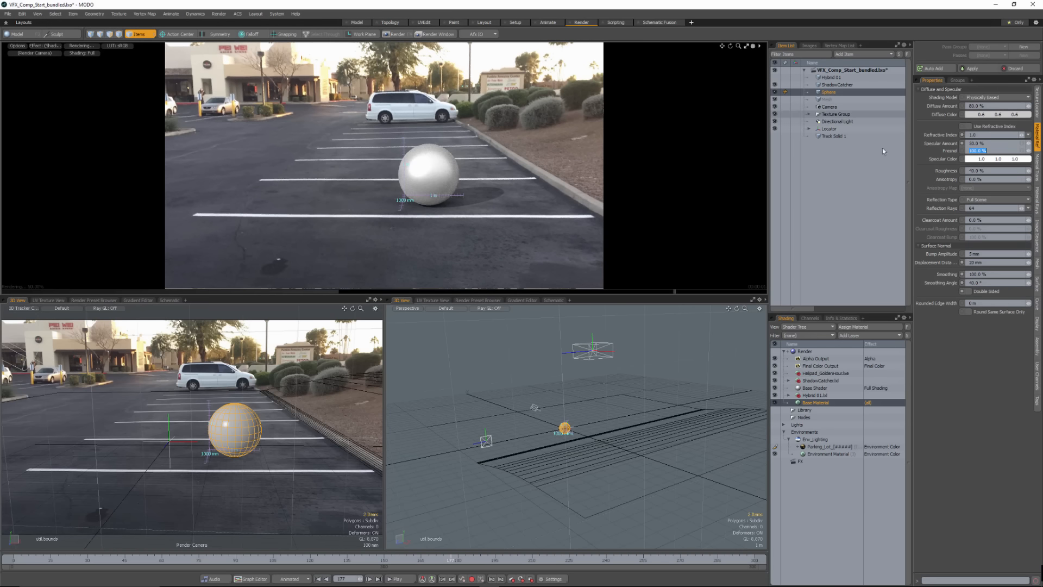
left_click(972, 171)
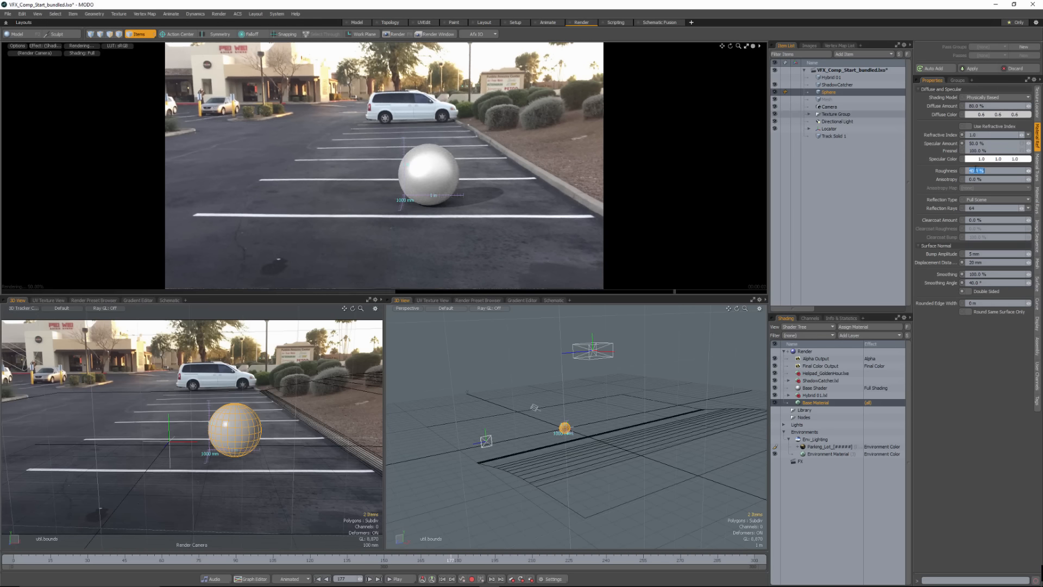
type("10")
key("Tab")
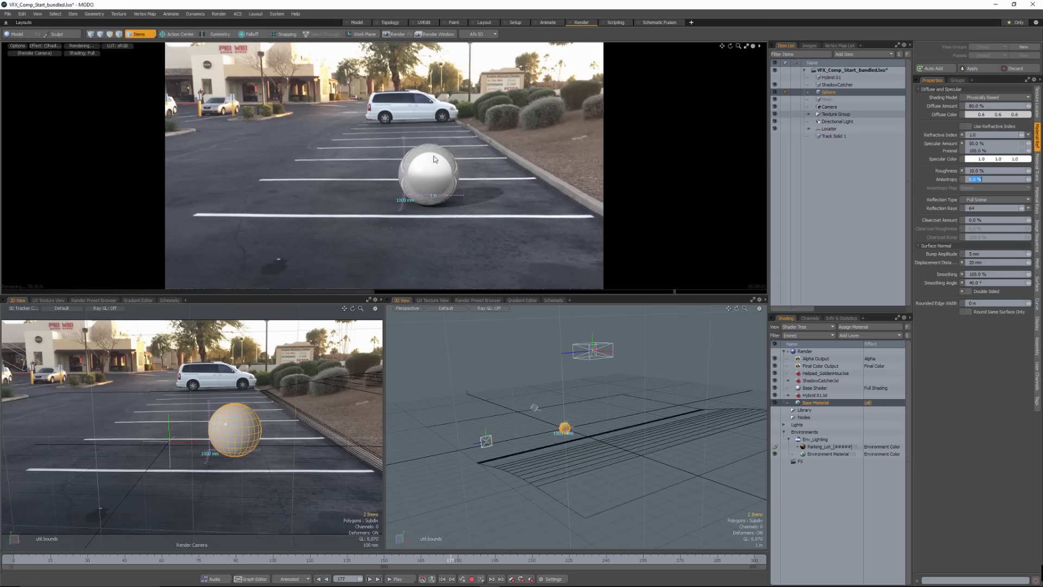
- Load the Outdoor Probe 08 preset from the Outdoor environment presets as the scene's environment
left_click_drag(621, 450, 652, 442, "alt")
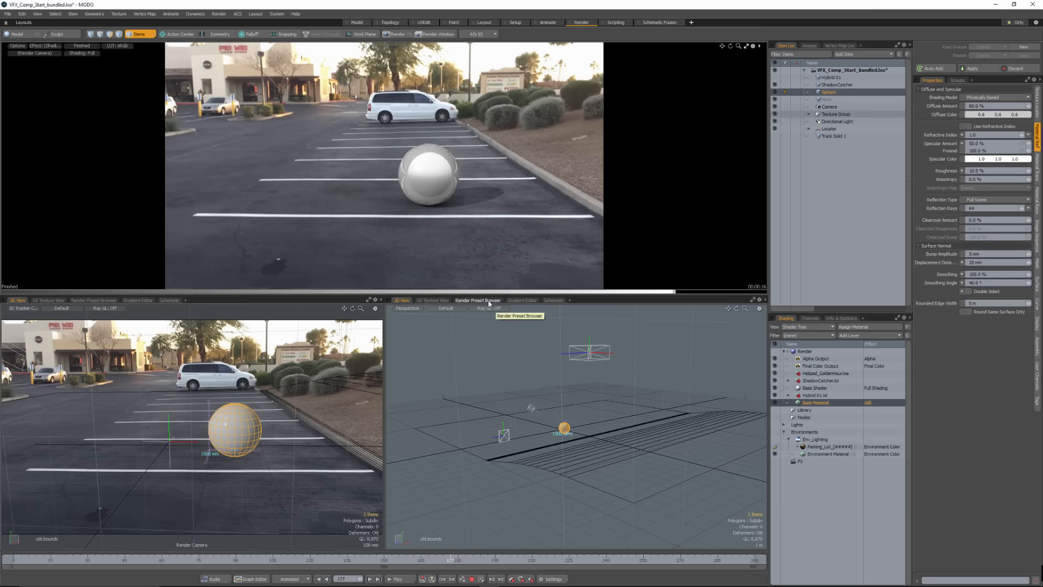
left_click(489, 300)
left_click(492, 308)
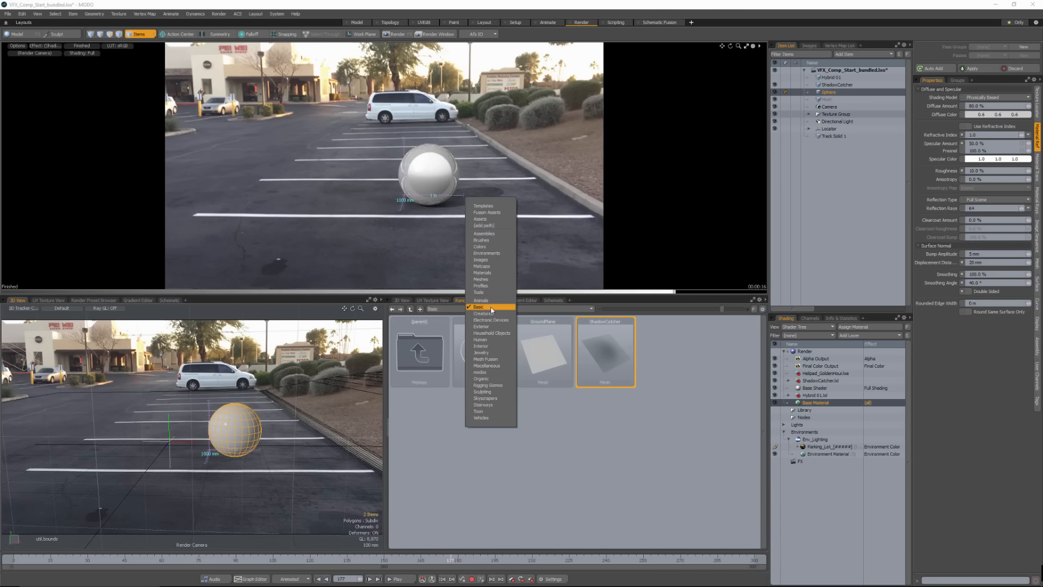
left_click(486, 253)
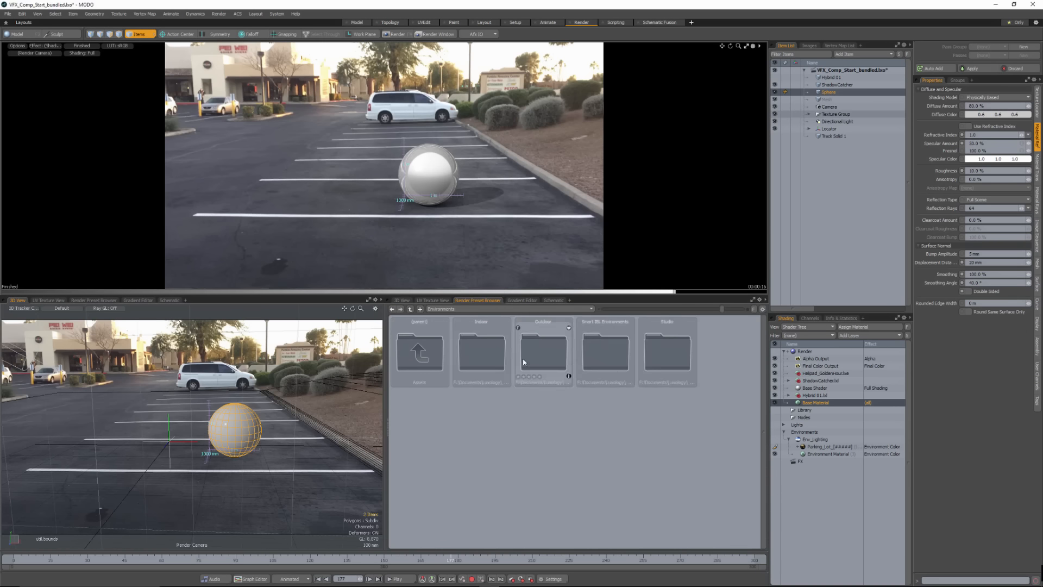
double_click(524, 362)
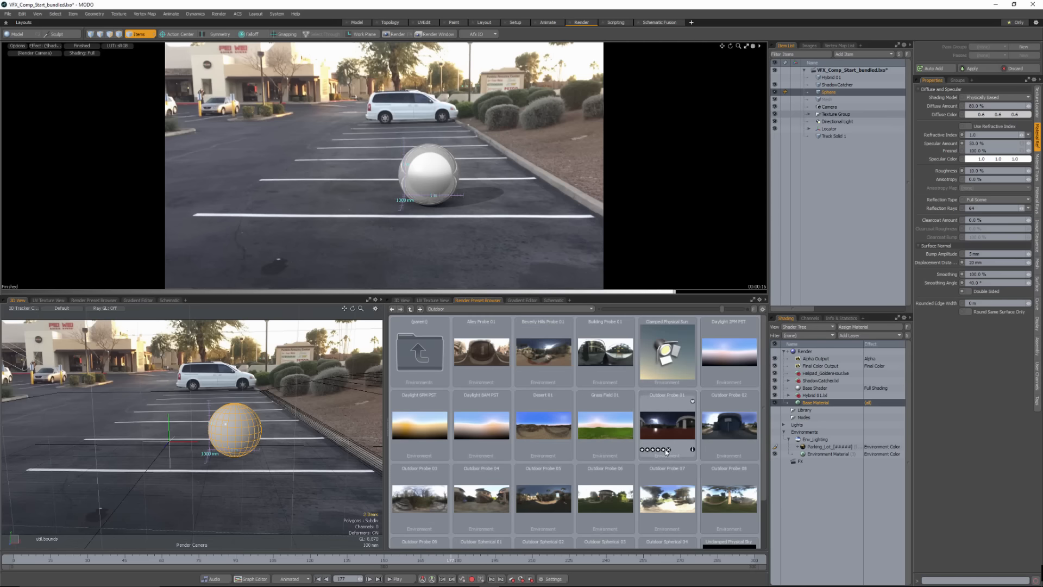
scroll(667, 452, "down", 1)
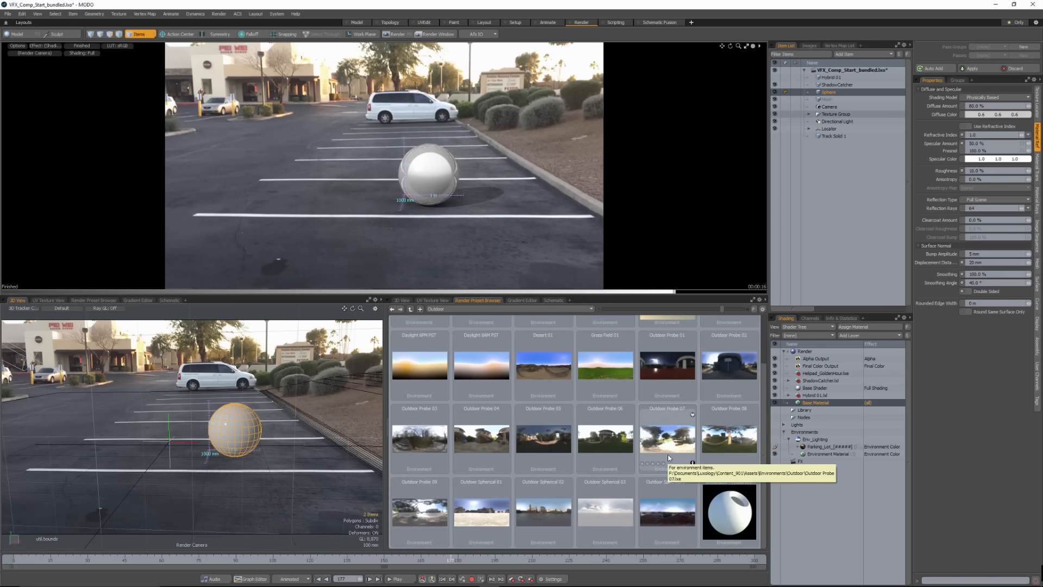
scroll(668, 448, "up", 1)
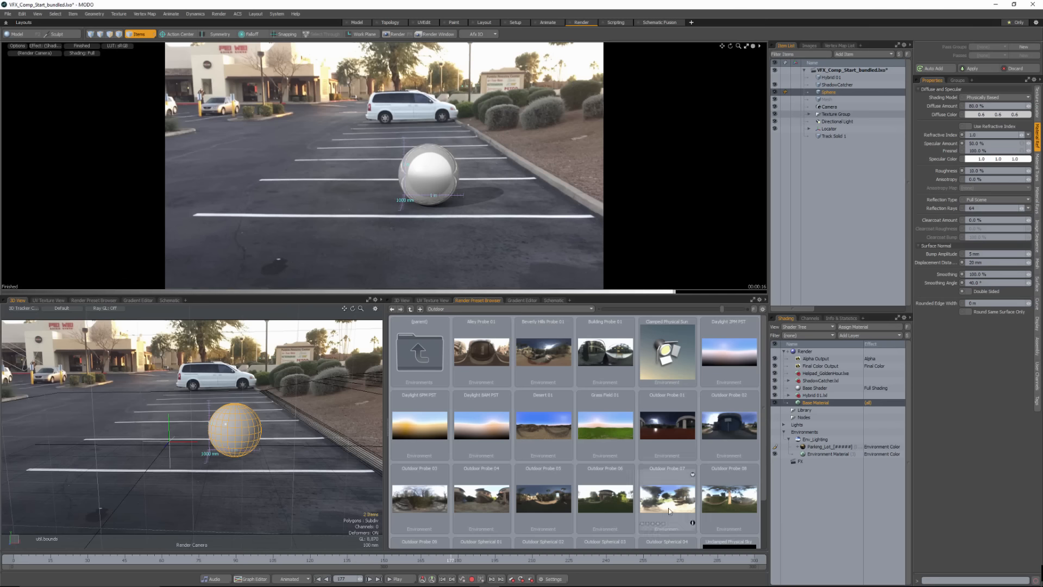
scroll(732, 484, "down", 1)
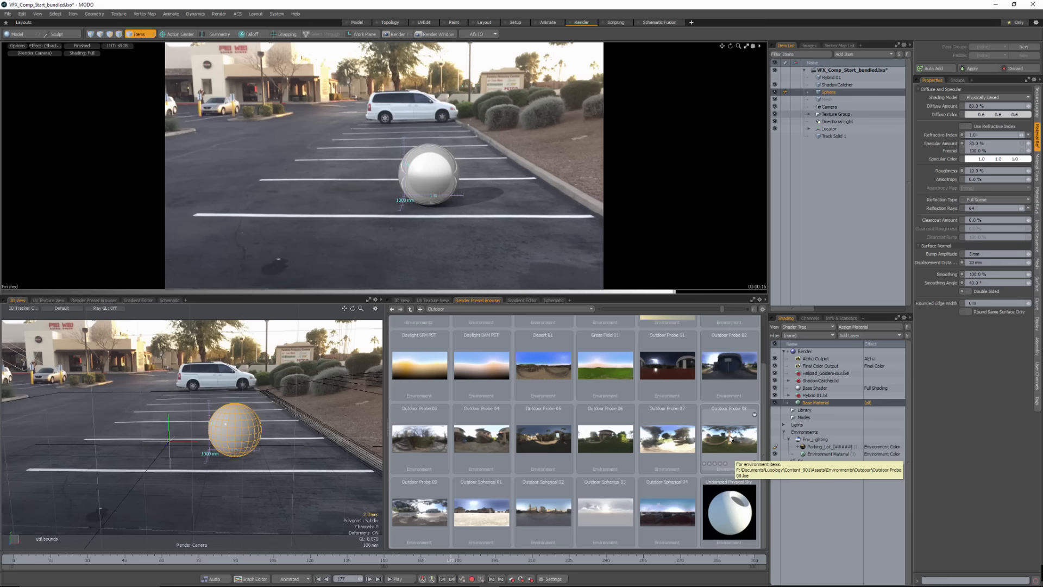
double_click(725, 438)
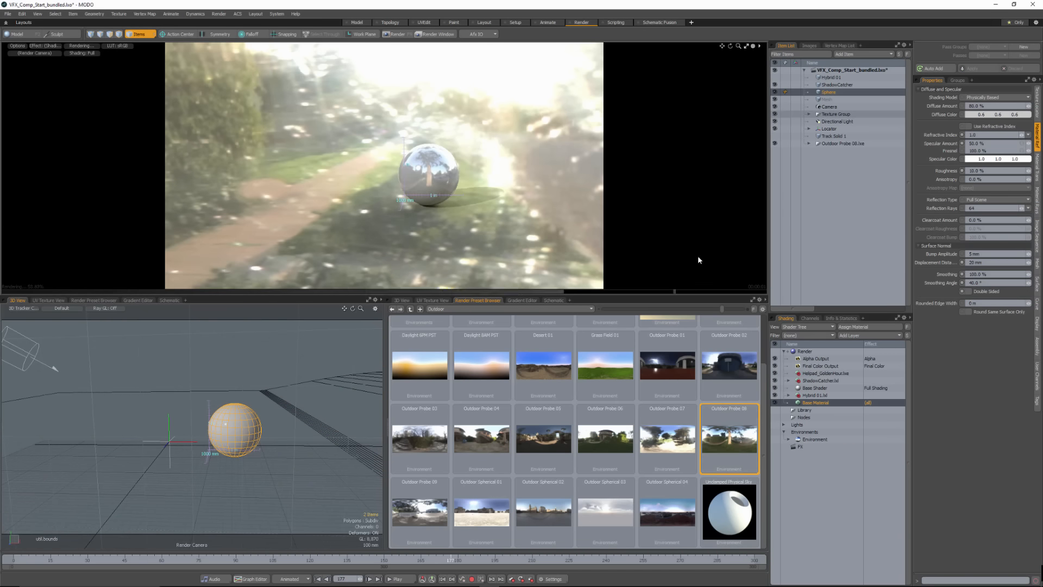
- Duplicate the loaded environment and make the copy invisible to the camera and to refraction rays
left_click(812, 439)
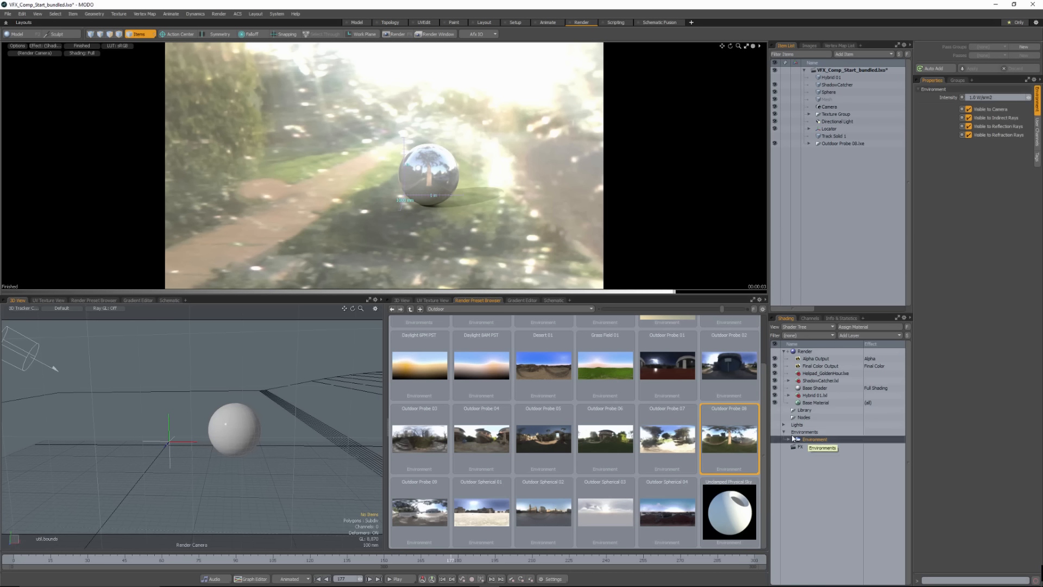
left_click(788, 439)
right_click(817, 439)
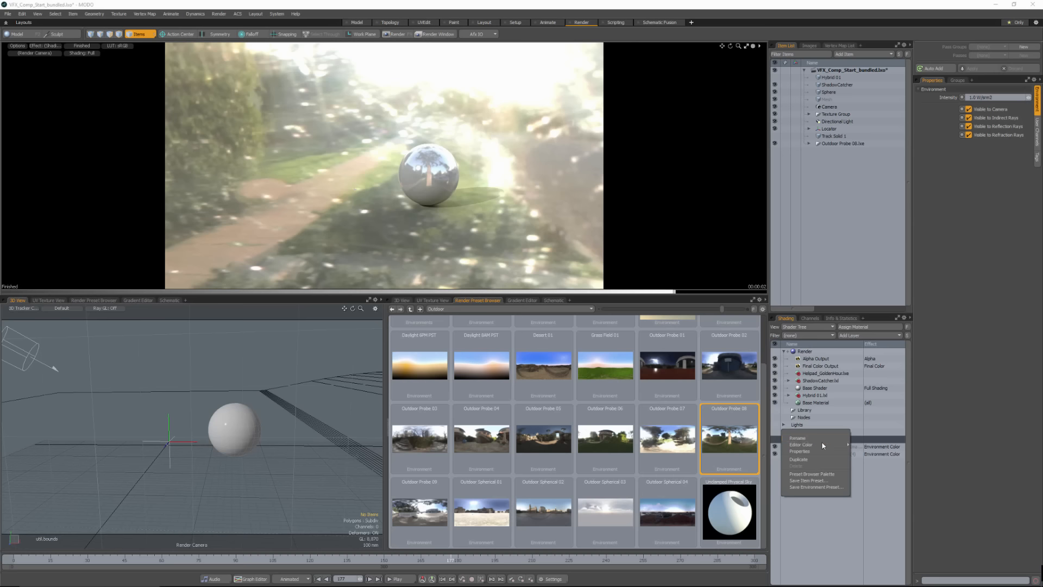
left_click(814, 459)
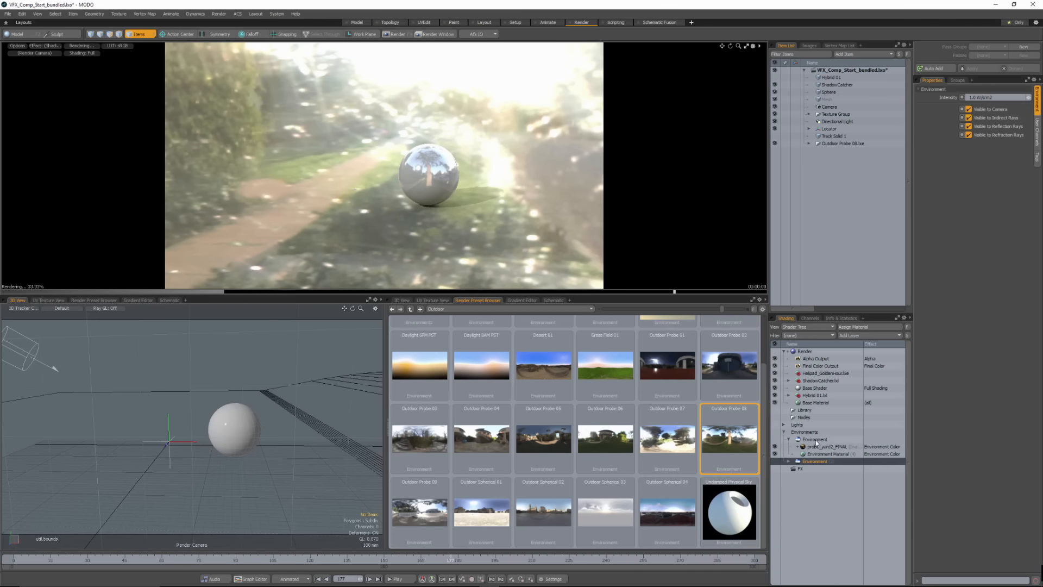
left_click(967, 109)
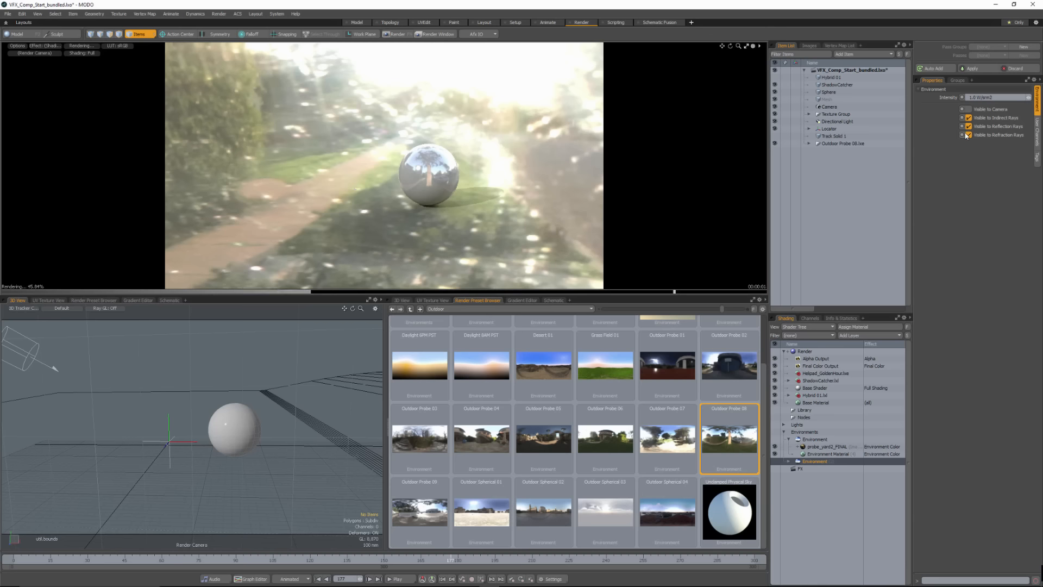
left_click(968, 134)
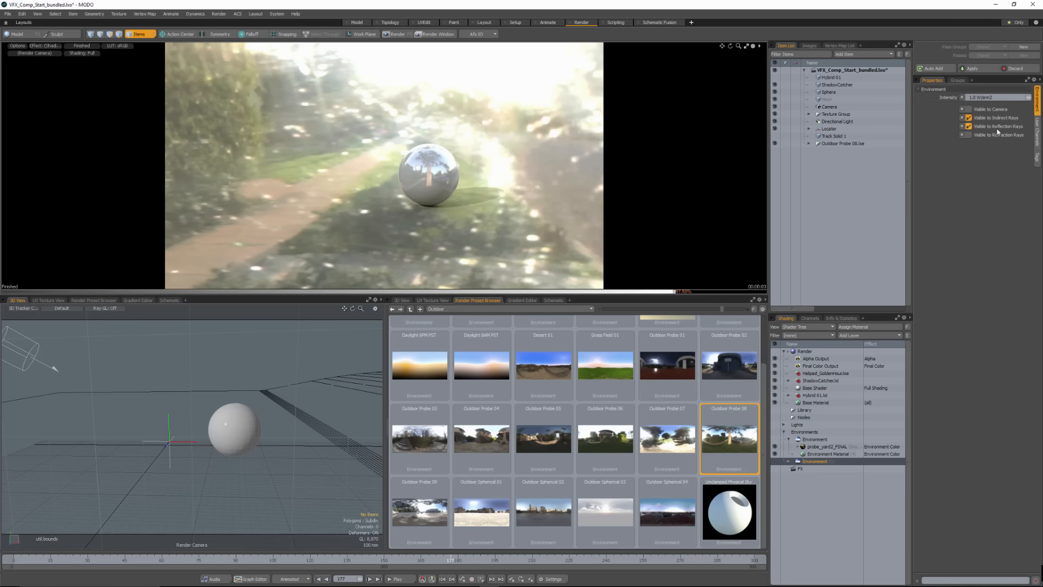
- Make the original environment invisible to indirect rays and reflection rays
left_click(815, 439)
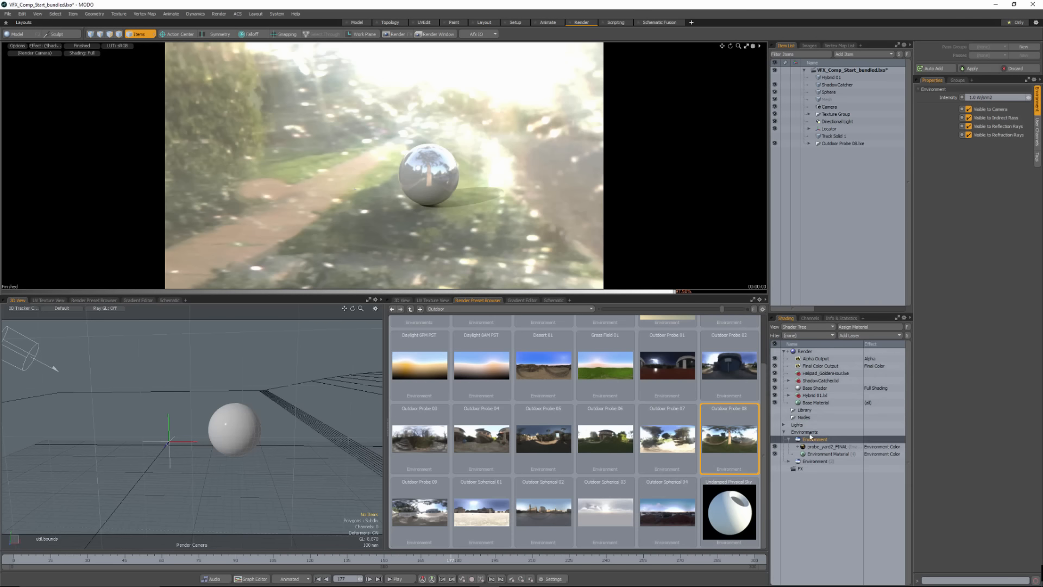
left_click(969, 118)
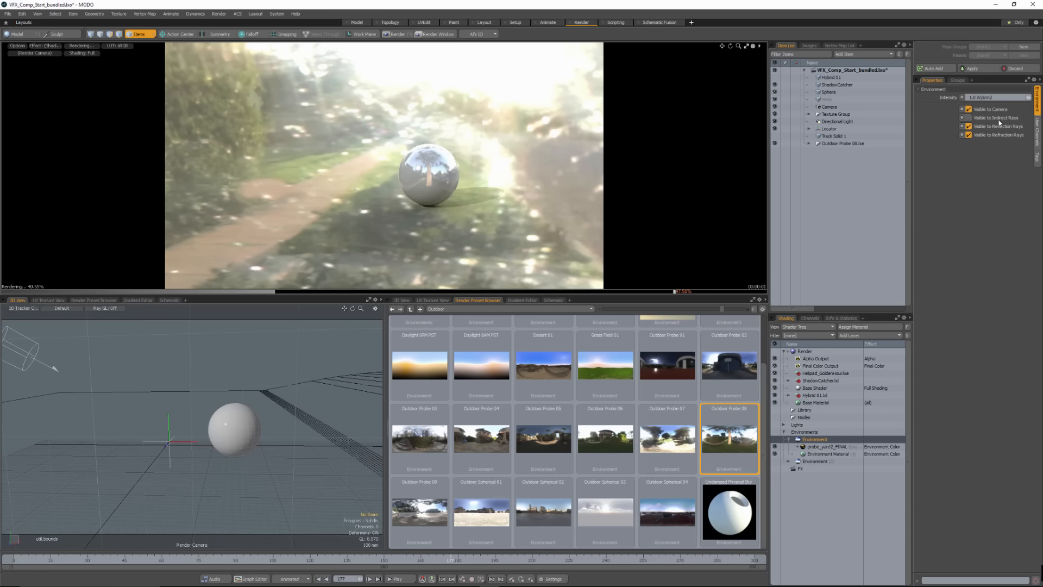
left_click(968, 126)
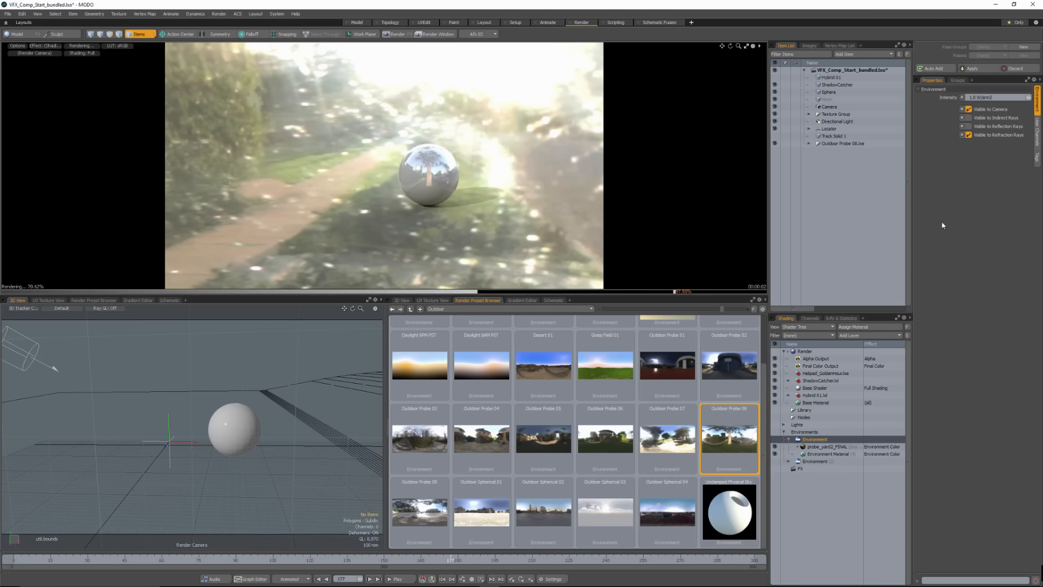
- Replace the original environment's probe image with the Parking_Lot sequence, using Front Projection from the 3D Tracker Camera
left_click(830, 446)
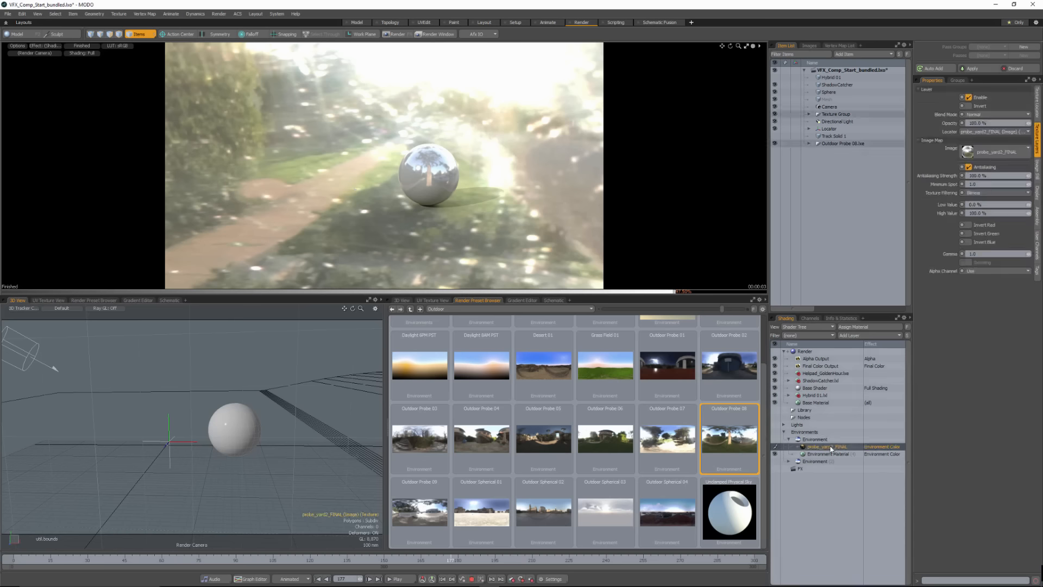
left_click(988, 152)
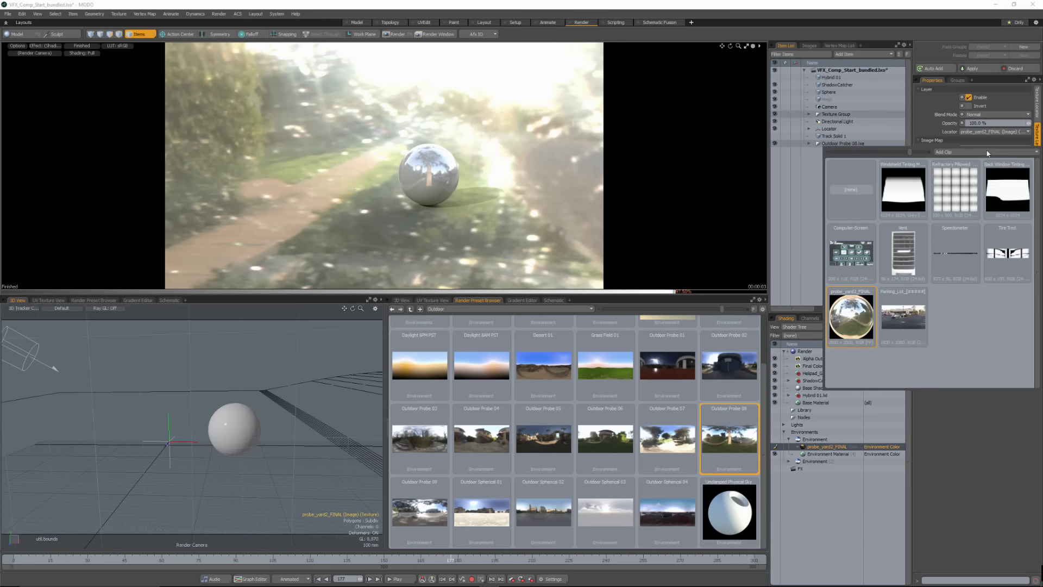
left_click(902, 320)
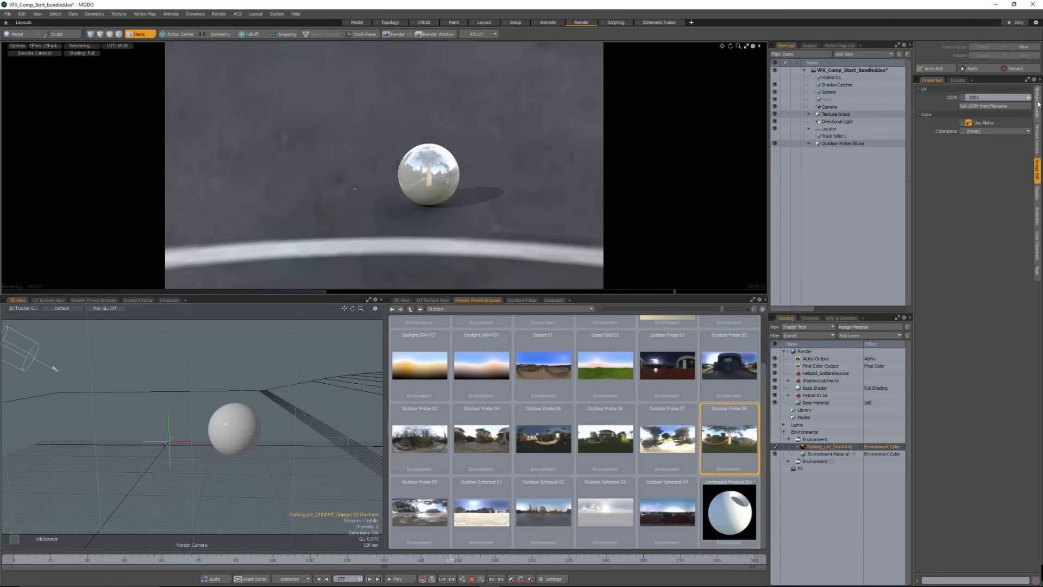
left_click(1037, 100)
left_click(994, 210)
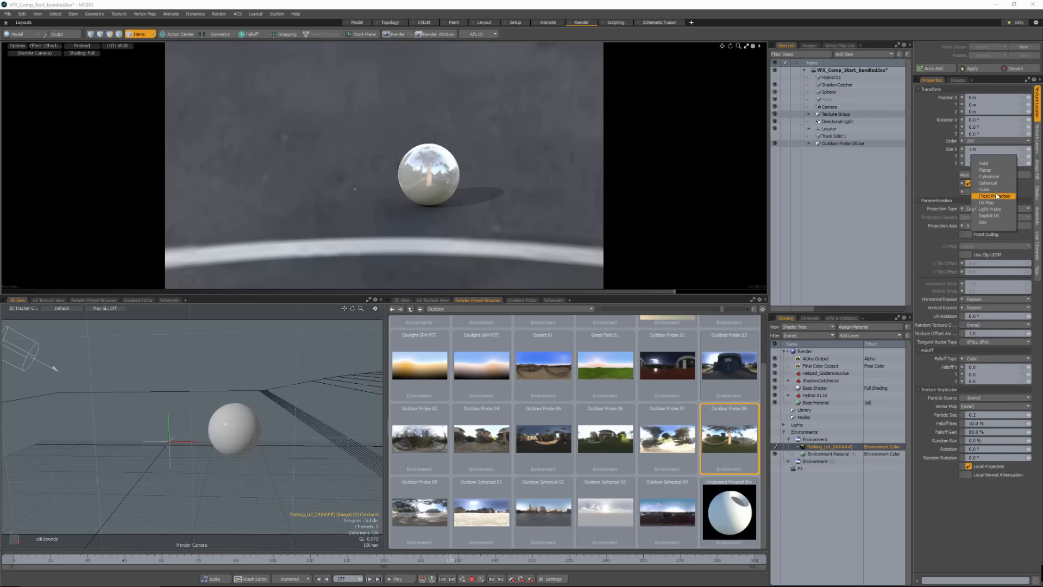
left_click(993, 198)
left_click(985, 217)
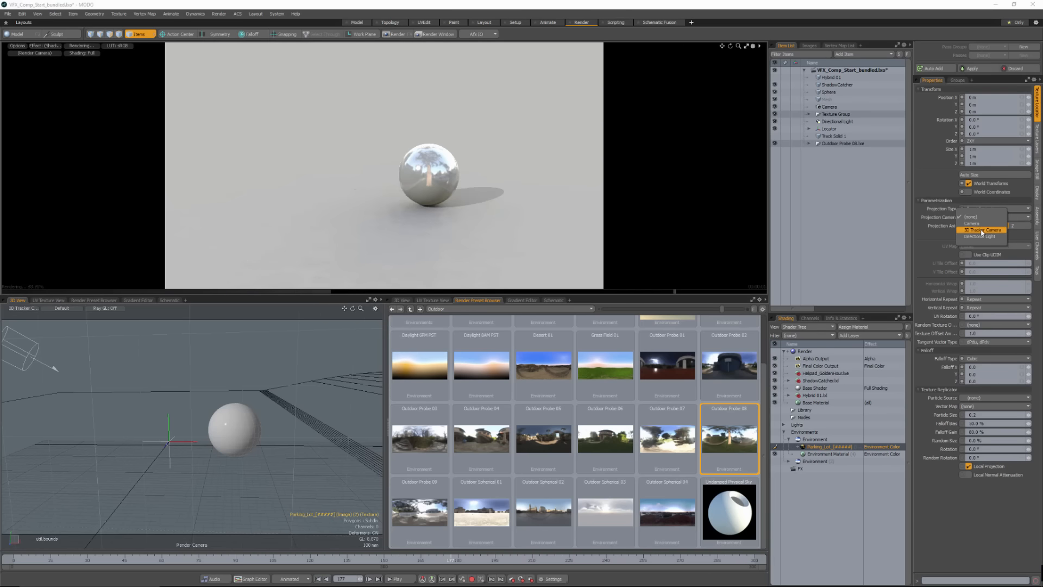
left_click(982, 232)
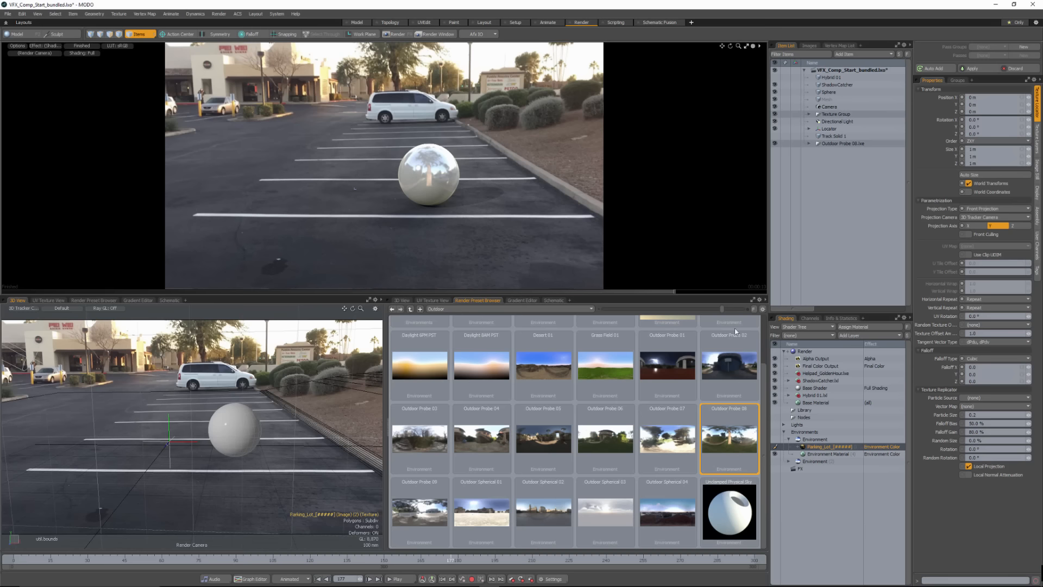
- Set the sphere's Base Material to 5% Specular Amount and 25% Roughness, and hide the Directional Light
left_click(439, 180)
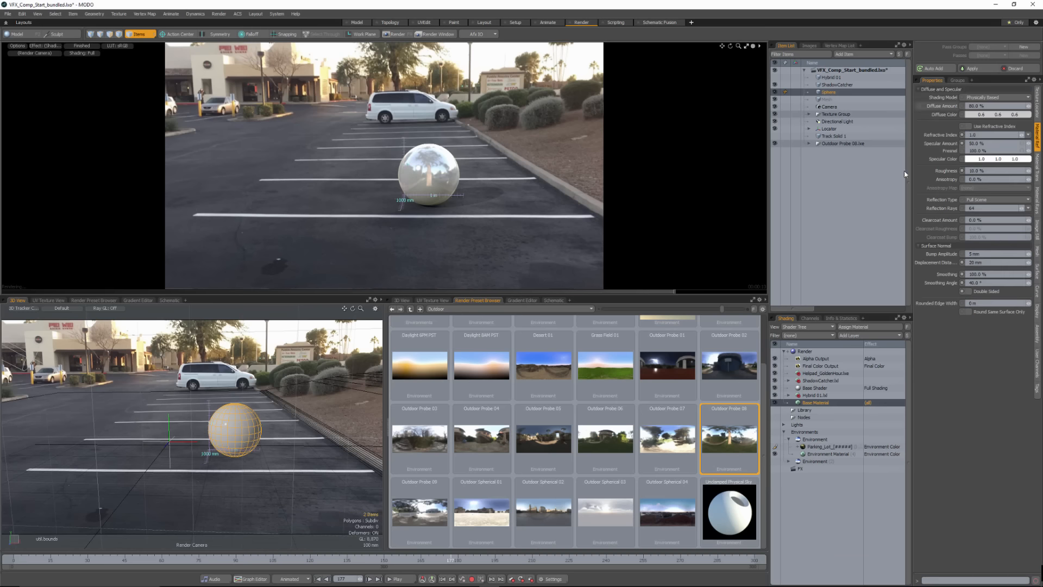
left_click(982, 143)
type("5")
key("Tab")
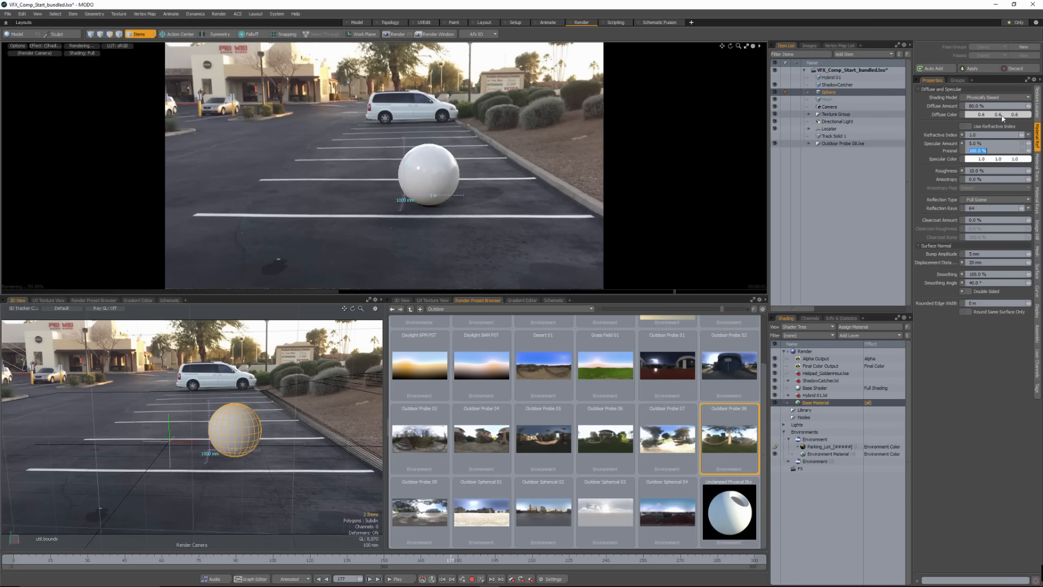
key("Tab")
type("25")
key("Tab")
left_click(775, 121)
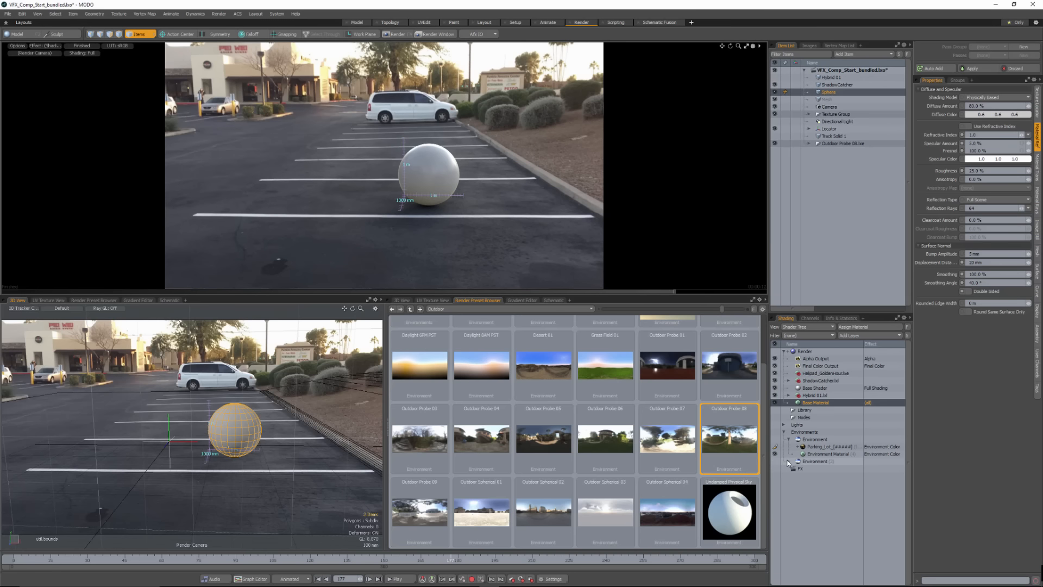
- Try rotating the duplicate environment's probe image about Y to about -12°, and return it to 0°
left_click(788, 462)
left_click(816, 469)
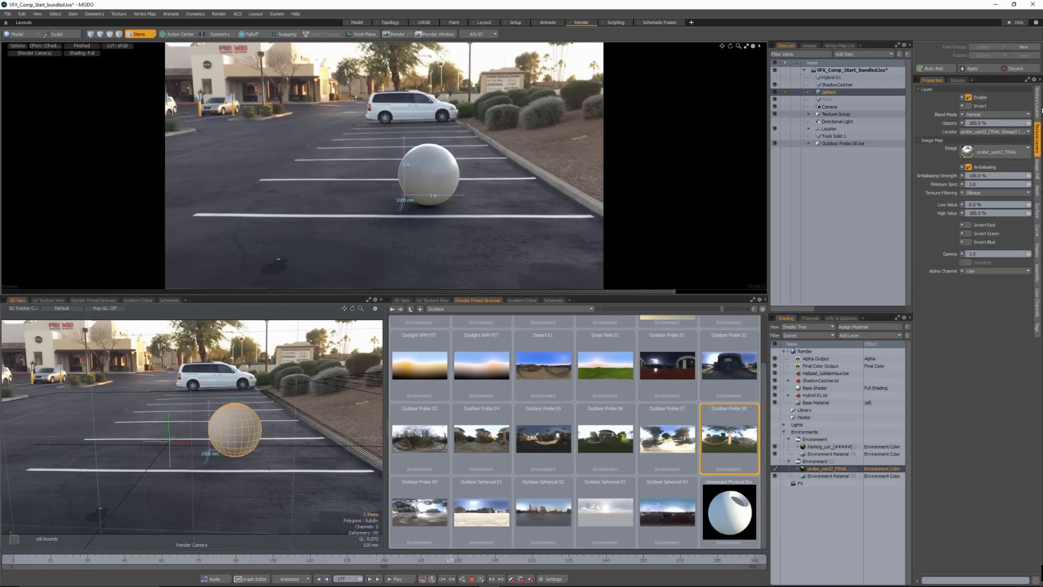
left_click(1037, 103)
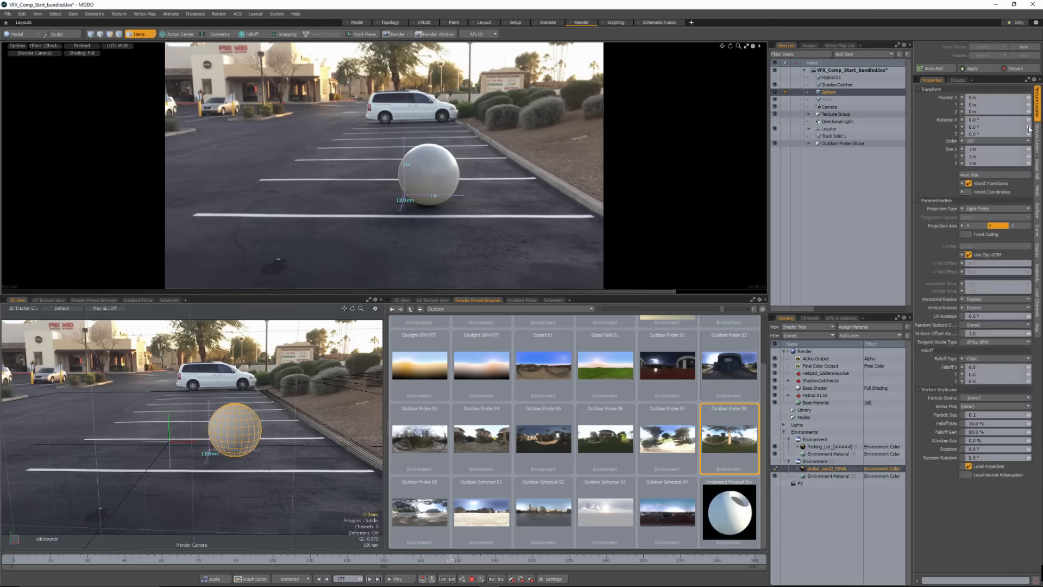
left_click_drag(1028, 129, 996, 128)
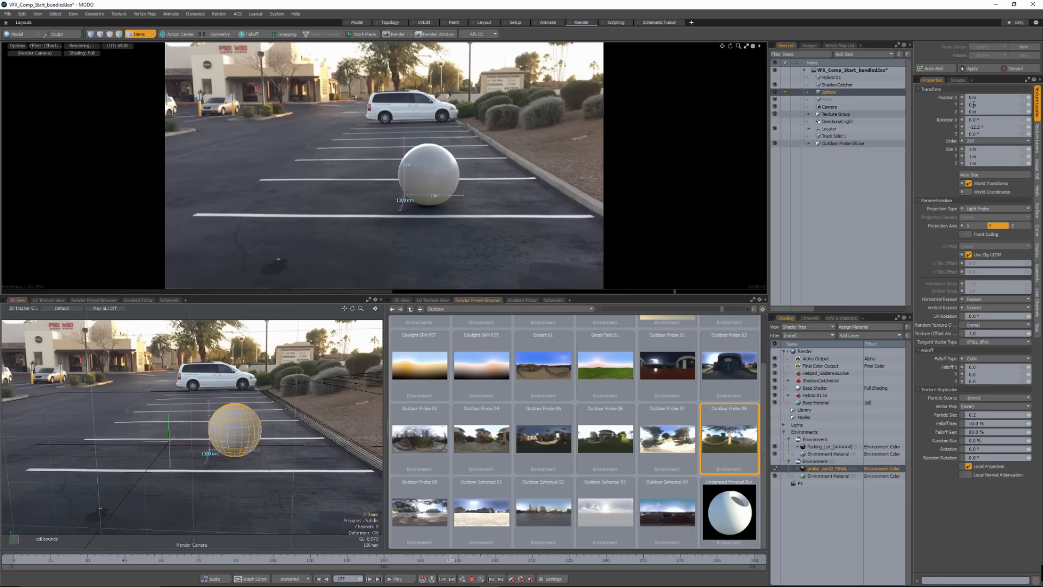
mouse_move(1029, 129)
left_mouse_down()
mouse_move(1012, 129)
mouse_move(1037, 129)
left_mouse_up()
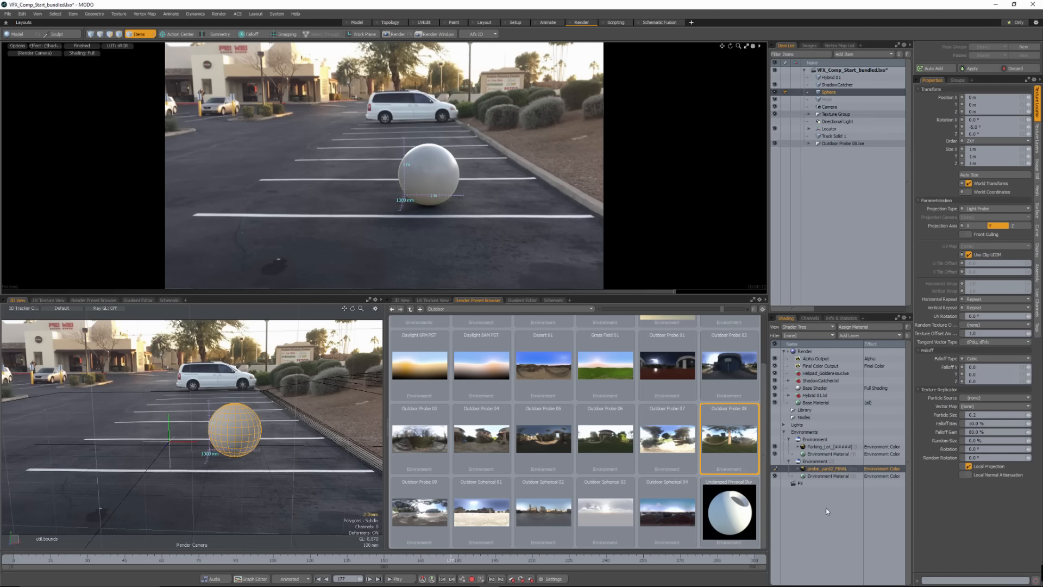
- Add an Environment Material above the duplicate environment's probe image, with zenith color 1.0 and sky and ground colors 0.64
left_click(815, 463)
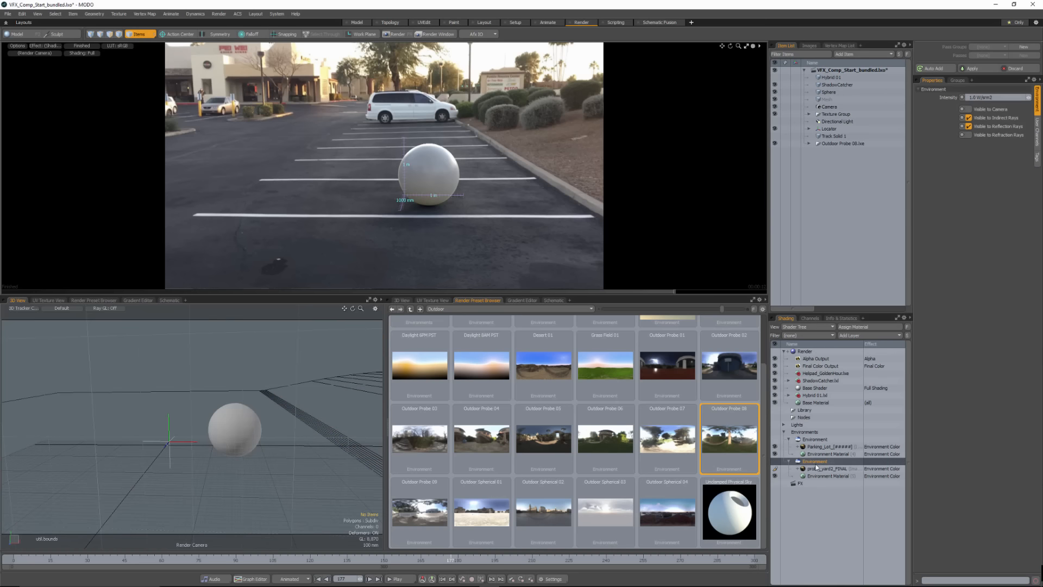
left_click(823, 470)
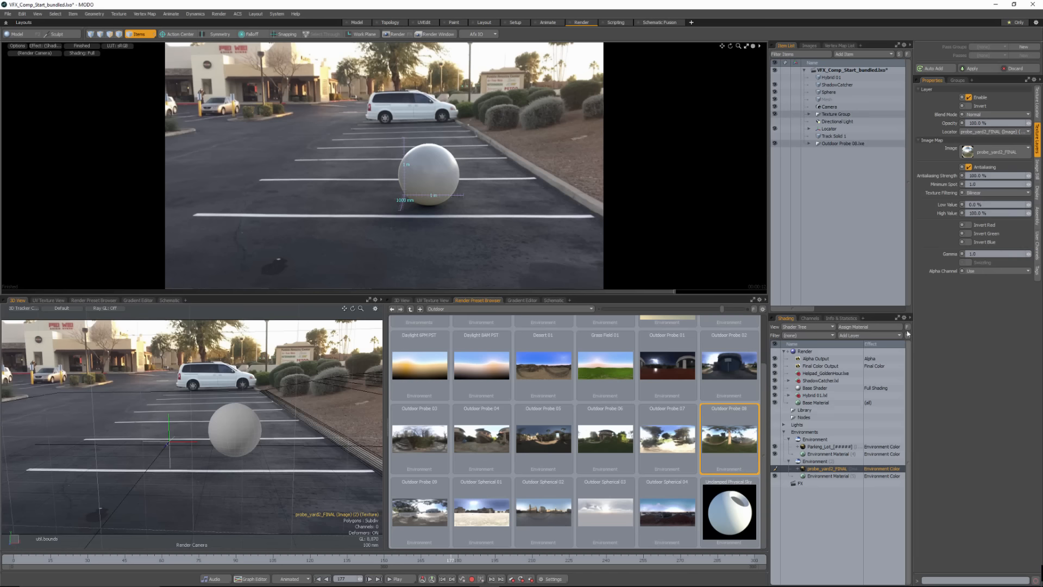
left_click(868, 335)
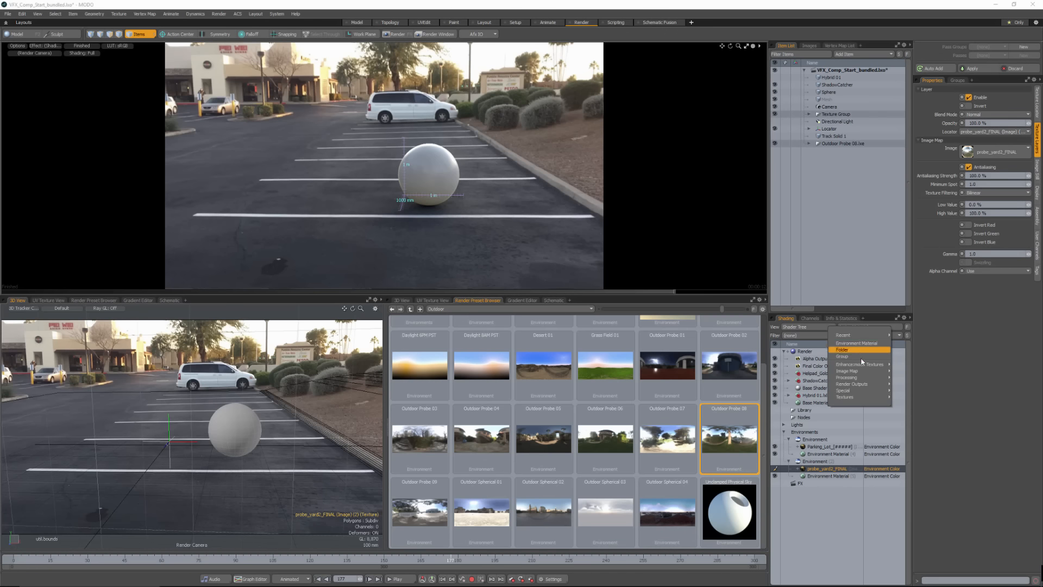
left_click(853, 344)
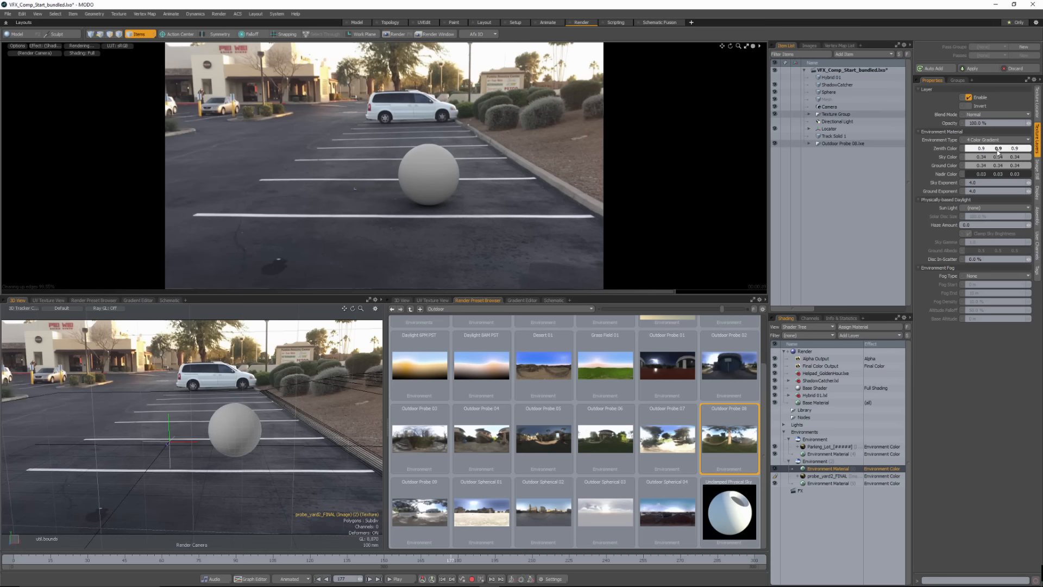
scroll(997, 151, "up", 1)
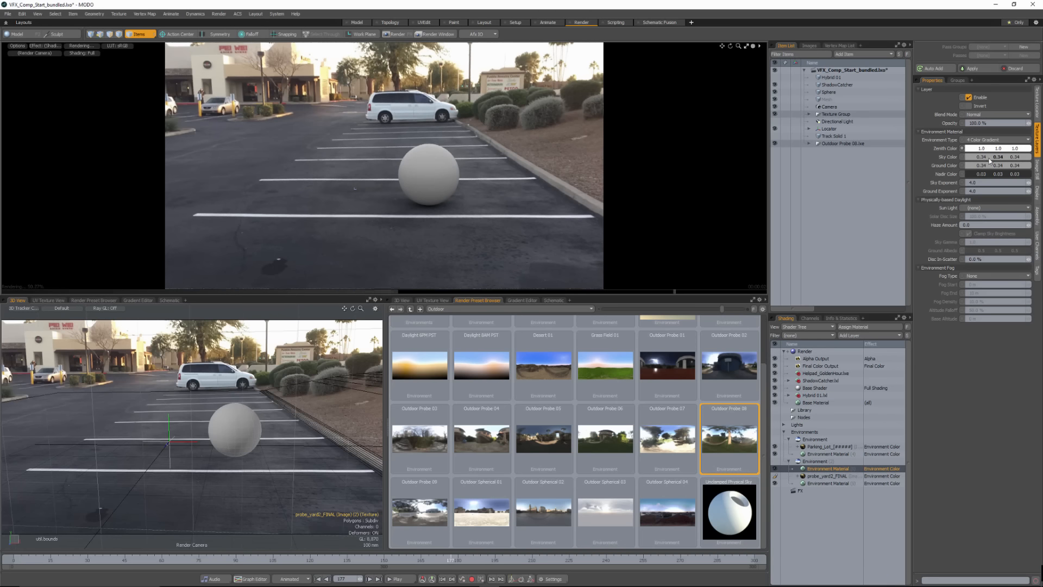
left_click_drag(990, 157, 1006, 166)
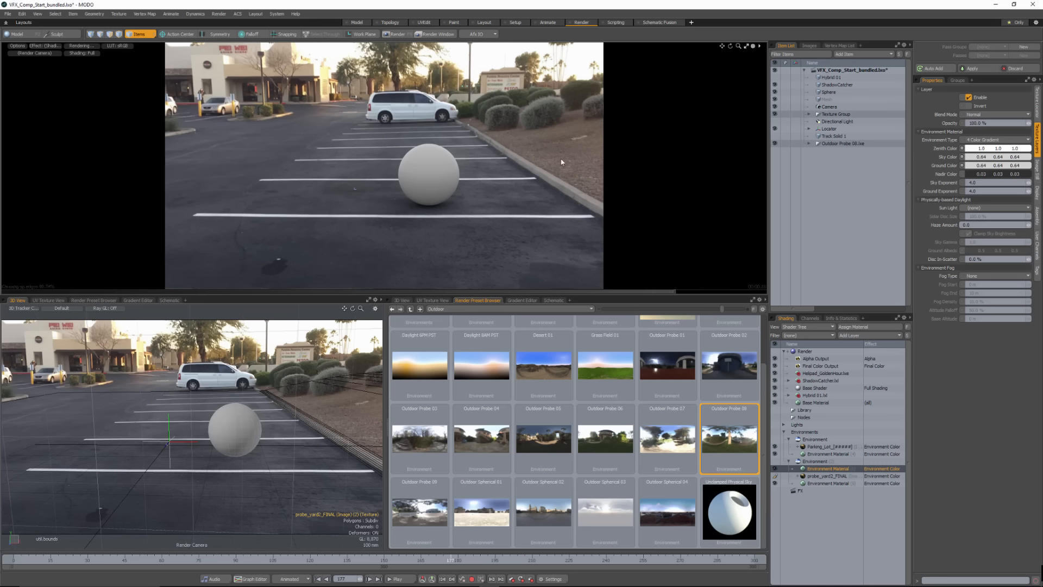
- Set both the sky color and the ground color of the new Environment Material to the warm tone 0.77, 0.57, 0.47
left_click(997, 157)
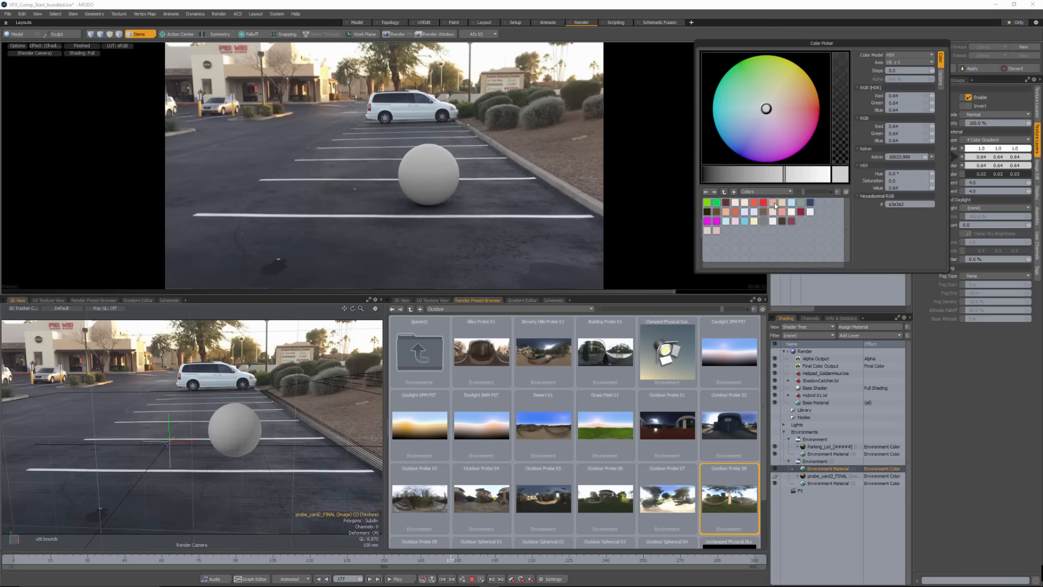
left_click(706, 231)
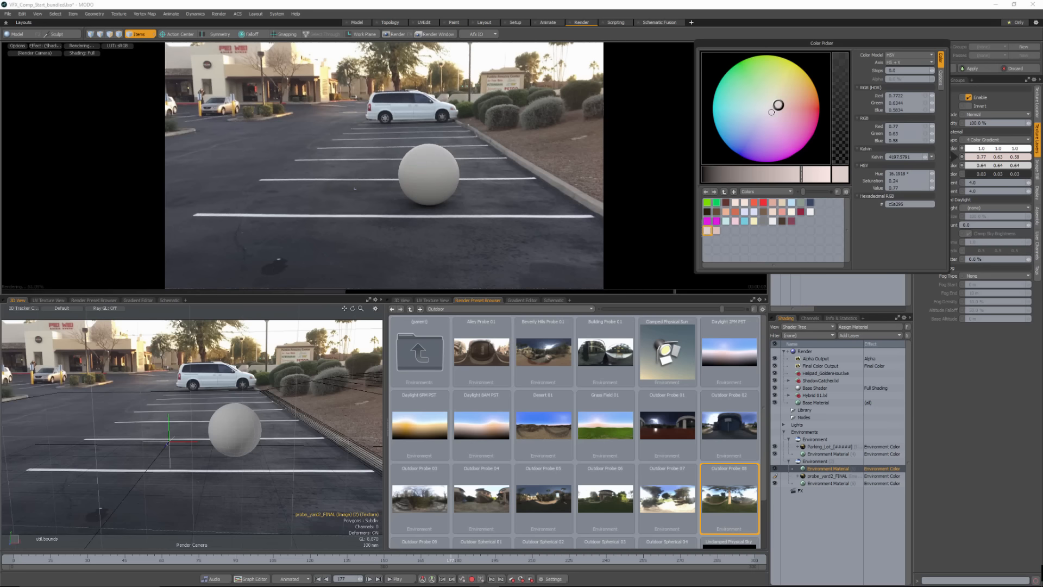
left_click_drag(778, 105, 786, 101)
mouse_move(840, 174)
left_mouse_down()
mouse_move(717, 224)
mouse_move(727, 230)
left_mouse_up()
left_click(971, 386)
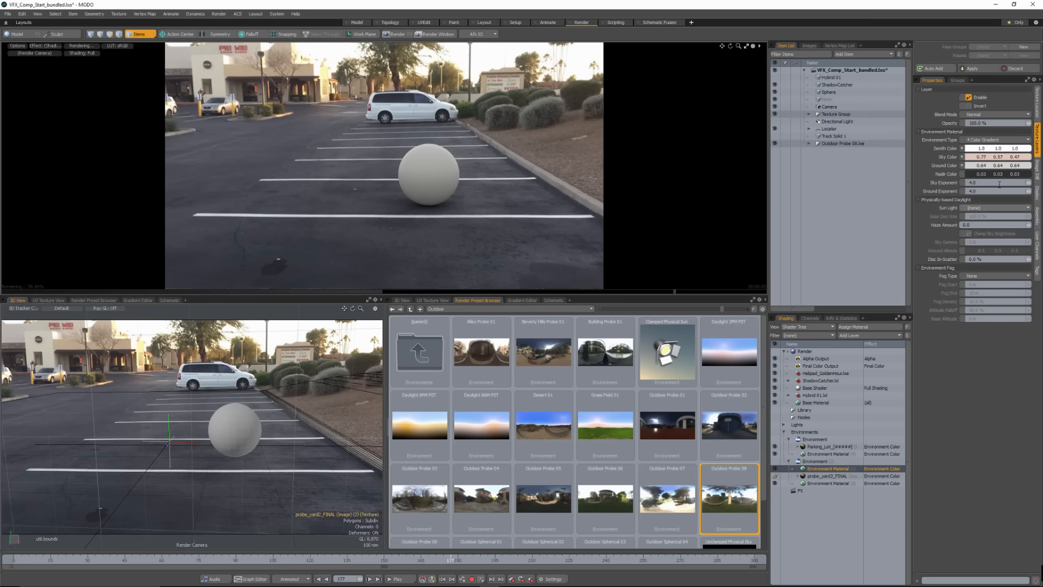
left_click(1000, 166)
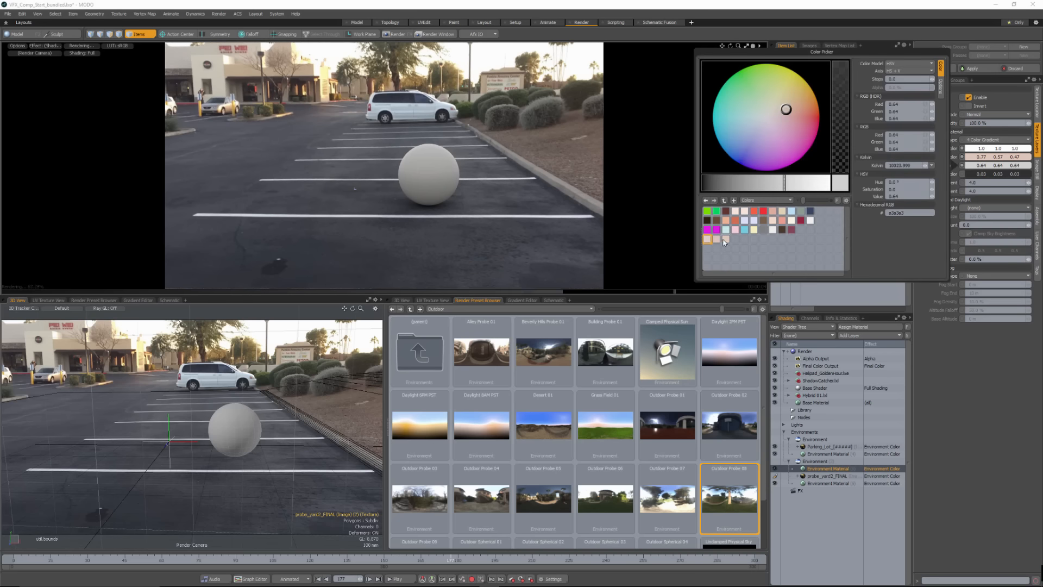
left_click(725, 241)
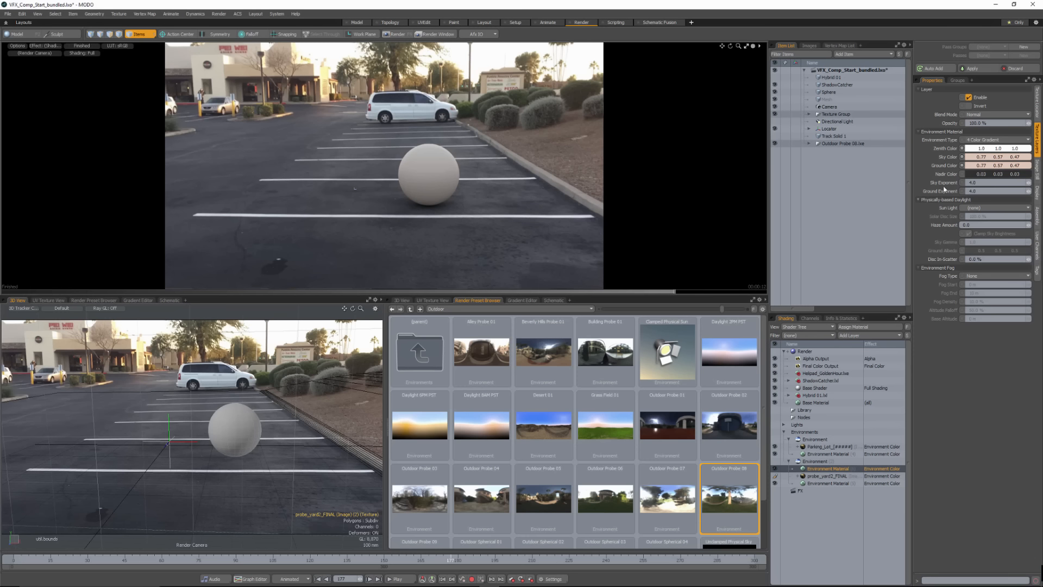
- Set the Environment Material's blend mode to Multiply and compare the sphere's lighting with the layer disabled and re-enabled
left_click(985, 115)
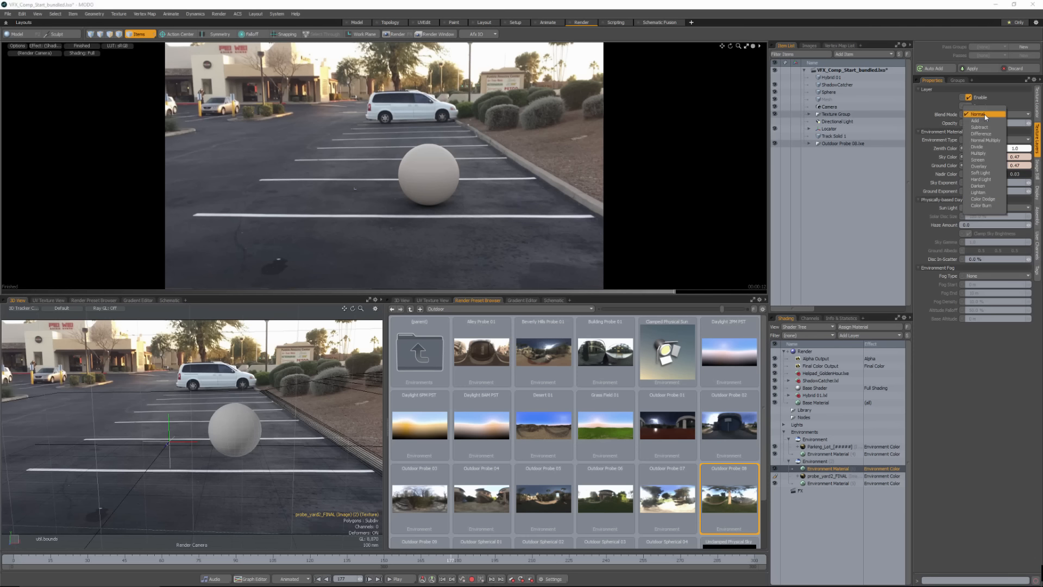
left_click(980, 153)
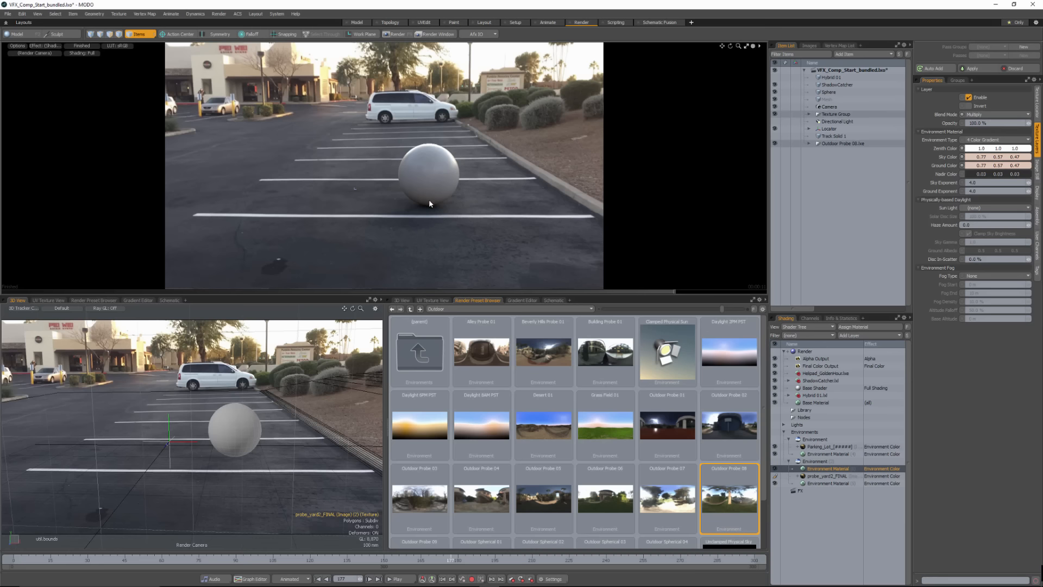
left_click(775, 468)
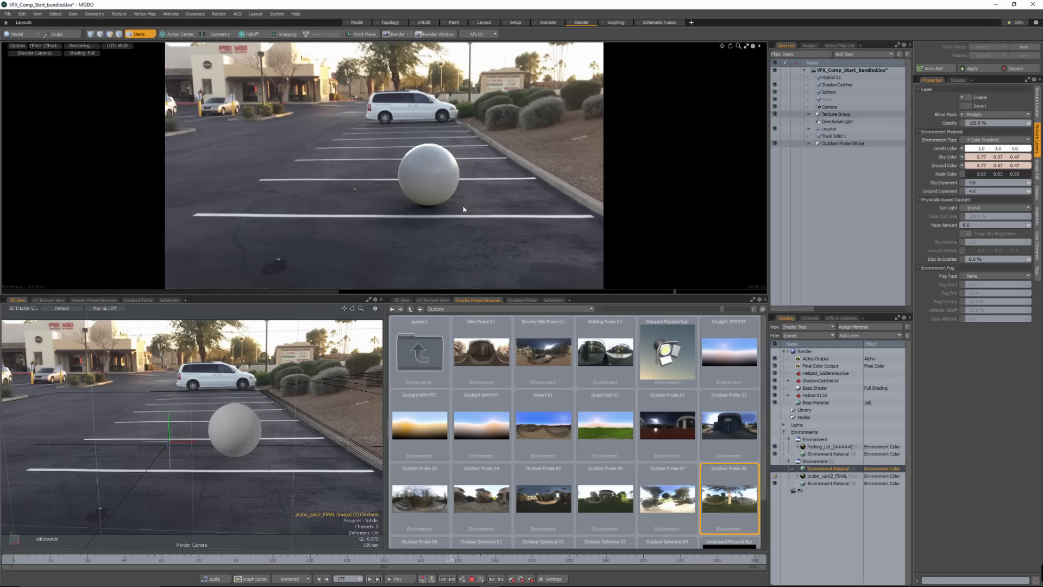
left_click(774, 468)
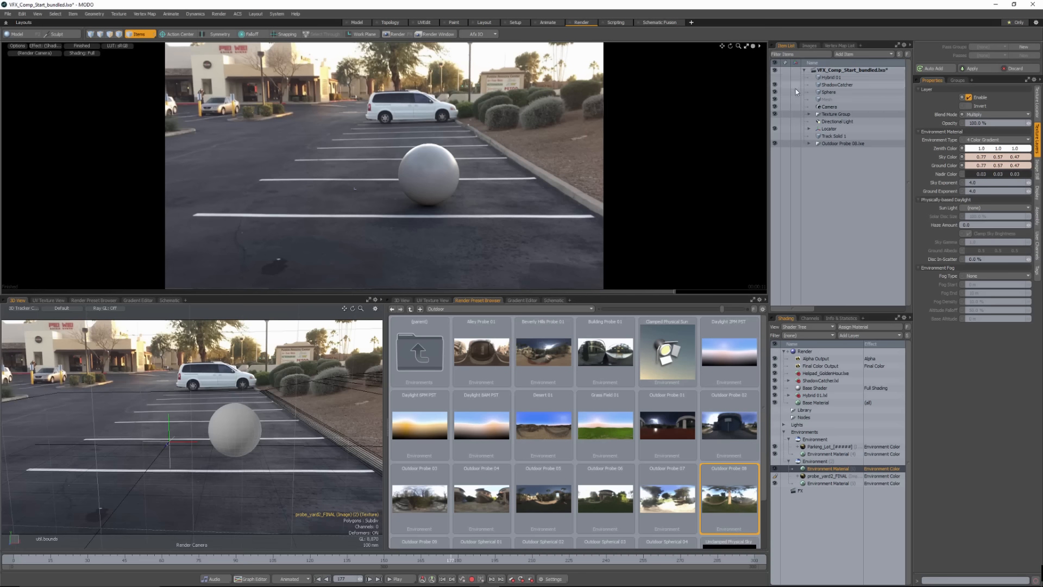
- Unhide the Hybrid 01 car, turn it 90° about Y, and move it back behind the sphere in the parking lot
left_click(775, 77)
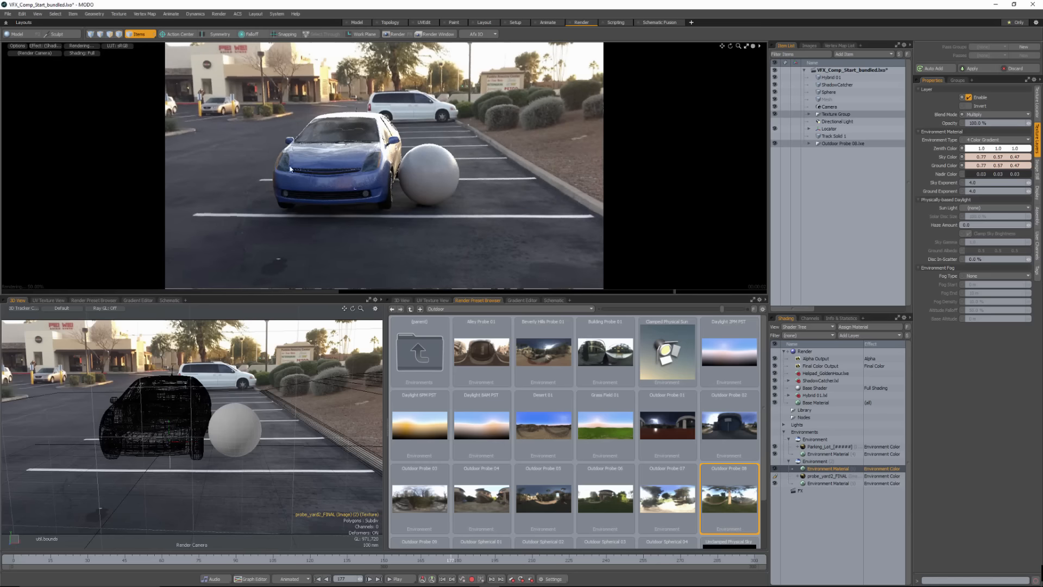
left_click(167, 429)
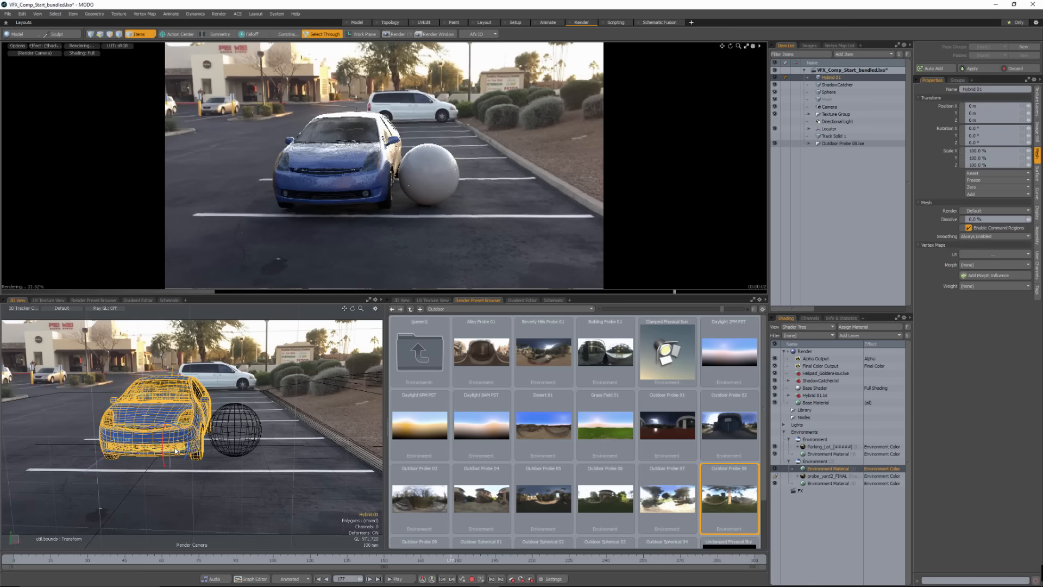
left_click_drag(165, 449, 214, 436, "ctrl")
key("w")
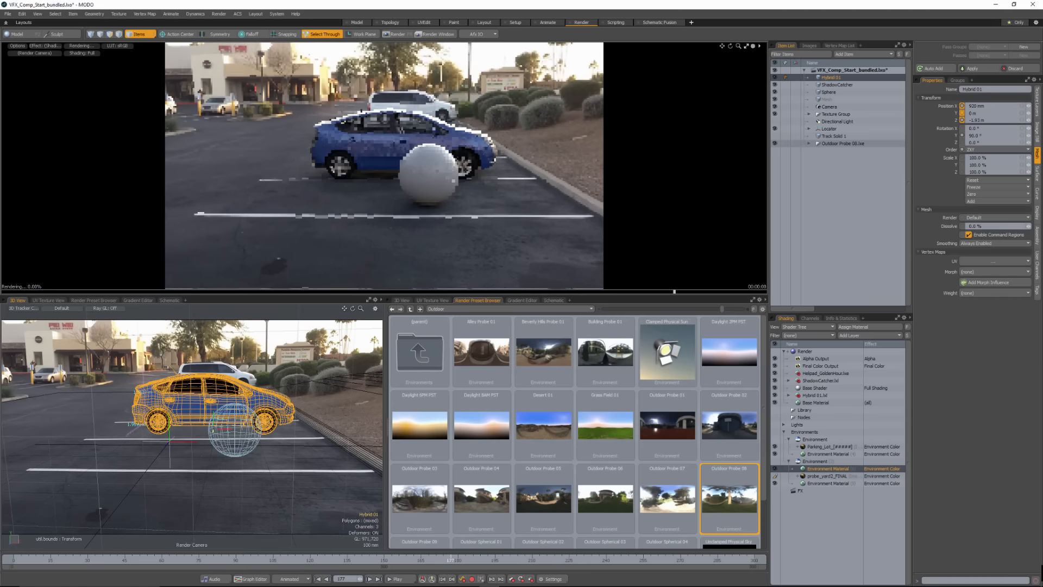
left_click_drag(215, 436, 215, 433)
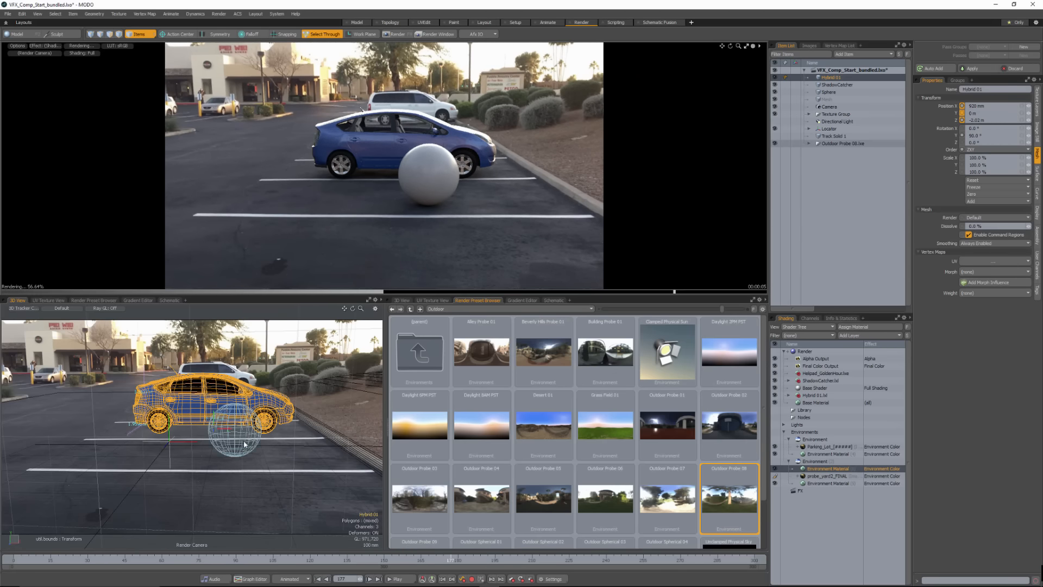
left_click_drag(212, 433, 213, 429)
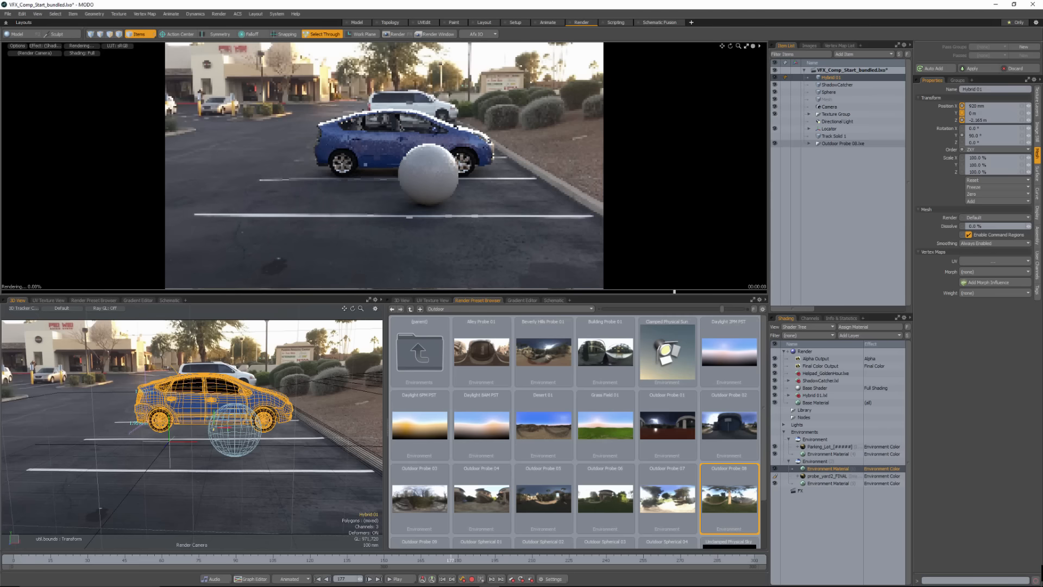
- Lower the car about 15 mm in the perspective view to seat its tires on the ground
left_click(401, 300)
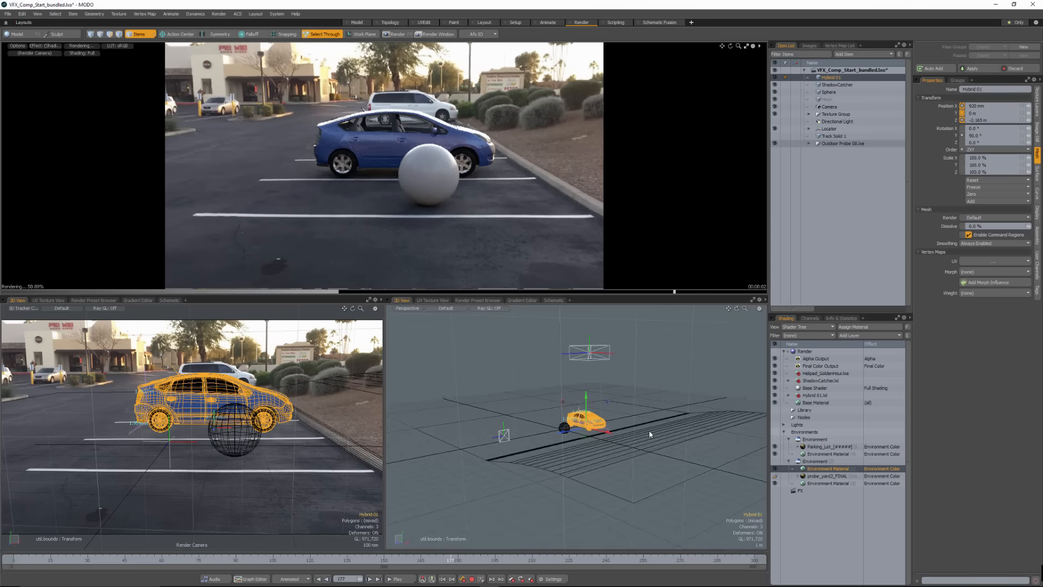
left_click_drag(577, 464, 556, 423, "alt")
left_click_drag(557, 422, 603, 418, "ctrl+alt")
left_click_drag(435, 418, 496, 403, "alt")
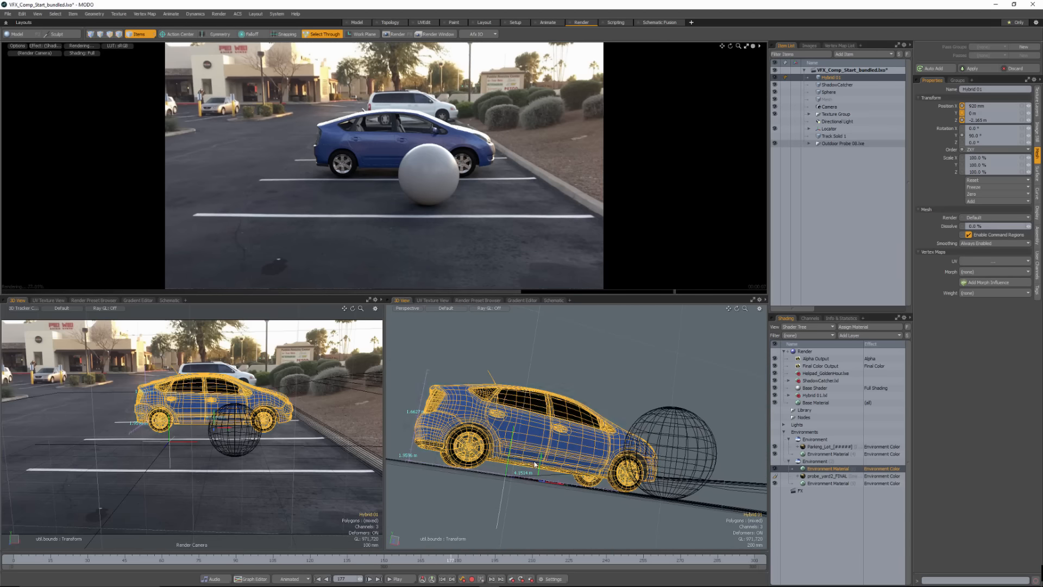
left_click_drag(541, 460, 541, 461)
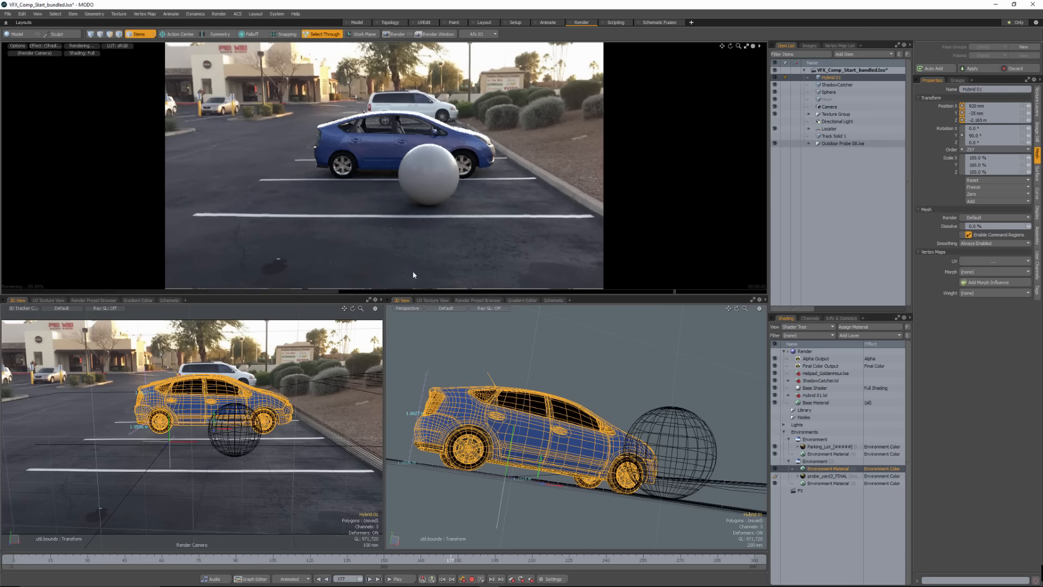
mouse_move(591, 375)
left_mouse_down("alt")
mouse_move(570, 385)
mouse_move(600, 383)
left_mouse_up("alt")
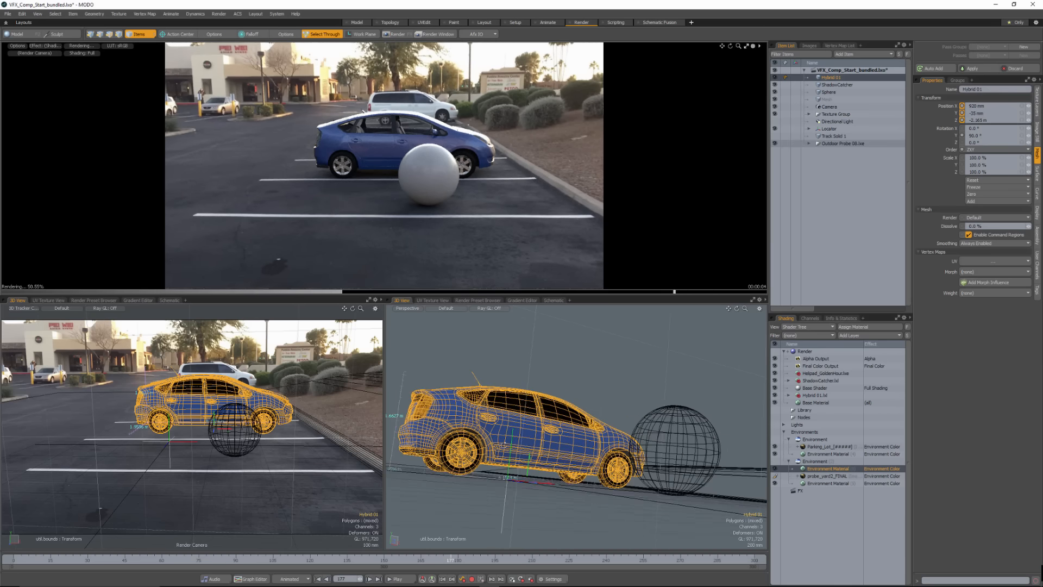
mouse_move(505, 443)
left_mouse_down("alt")
mouse_move(535, 446)
mouse_move(511, 455)
left_mouse_up("alt")
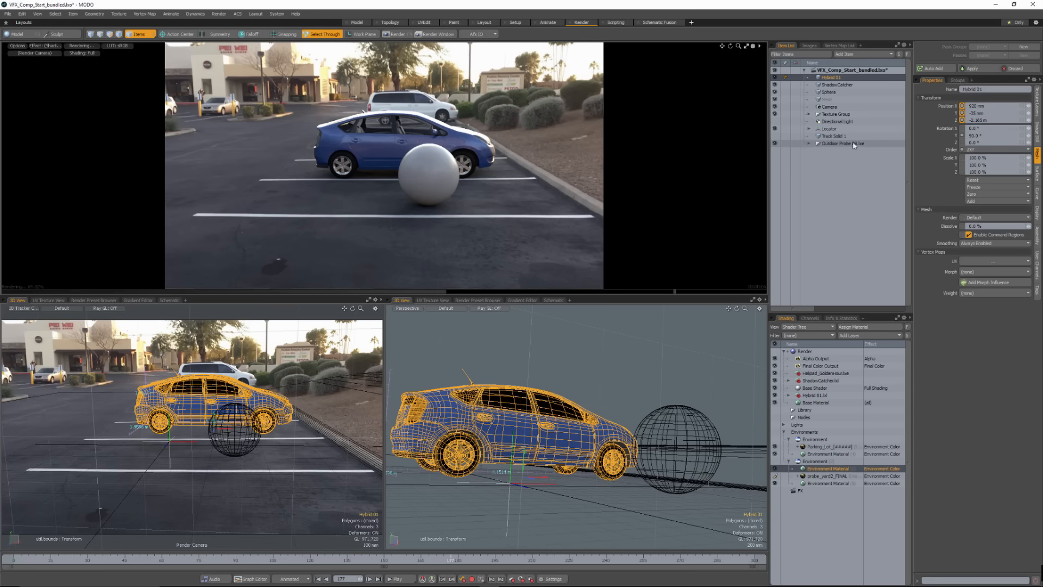
- Move the sphere into the foreground to about X 2.3 m and Z 4.08 m, and go to frame 253
left_click(832, 93)
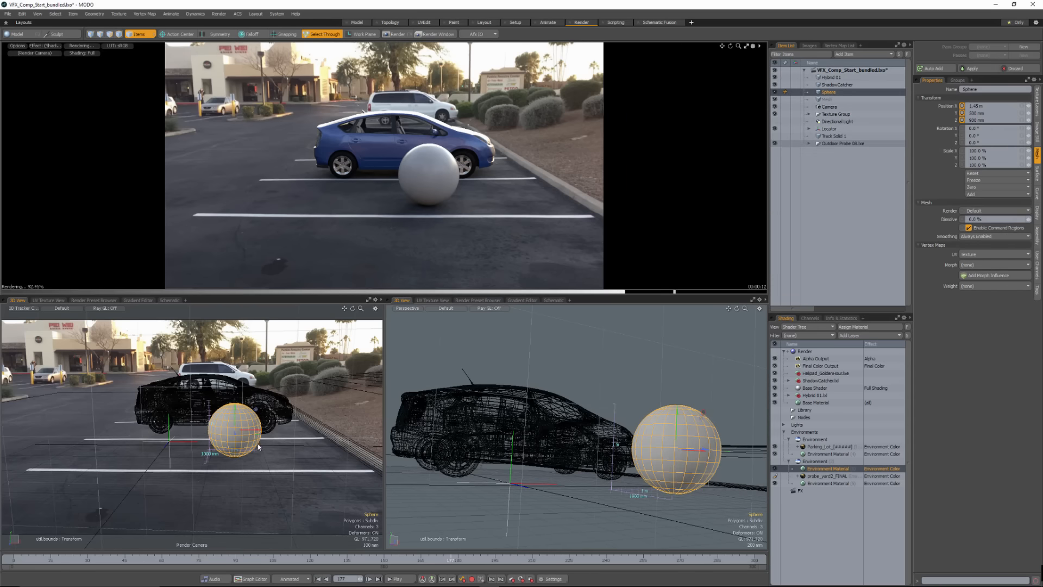
left_click_drag(258, 436, 350, 496)
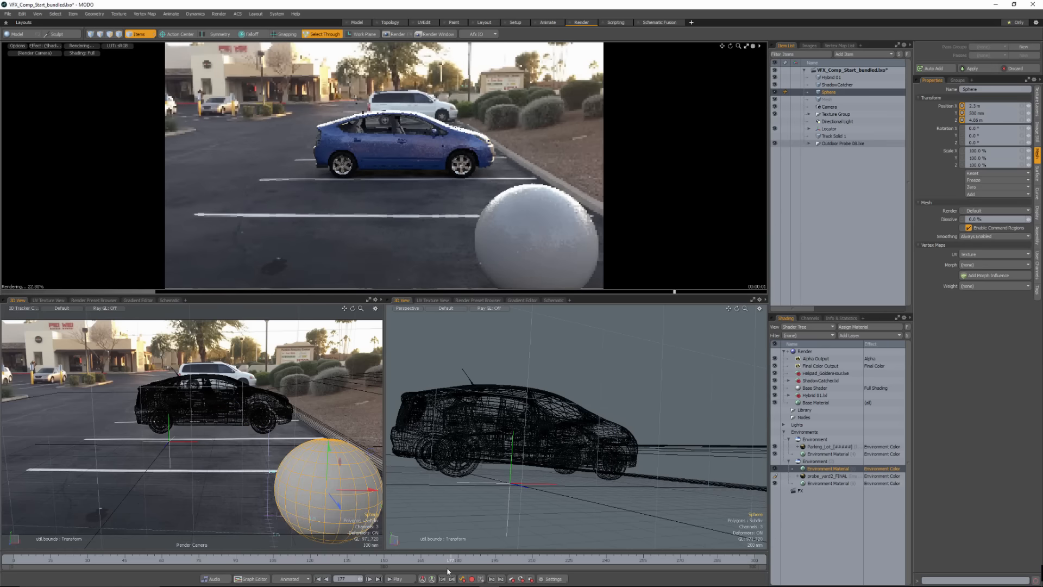
left_click_drag(453, 559, 638, 560)
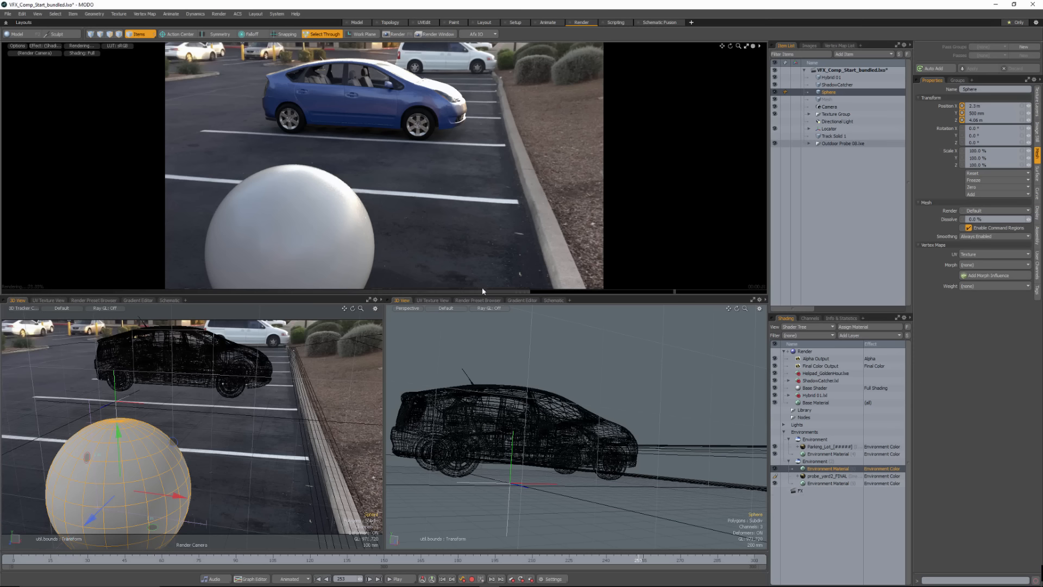
- Tint the multiplied Environment Material's zenith color to a darker blue of 0.42, 0.46, 0.57
left_click(827, 469)
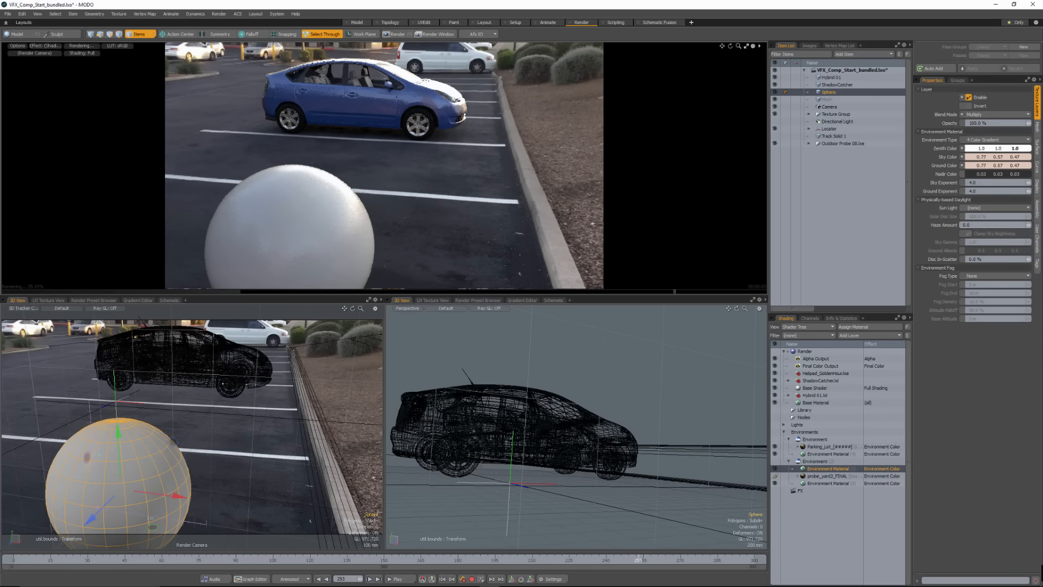
mouse_move(1012, 150)
left_mouse_down("ctrl")
mouse_move(984, 149)
mouse_move(1024, 150)
mouse_move(1001, 150)
left_mouse_up("ctrl")
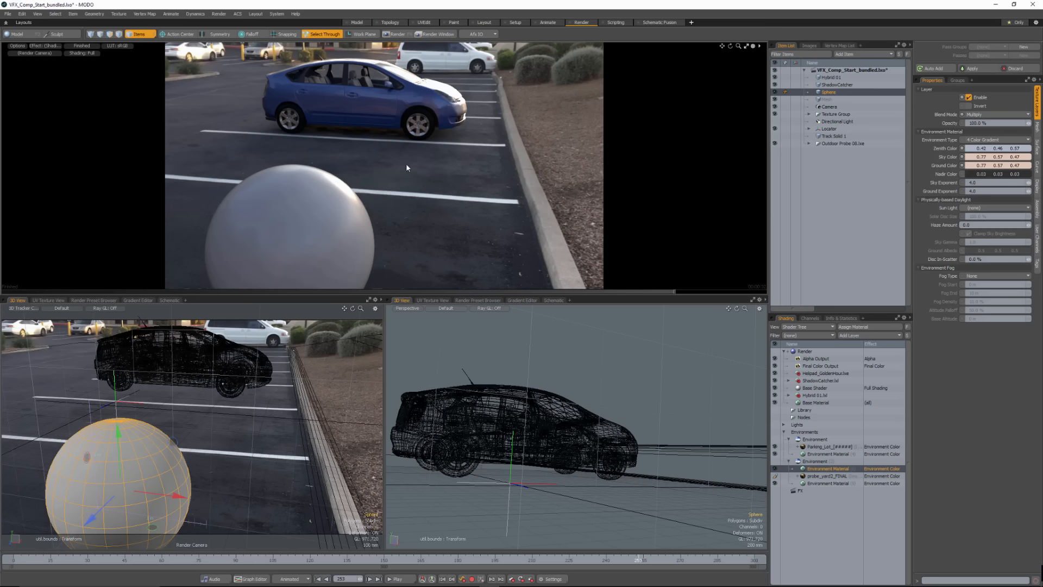
- Select all connected polygons of the ShadowCatcher mesh's ground and curb
left_click(464, 185)
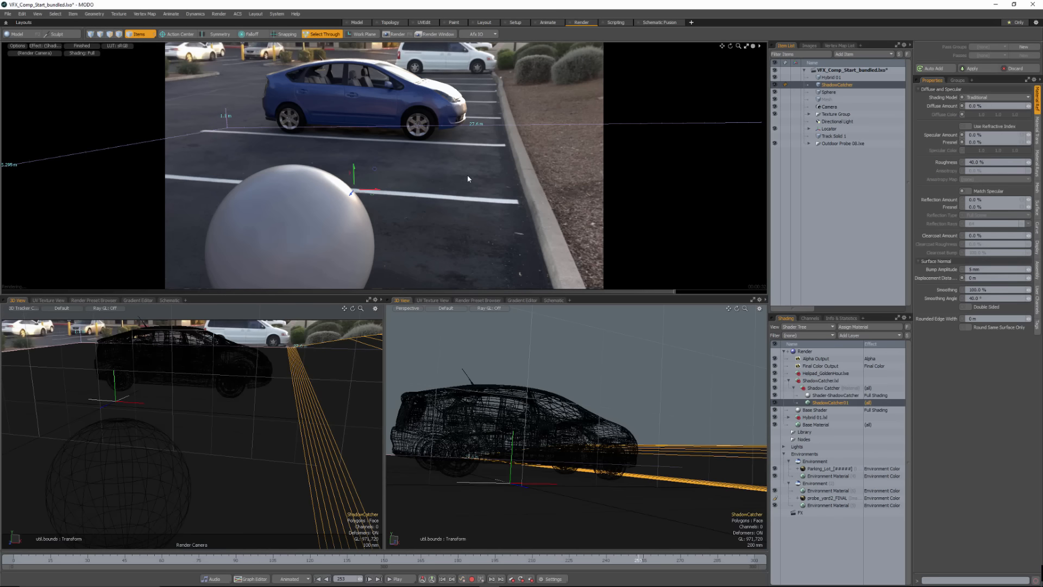
key("q")
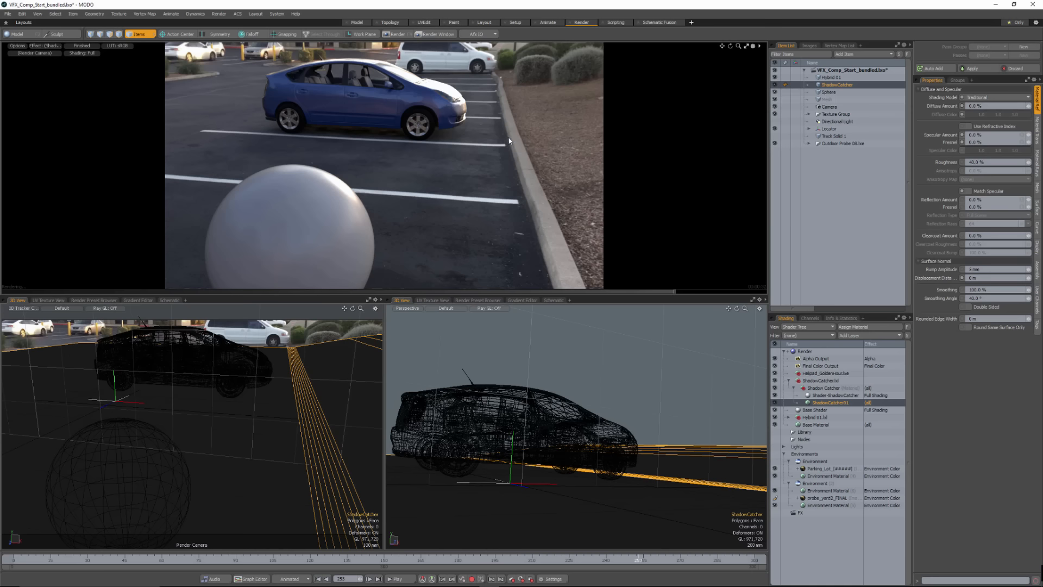
key("2")
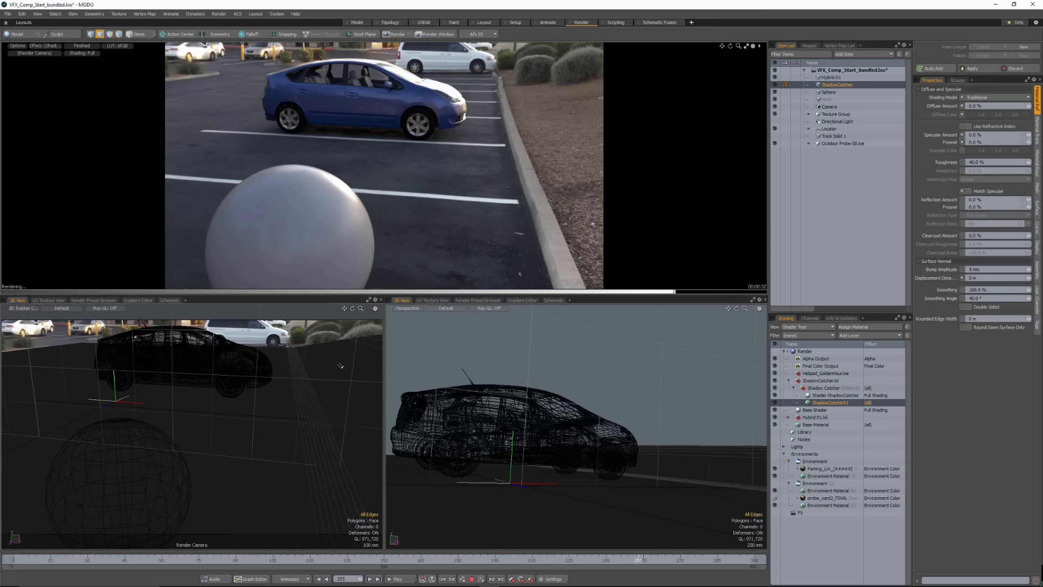
key("3")
key("Escape")
left_click(327, 435)
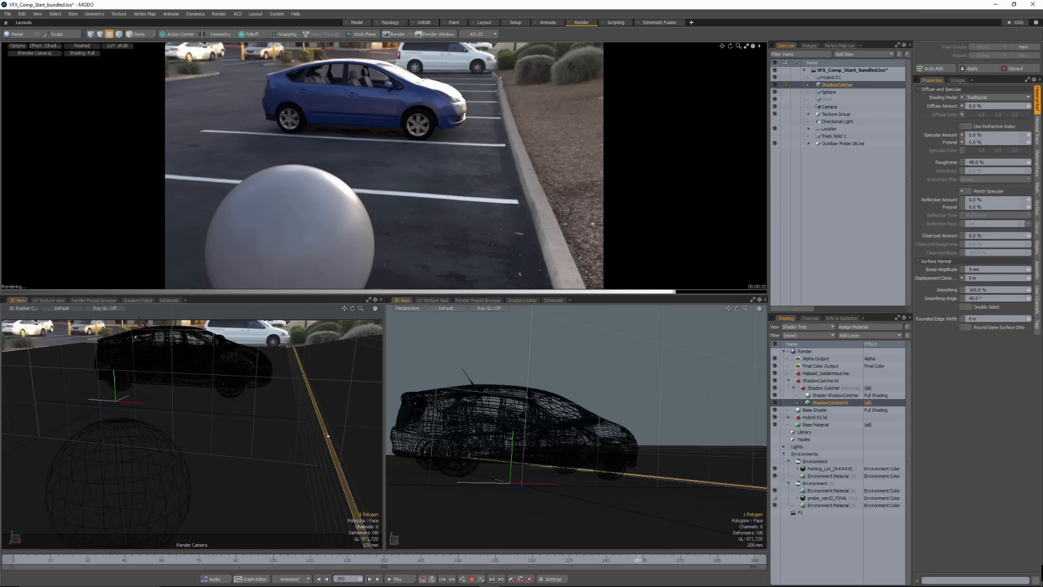
double_click(313, 413)
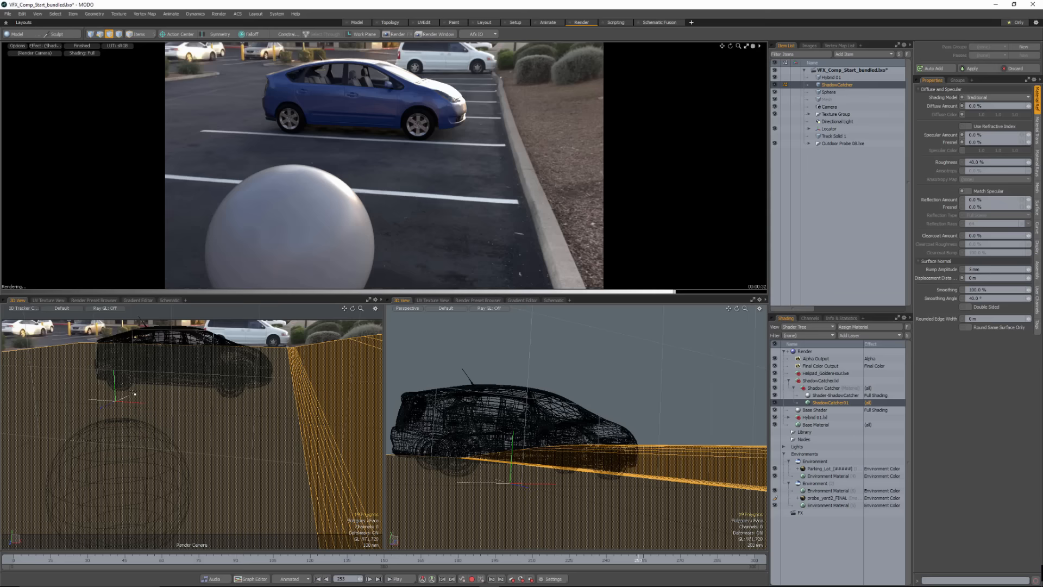
- Copy the selected ground polygons into the empty mesh item and rename it Ground_Ref
left_click(834, 99)
left_click(985, 89)
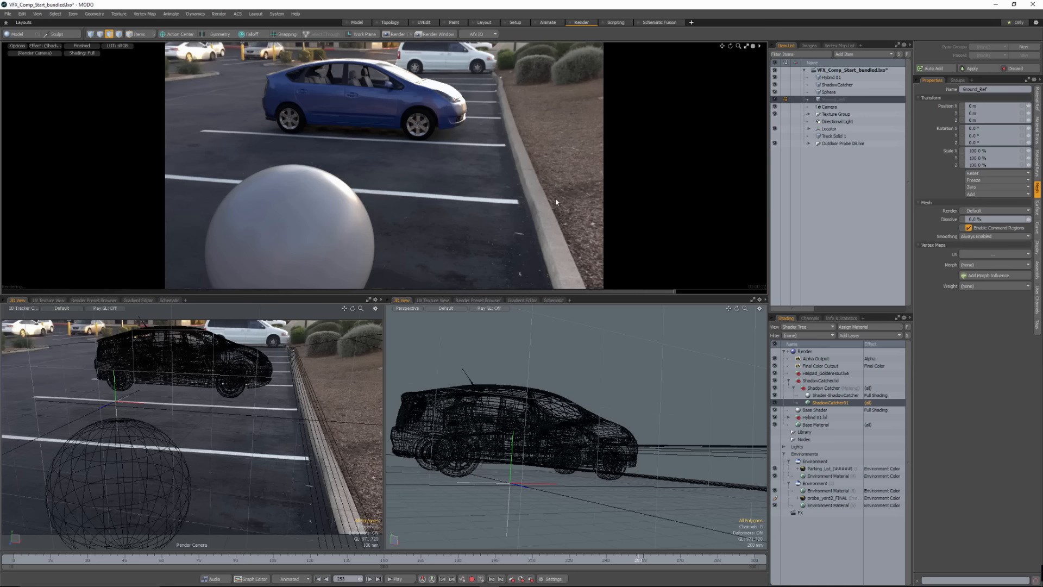
type("Ground_Ref")
key("Return")
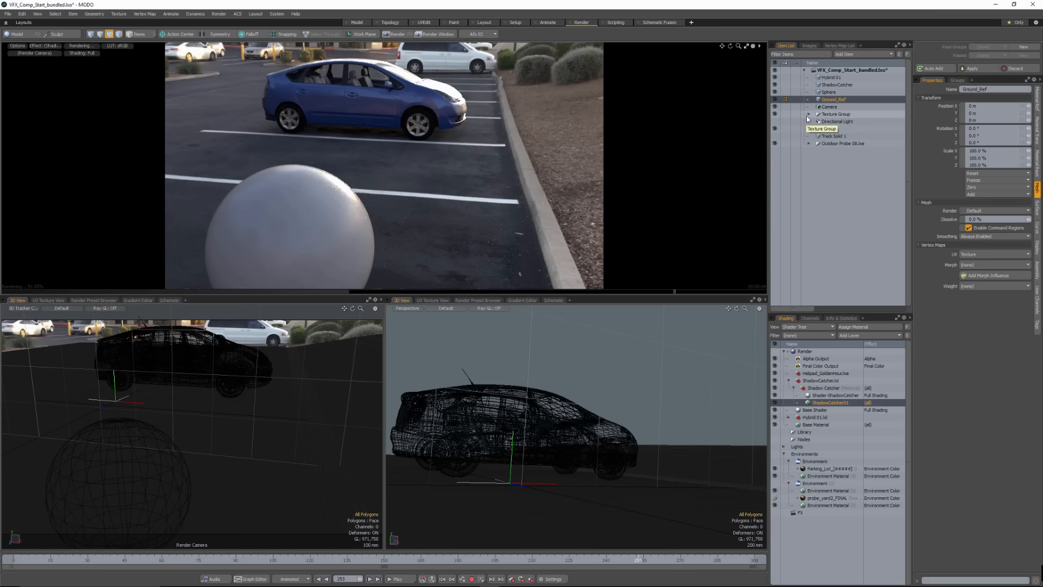
- Try transforming the Ground_Ref mesh's polygons, and undo the change
left_click(828, 92)
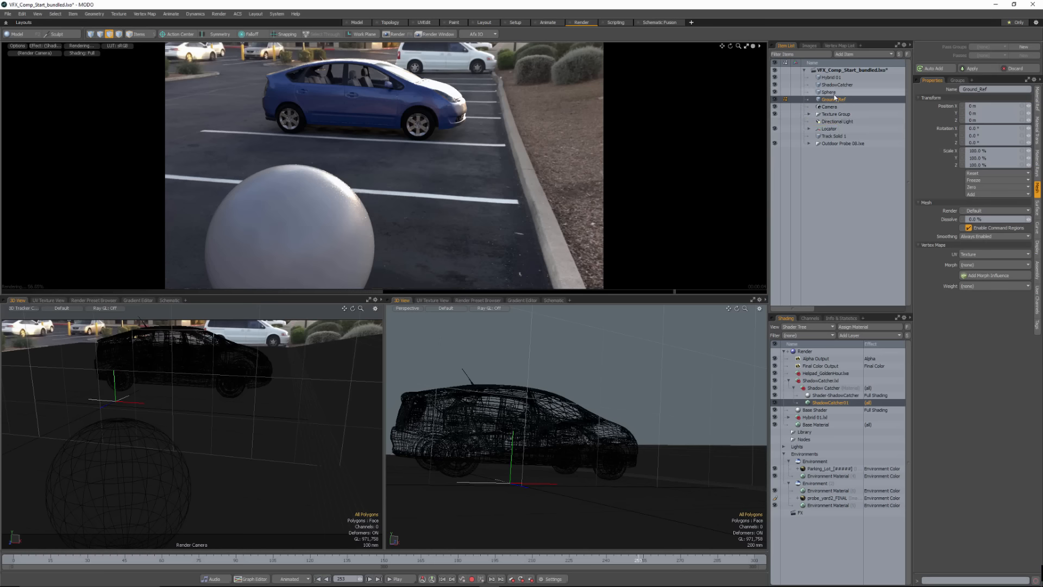
left_click(834, 99)
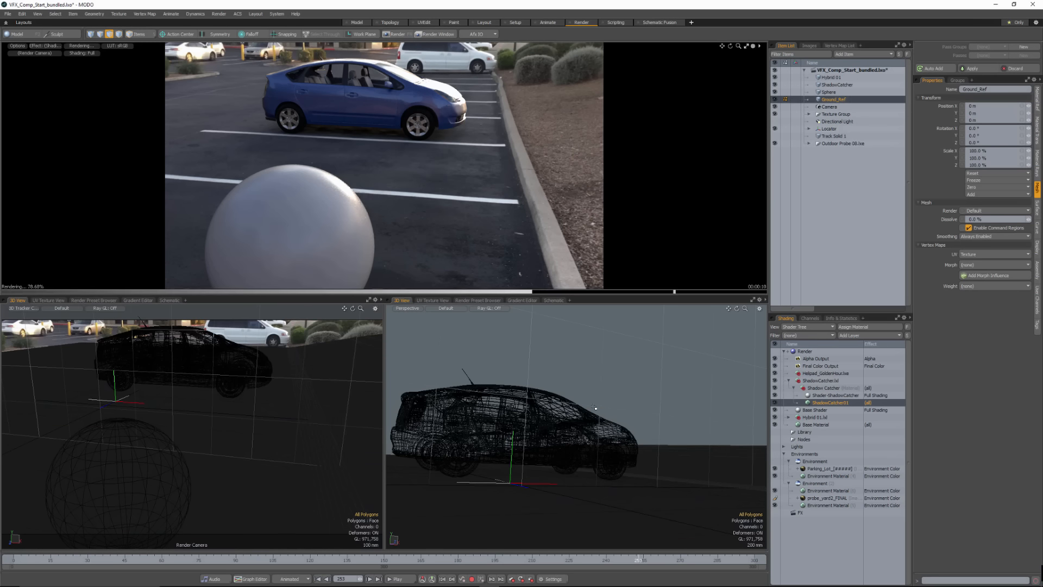
key("y")
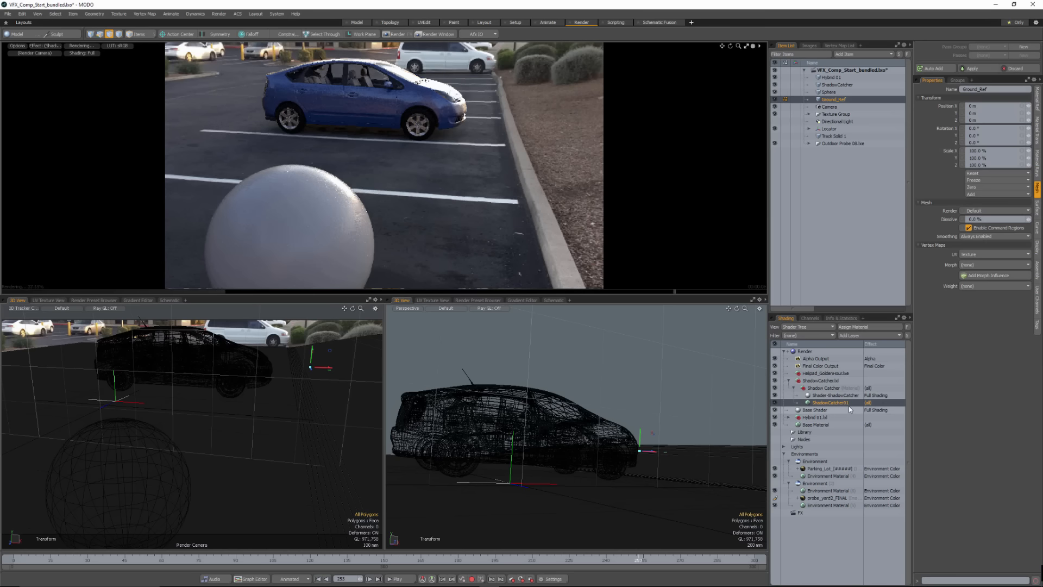
key("ctrl+z")
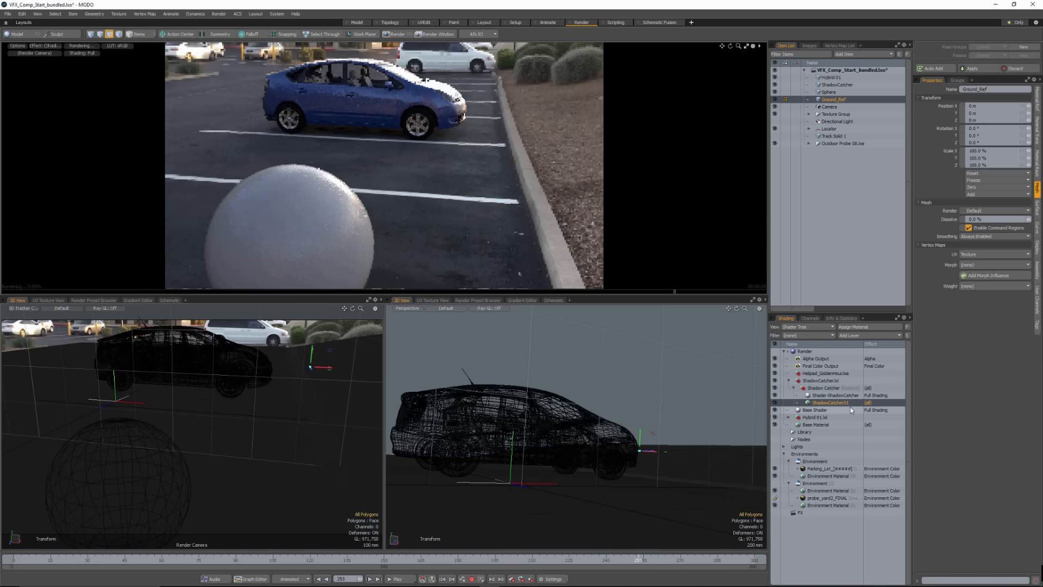
- Lower the Ground_Ref item to a Y position of -10 mm
key("space")
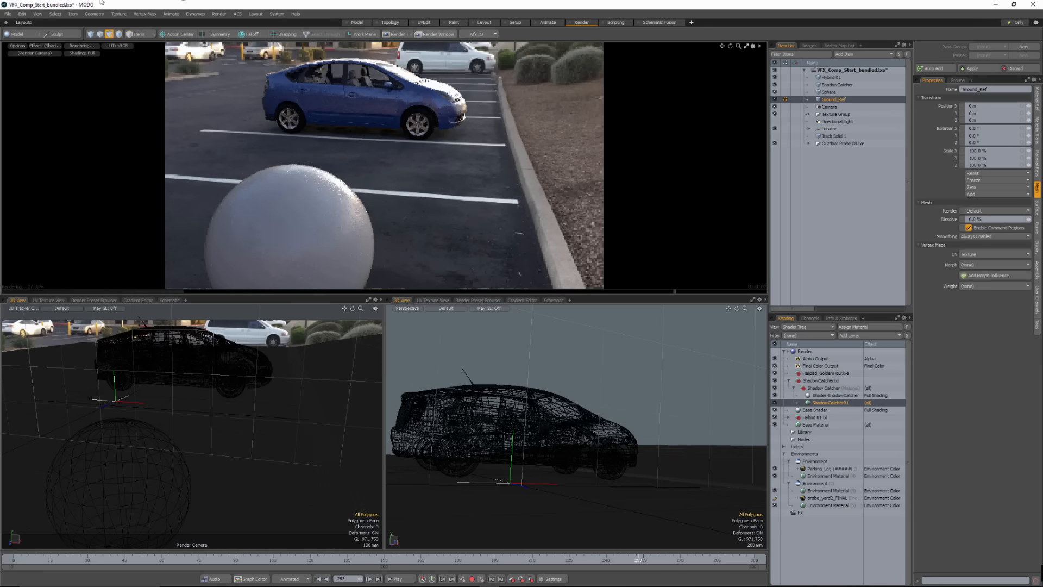
left_click(139, 34)
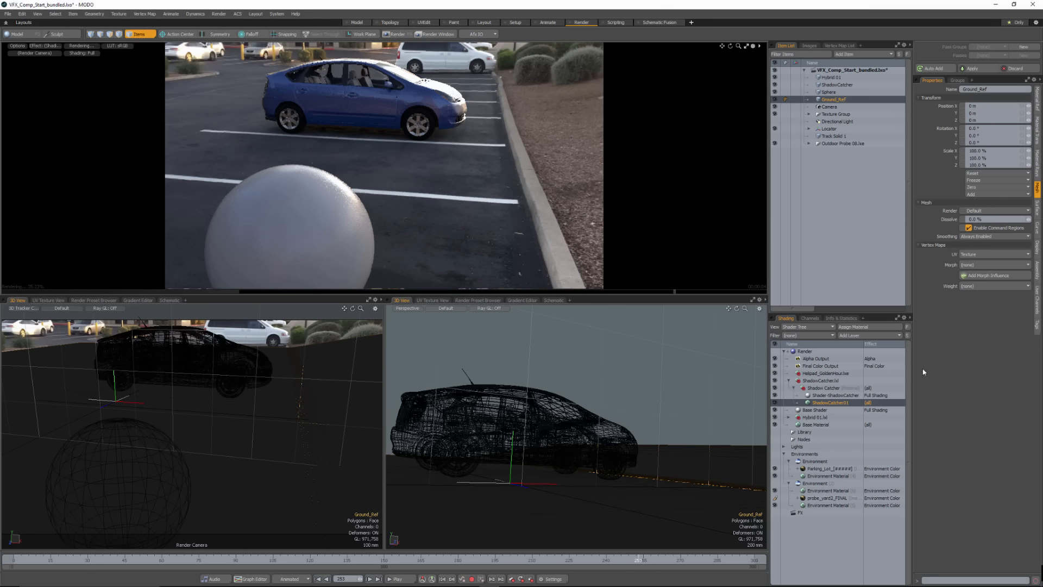
key("w")
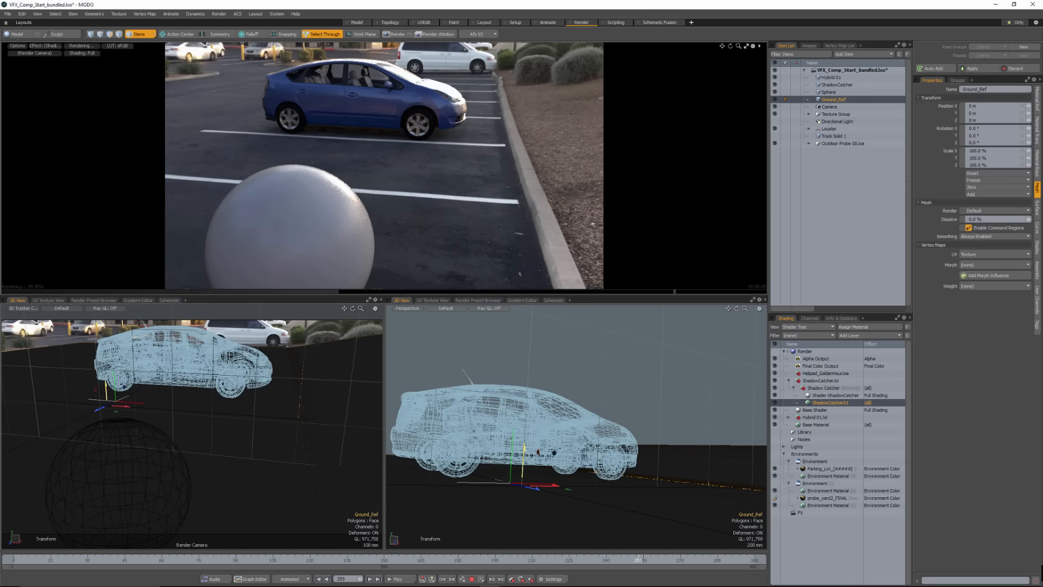
left_click_drag(524, 450, 524, 451)
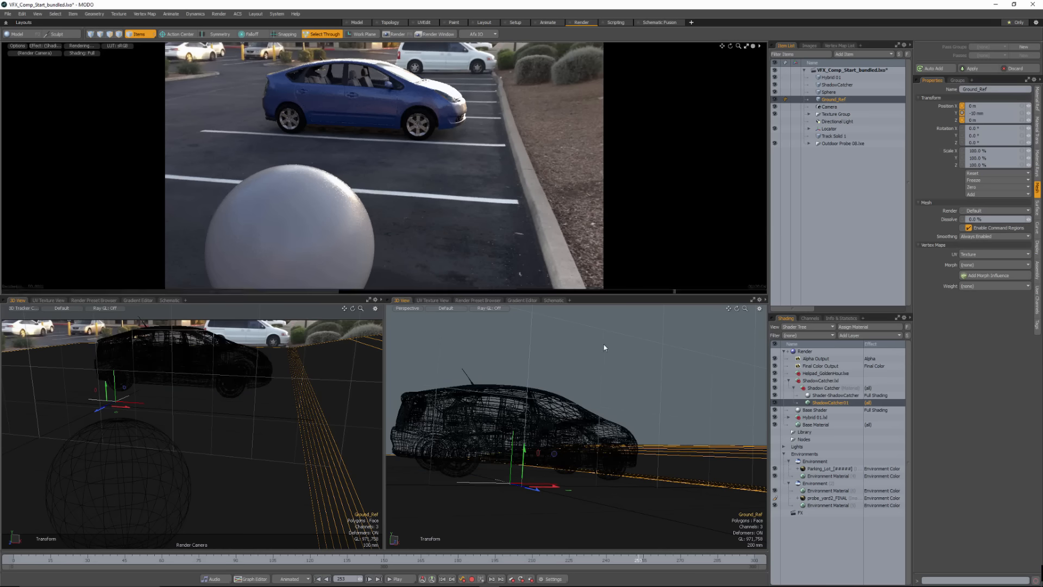
- Look at the whole ground from above and set the current frame to 235
left_click_drag(712, 387, 627, 454, "alt")
scroll(621, 407, "down", 5)
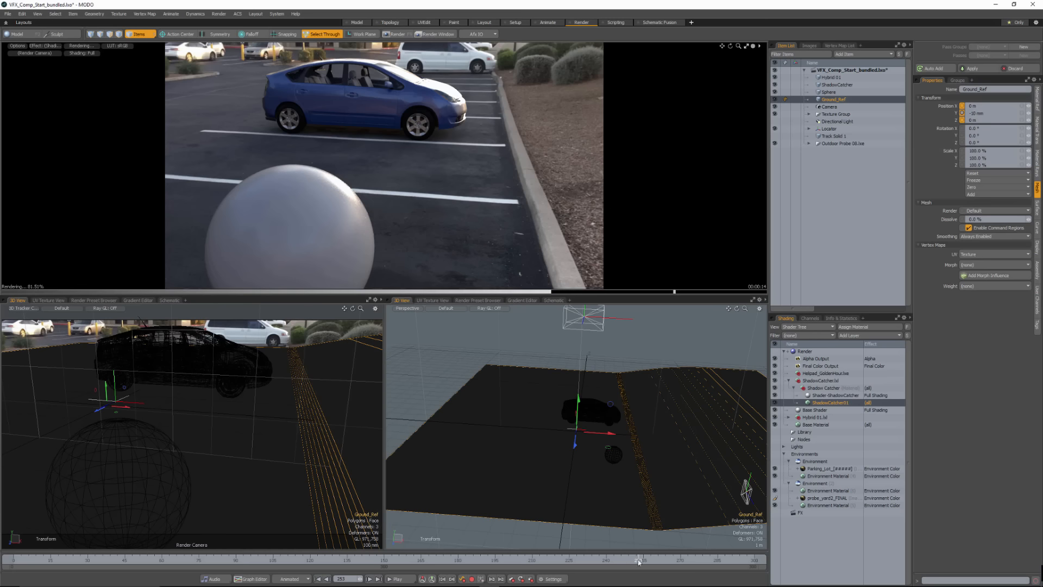
left_click_drag(639, 559, 615, 560)
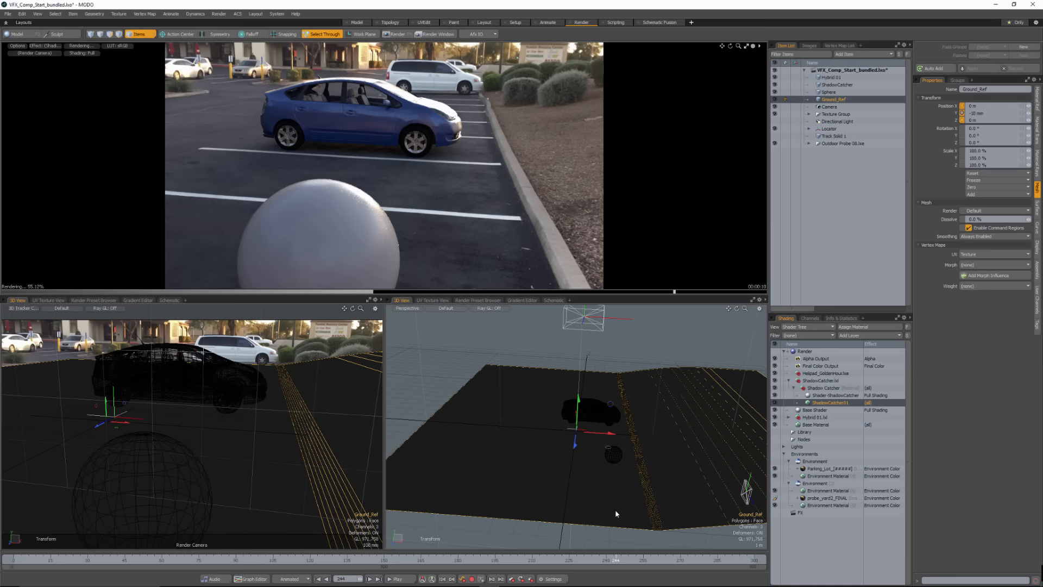
left_click(601, 561)
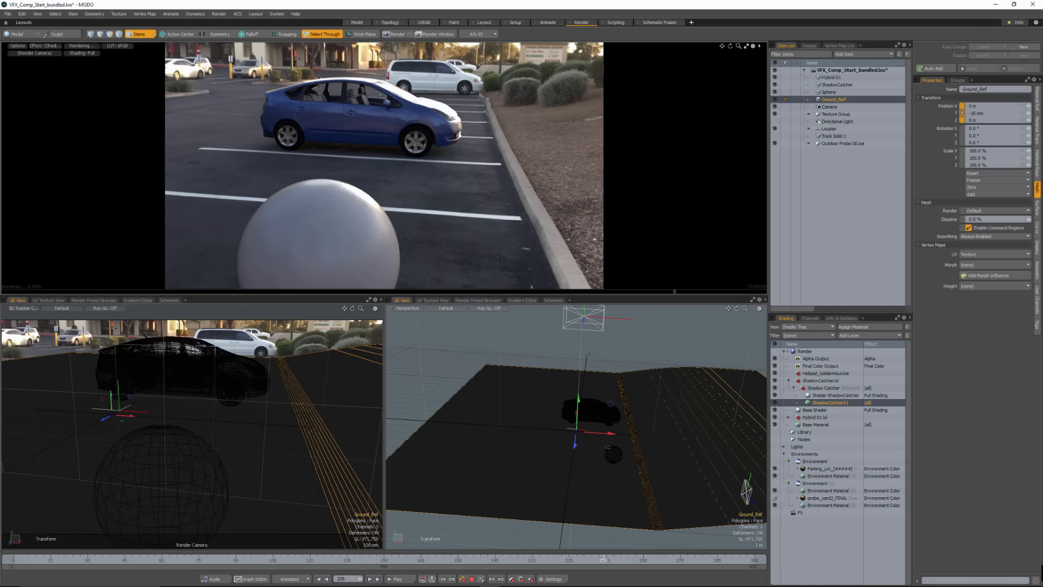
left_click(593, 561)
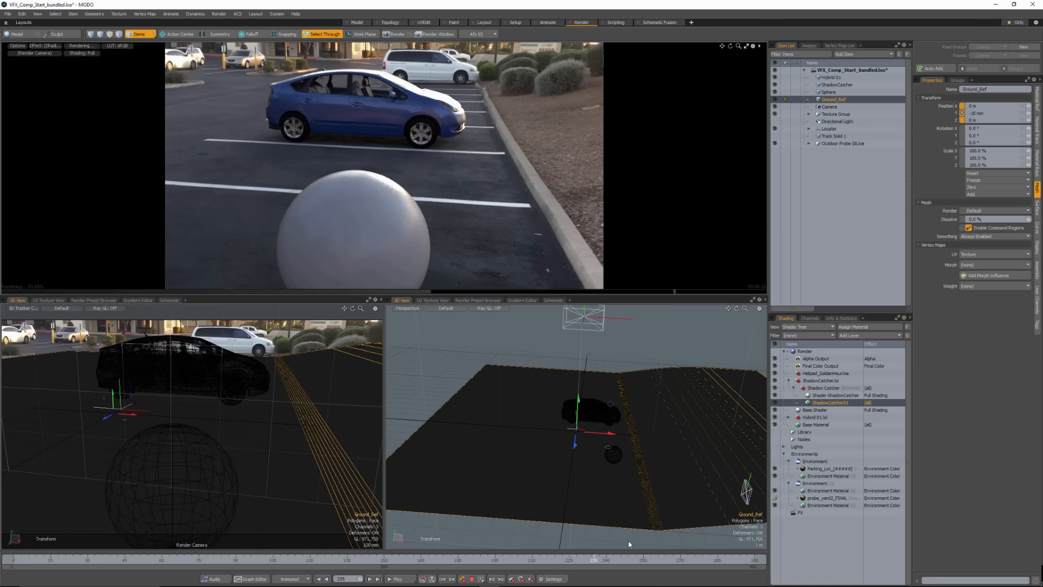
left_click_drag(582, 561, 579, 561)
left_click(596, 557)
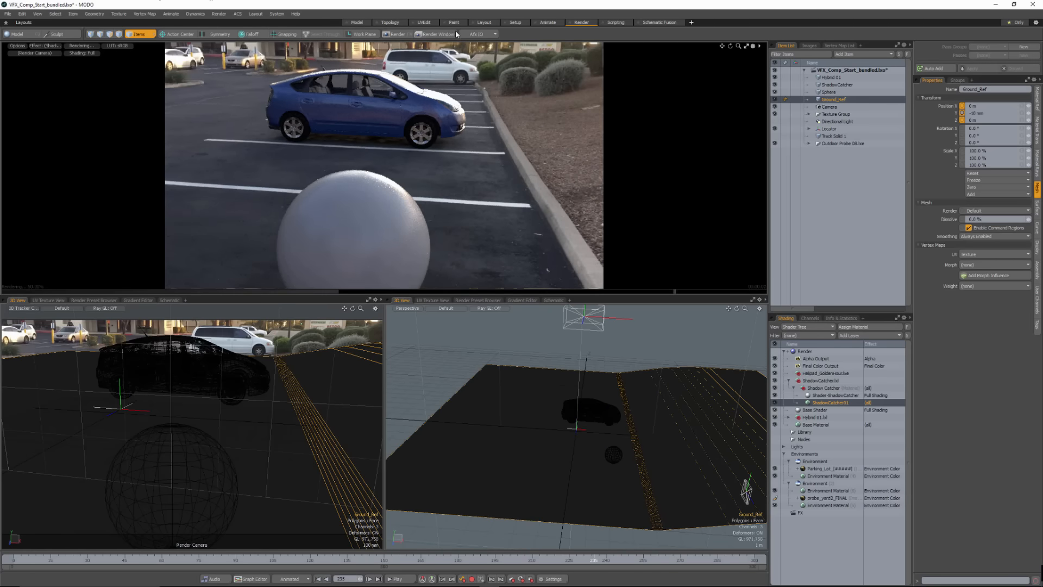
- Unwrap all of the Ground_Ref mesh's polygons with the Angle Based method and Y projection
left_click(424, 22)
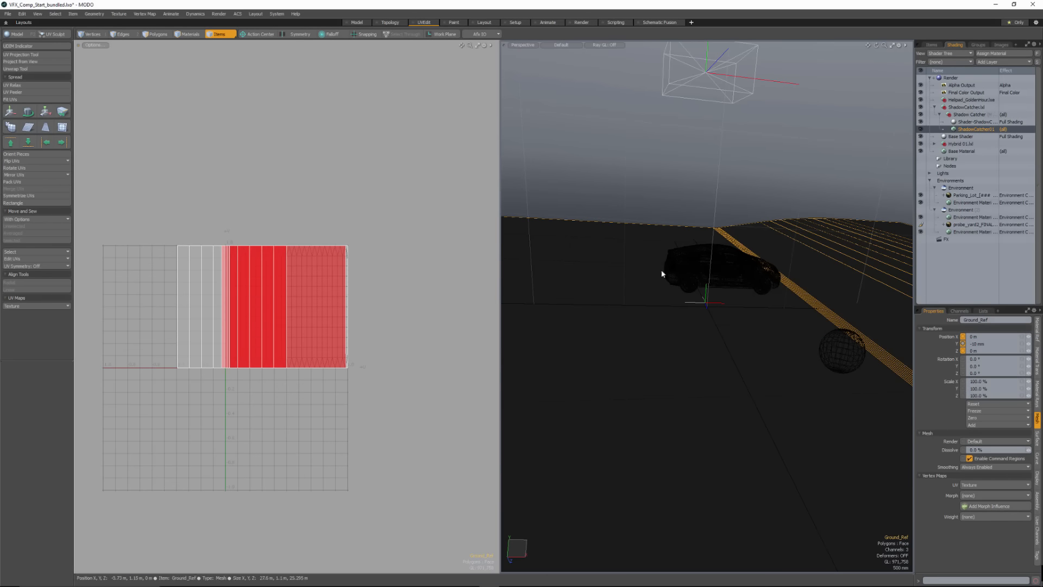
key("3")
double_click(804, 309)
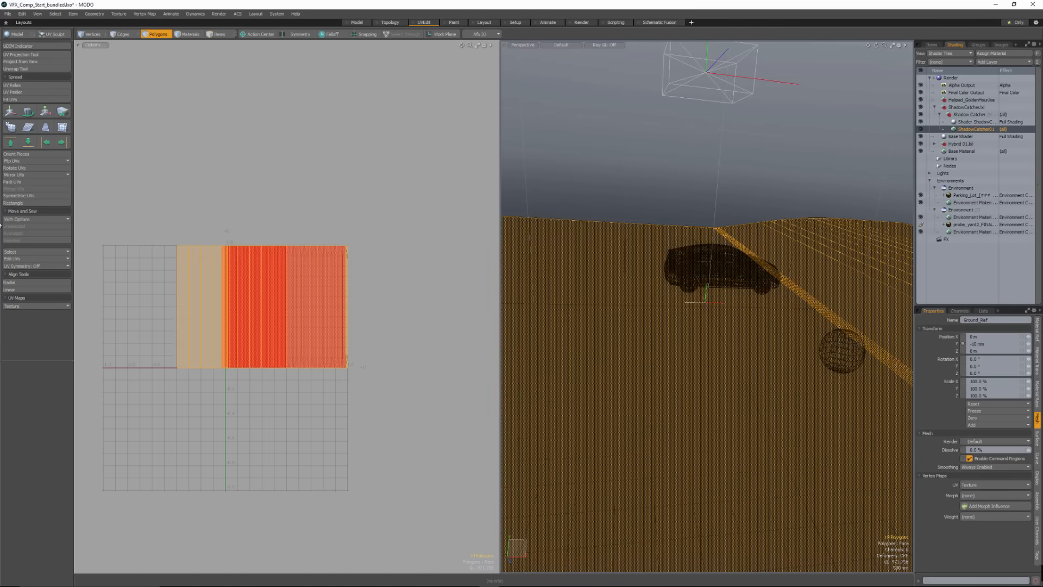
left_click(17, 69)
left_click(259, 193)
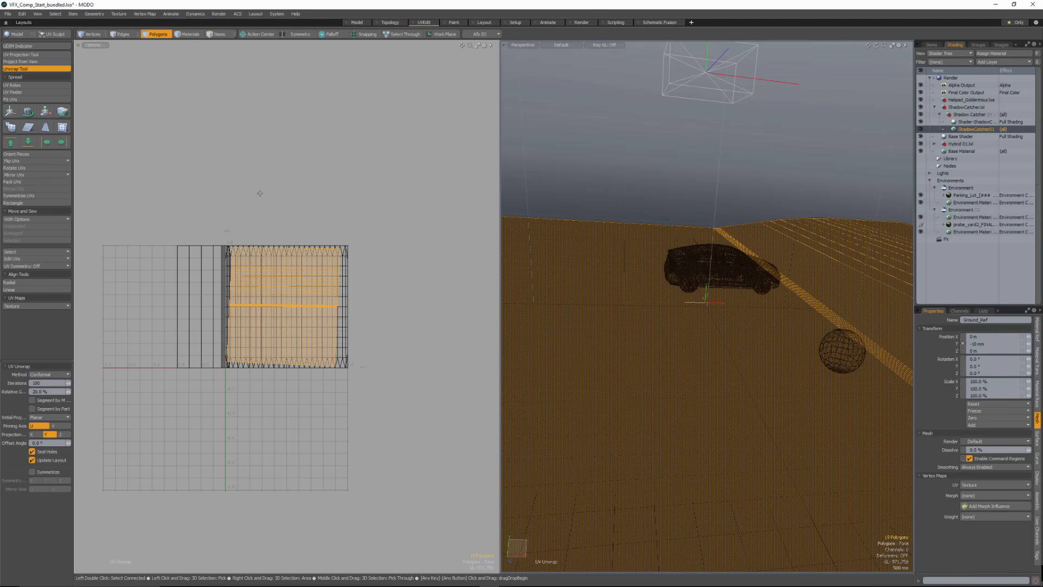
scroll(272, 337, "up", 5)
left_click(63, 374)
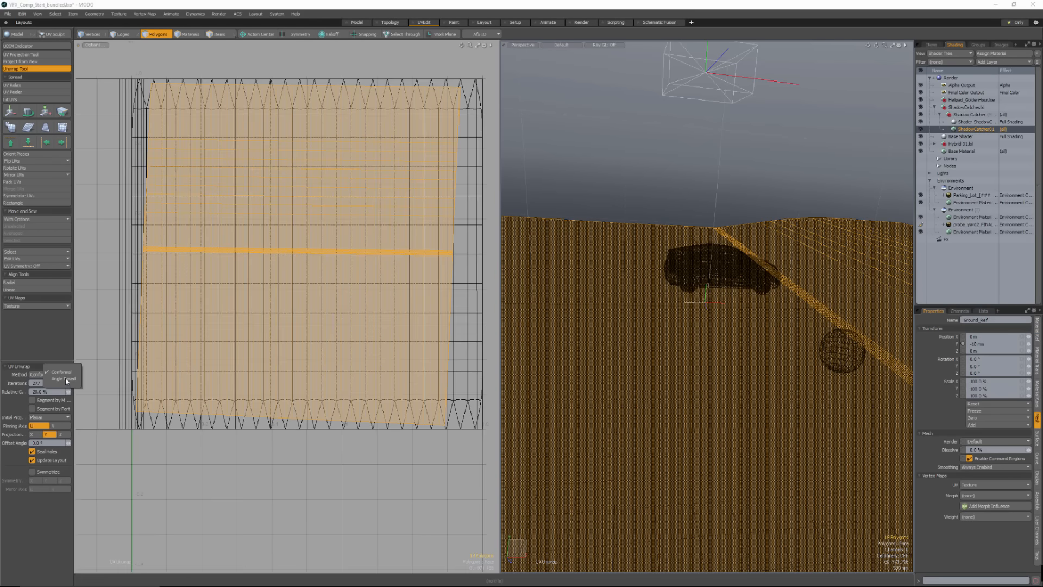
left_click(65, 379)
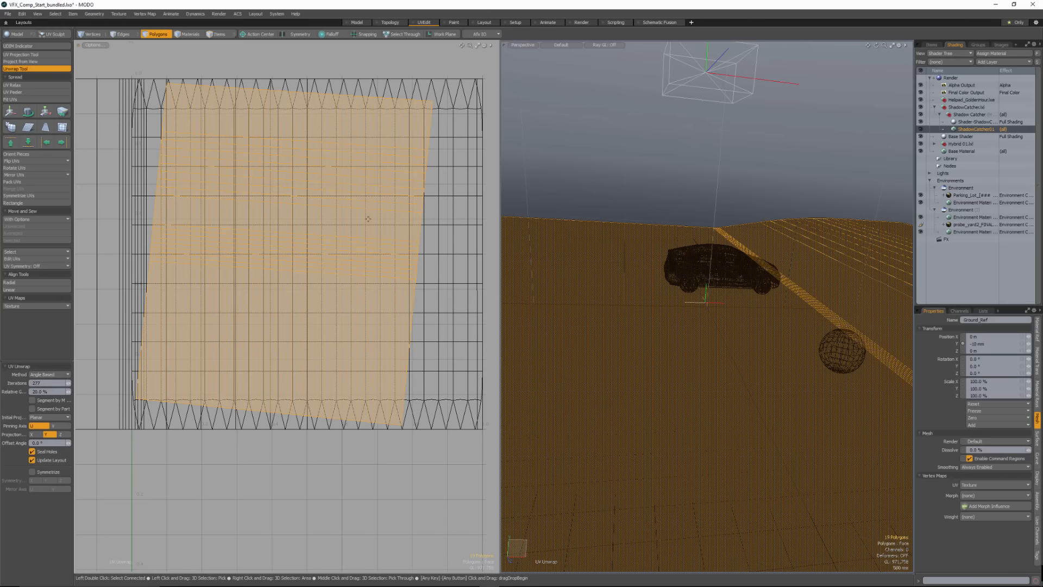
- Rotate the Ground_Ref UV island upright, widen it along U and shift it about 0.02 in U
key("e")
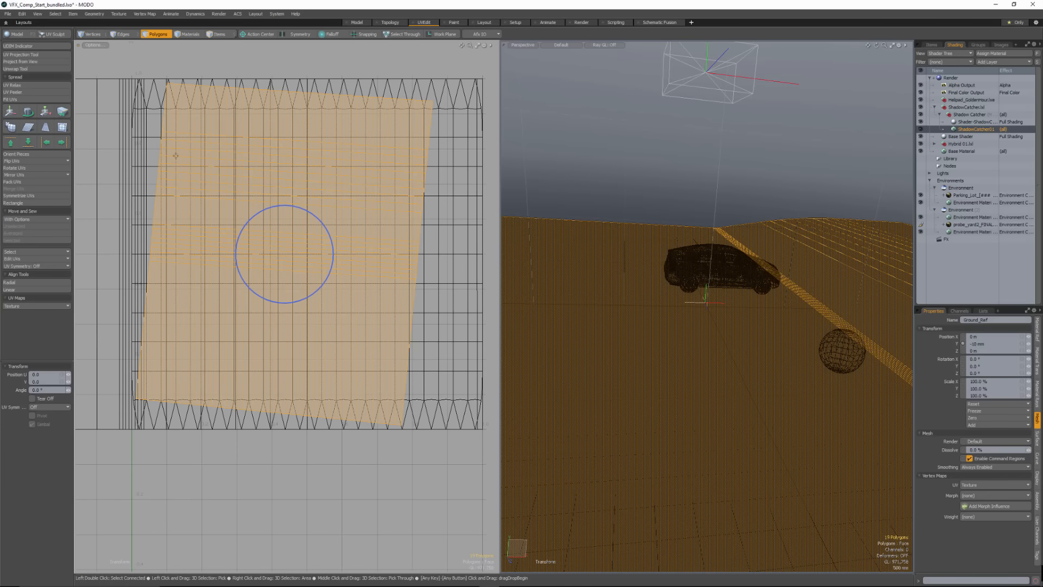
left_click_drag(274, 212, 298, 209)
key("r")
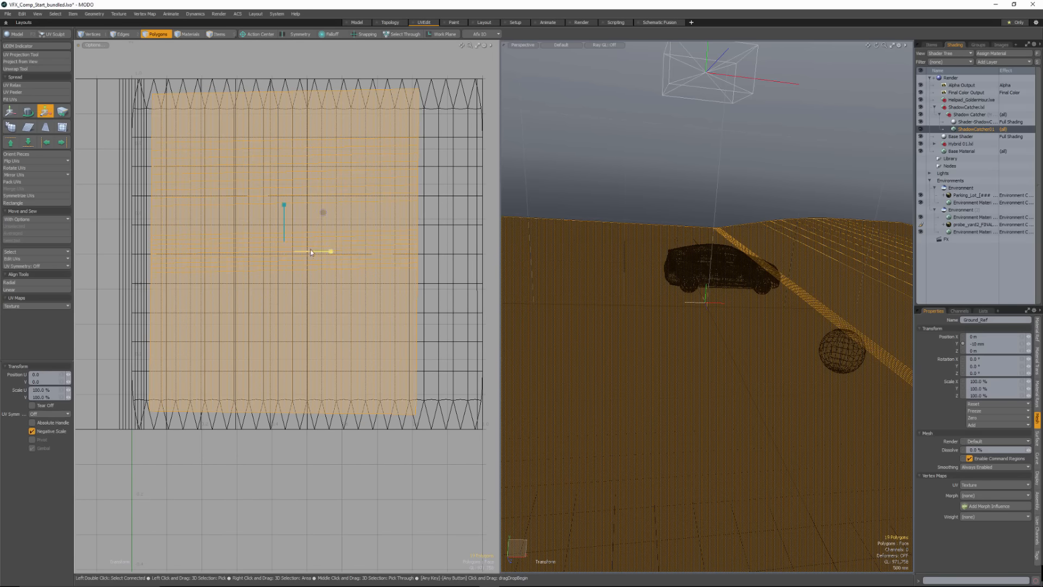
mouse_move(331, 252)
left_mouse_down()
mouse_move(352, 251)
mouse_move(339, 254)
left_mouse_up()
key("w")
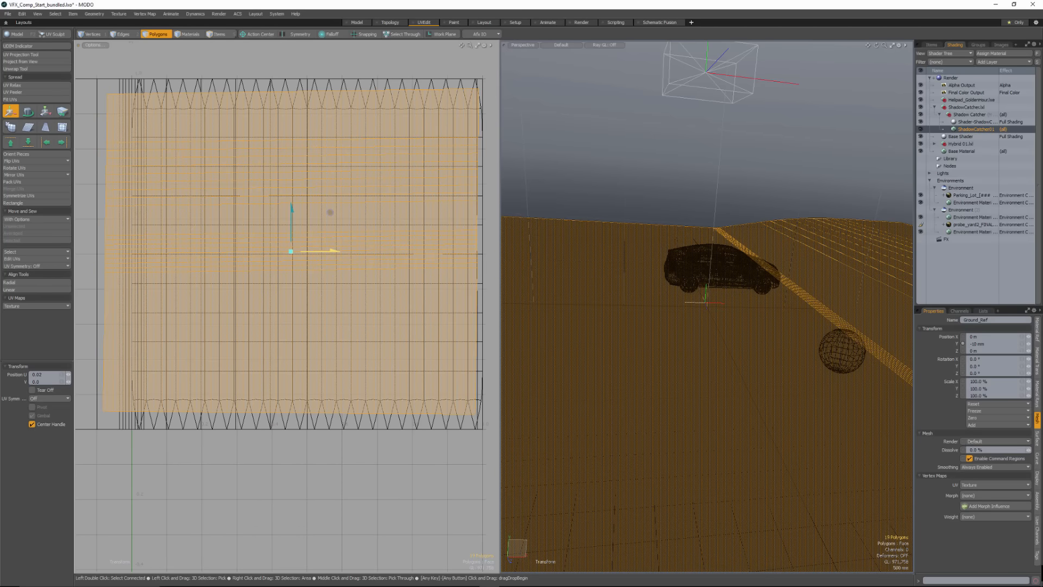
- Select the UV island's horizontal edge rows and turn off Negative Scale for the scale transform
key("q")
key("1")
key("2")
left_click_drag(317, 87, 296, 434)
key("r")
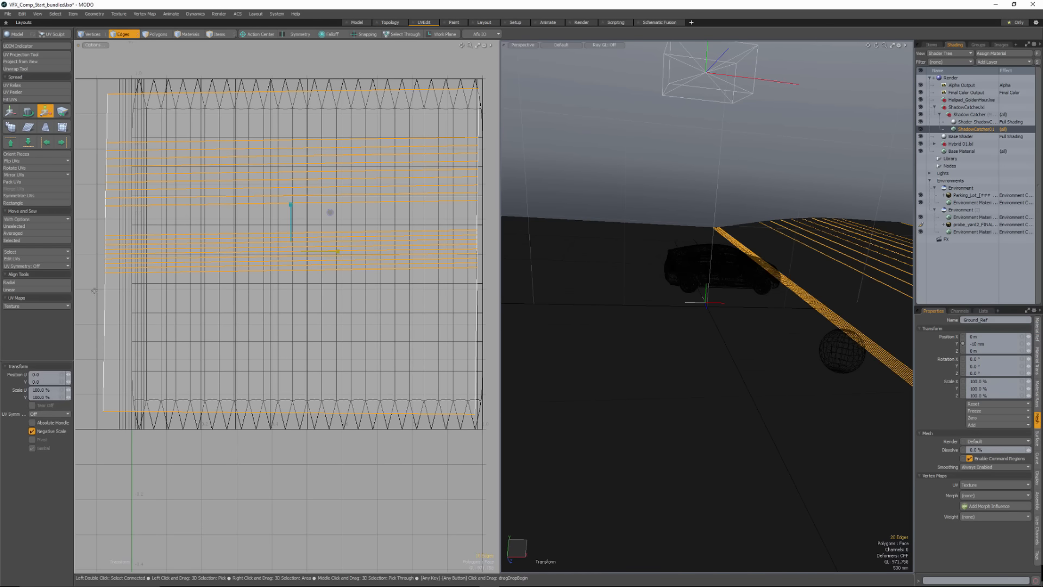
left_click(32, 431)
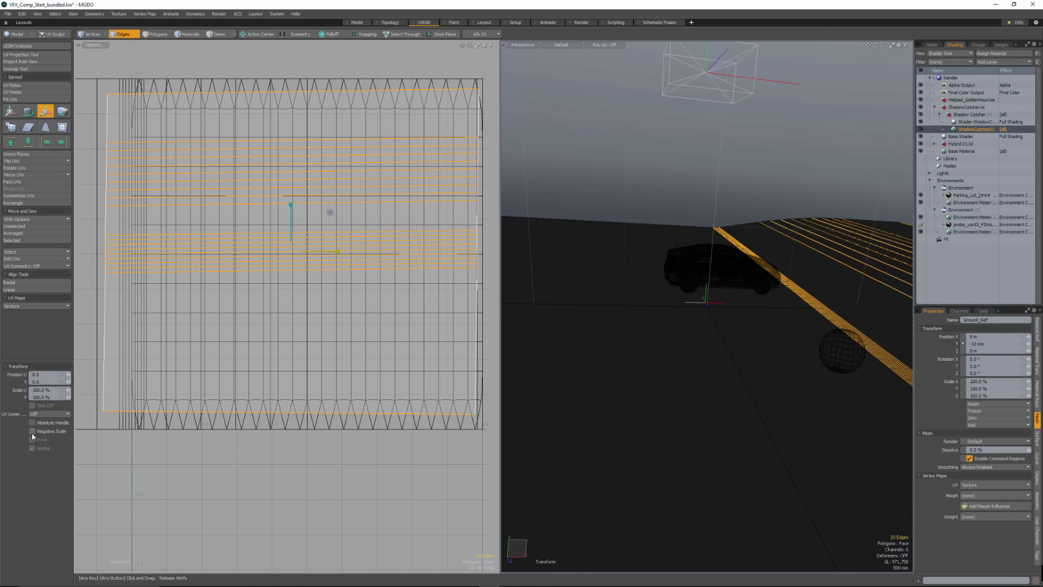
- Flatten each selected edge row by scaling V to 0%, using a Local action center with the Auto axis
left_click(256, 34)
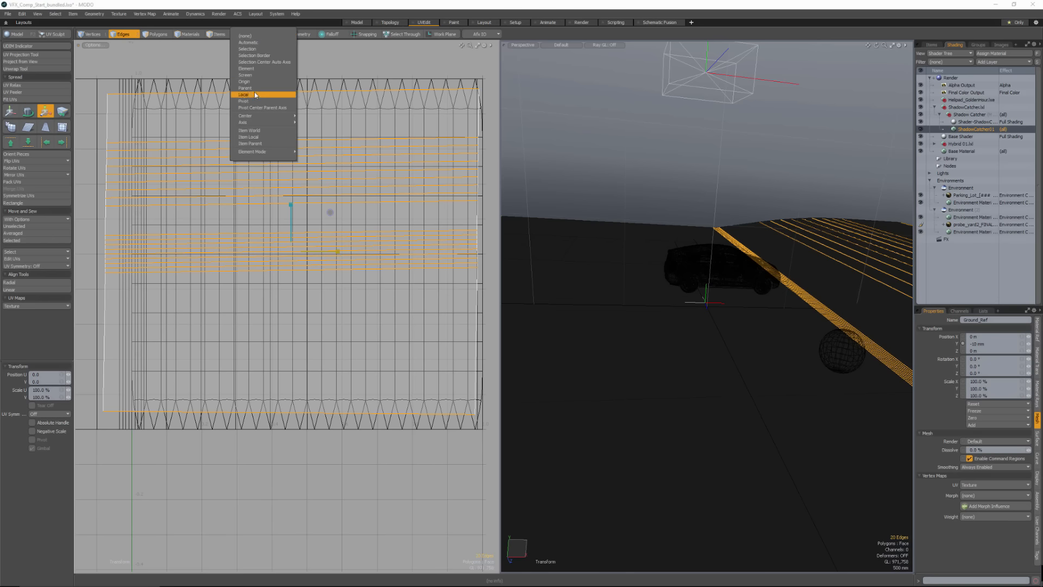
left_click(254, 93)
left_click(259, 34)
mouse_move(260, 120)
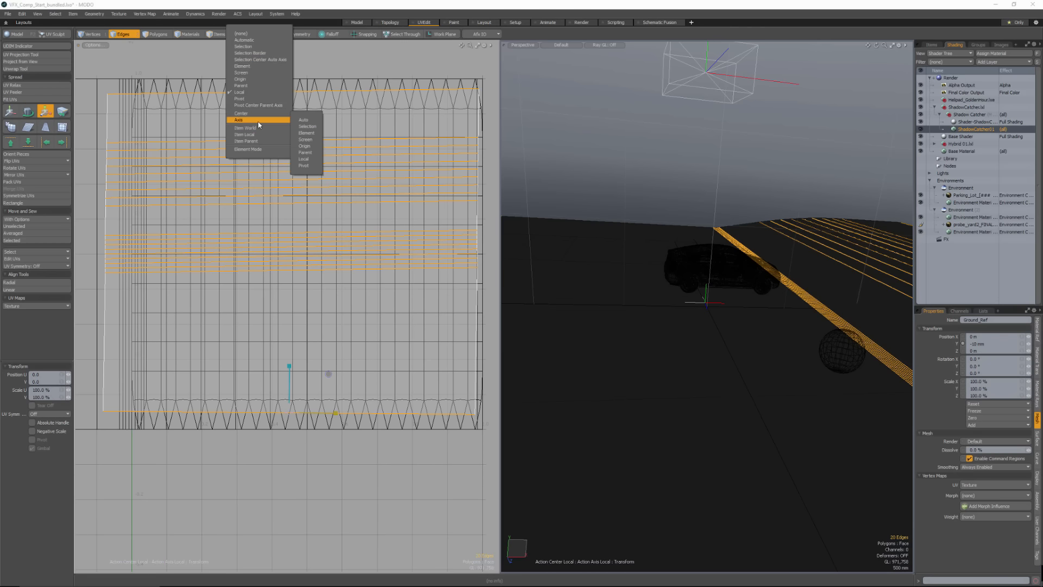
left_click(313, 129)
left_click_drag(289, 372, 289, 415)
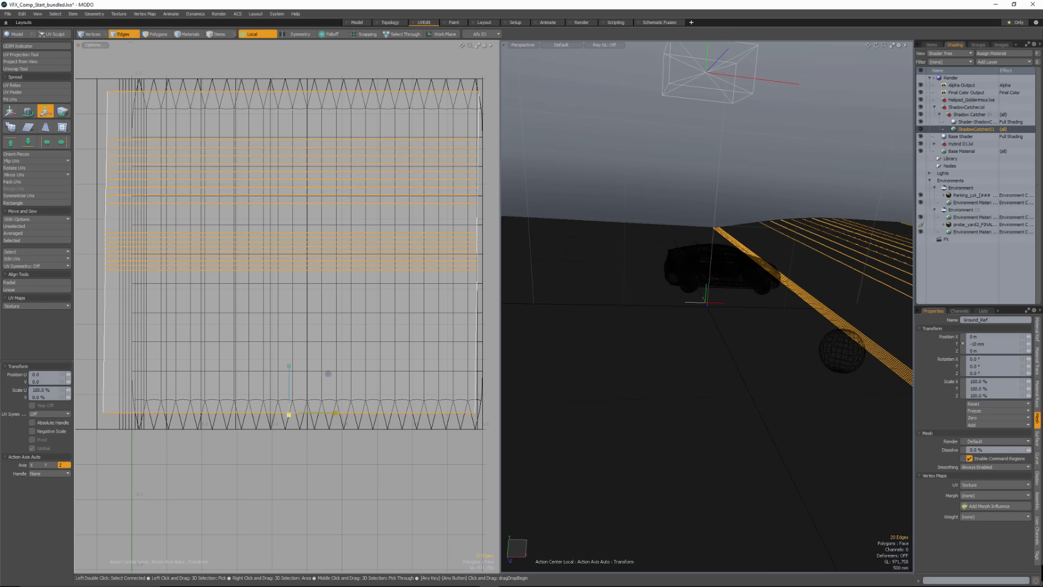
key("space")
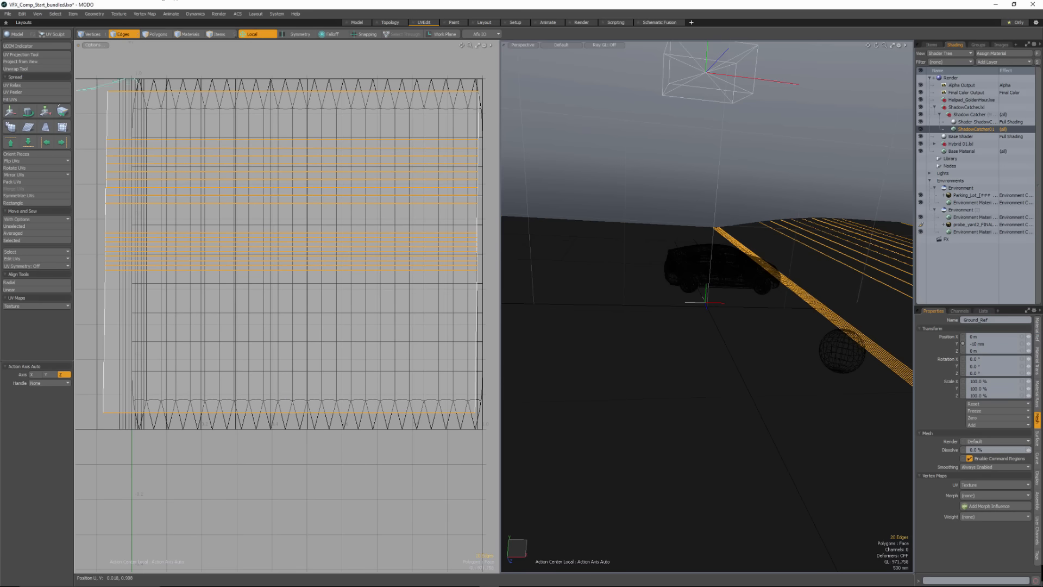
- Straighten the UV island's two vertical border edges along U and clear the selection
right_click_drag(146, 455, 148, 454)
mouse_move(434, 80)
right_mouse_down("shift")
mouse_move(483, 76)
mouse_move(429, 441)
right_mouse_up("shift")
key("y")
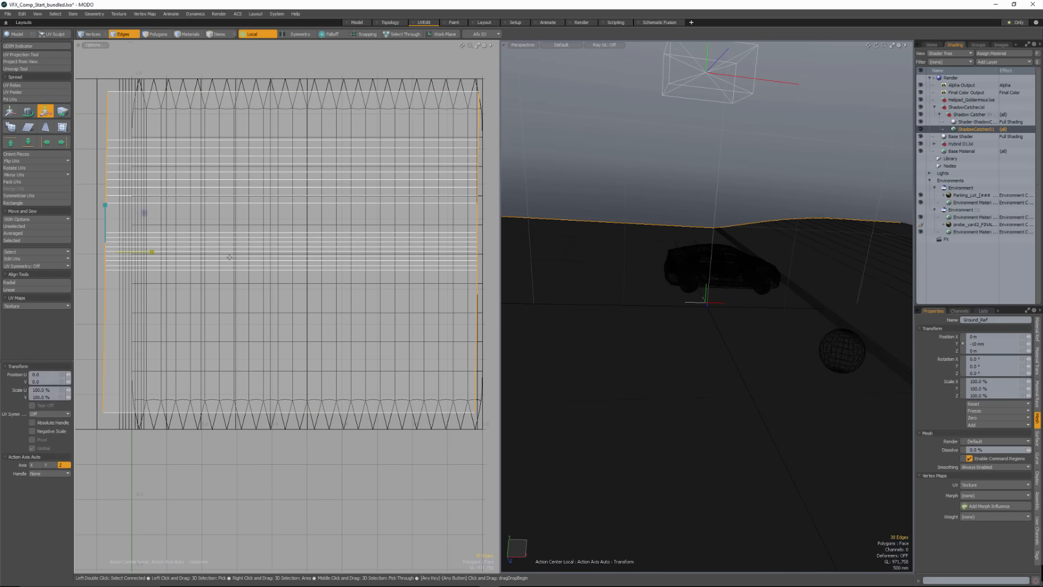
key("space")
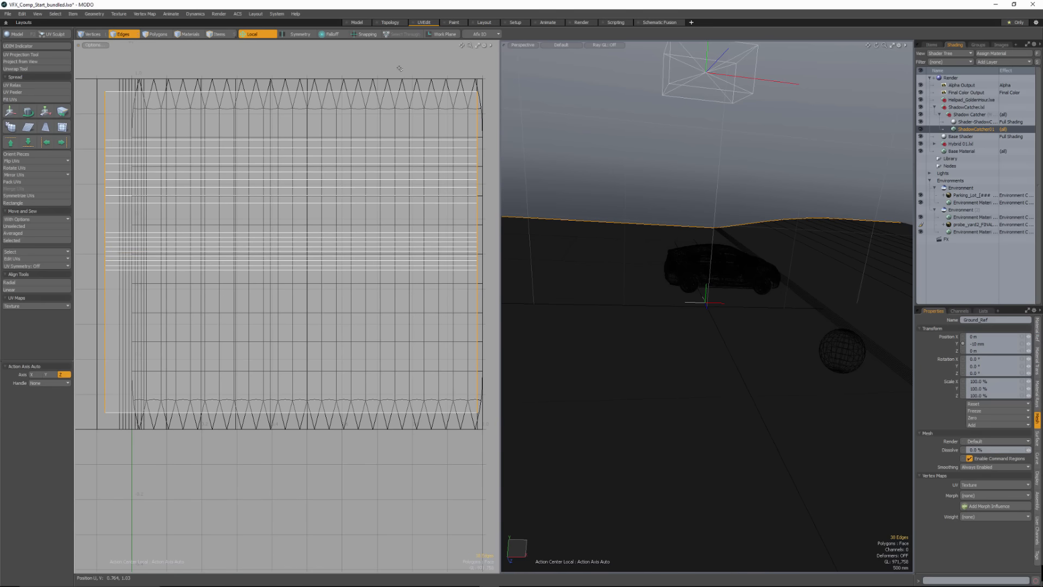
left_click(399, 68)
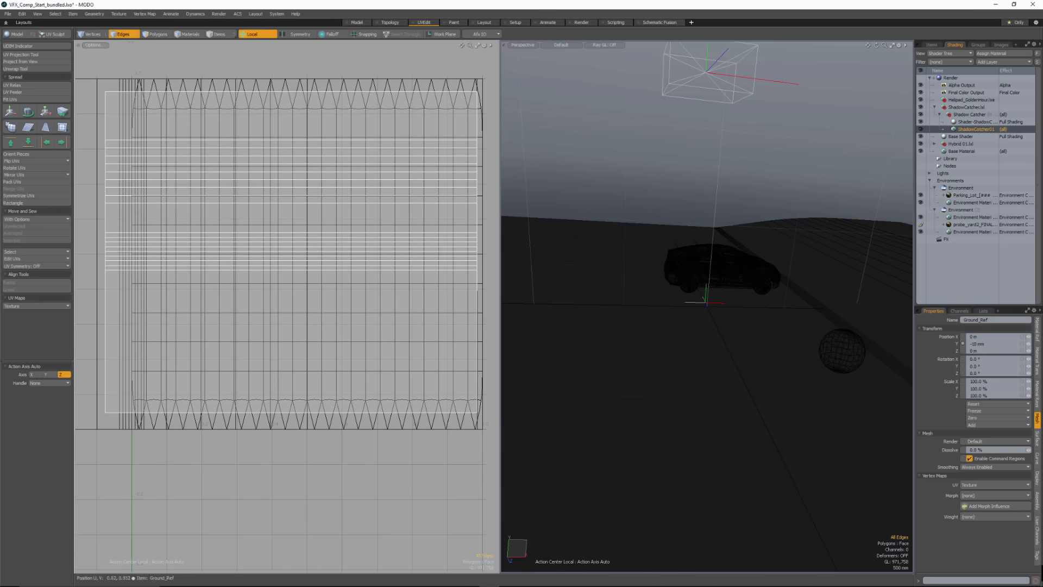
- Try fitting the Ground_Ref UVs to the UV space, and undo the fit
left_click(10, 100)
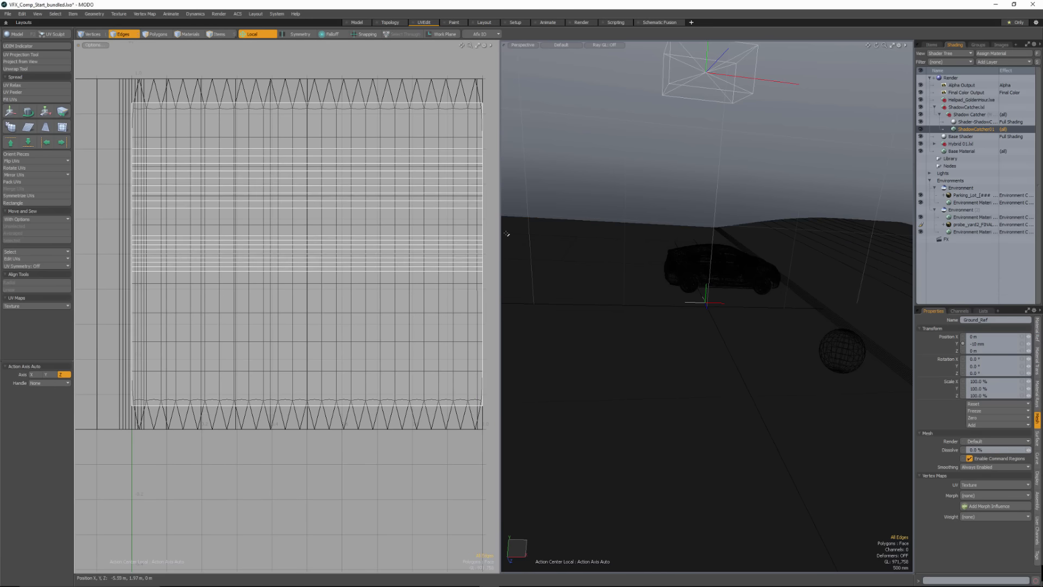
key("ctrl+z")
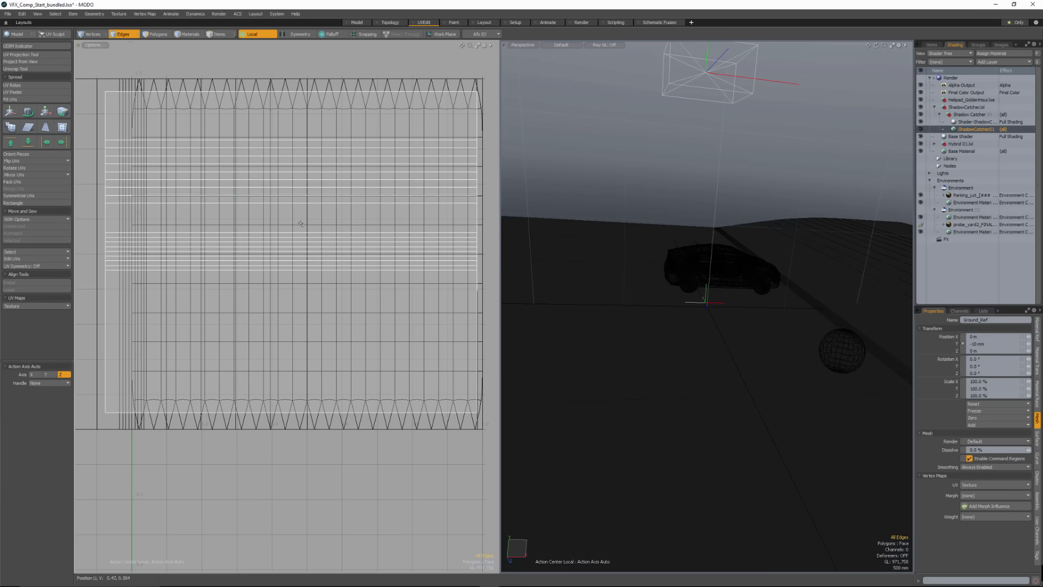
- Reset the action center, scale the UV island to about 101%, stretch it along V and shift it 0.006 in V
key("y")
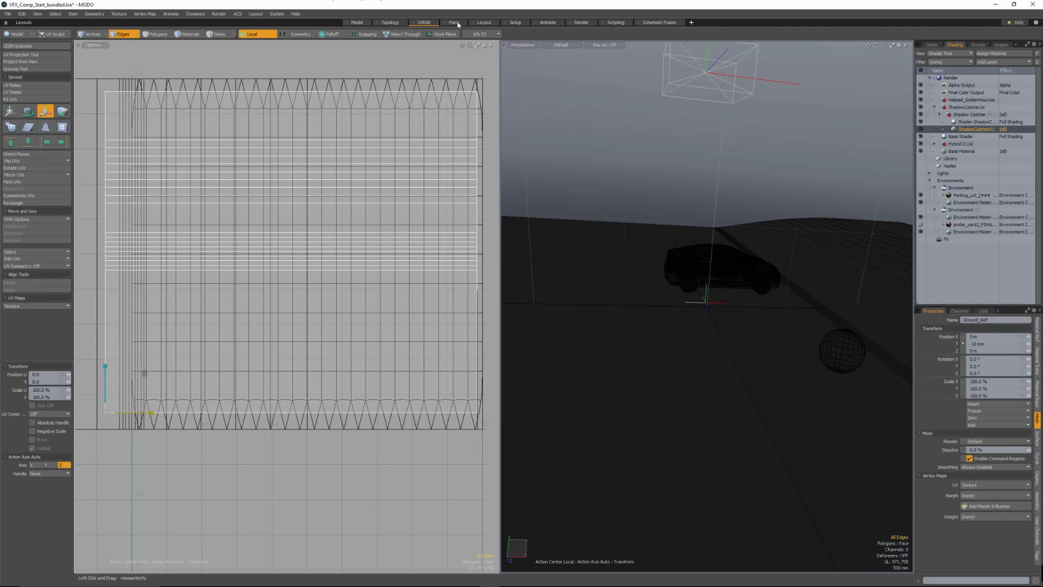
left_click(261, 34)
left_click(261, 34)
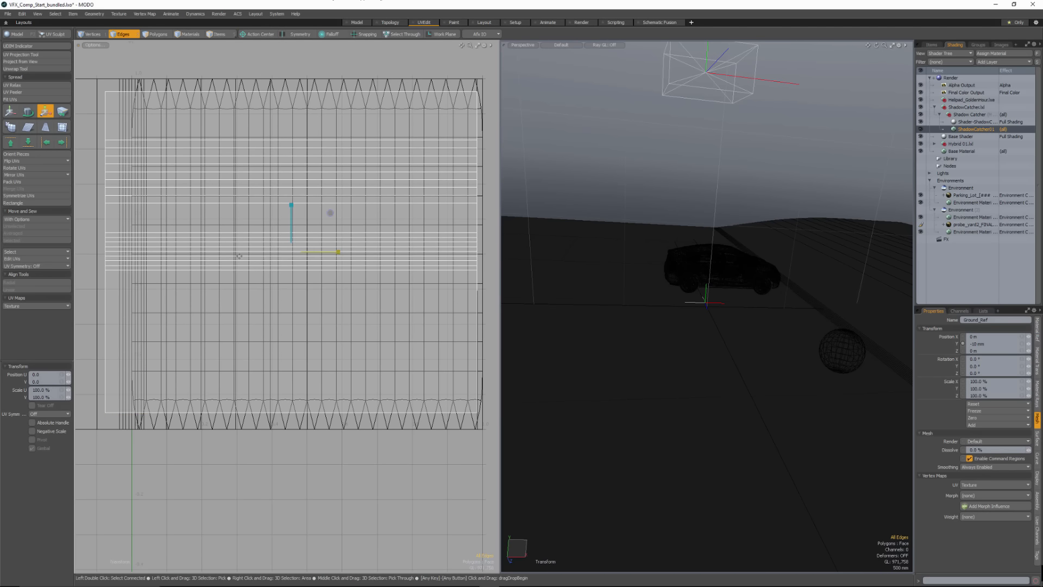
left_click_drag(328, 212, 292, 205)
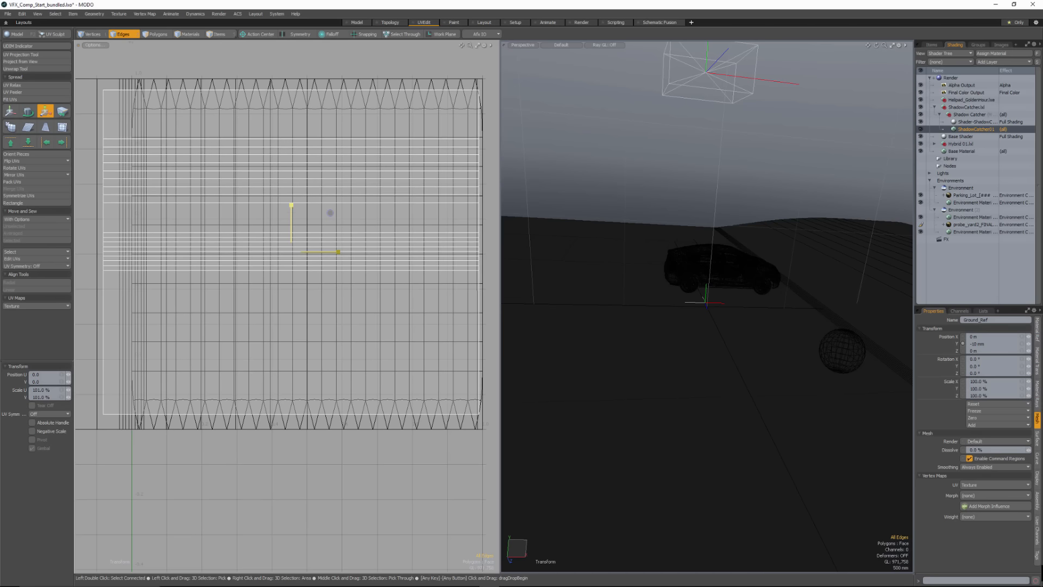
left_click(291, 207)
left_click_drag(290, 200, 292, 209)
key("w")
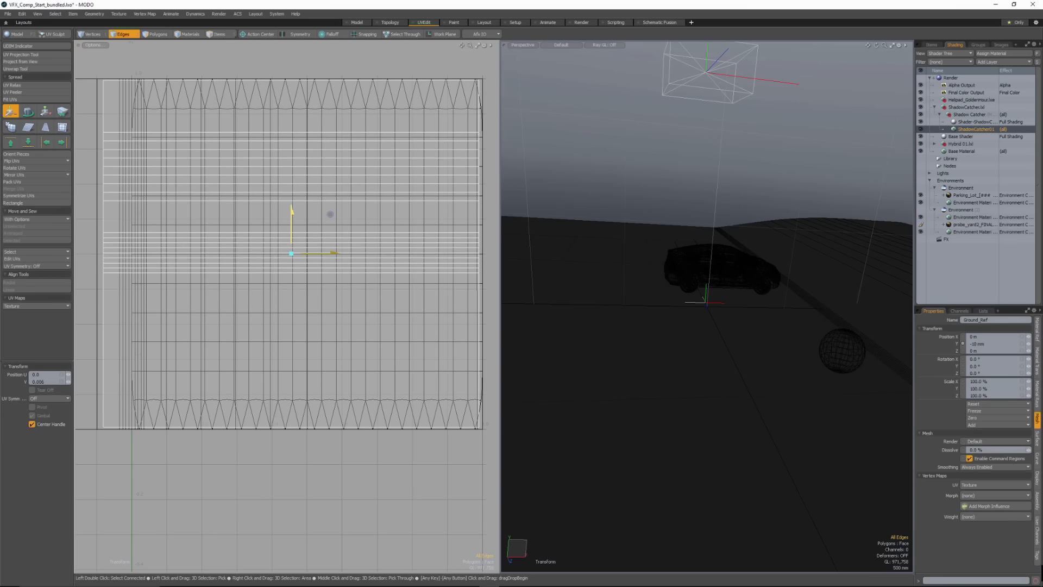
key("space")
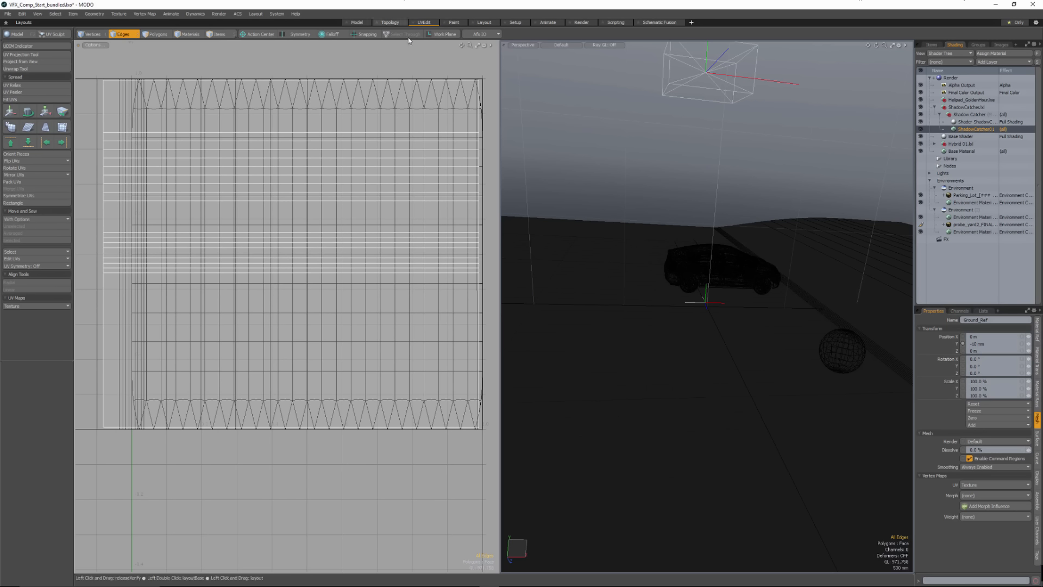
- Switch to the Setup layout and show the scene through the render camera
left_click(525, 25)
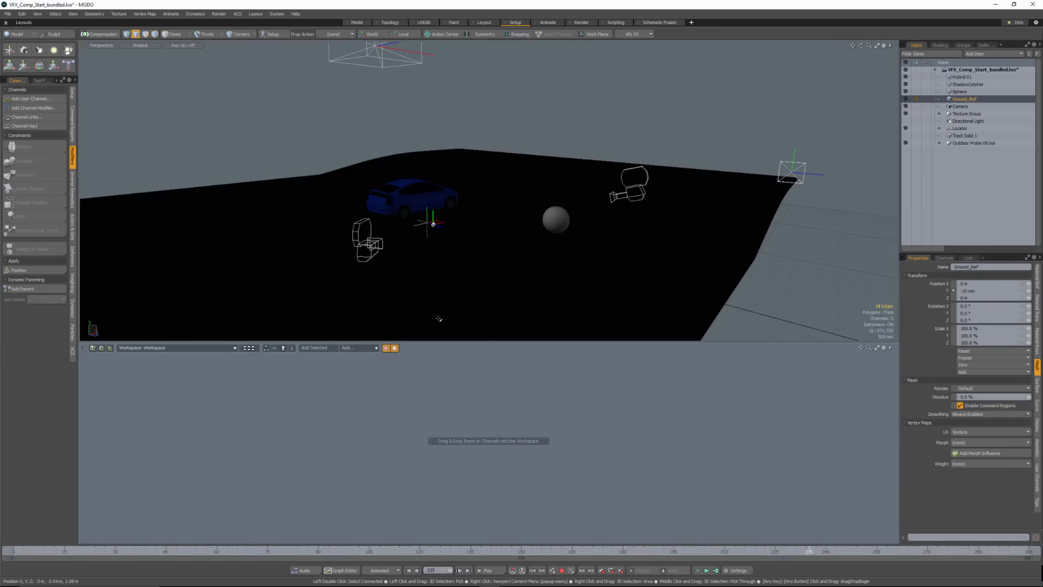
key("ctrl+space")
left_click(489, 224)
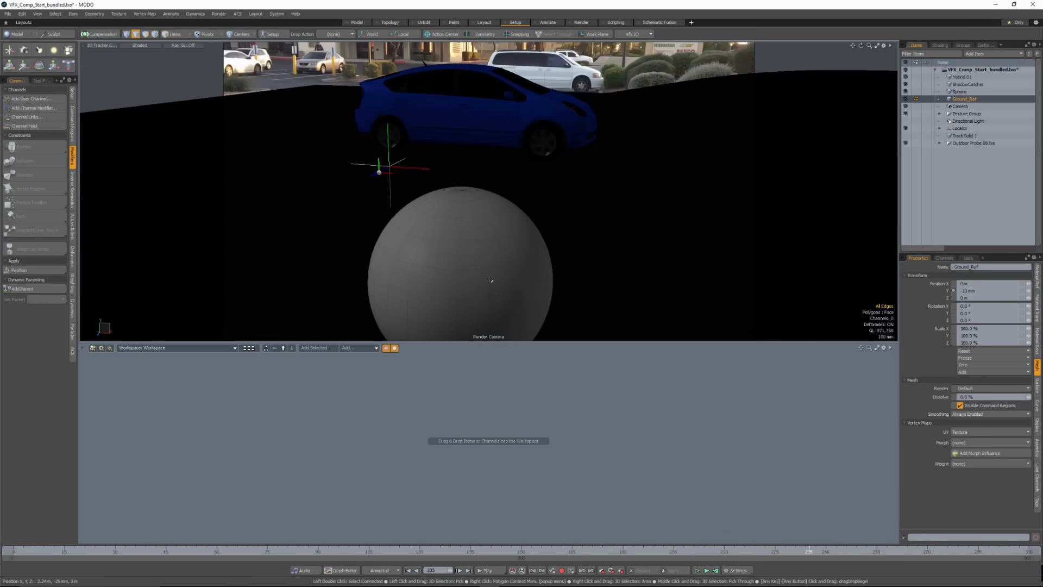
- Show the render camera view in wireframe, and switch to the Paint layout with the whole ground mesh in view
left_click(143, 46)
left_click(136, 58)
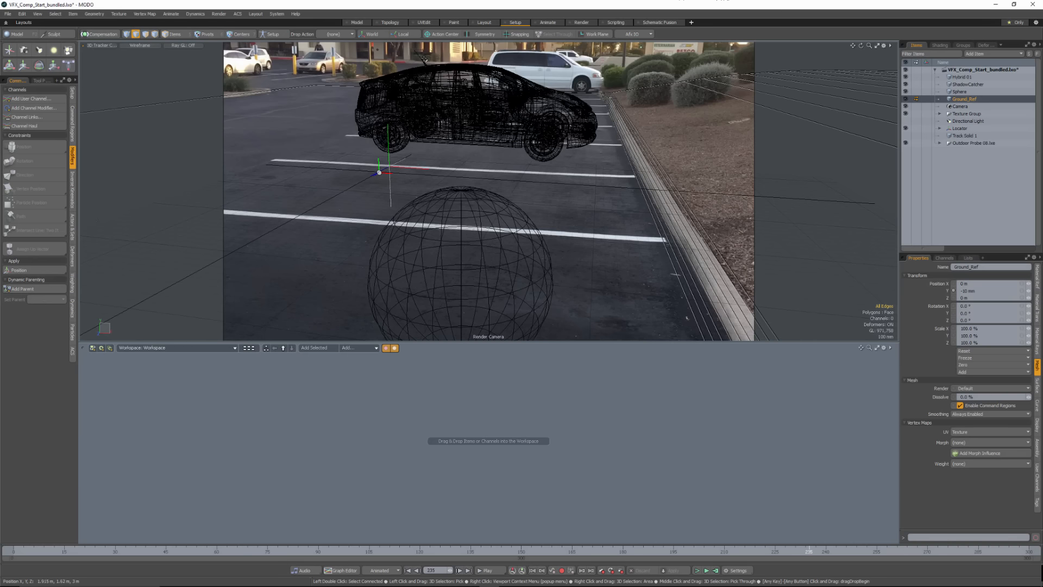
left_click(454, 22)
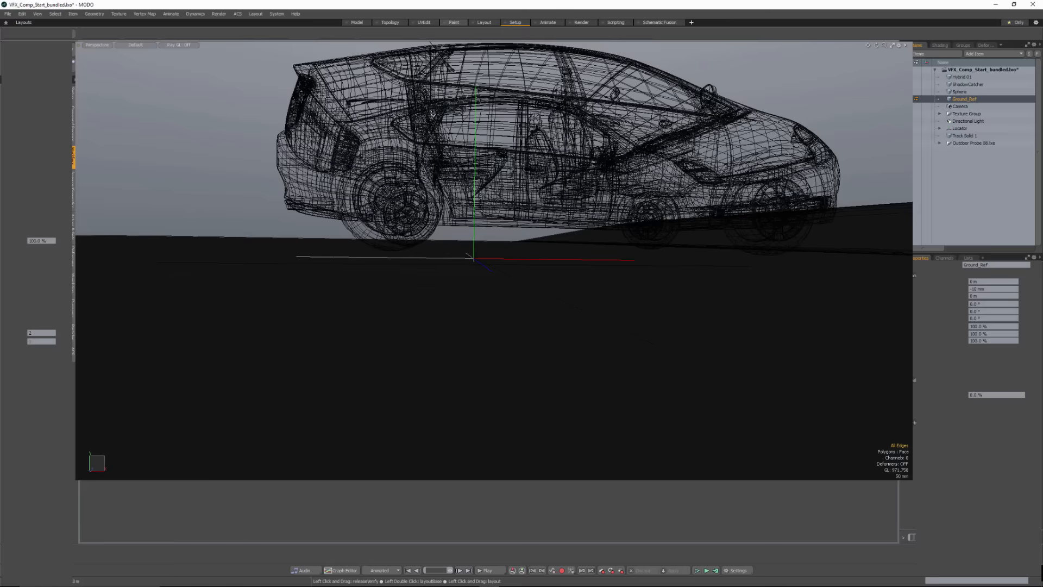
scroll(544, 224, "down", 8)
left_click_drag(543, 225, 424, 226, "alt")
left_click_drag(652, 239, 434, 253, "alt")
scroll(487, 256, "down", 5)
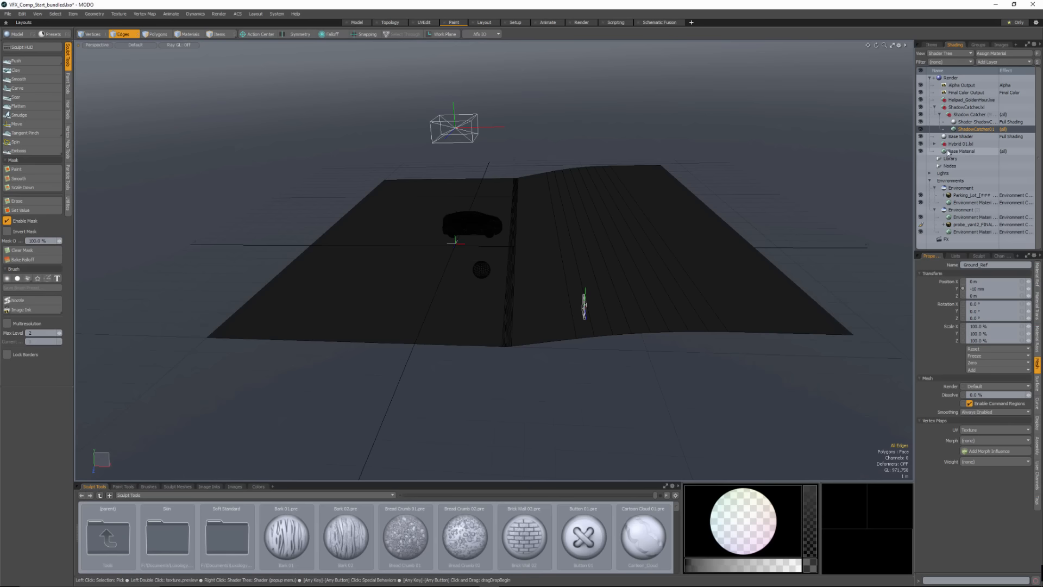
- Select all connected polygons of the ground mesh and assign them a new material named Ground_Ref
key("5")
key("space")
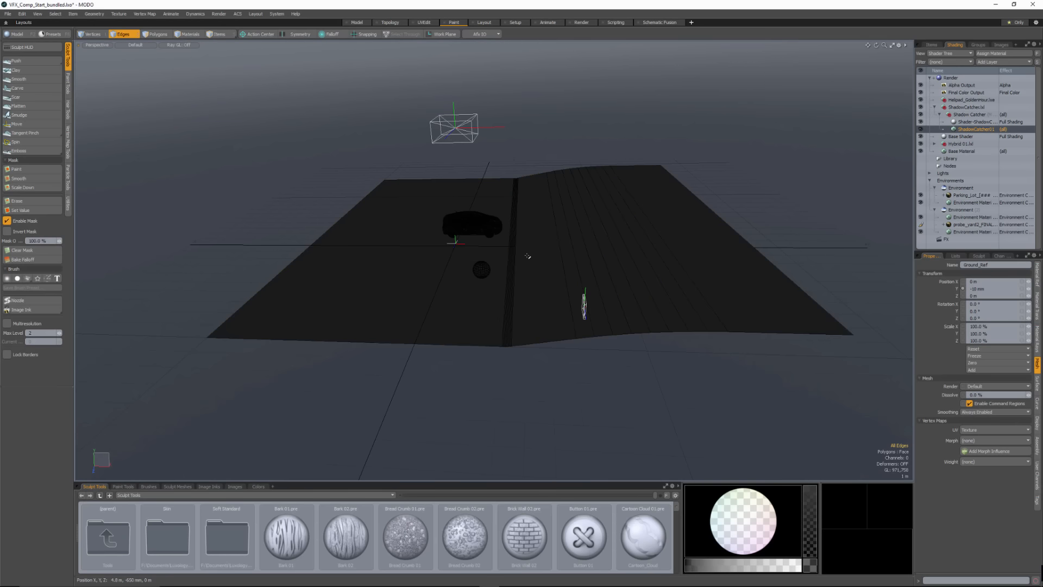
double_click(531, 259)
key("space")
double_click(531, 259)
key("m")
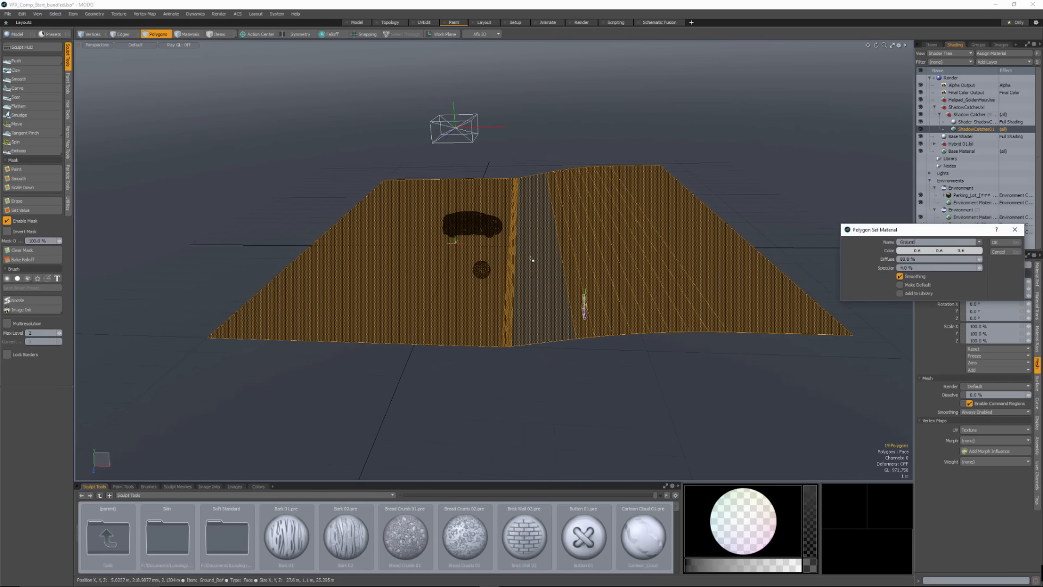
key("Return")
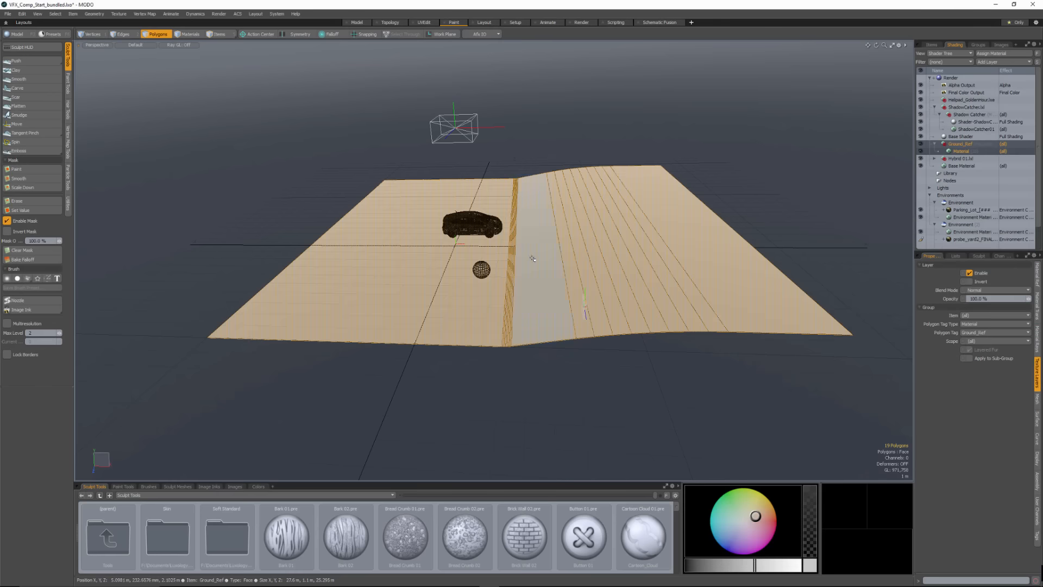
- Set the Ground_Ref material's specular amount and Fresnel to 0% and its diffuse amount to 100%
left_click(956, 151)
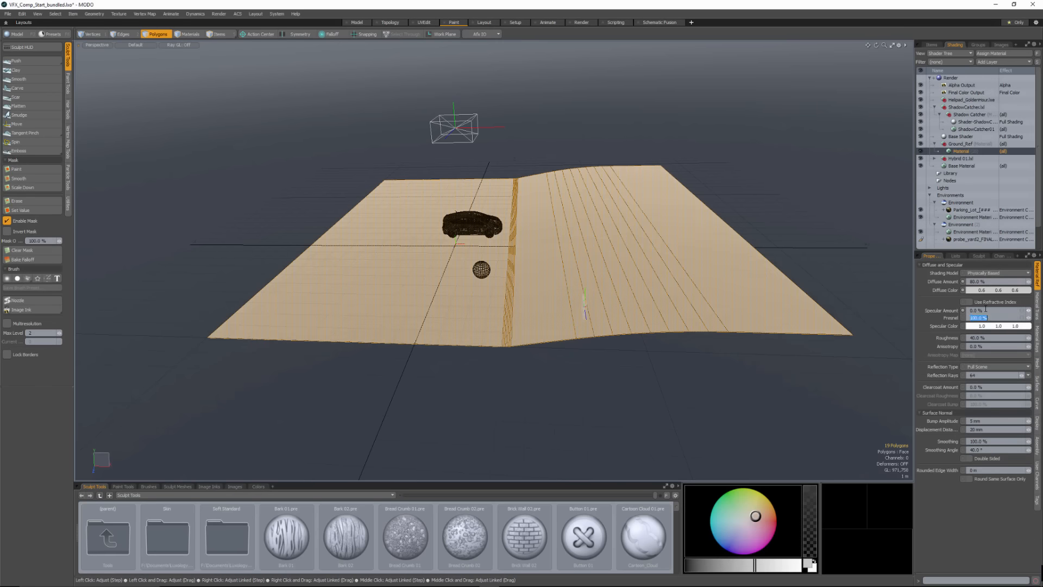
type("0")
key("Tab")
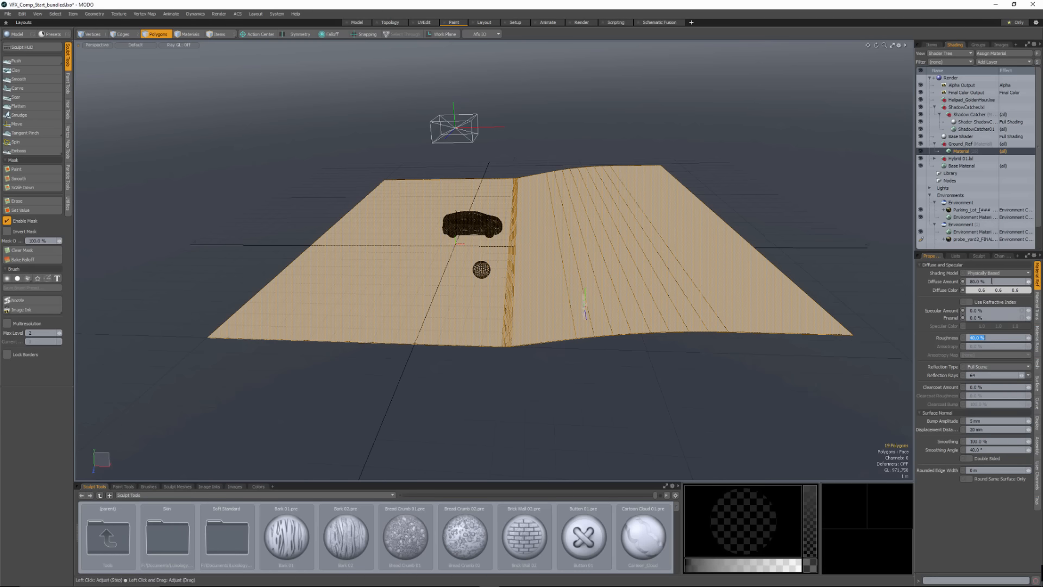
key("Tab")
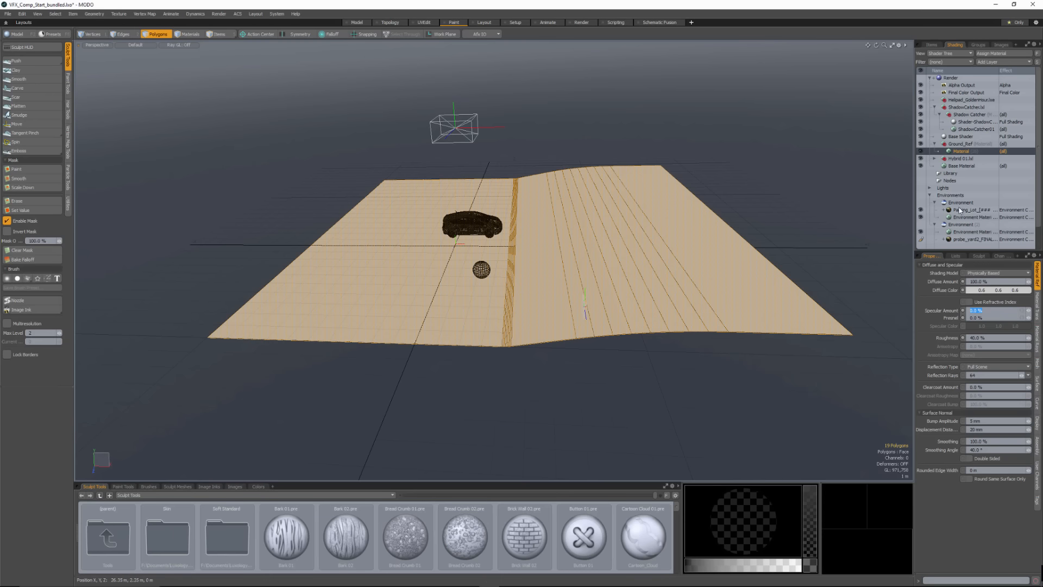
- Add a new 2048 x 2048 RGBA image map to the Ground_Ref material, saved as Ground_Ref.tga in the 11_VFX_Composite_2 folder
left_click(986, 63)
mouse_move(984, 113)
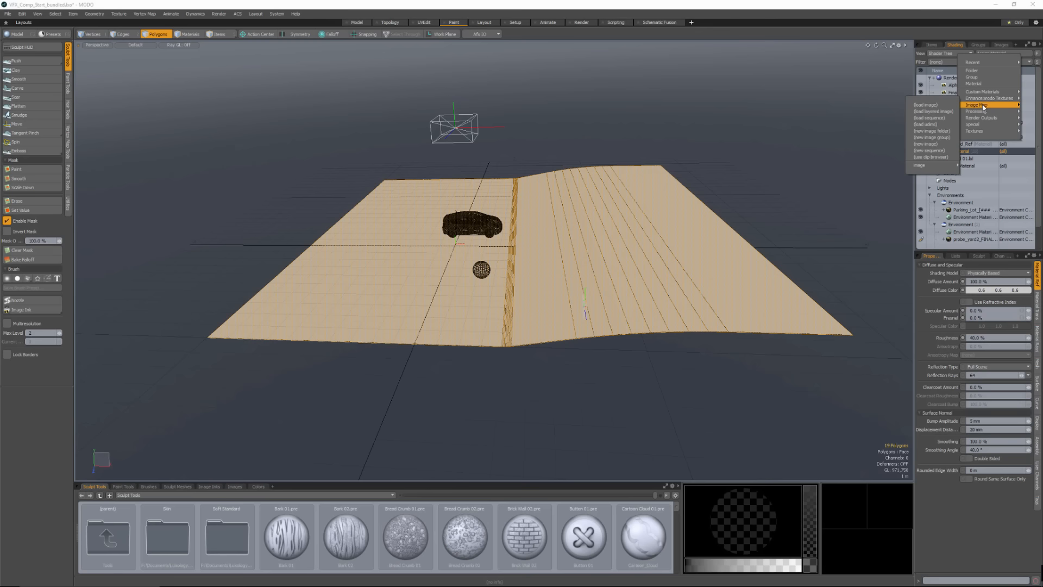
left_click(941, 145)
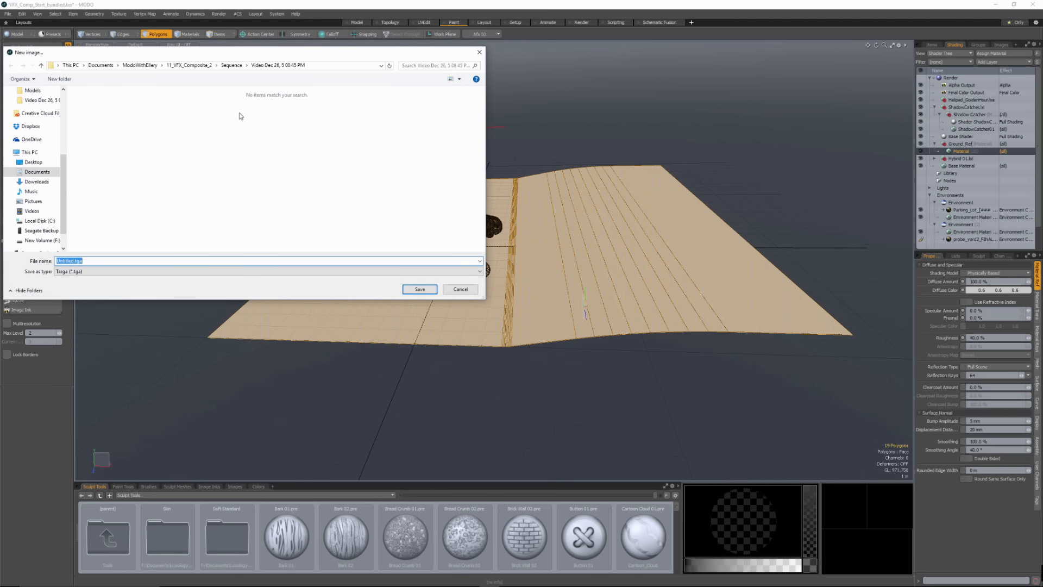
left_click(140, 66)
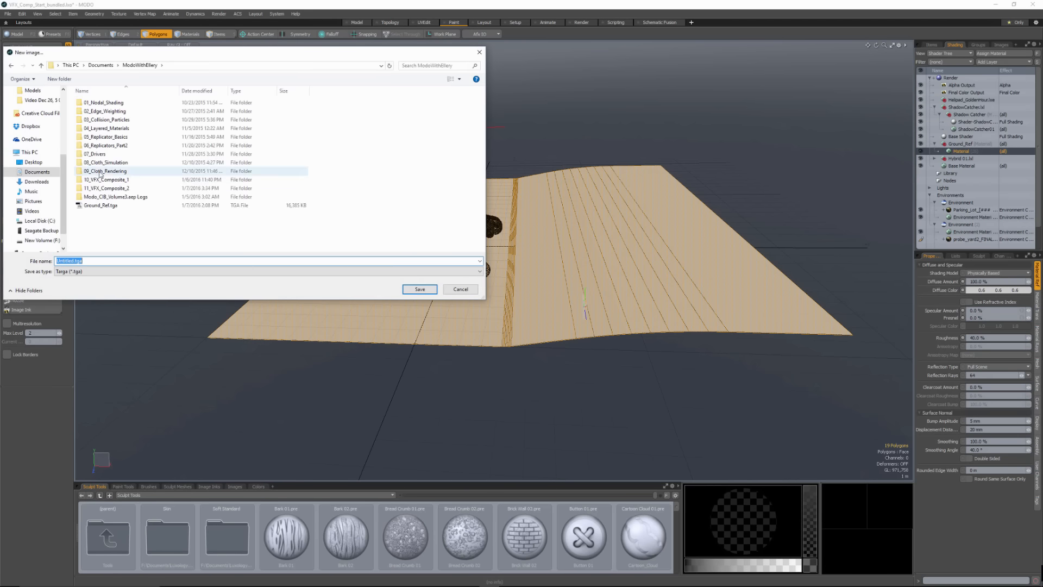
double_click(105, 187)
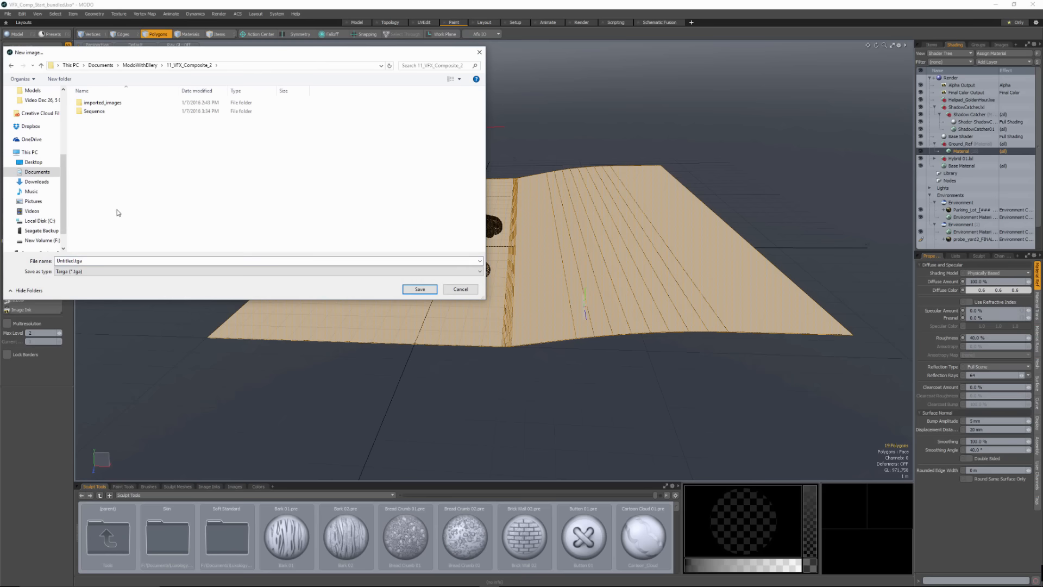
left_click(74, 260)
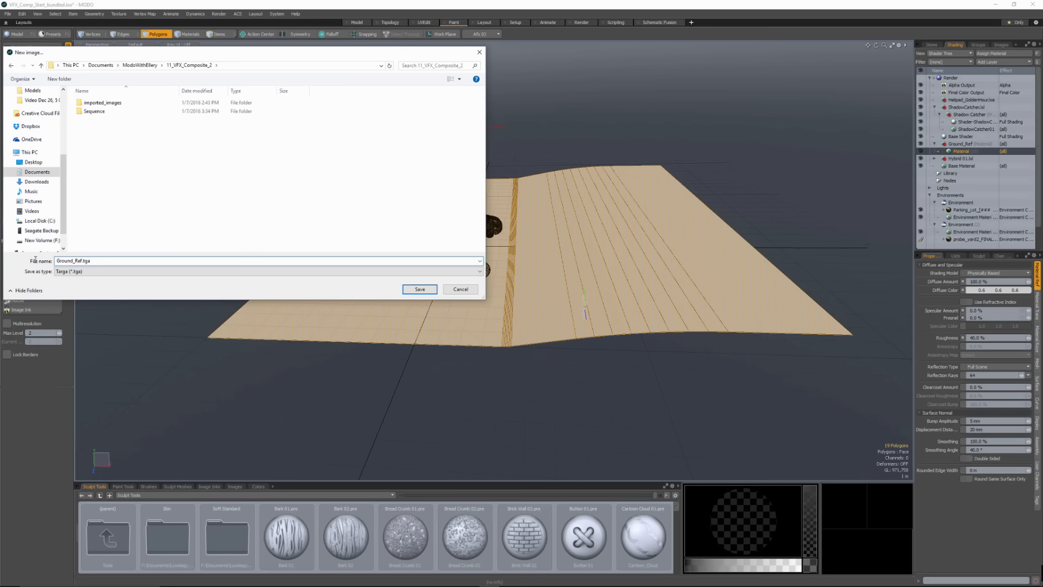
key("Return")
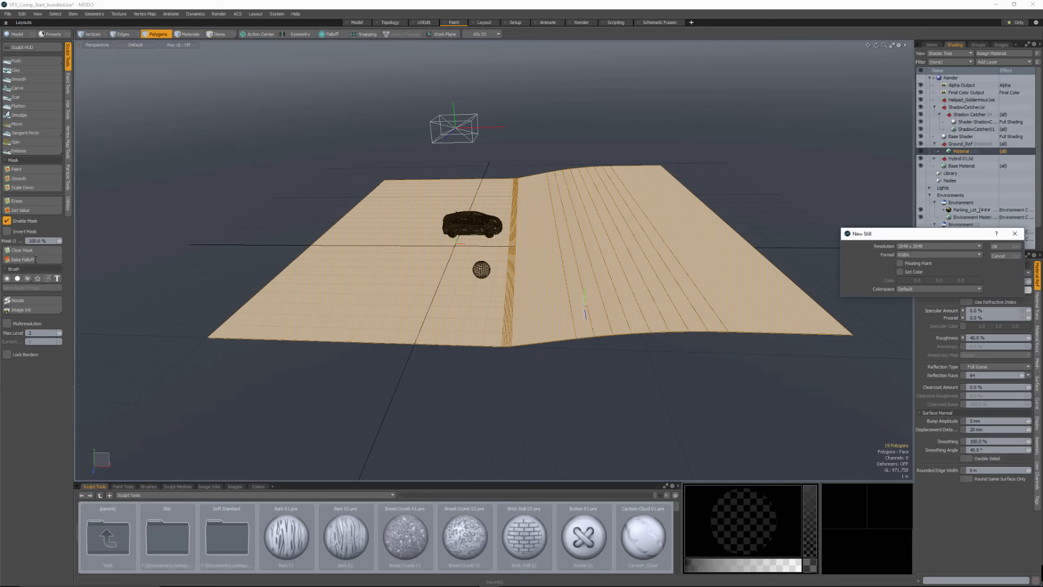
key("Return")
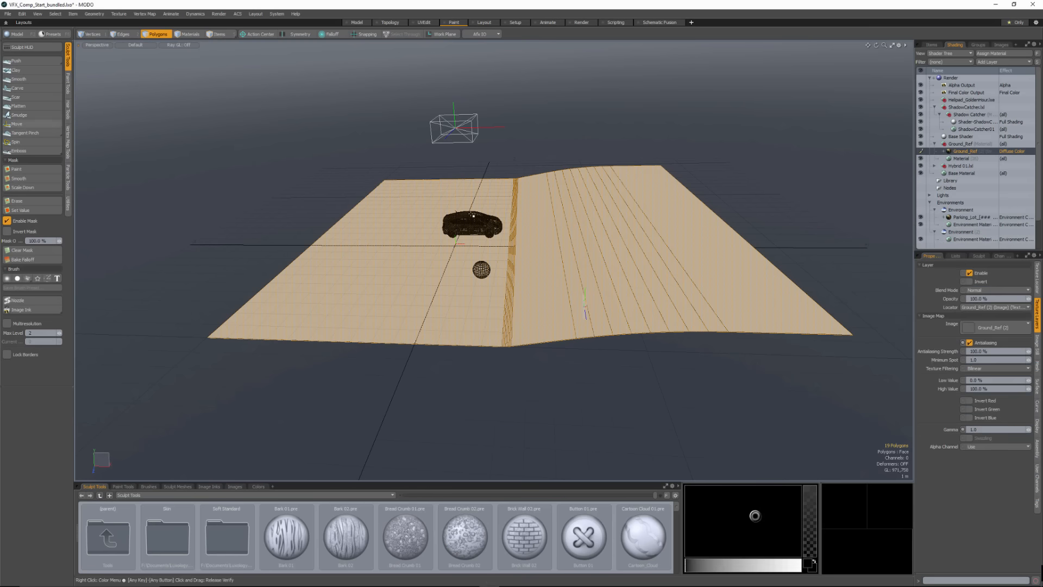
- Assign the Parking_Lot image sequence as the background image of the 3D Tracker Camera under the Locator
left_click_drag(463, 226, 527, 281, "alt")
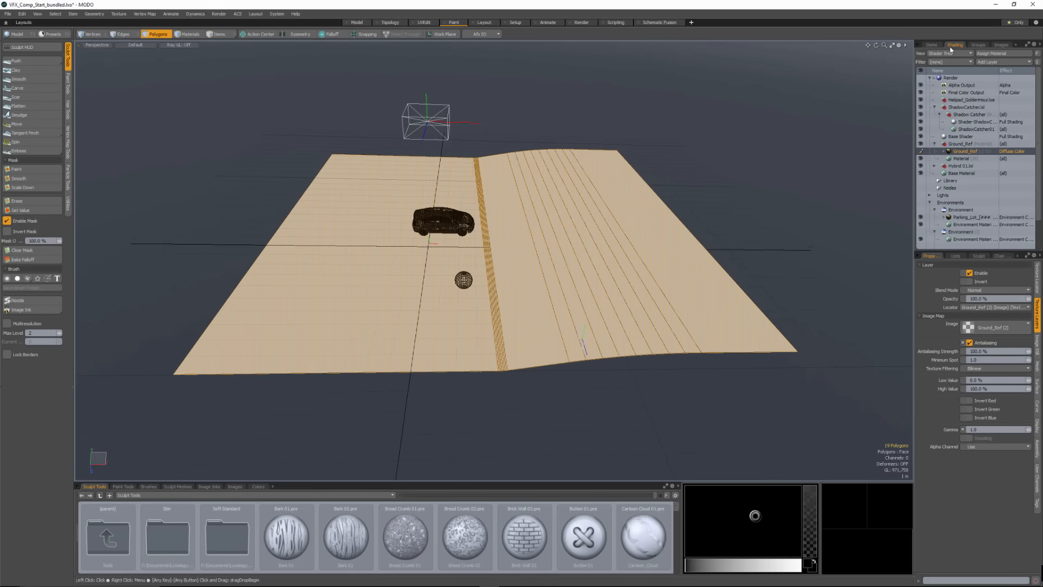
left_click(930, 45)
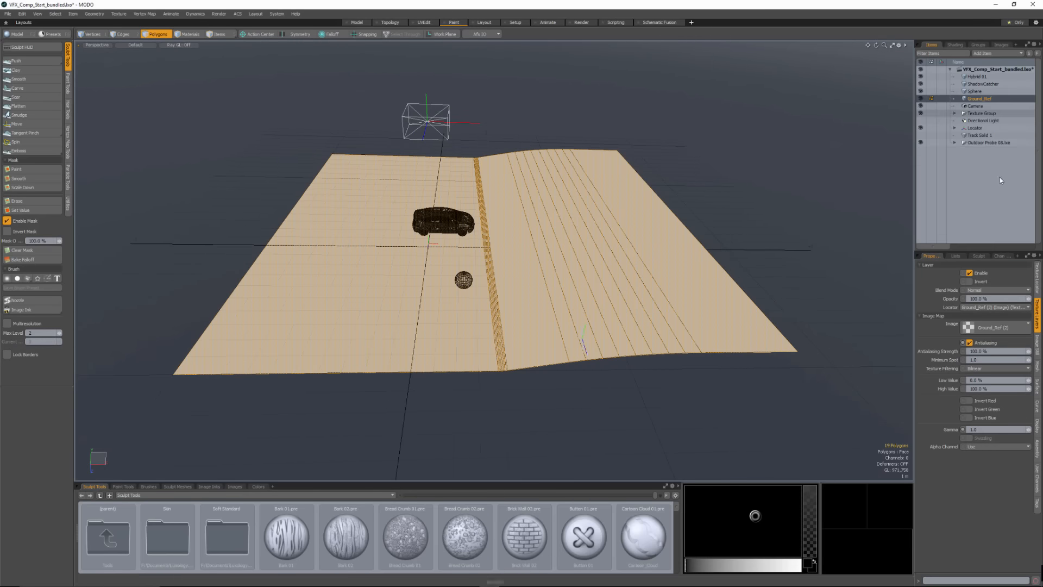
left_click(954, 128)
left_click(983, 136)
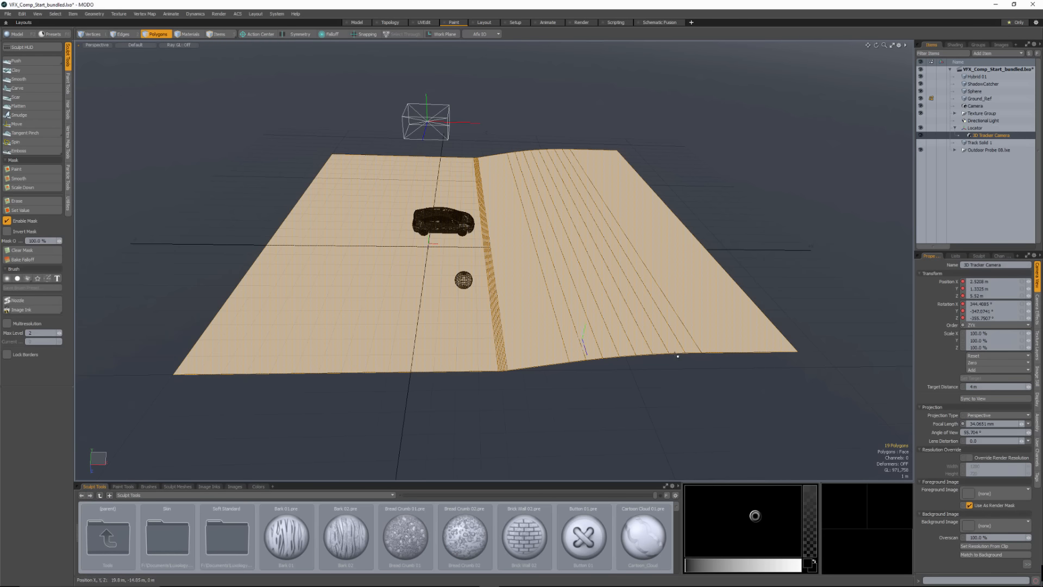
left_click(996, 525)
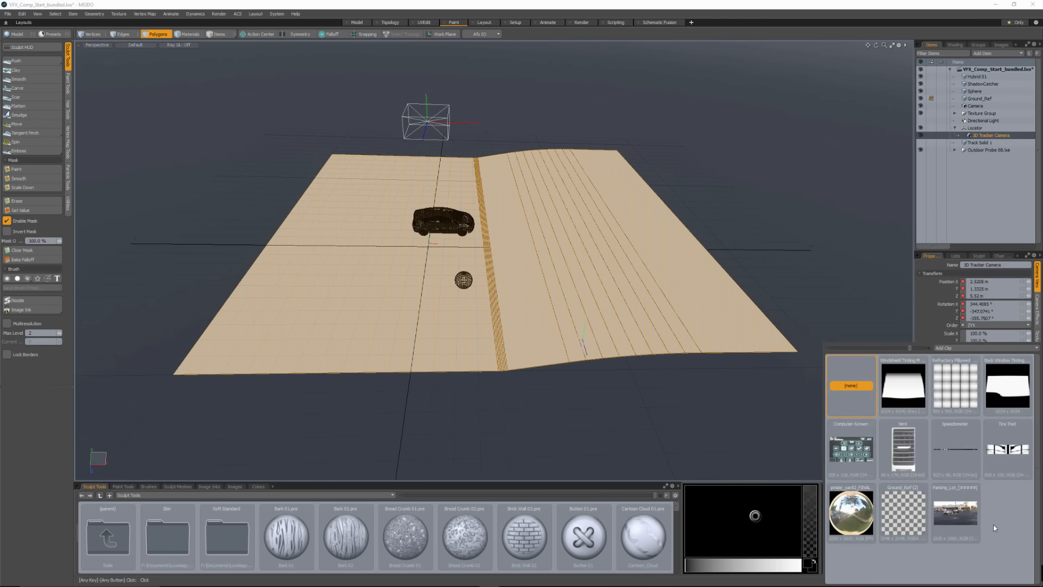
left_click(950, 516)
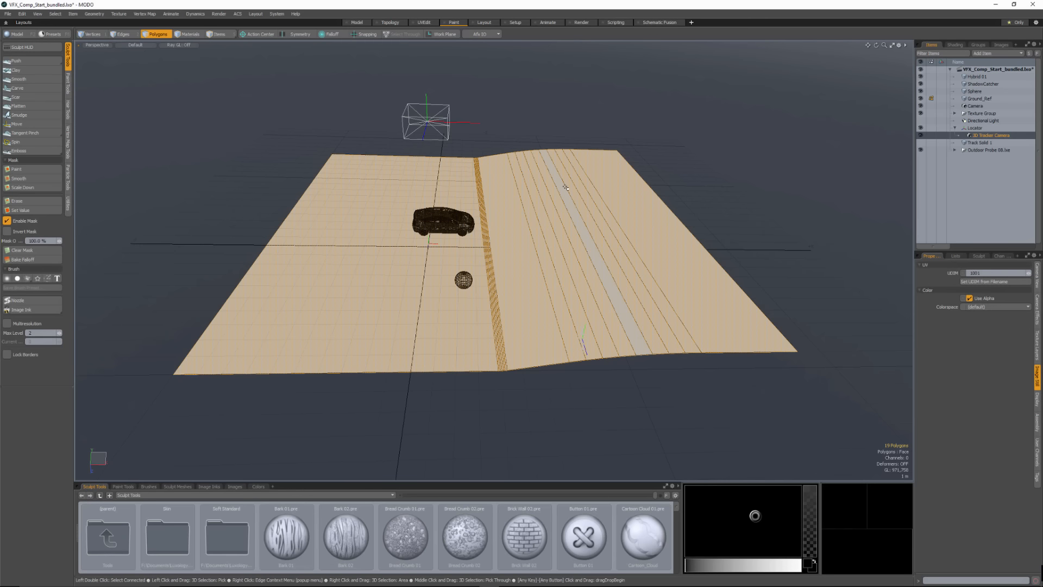
key("o")
left_click(625, 147)
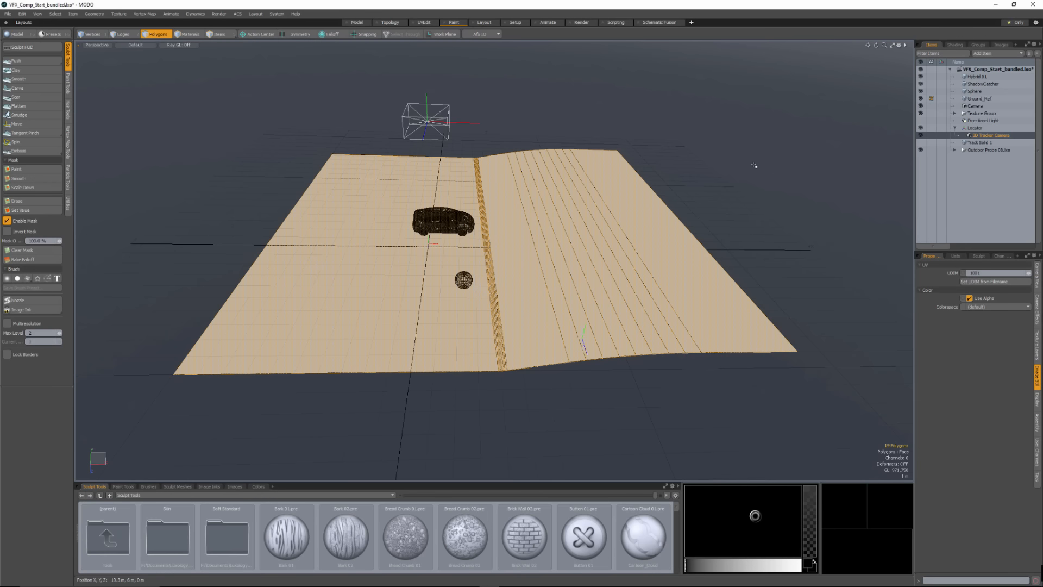
mouse_move(456, 260)
left_mouse_down("alt")
mouse_move(686, 271)
mouse_move(626, 258)
mouse_move(328, 268)
mouse_move(553, 276)
mouse_move(455, 274)
left_mouse_up("alt")
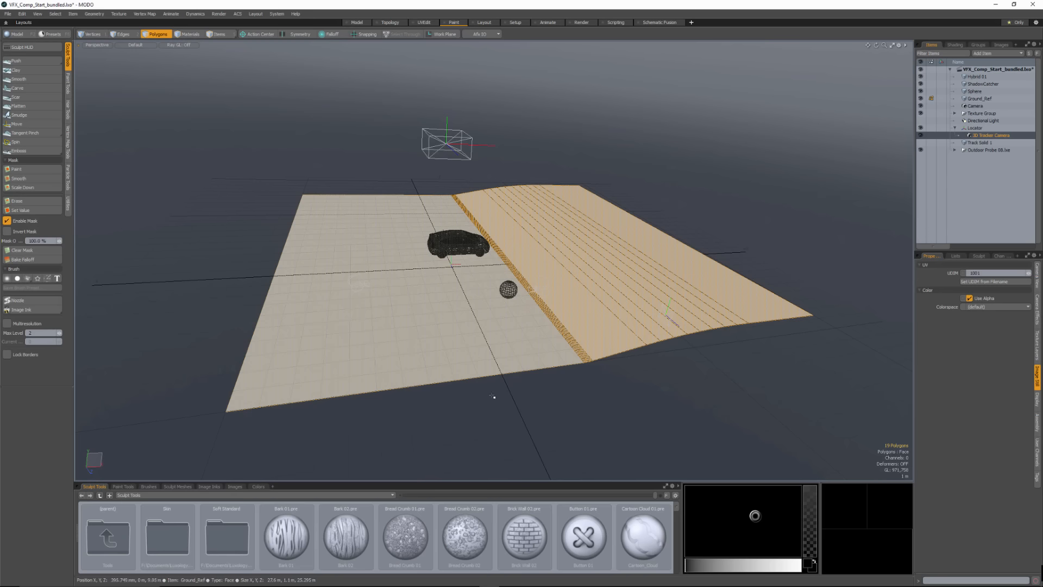
left_click_drag(480, 238, 573, 324, "alt")
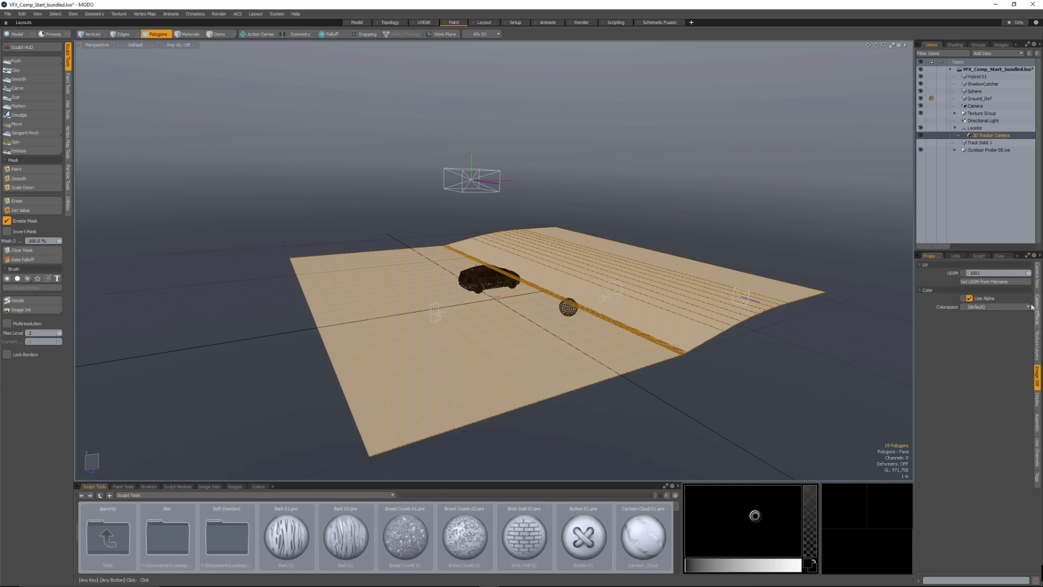
left_click(1036, 274)
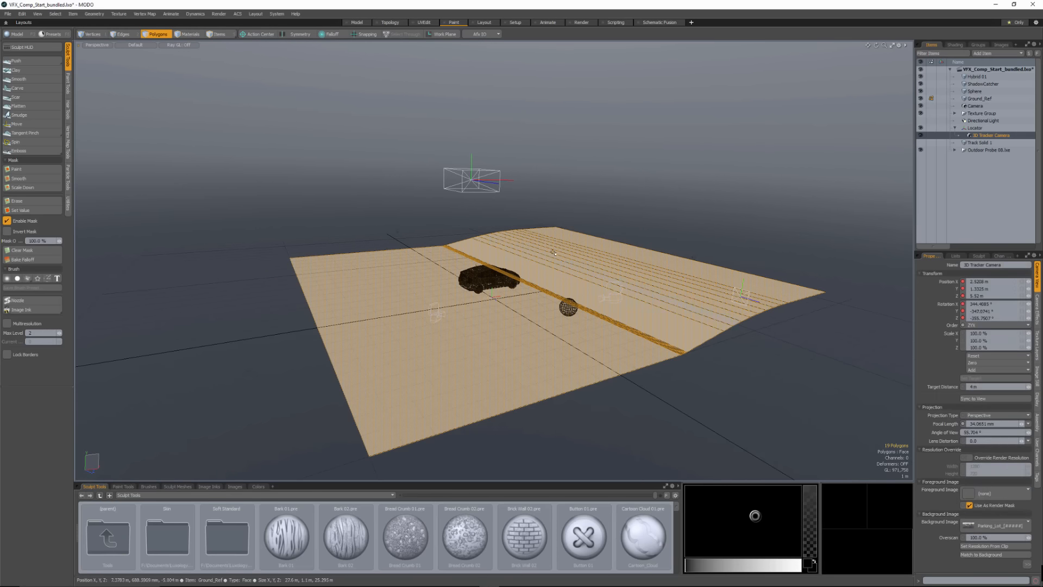
- Bring up the paint tools with the ground polygons deselected and the Ground_Ref diffuse color image as the paint target
left_click_drag(553, 252, 539, 252, "alt")
left_click(67, 87)
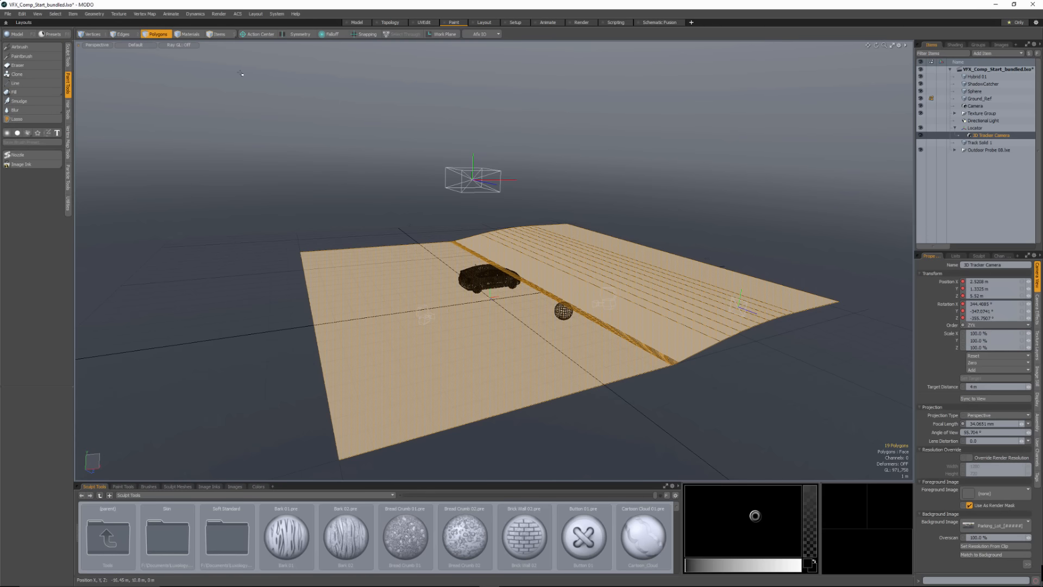
left_click_drag(546, 194, 527, 204, "alt")
left_click(352, 163)
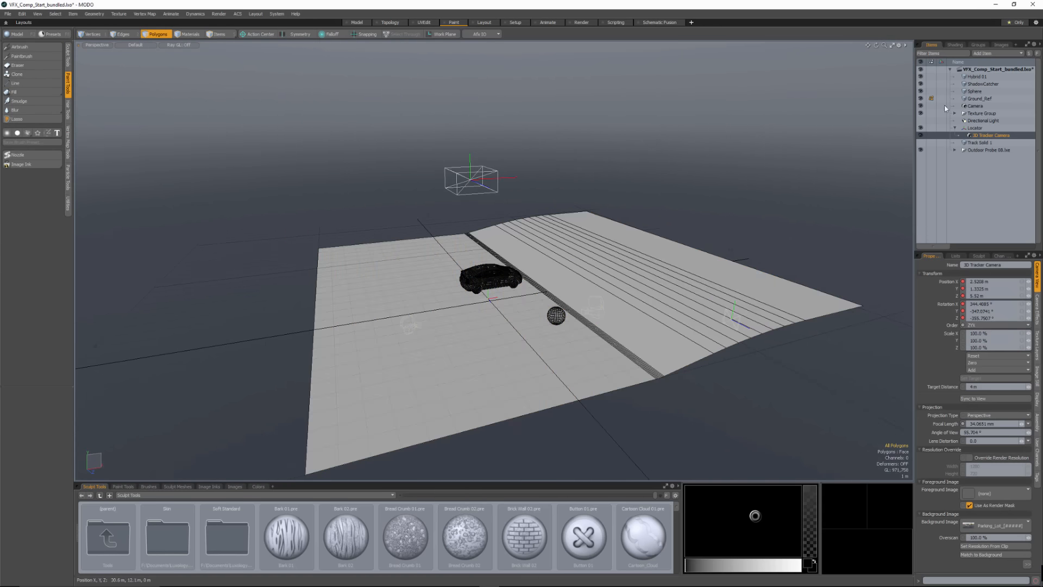
left_click(954, 44)
left_click(961, 151)
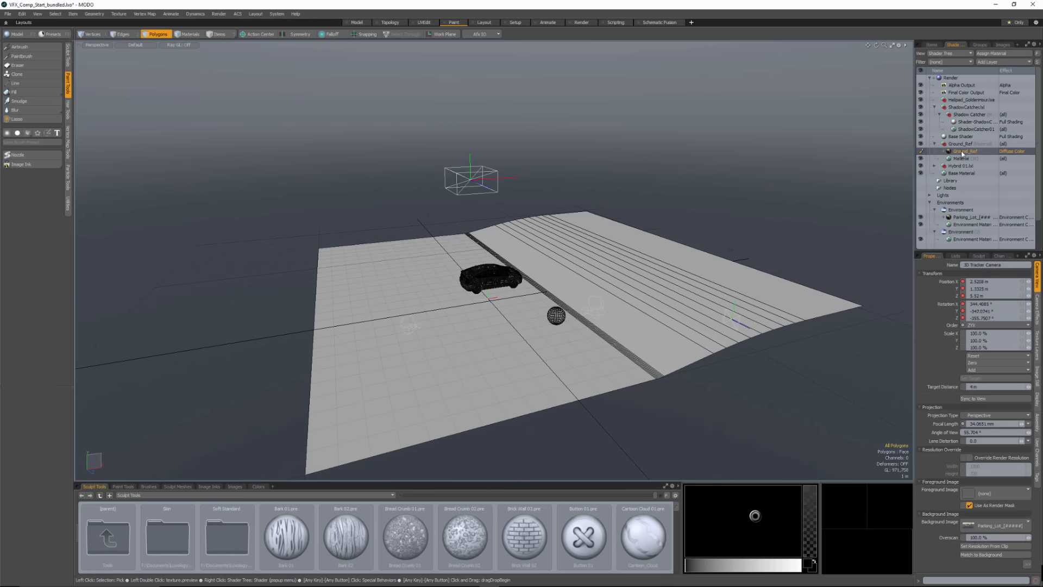
left_click(932, 44)
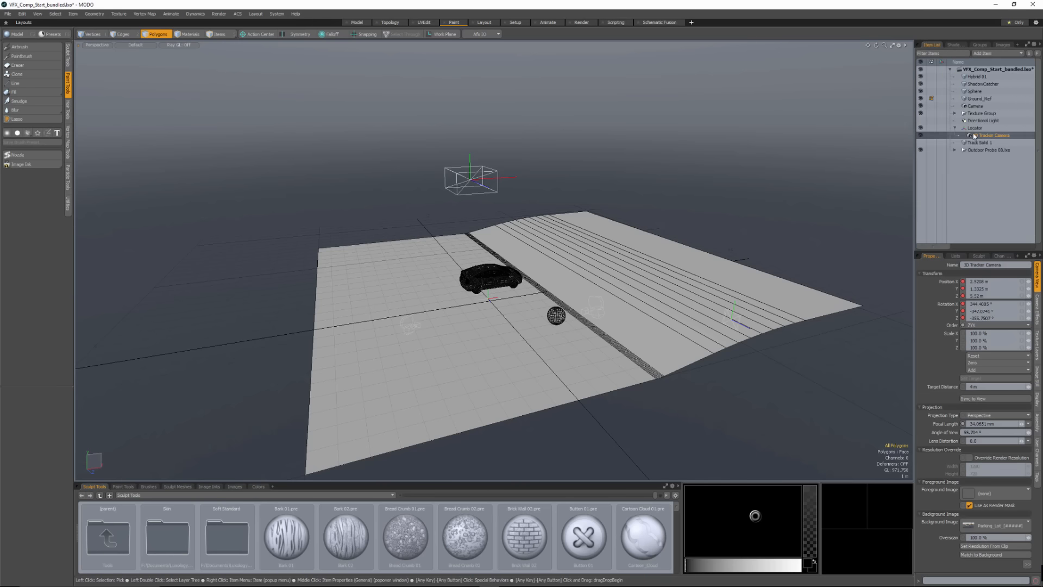
left_click(954, 45)
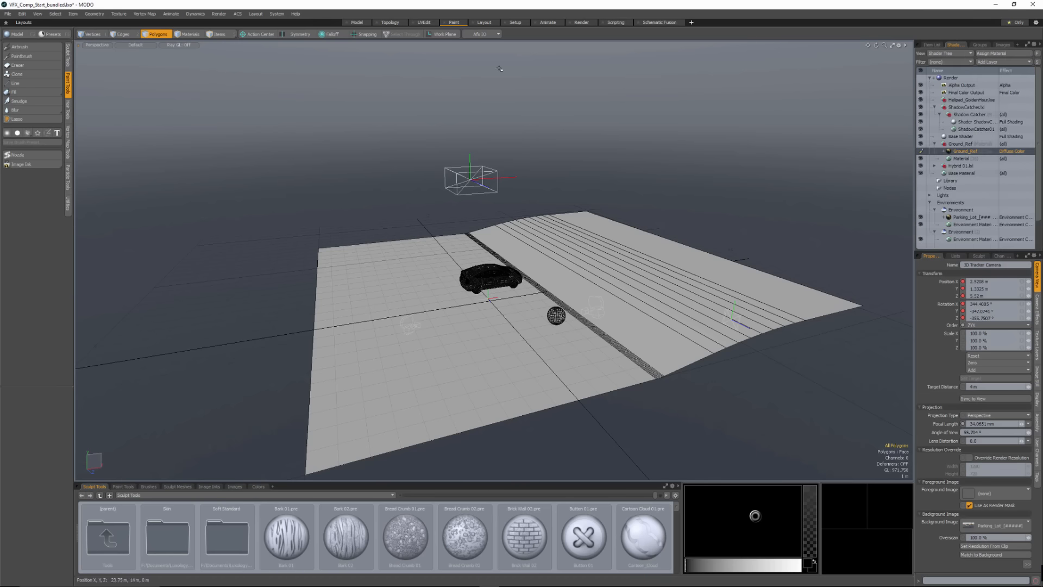
- Activate the Airbrush with Projection Ink and enlarge the brush to about size 68
left_click(20, 48)
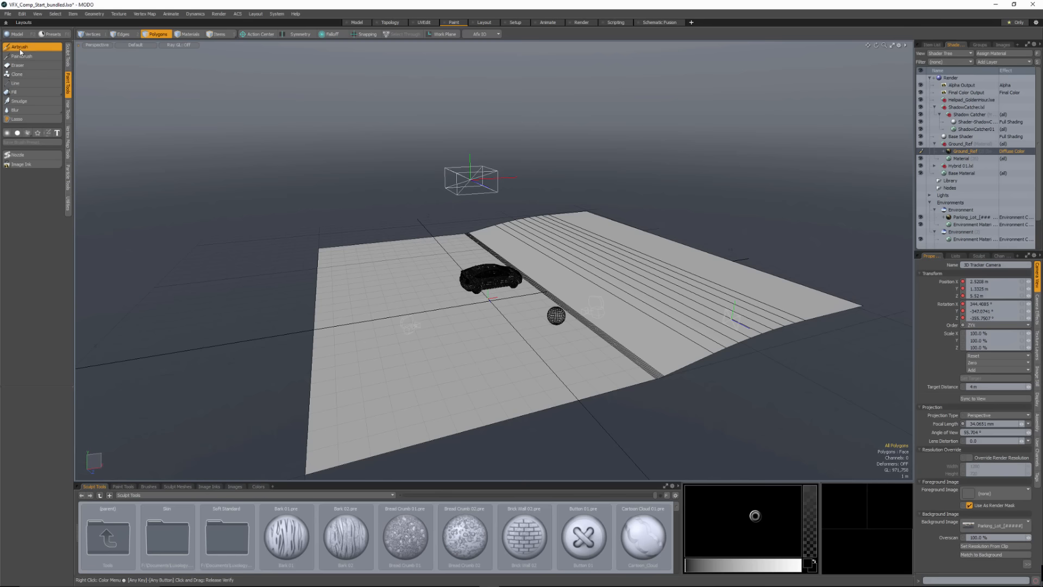
left_click(21, 164)
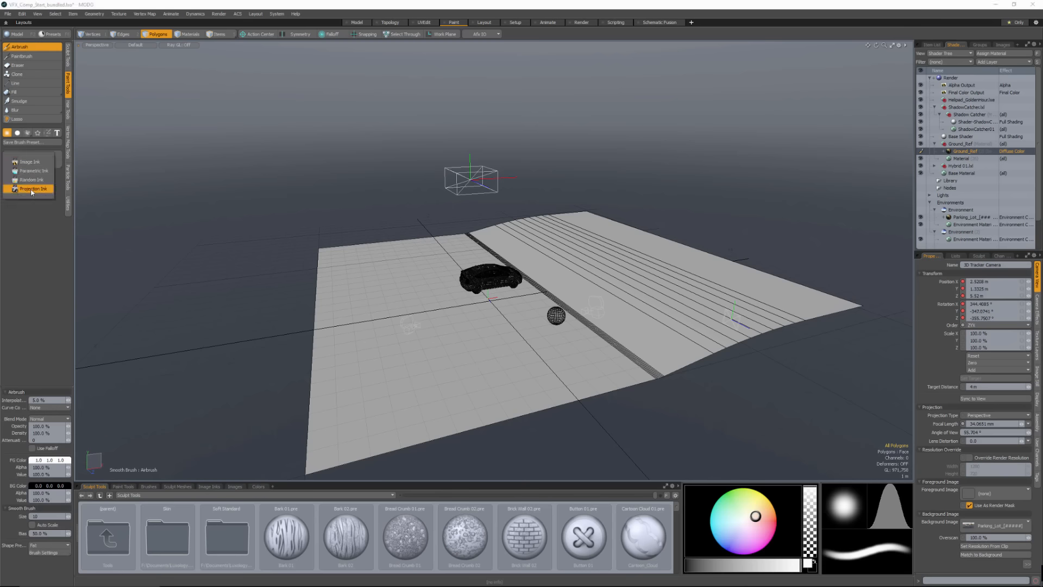
left_click(31, 190)
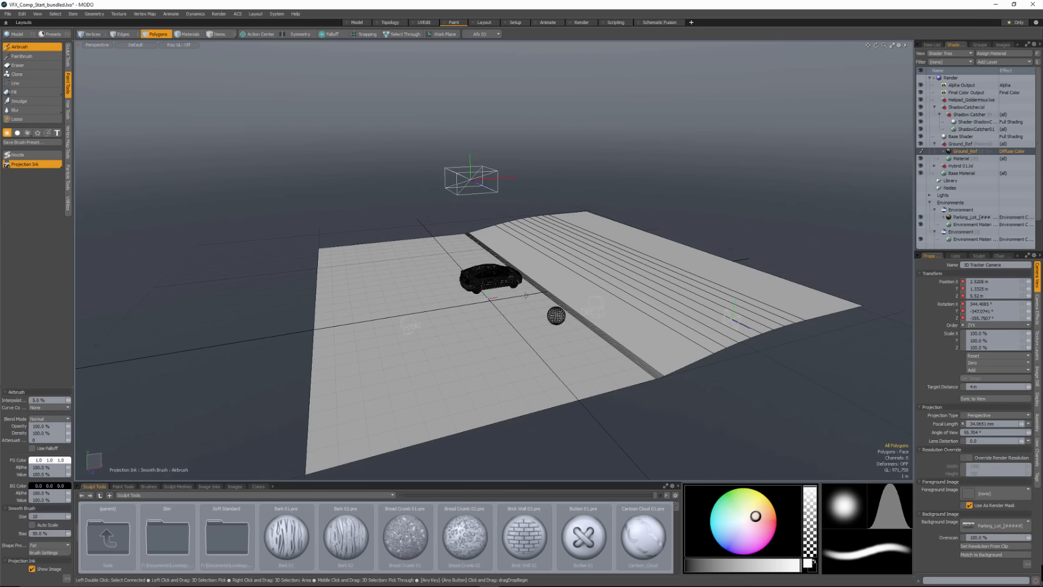
left_click_drag(526, 295, 527, 304, "alt")
right_click_drag(528, 304, 551, 304)
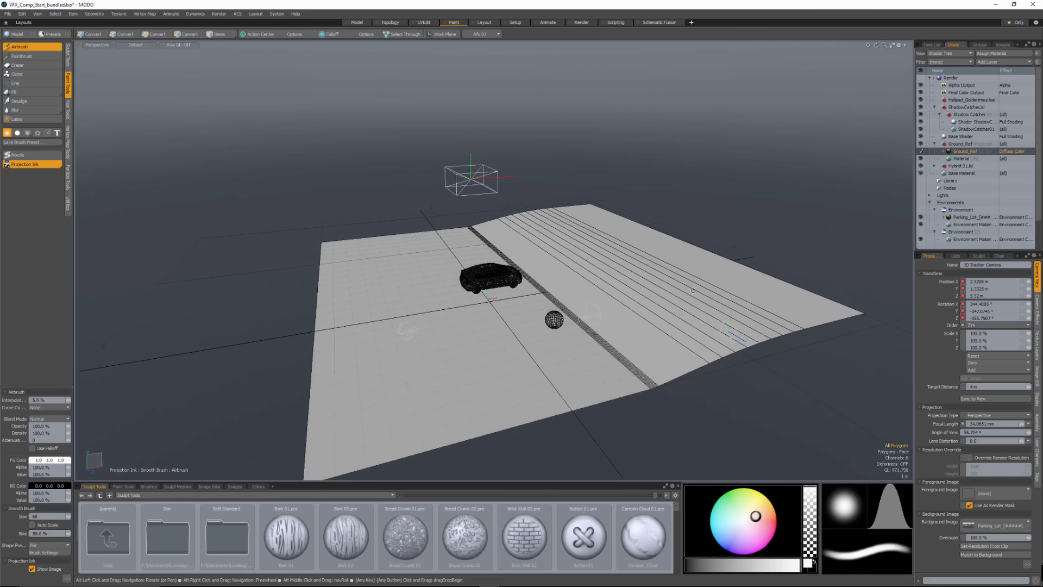
left_click_drag(528, 303, 661, 304, "alt")
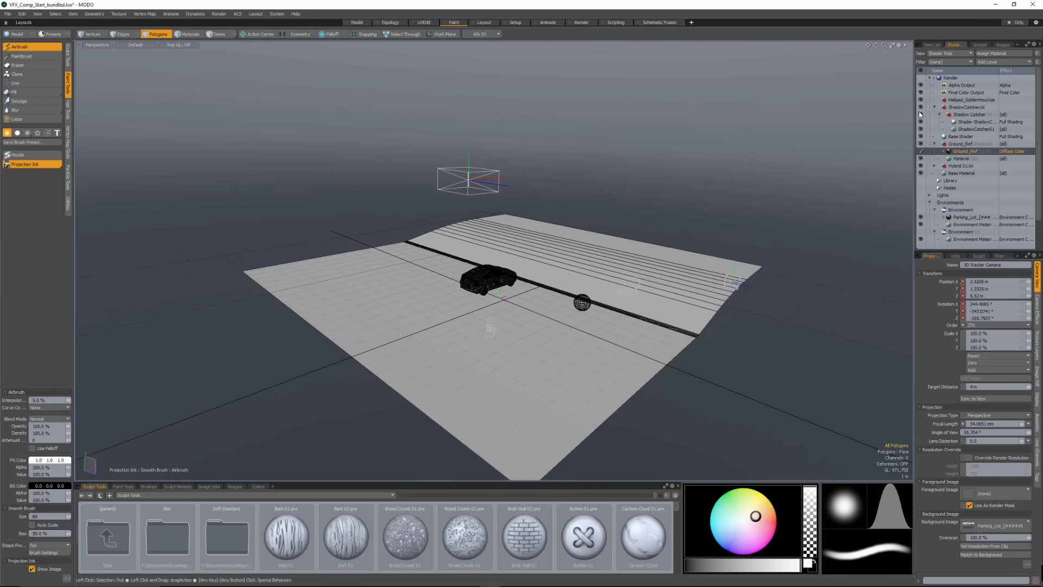
- Project the footage onto the ground around the car and along the curb, enlarging the airbrush to about size 133
left_click(932, 44)
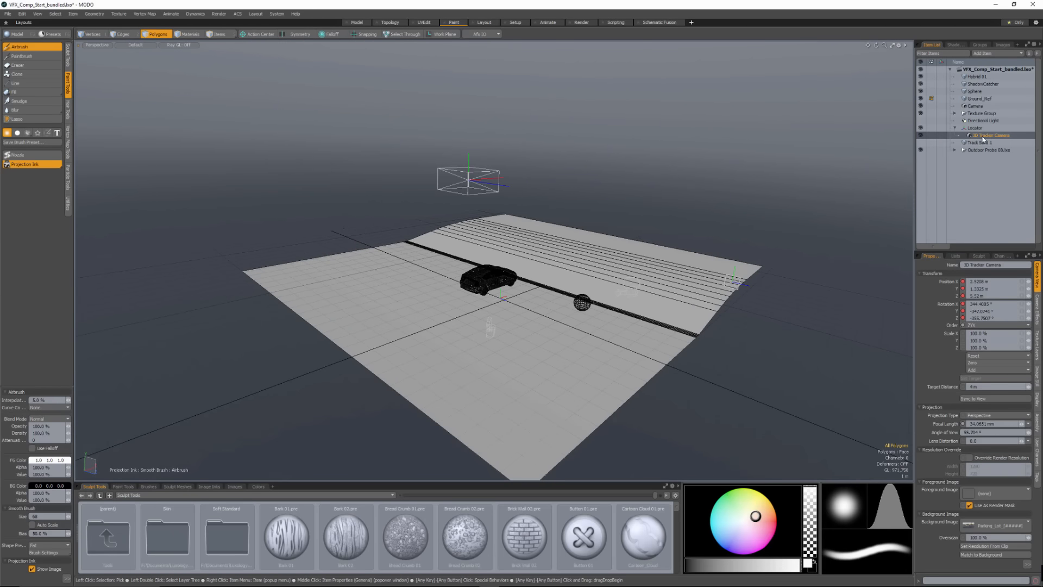
left_click_drag(514, 300, 487, 298)
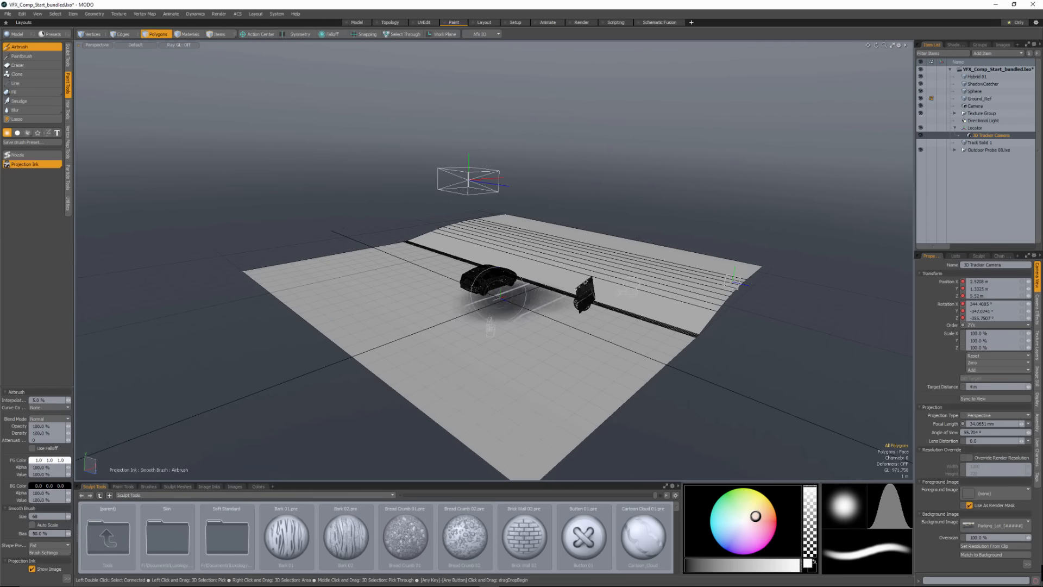
mouse_move(603, 277)
left_mouse_down("alt")
mouse_move(536, 344)
mouse_move(604, 296)
mouse_move(625, 301)
mouse_move(561, 283)
mouse_move(543, 294)
mouse_move(535, 321)
mouse_move(559, 250)
mouse_move(567, 283)
mouse_move(540, 218)
mouse_move(565, 266)
mouse_move(546, 201)
mouse_move(559, 300)
mouse_move(535, 182)
mouse_move(540, 157)
mouse_move(527, 133)
mouse_move(532, 162)
mouse_move(508, 133)
mouse_move(445, 174)
mouse_move(427, 166)
mouse_move(478, 174)
mouse_move(505, 158)
mouse_move(514, 209)
mouse_move(497, 166)
mouse_move(522, 266)
mouse_move(494, 255)
mouse_move(450, 159)
left_mouse_up("alt")
scroll(555, 313, "up", 3)
right_click_drag(468, 203, 495, 203)
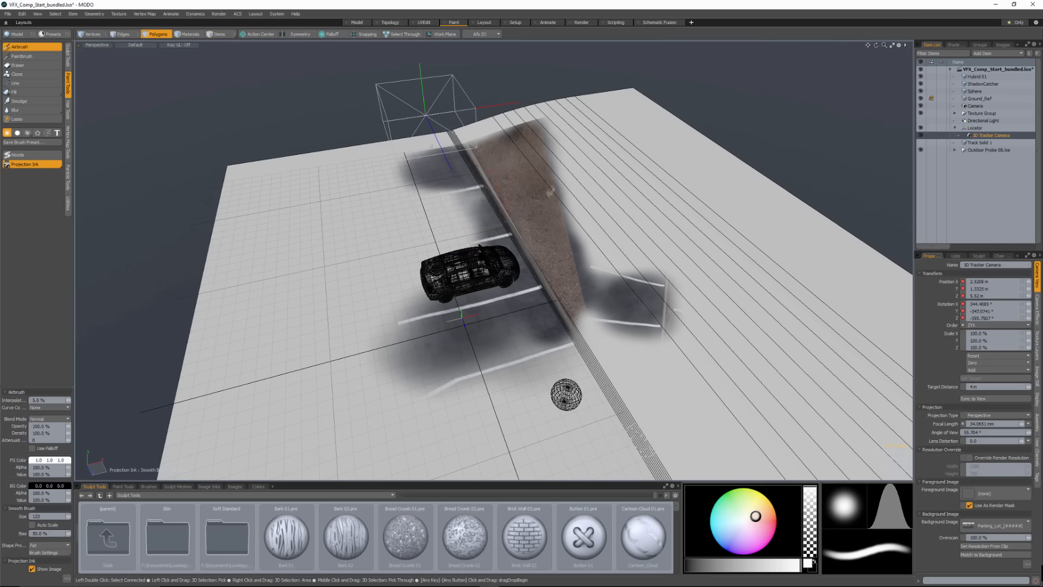
- Airbrush the projected asphalt and parking stripes over the ground around the car, filling the gaps and extending away from the curb
mouse_move(455, 191)
left_mouse_down()
mouse_move(417, 200)
mouse_move(377, 168)
mouse_move(418, 163)
mouse_move(413, 218)
mouse_move(444, 242)
mouse_move(404, 253)
mouse_move(458, 261)
mouse_move(478, 282)
mouse_move(439, 289)
mouse_move(416, 222)
mouse_move(374, 228)
mouse_move(353, 209)
mouse_move(432, 309)
mouse_move(435, 277)
left_mouse_up()
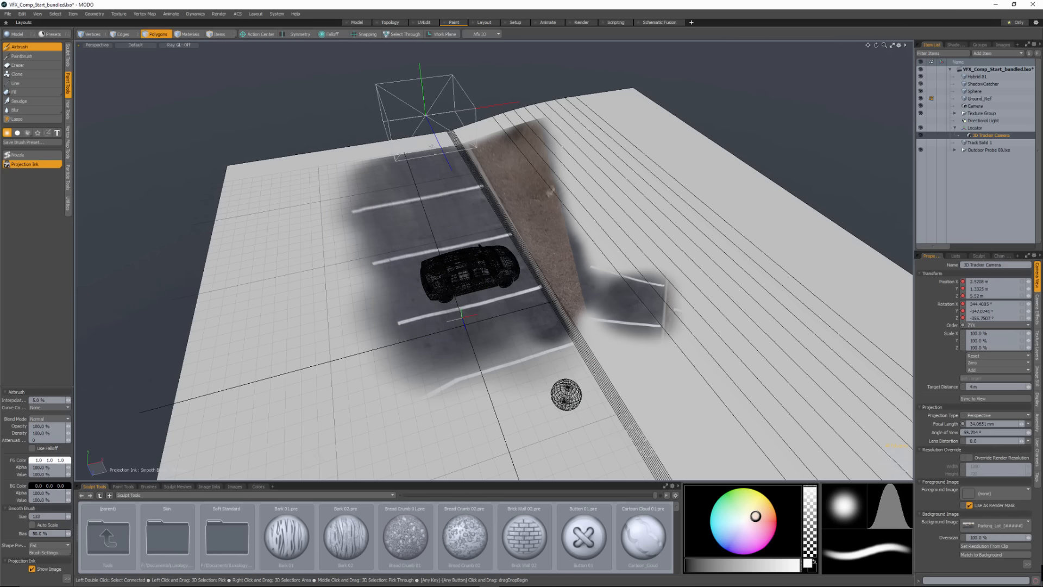
left_click(415, 277)
mouse_move(538, 340)
left_mouse_down()
mouse_move(553, 335)
mouse_move(485, 349)
left_mouse_up()
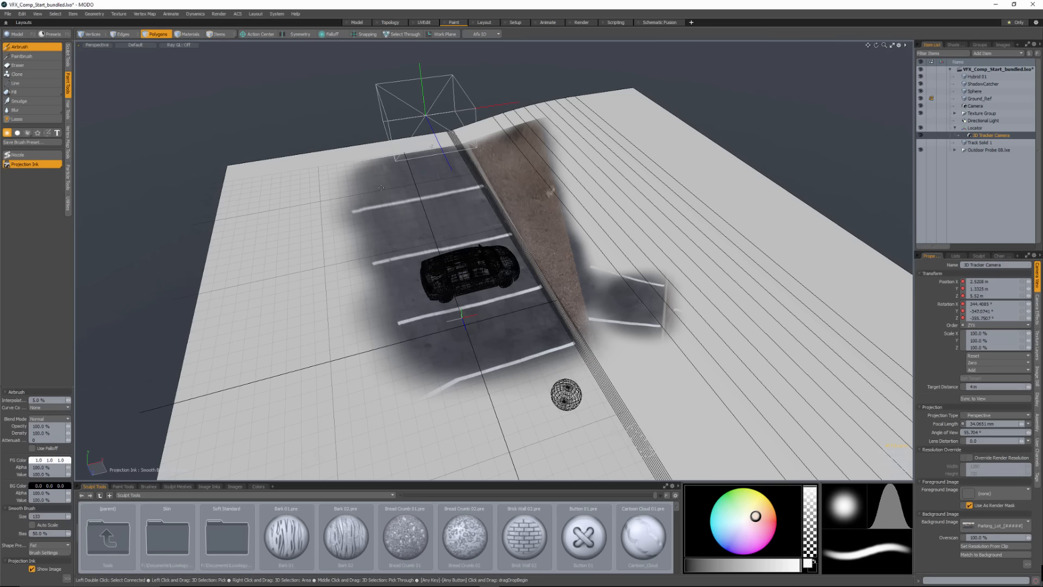
mouse_move(401, 215)
left_mouse_down()
mouse_move(340, 172)
mouse_move(352, 211)
mouse_move(344, 206)
mouse_move(380, 235)
mouse_move(361, 219)
mouse_move(370, 214)
left_mouse_up()
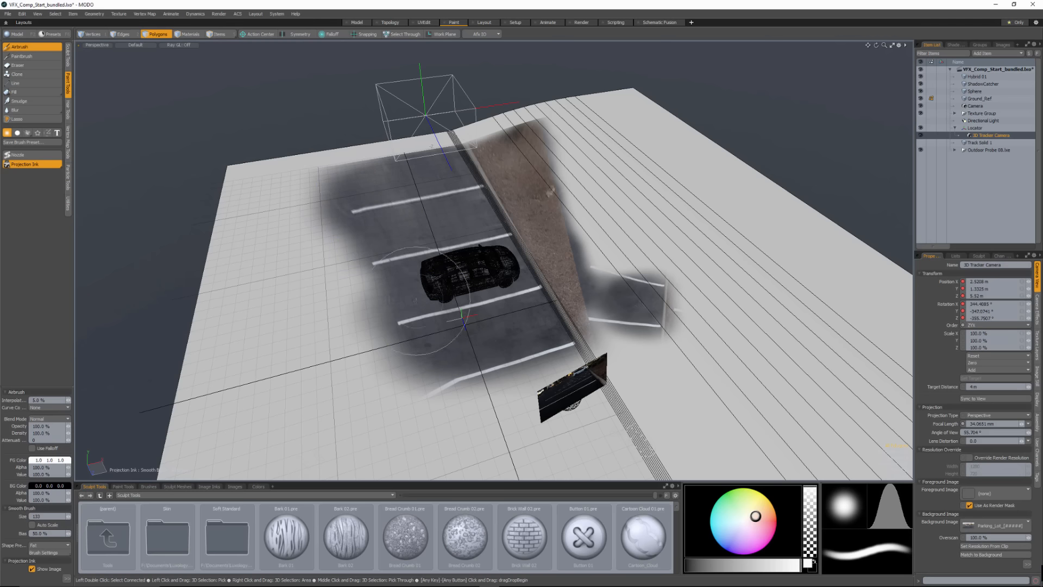
mouse_move(417, 301)
left_mouse_down()
mouse_move(342, 192)
mouse_move(435, 287)
mouse_move(381, 260)
mouse_move(326, 184)
mouse_move(340, 192)
left_mouse_up()
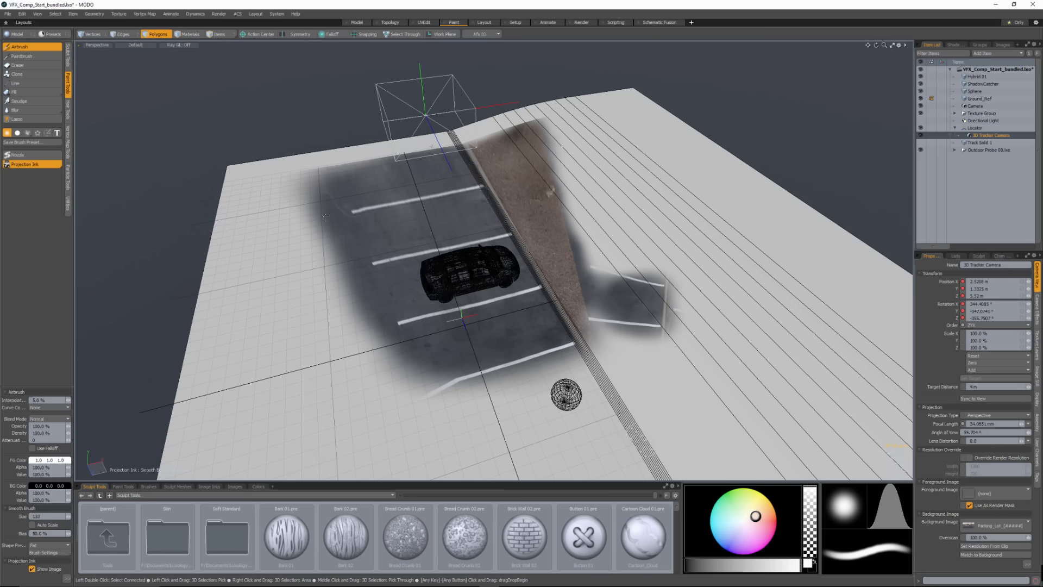
- Drop the active paint tools and selections, and switch to the Setup layout
left_click_drag(718, 454, 656, 386, "alt")
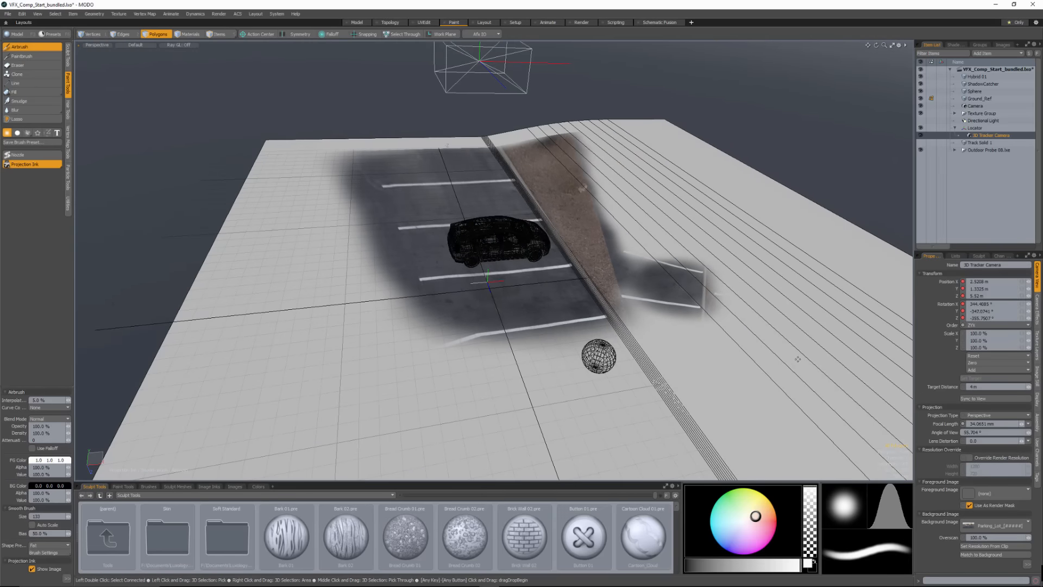
key("Escape")
key("Escape")
key("Escape")
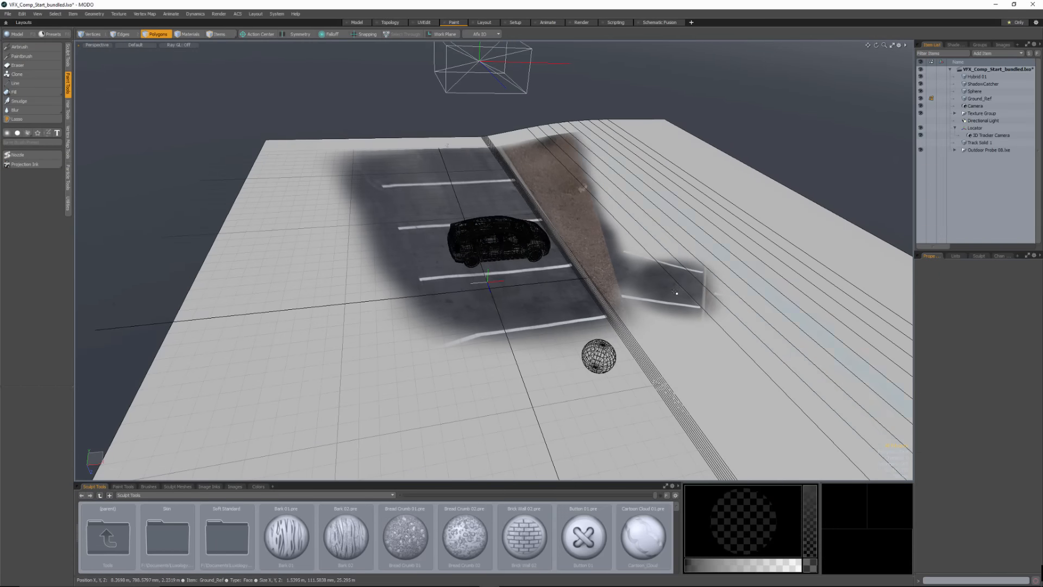
mouse_move(646, 352)
left_mouse_down("alt")
mouse_move(597, 338)
mouse_move(606, 298)
mouse_move(603, 362)
left_mouse_up("alt")
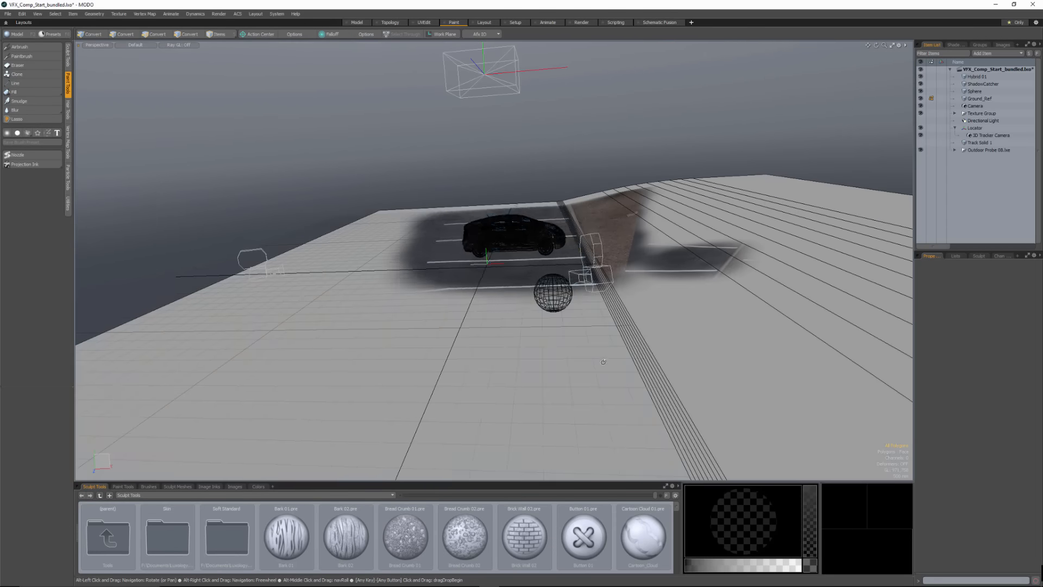
left_click(513, 23)
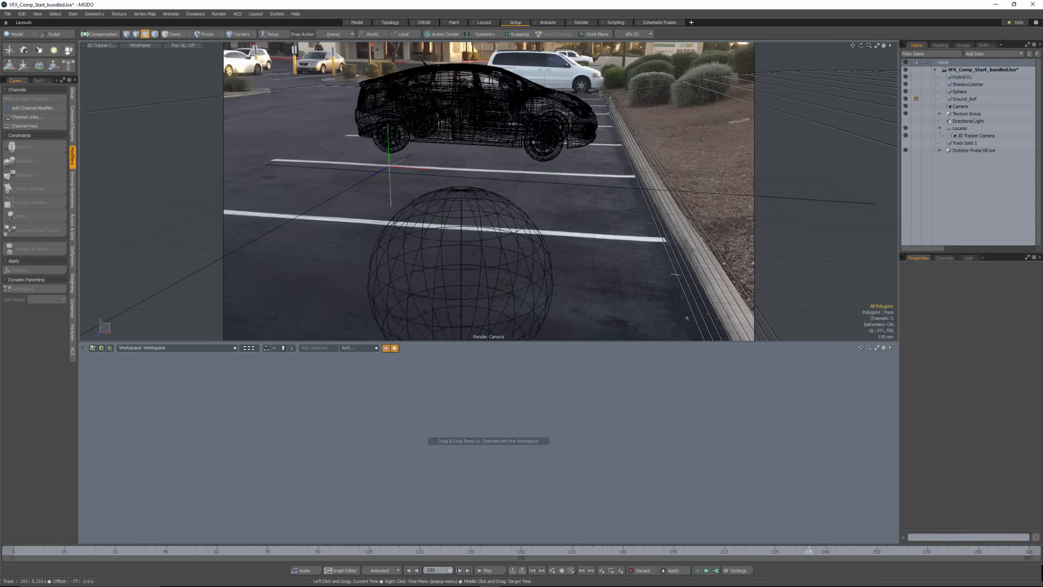
- Scrub the tracked footage back to about frame 88, where the yellow circle on the asphalt is in view
left_click(528, 554)
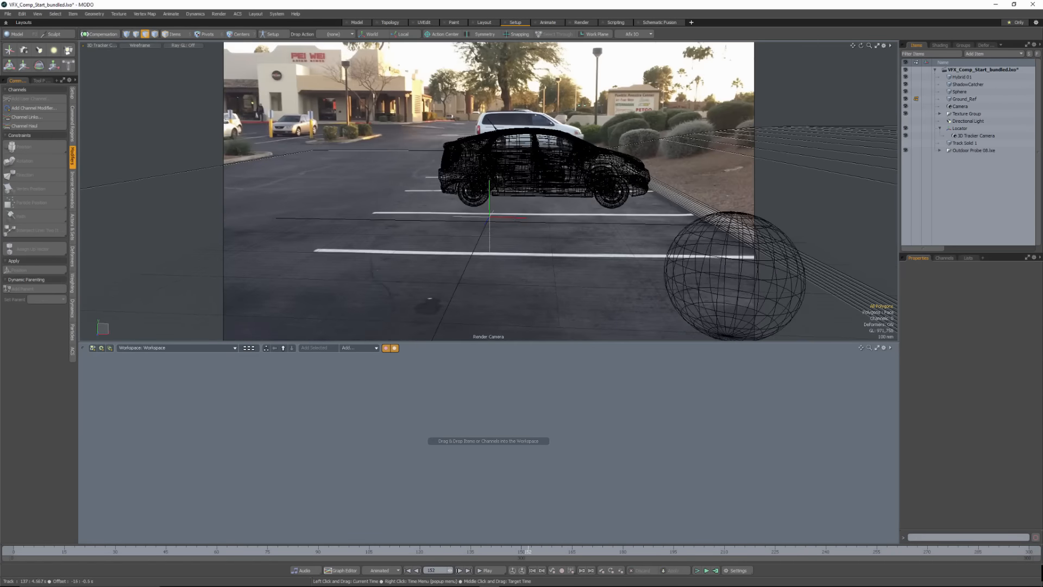
left_click_drag(528, 551, 477, 552)
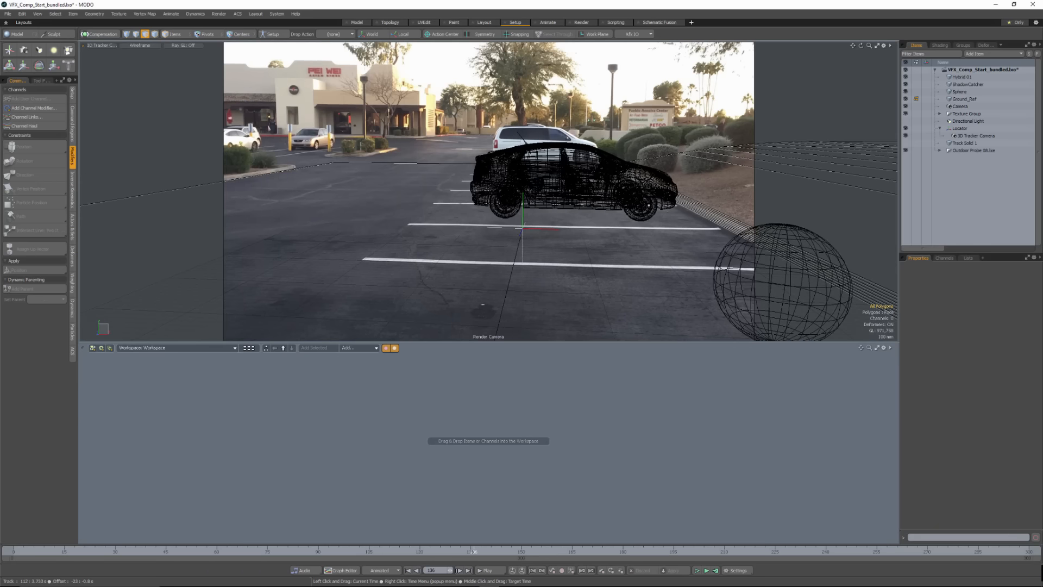
left_click(396, 551)
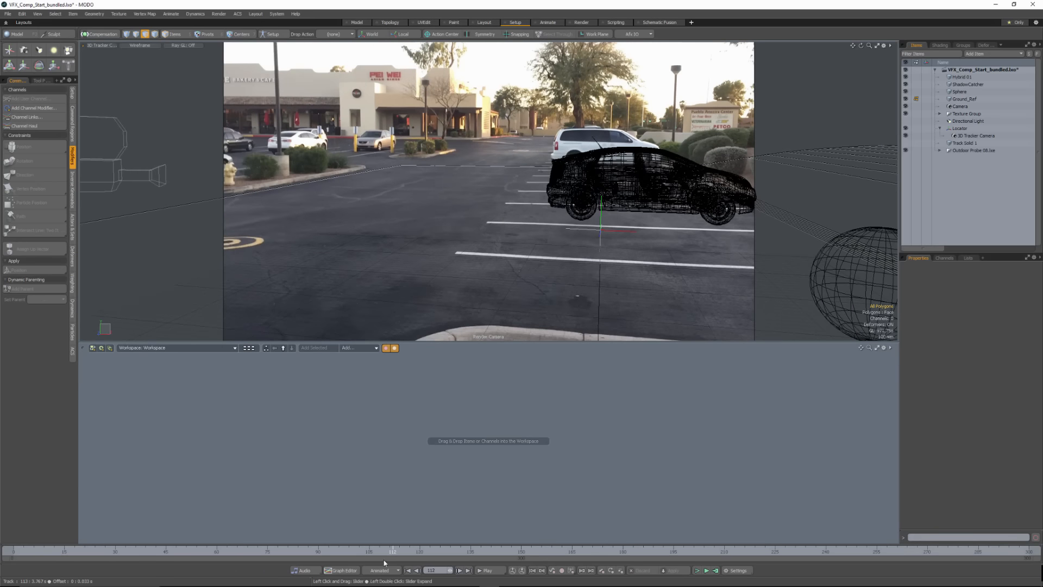
left_click(368, 551)
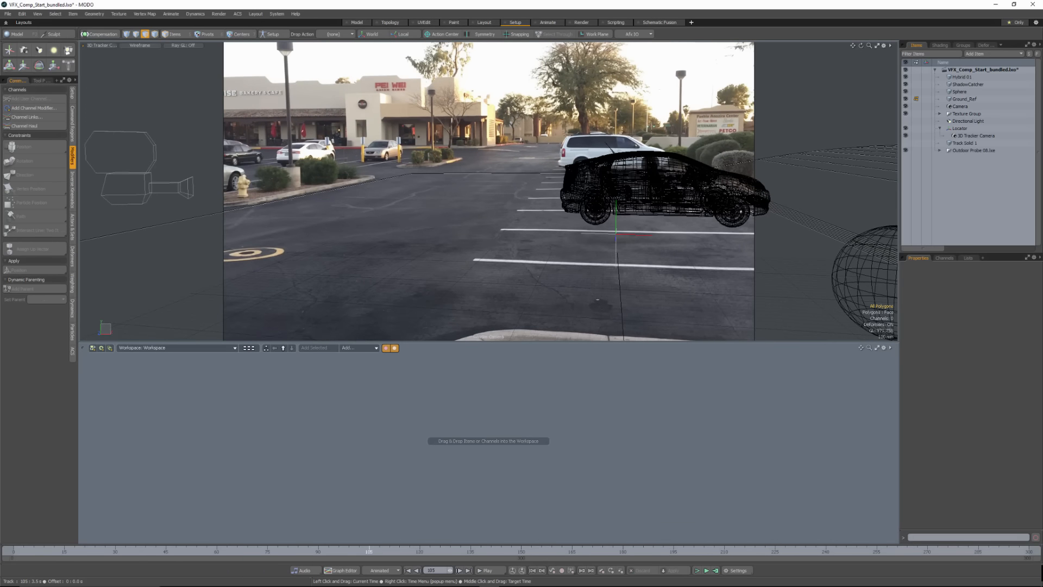
left_click(355, 551)
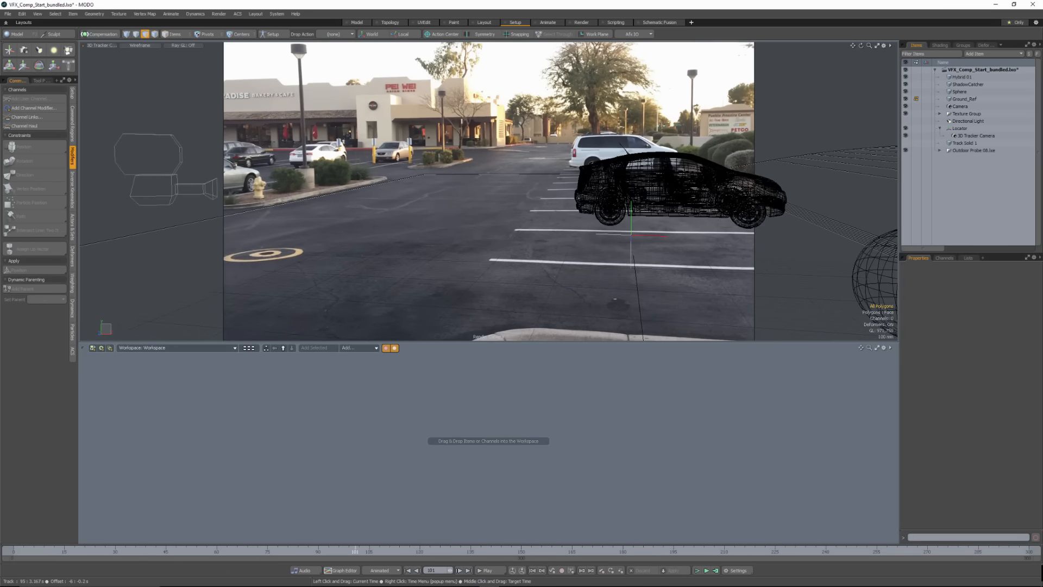
left_click(348, 551)
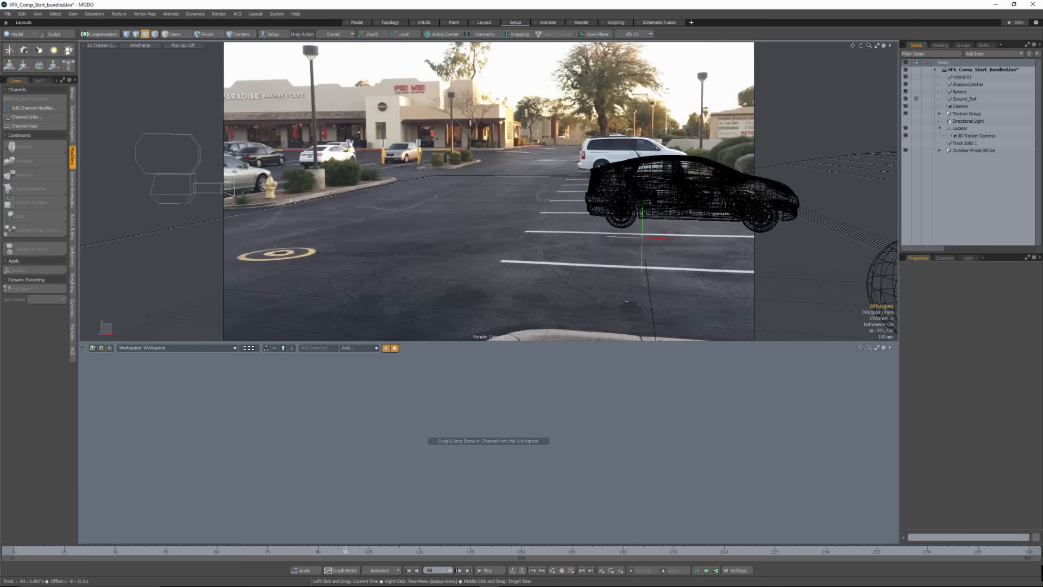
left_click(315, 551)
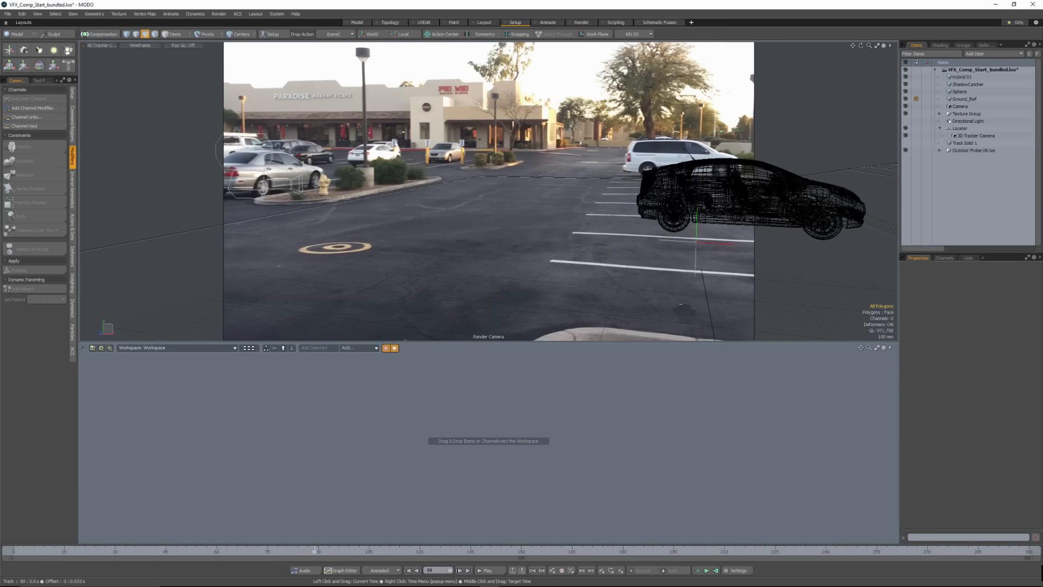
left_click(317, 551)
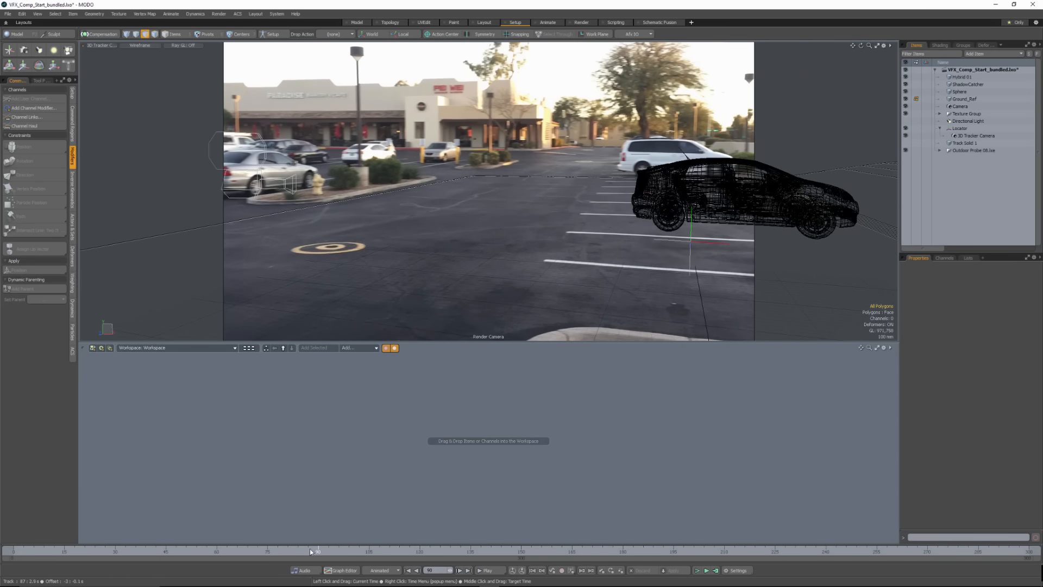
left_click(310, 551)
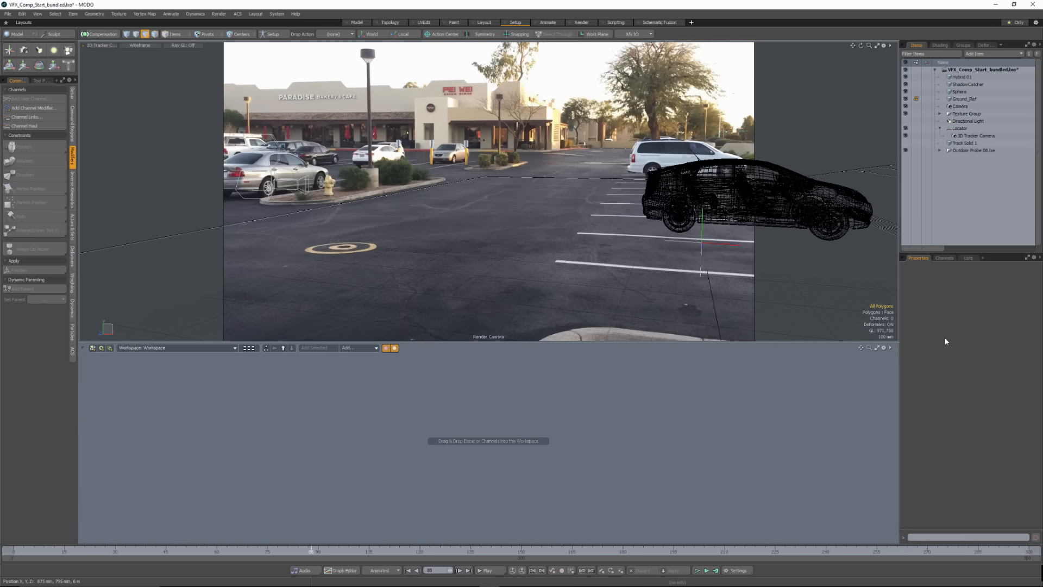
- Reassign the Parking_Lot sequence as the 3D Tracker Camera's background image to refresh it for the current frame
left_click(973, 138)
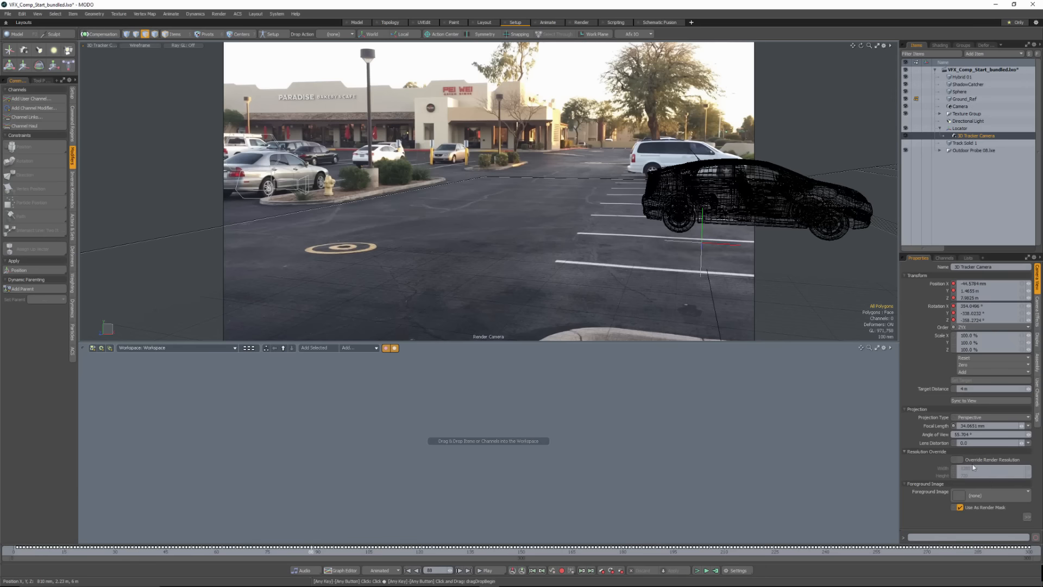
left_click(906, 276)
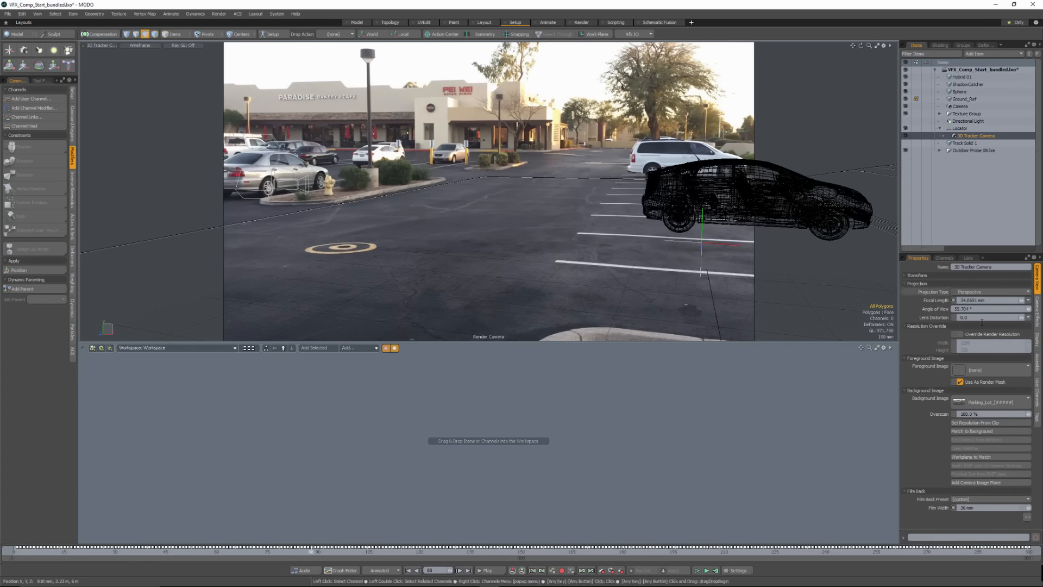
left_click(965, 401)
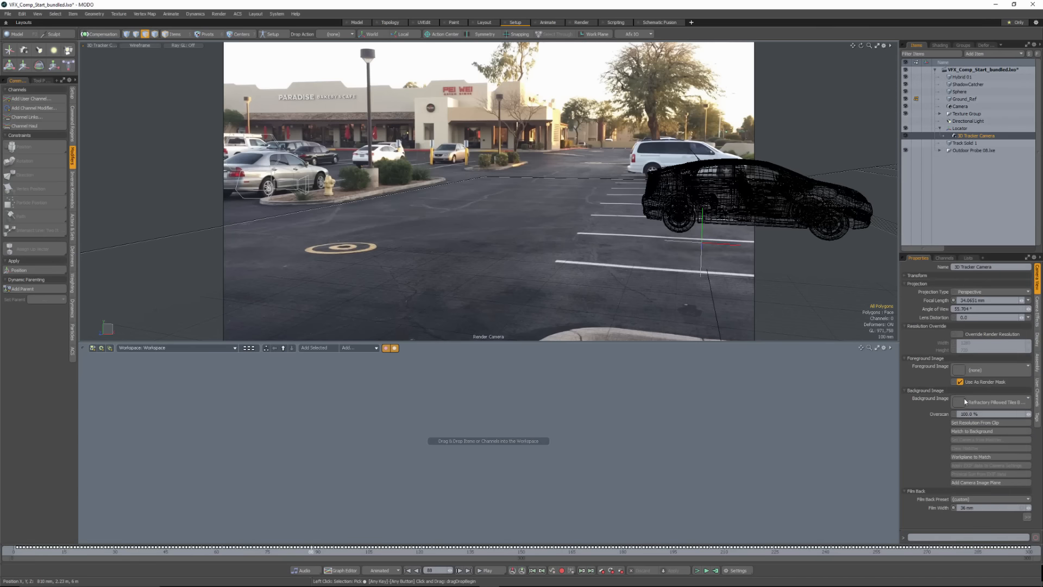
left_click(966, 401)
left_click(966, 400)
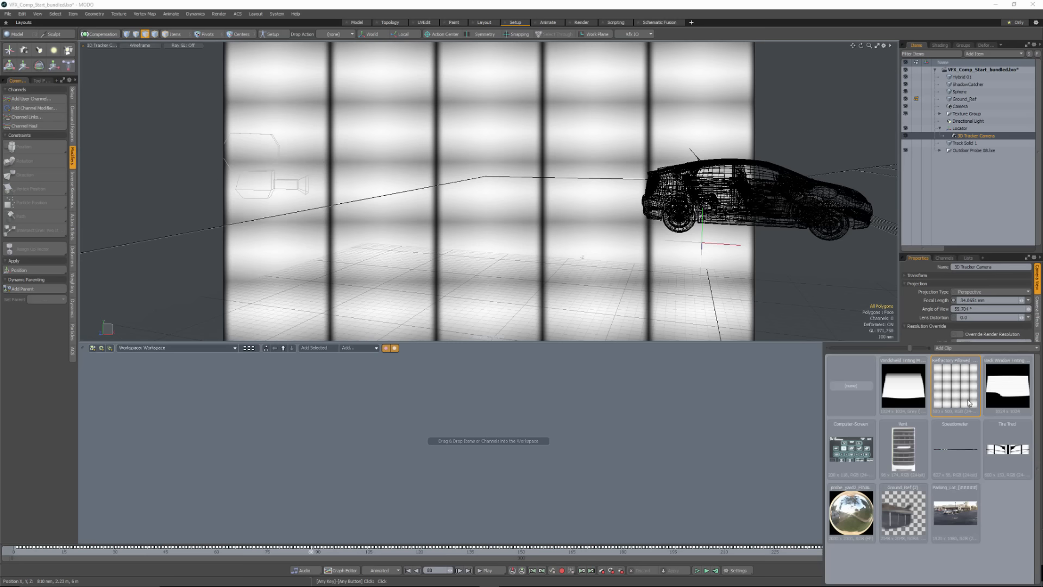
left_click(950, 517)
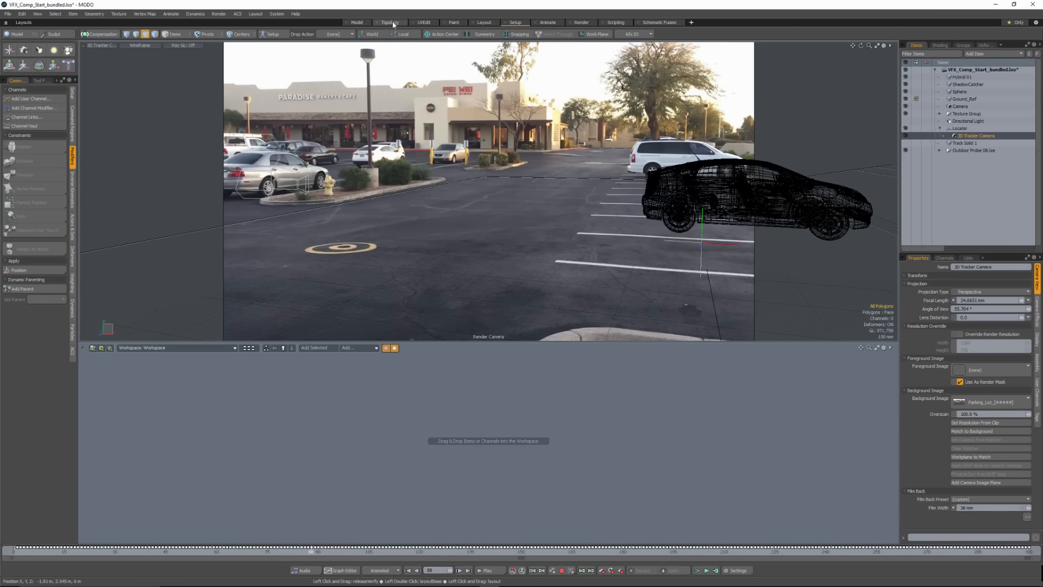
- In the Paint layout, airbrush with Projection Ink at about size 136 over the ground beyond the parking stripes, including the yellow circle
left_click(446, 23)
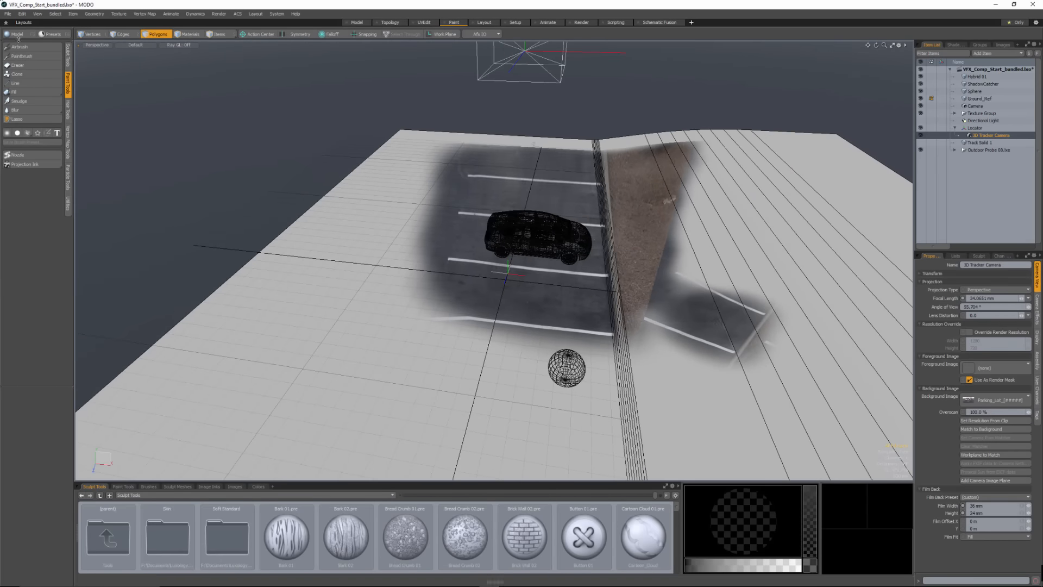
left_click(27, 48)
left_click(24, 164)
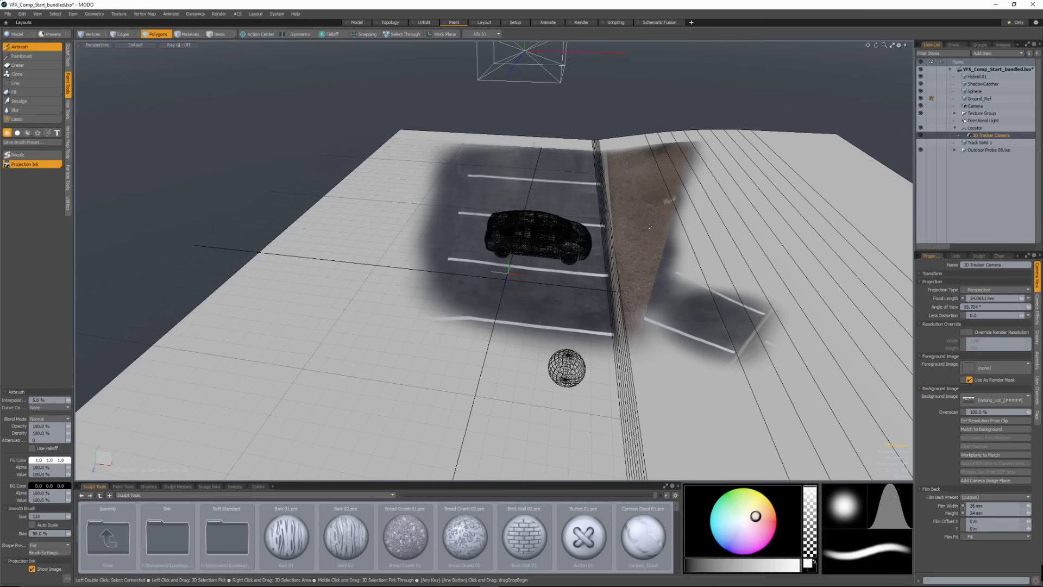
right_click_drag(473, 265, 474, 266)
mouse_move(404, 268)
left_mouse_down()
mouse_move(429, 236)
mouse_move(390, 265)
mouse_move(368, 235)
mouse_move(363, 253)
mouse_move(419, 187)
mouse_move(412, 144)
mouse_move(375, 163)
left_mouse_up()
mouse_move(399, 238)
left_mouse_down()
mouse_move(385, 276)
mouse_move(326, 271)
mouse_move(302, 234)
mouse_move(326, 217)
mouse_move(320, 209)
mouse_move(269, 239)
mouse_move(314, 186)
mouse_move(326, 195)
mouse_move(389, 171)
mouse_move(360, 197)
mouse_move(380, 169)
mouse_move(351, 139)
mouse_move(364, 173)
mouse_move(348, 163)
mouse_move(370, 157)
mouse_move(358, 149)
mouse_move(403, 156)
mouse_move(375, 193)
mouse_move(280, 262)
mouse_move(271, 248)
mouse_move(244, 293)
mouse_move(285, 312)
mouse_move(263, 301)
mouse_move(304, 296)
mouse_move(351, 310)
mouse_move(424, 298)
mouse_move(367, 305)
mouse_move(367, 318)
left_mouse_up()
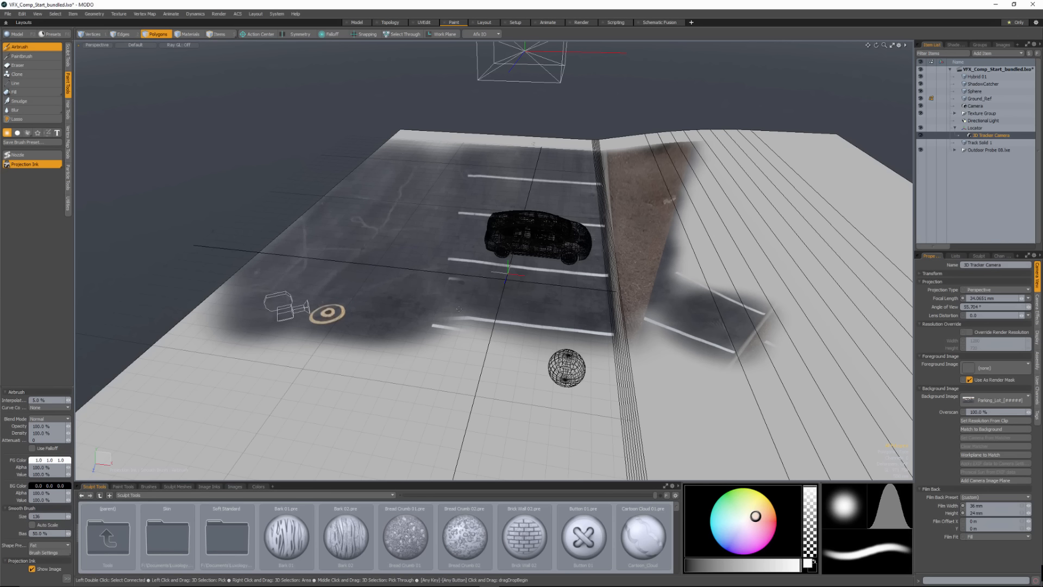
- In the Setup layout, move to frame 157 and reassign the Parking_Lot sequence as the tracker camera's background image
left_click(515, 23)
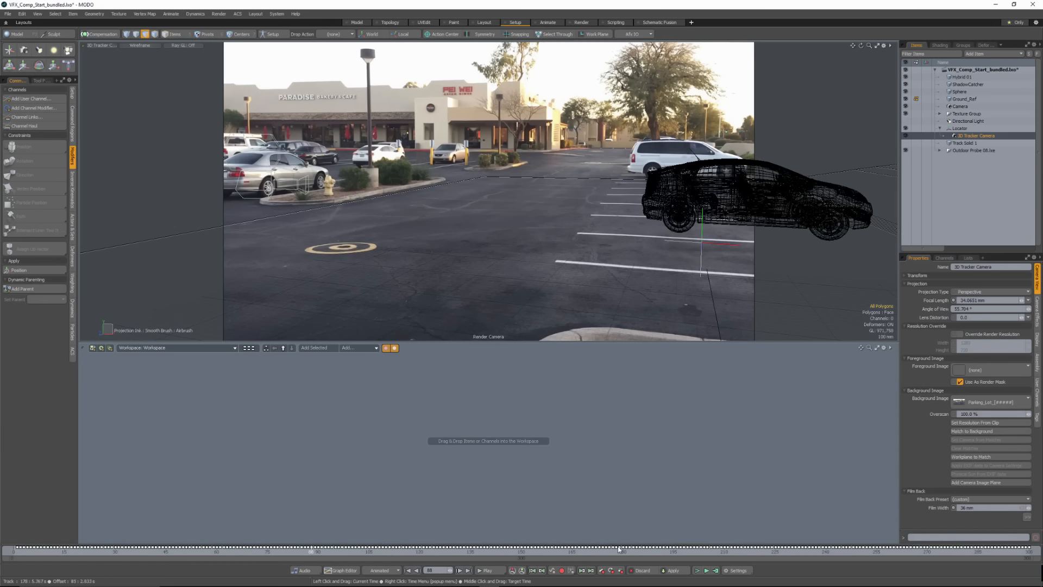
left_click(624, 552)
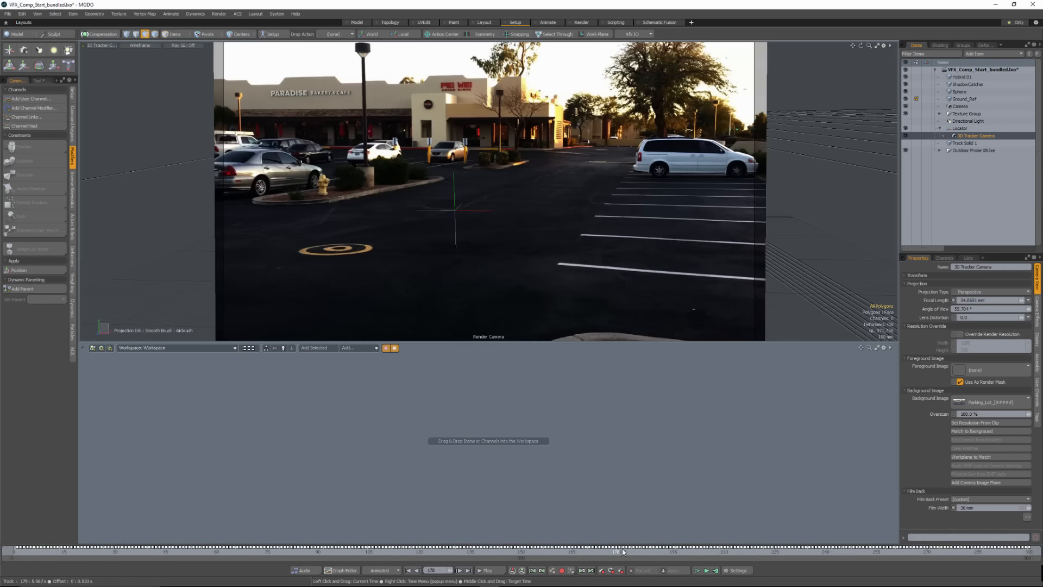
left_click(683, 551)
left_click(687, 551)
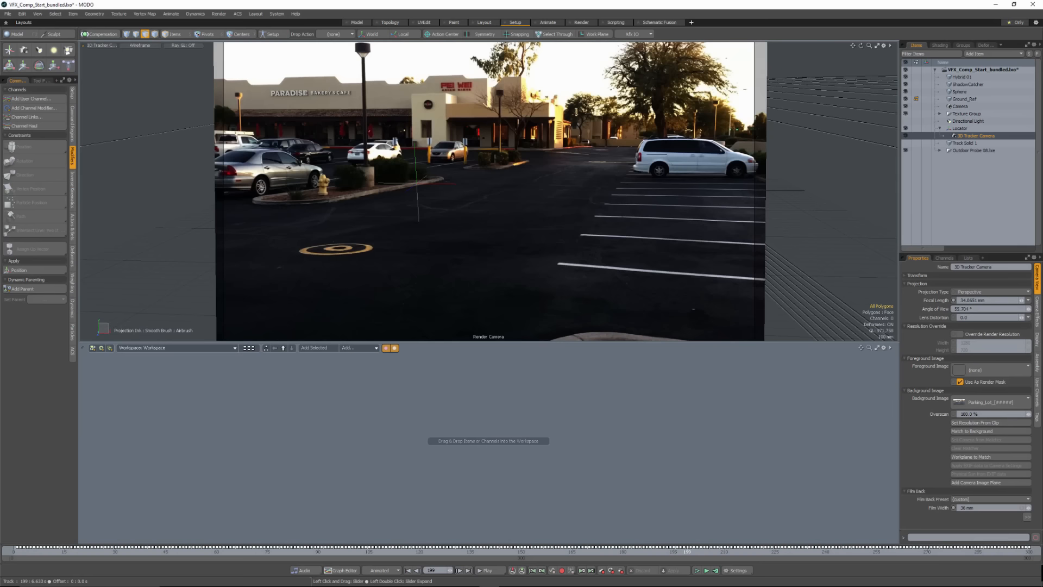
left_click(691, 552)
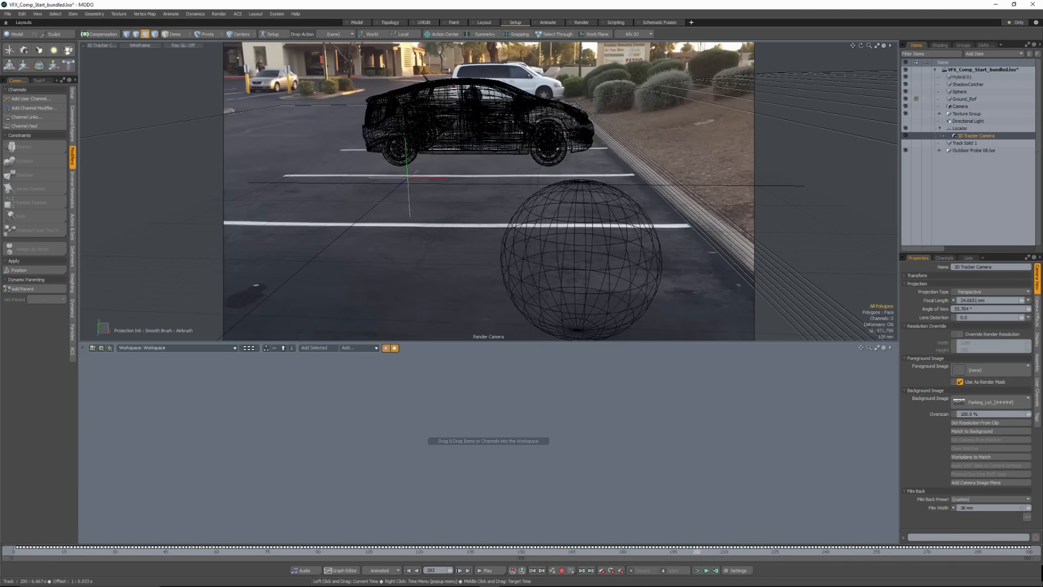
left_click_drag(697, 551, 544, 552)
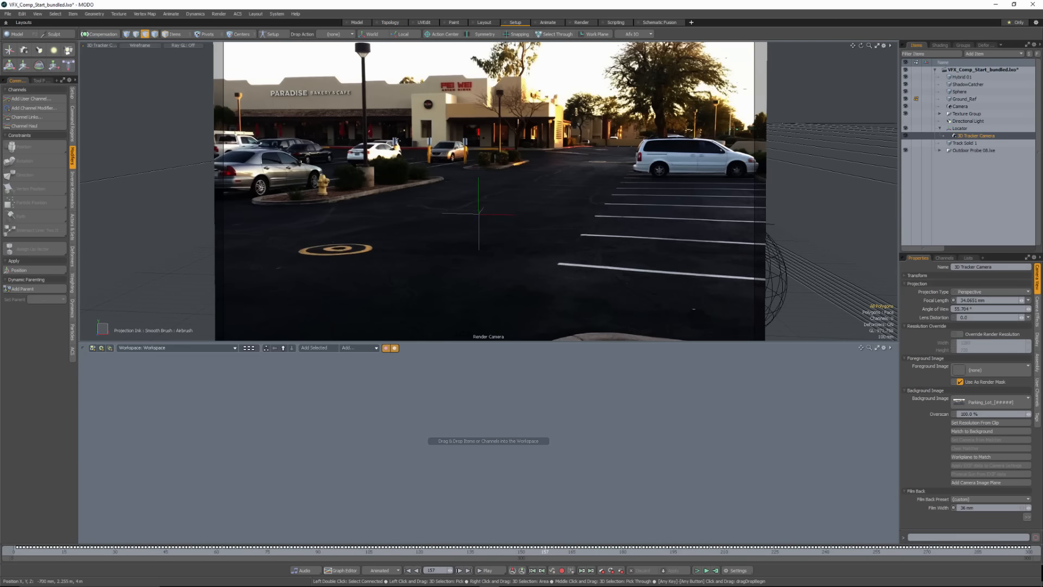
left_click(990, 402)
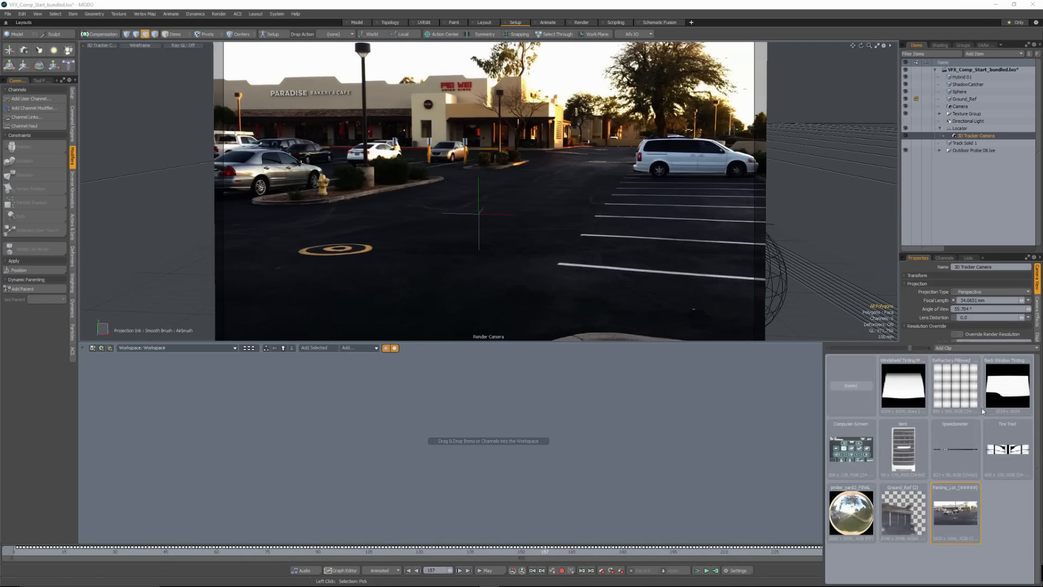
left_click(957, 512)
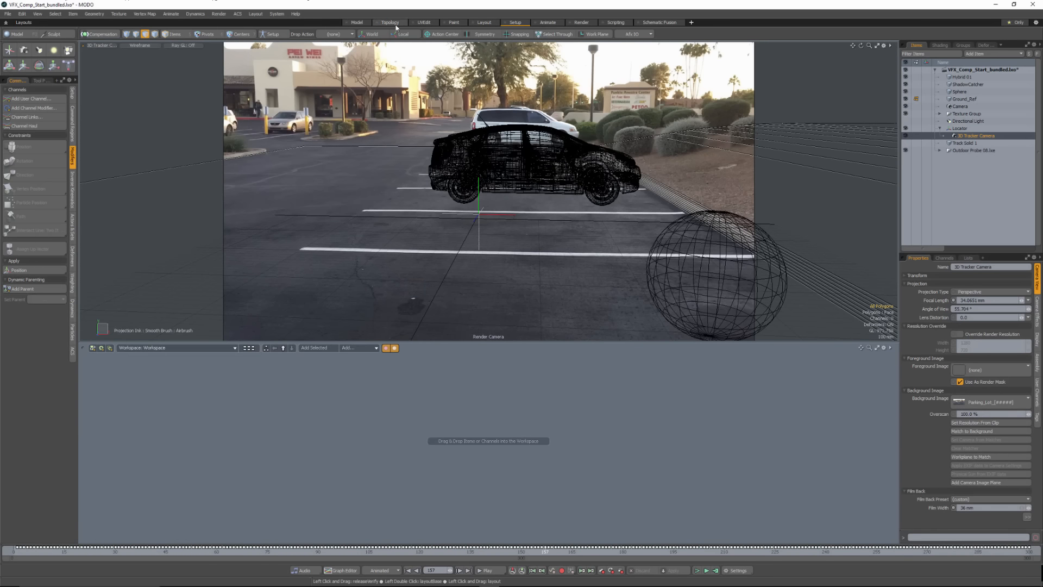
- Switch to the Paint layout and test the Projection Ink airbrush on the nearest parking stripe, undoing the trial strokes
left_click(453, 22)
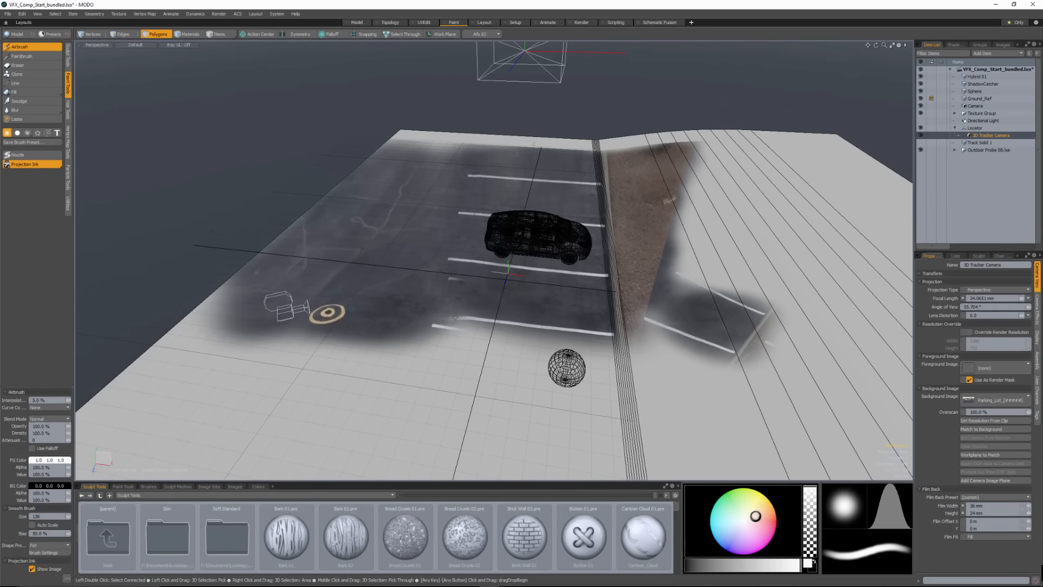
left_click_drag(456, 317, 452, 317)
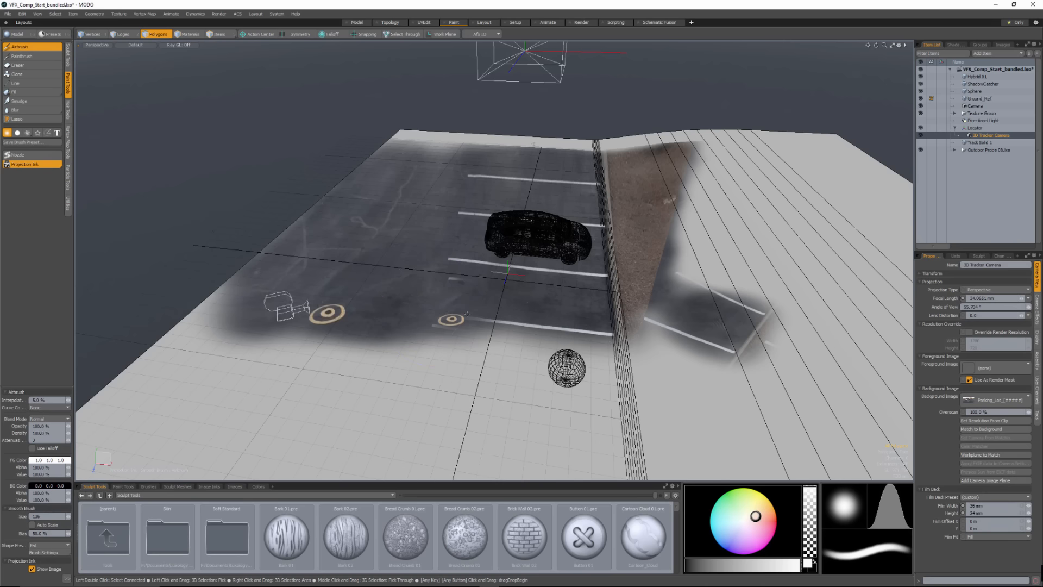
key("ctrl+z")
left_click(31, 165)
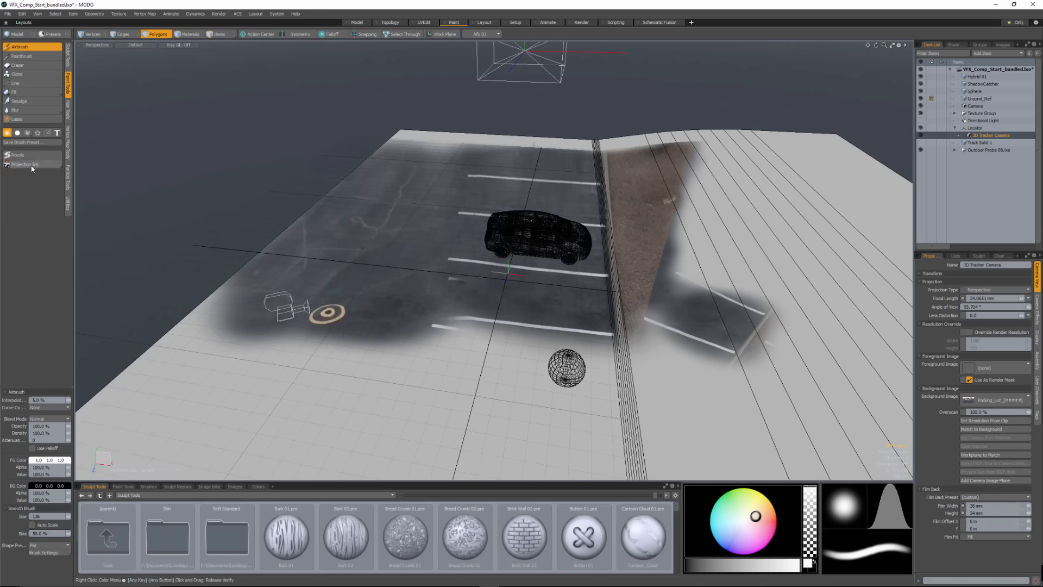
left_click(20, 119)
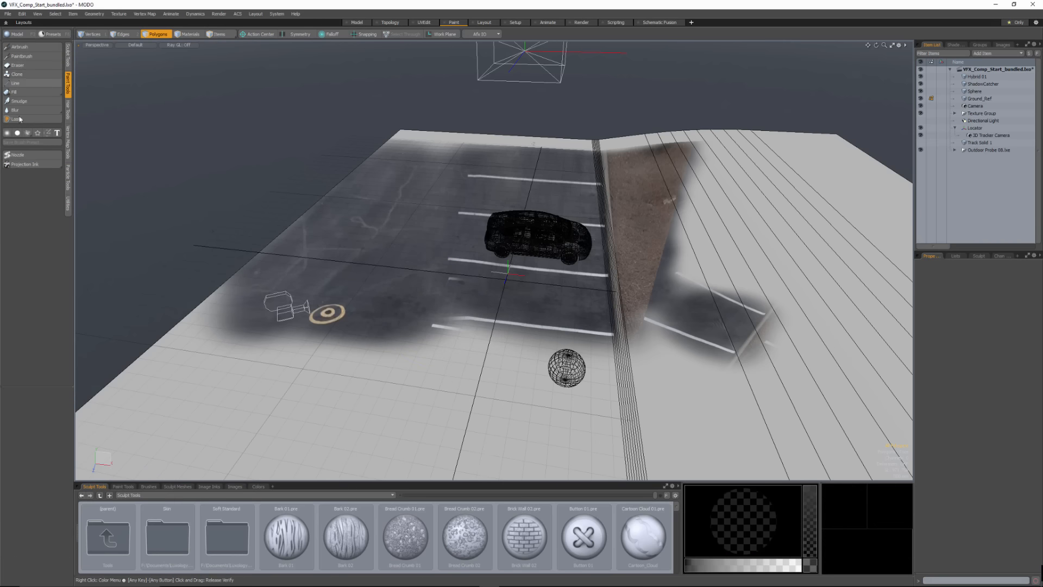
left_click(13, 48)
left_click(22, 164)
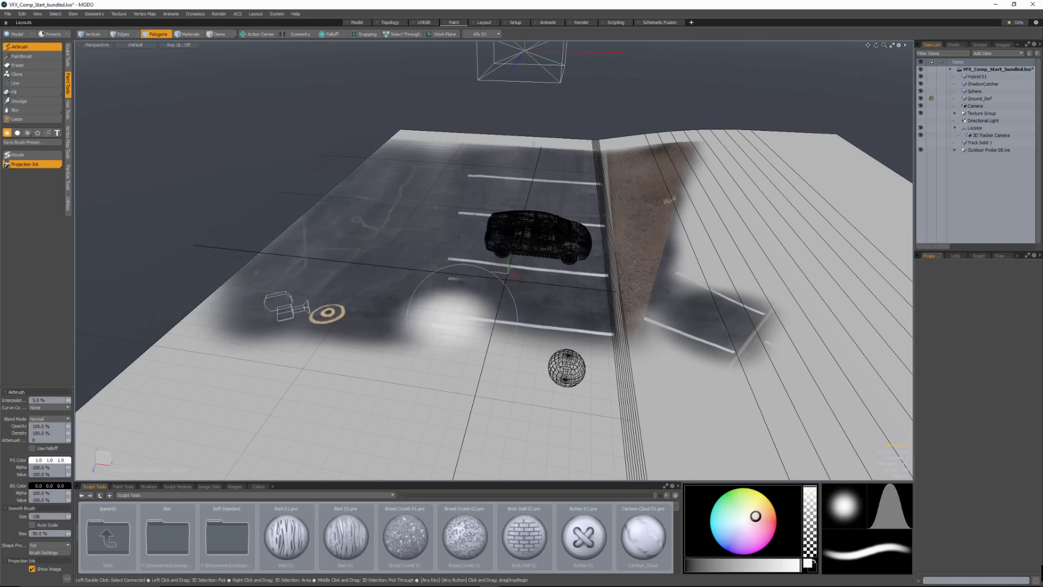
left_click_drag(463, 319, 462, 318)
key("ctrl+z")
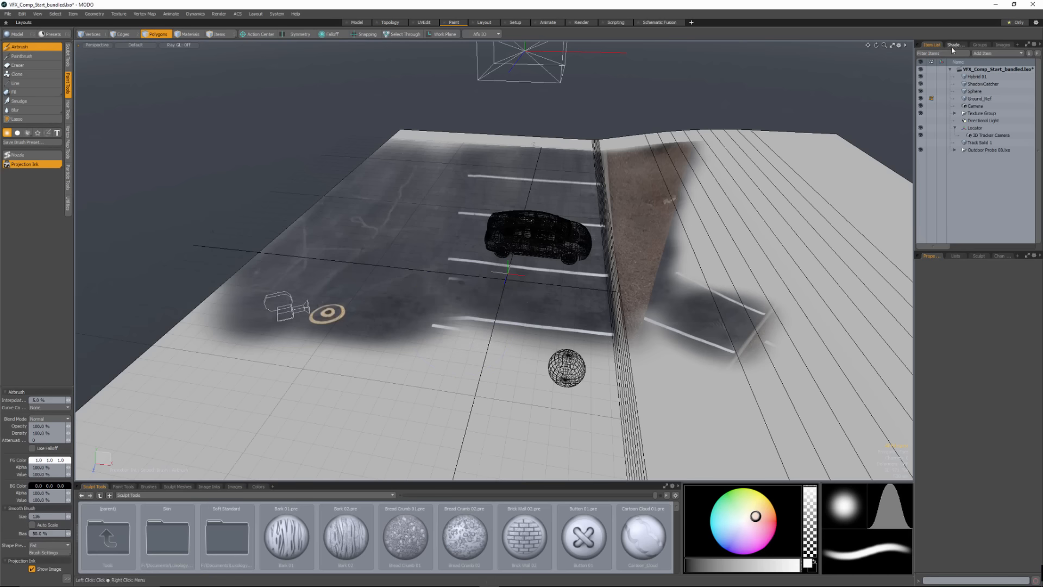
- Select the 3D Tracker Camera, airbrush its projection along the nearest parking stripe at about size 70, and touch up the asphalt with the Clone tool
left_click(989, 135)
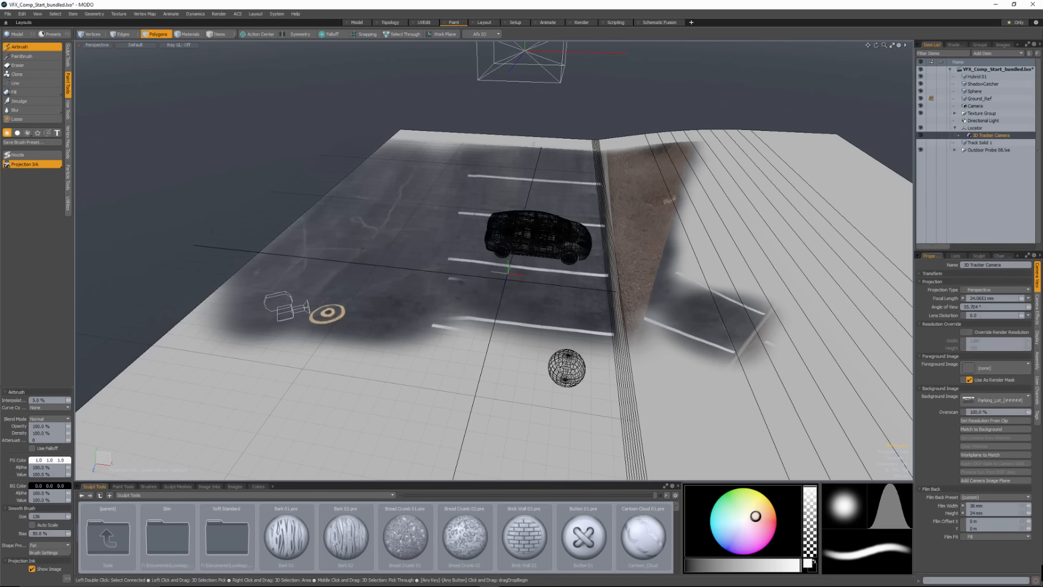
mouse_move(442, 317)
left_mouse_down()
mouse_move(584, 331)
mouse_move(419, 294)
mouse_move(446, 283)
mouse_move(458, 299)
left_mouse_up()
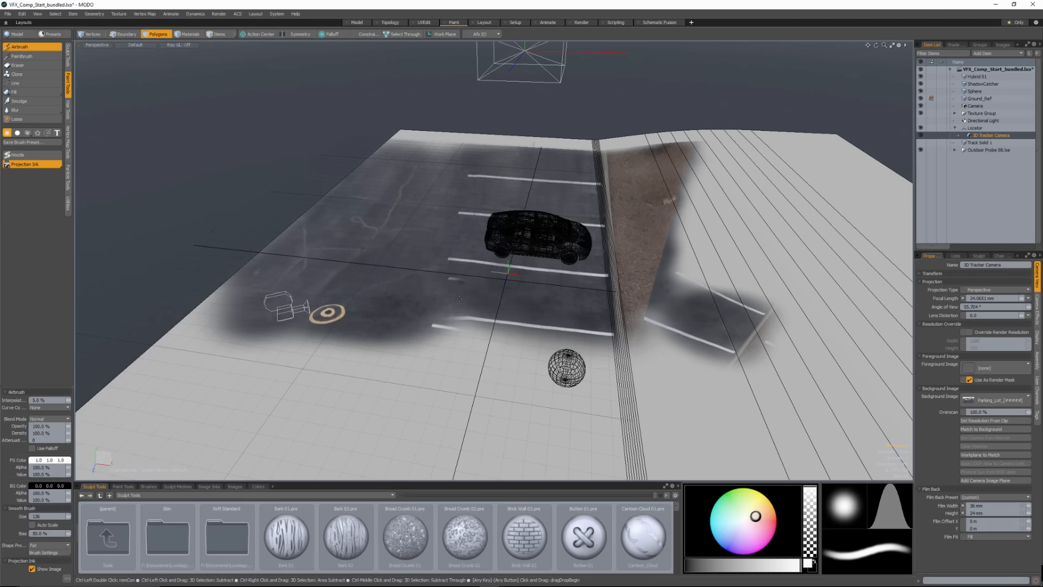
right_click_drag(464, 294, 438, 294)
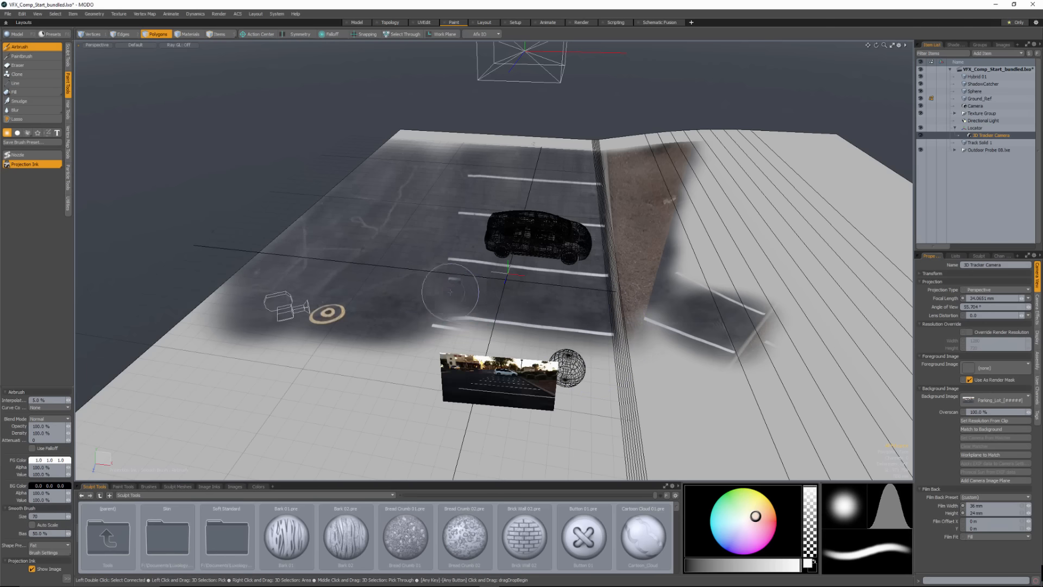
mouse_move(435, 287)
left_mouse_down()
mouse_move(483, 322)
mouse_move(596, 329)
left_mouse_up()
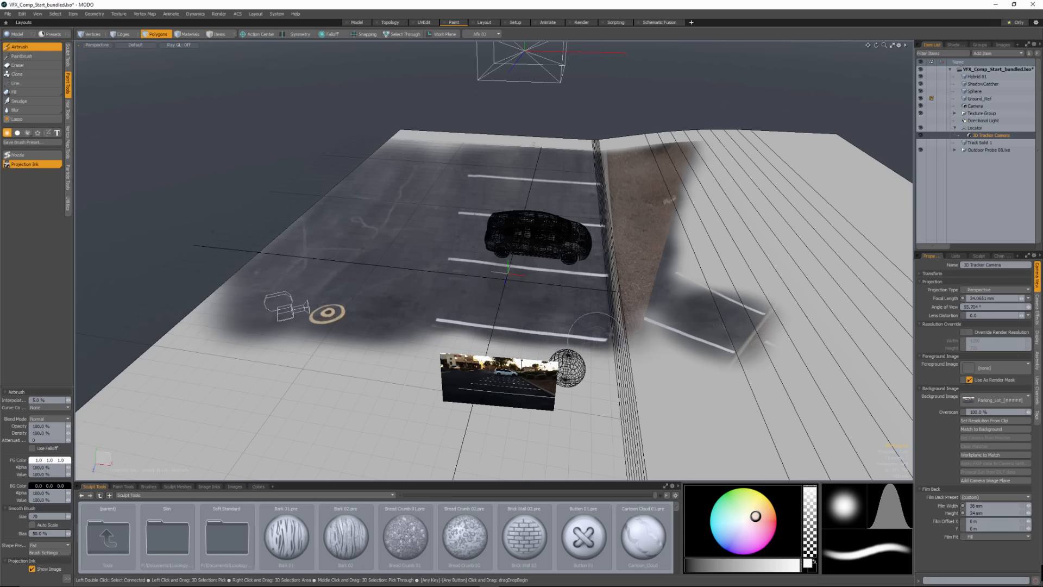
left_click_drag(419, 298, 412, 293)
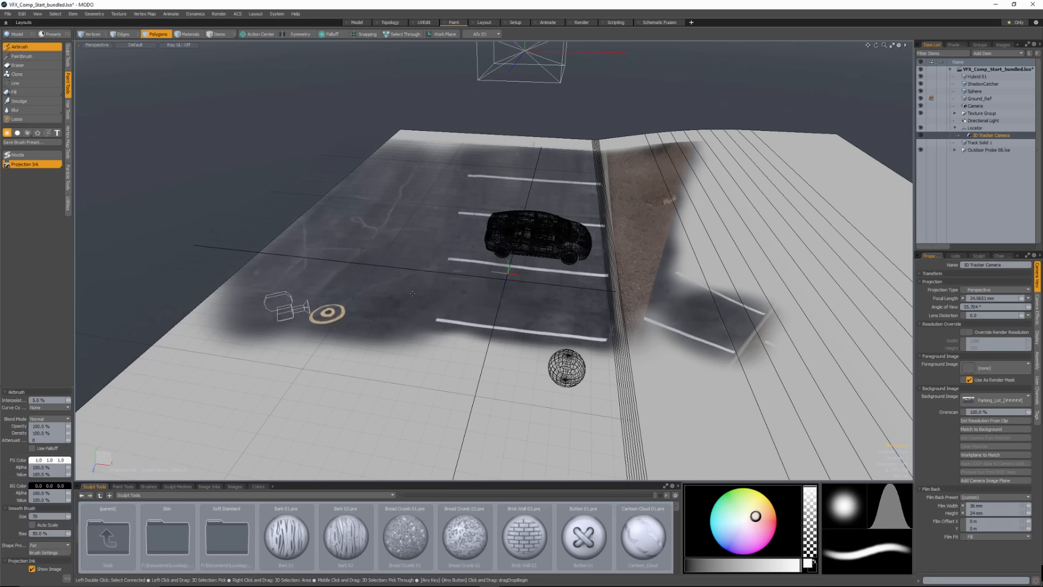
left_click_drag(398, 175, 434, 164)
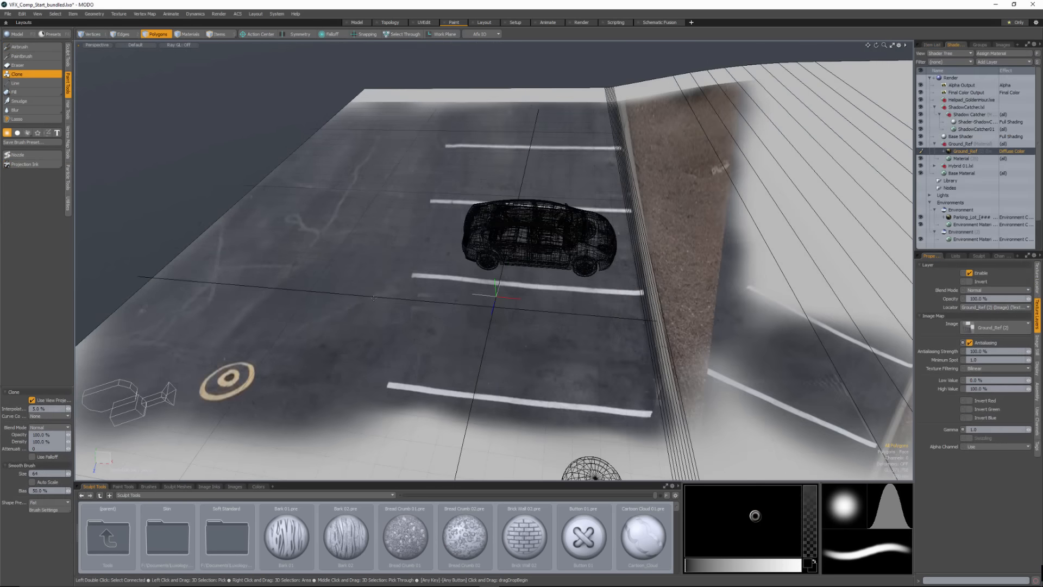
mouse_move(500, 331)
left_mouse_down("alt")
mouse_move(481, 322)
mouse_move(526, 314)
mouse_move(514, 315)
left_mouse_up("alt")
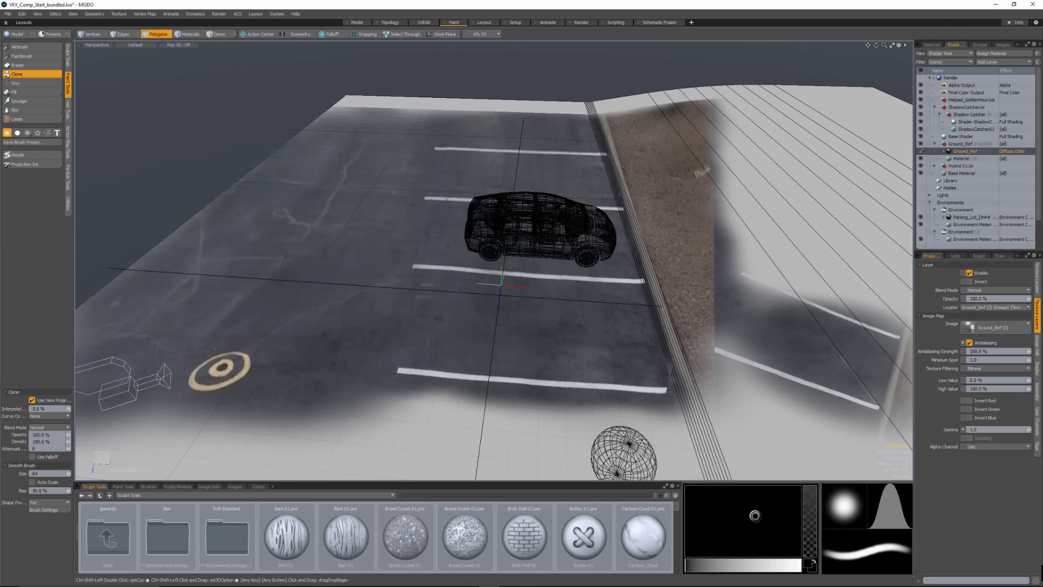
- Save the scene as VFX_Comp_Progress1.lxo and save the painted Ground_Ref image
key("ctrl+shift+s")
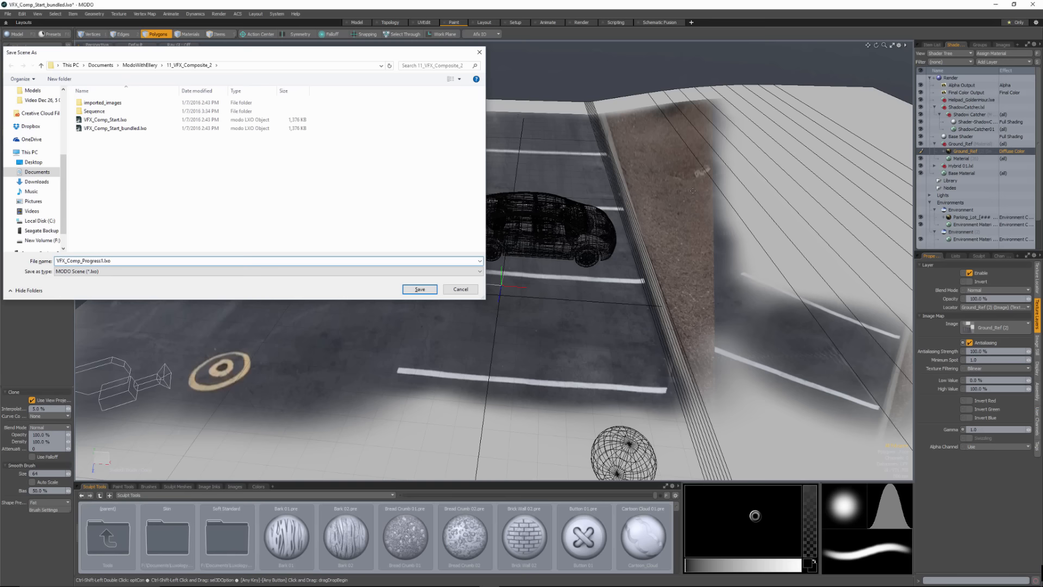
key("Return")
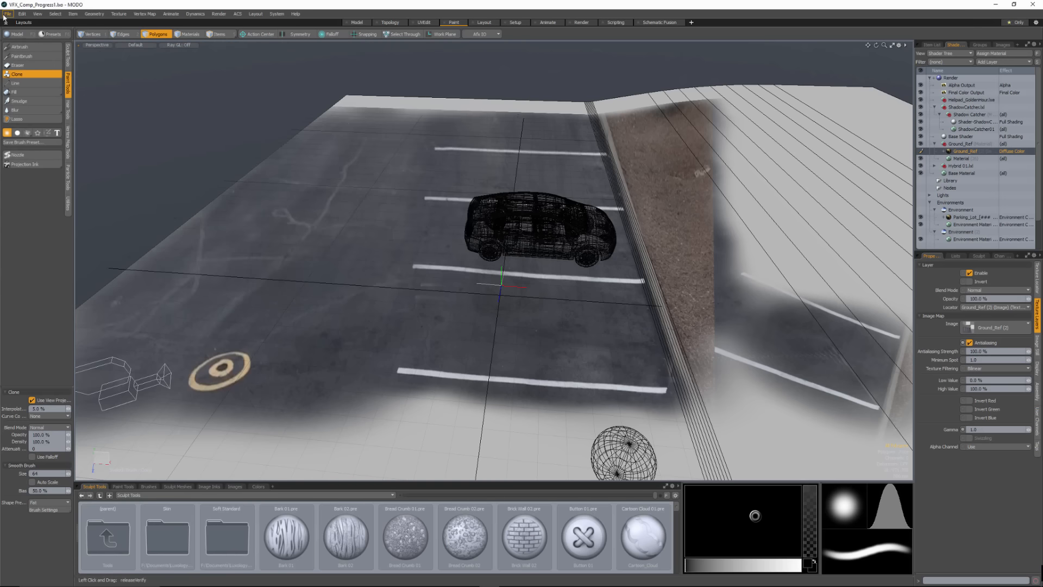
left_click(7, 13)
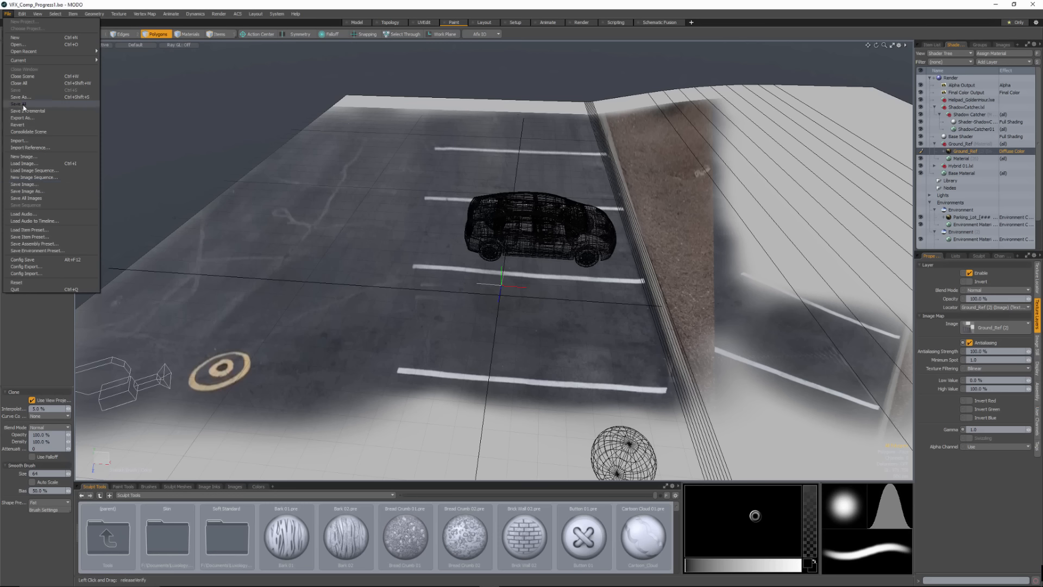
left_click(33, 184)
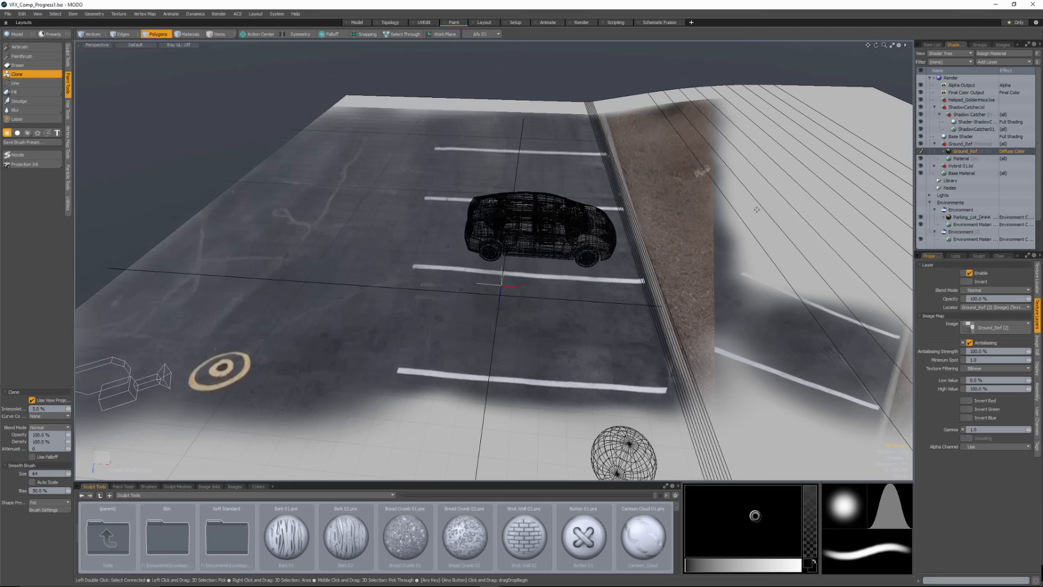
- Set up the Airbrush with Projection Ink and a smaller hard brush, and select the 3D Tracker Camera as the projector
mouse_move(524, 258)
left_mouse_down("alt")
mouse_move(557, 259)
mouse_move(527, 258)
left_mouse_up("alt")
left_click_drag(527, 258, 448, 258, "alt+shift")
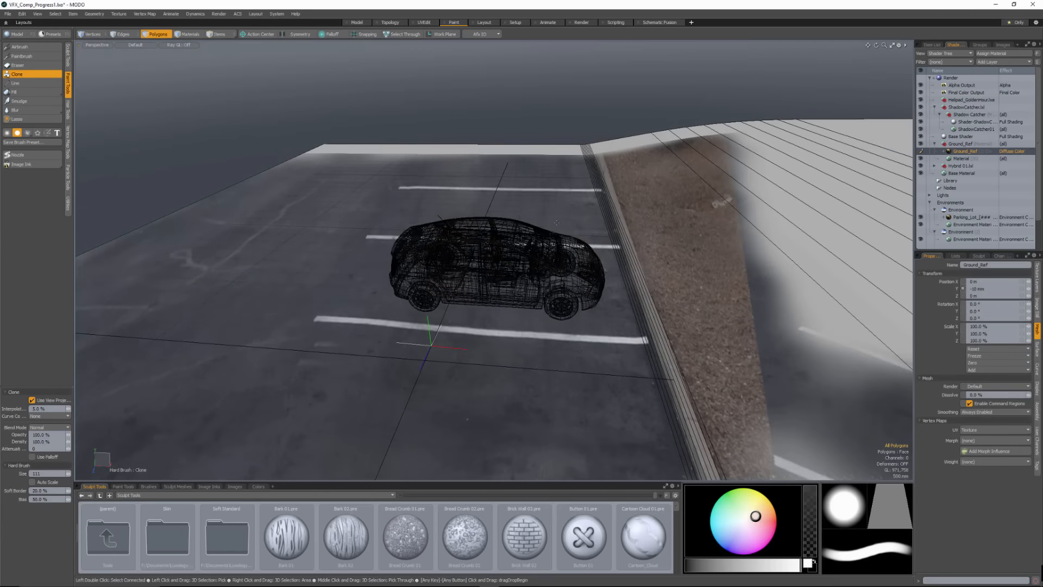
left_click_drag(469, 263, 473, 239, "alt+shift")
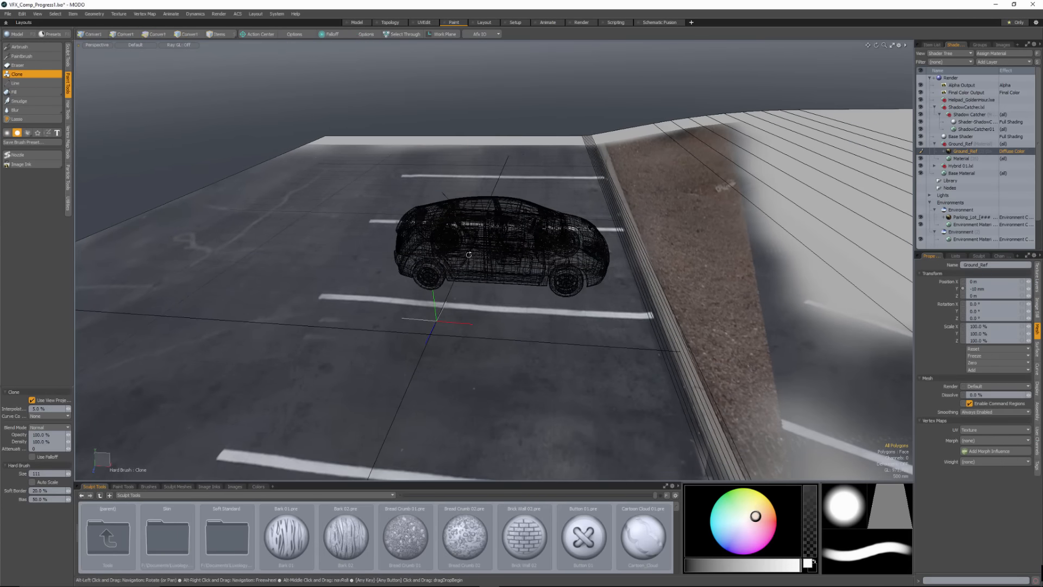
mouse_move(473, 347)
left_mouse_down("alt+shift")
mouse_move(535, 255)
mouse_move(537, 281)
mouse_move(444, 266)
mouse_move(474, 297)
mouse_move(467, 265)
mouse_move(436, 267)
mouse_move(435, 249)
left_mouse_up("alt+shift")
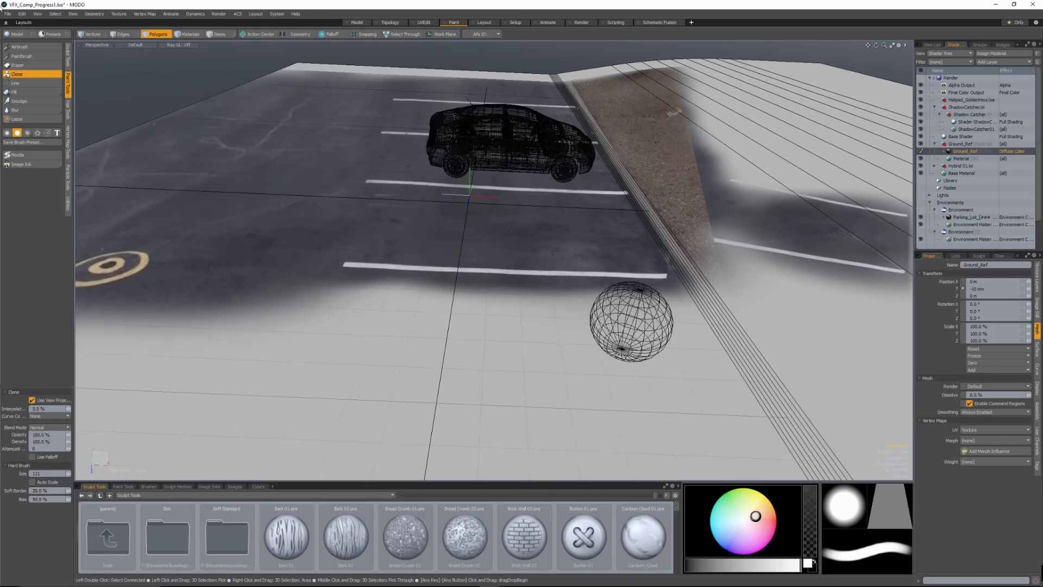
left_click(27, 48)
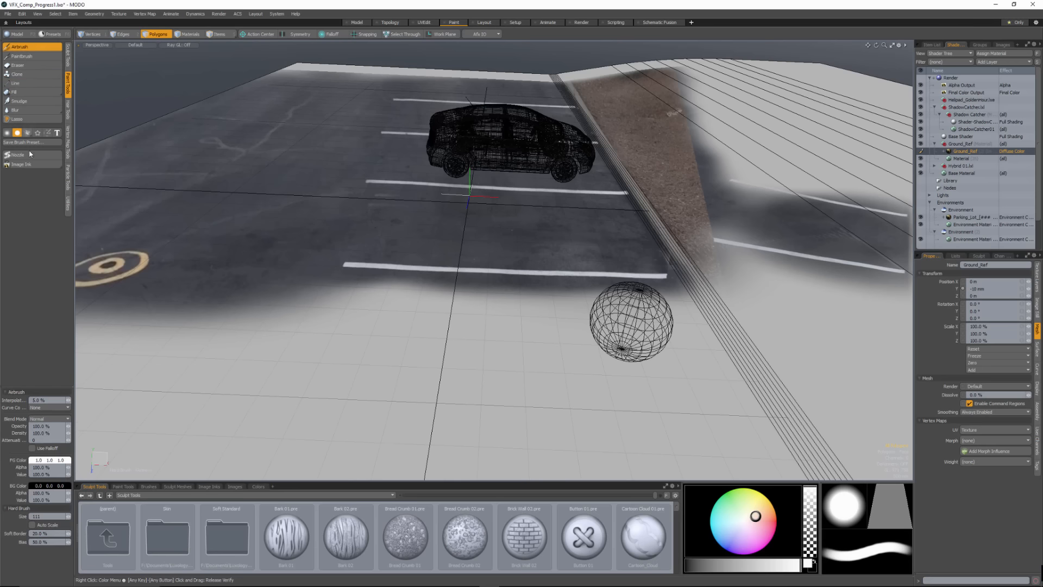
left_click(22, 166)
left_click(25, 194)
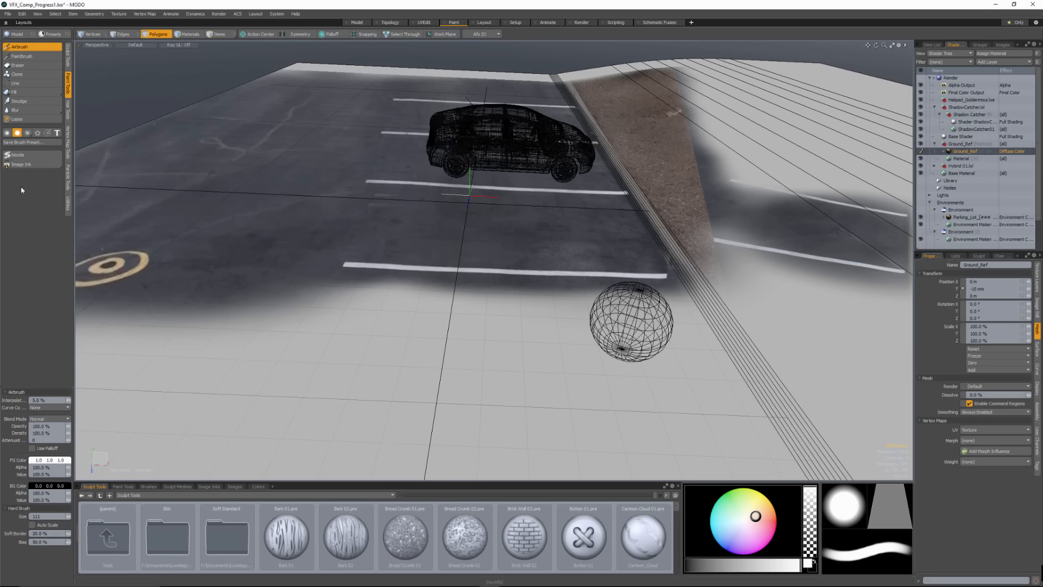
left_click(932, 44)
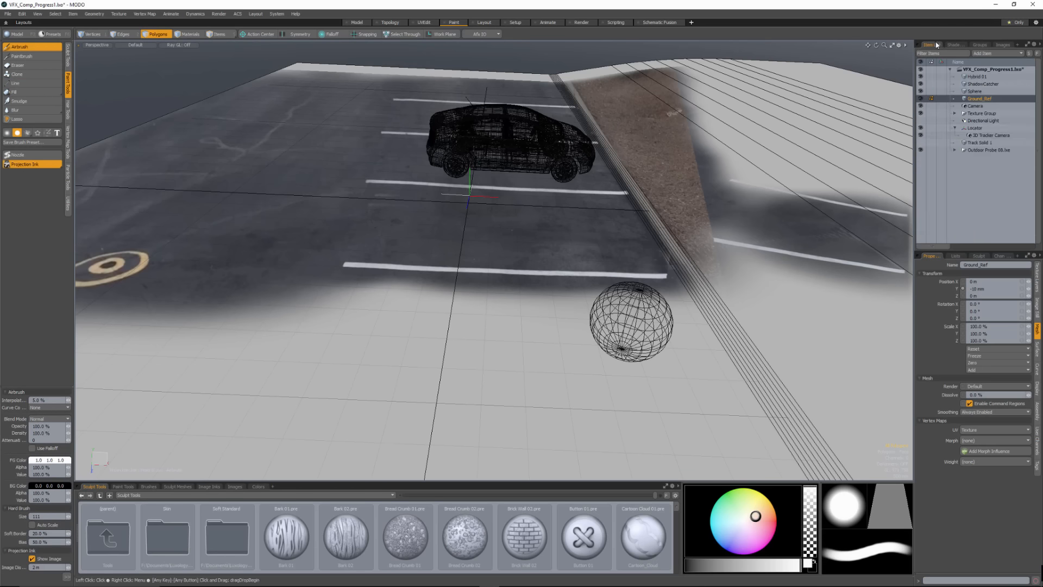
left_click(990, 134)
scroll(597, 207, "down", 4)
mouse_move(553, 258)
left_mouse_down("alt+shift")
mouse_move(608, 204)
mouse_move(532, 261)
left_mouse_up("alt+shift")
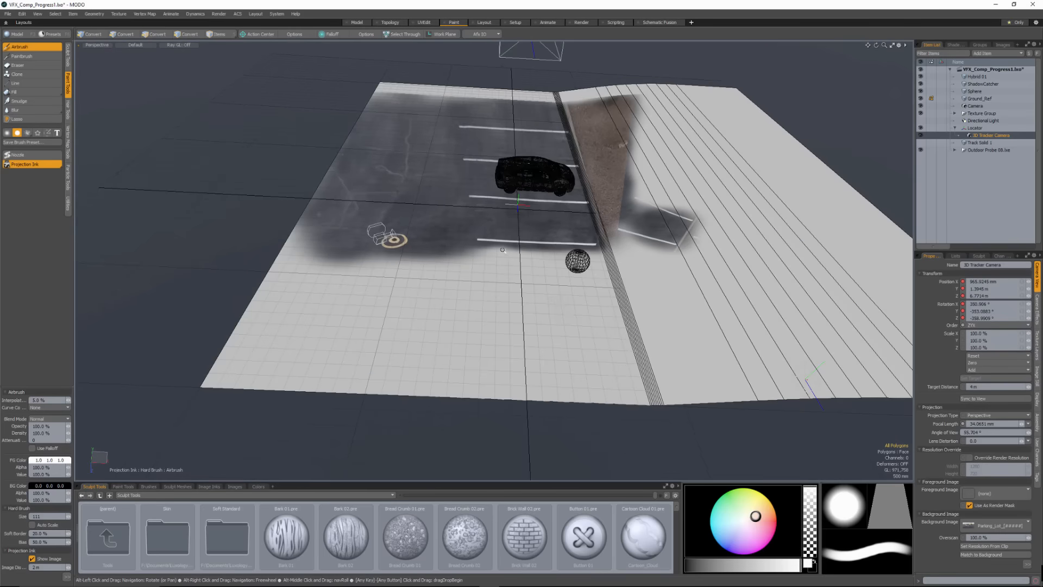
scroll(512, 266, "up", 3)
right_click_drag(511, 265, 503, 265)
left_click_drag(593, 284, 571, 278, "alt+shift")
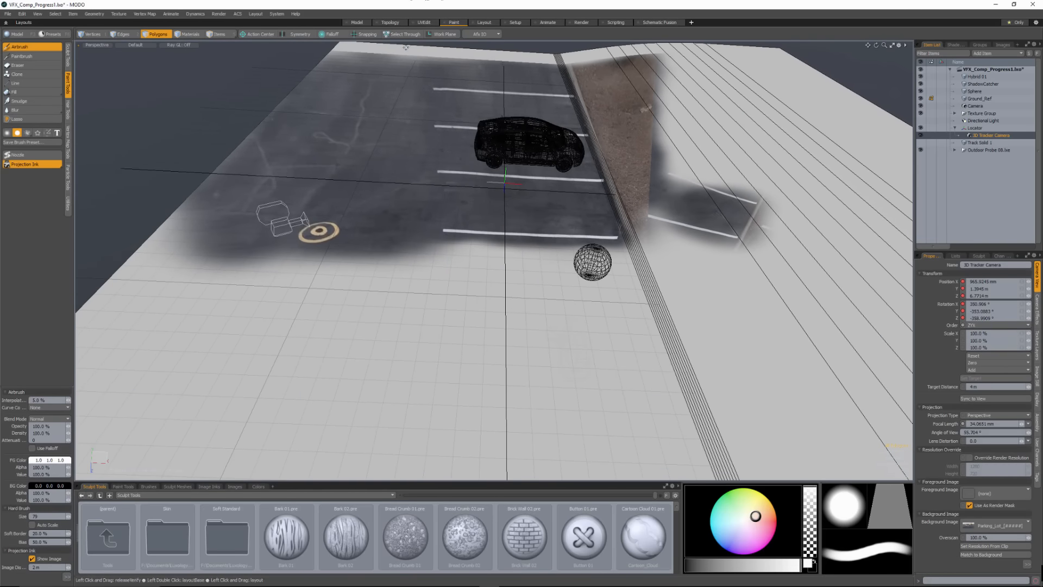
- In the Setup layout, move to frame 169 and reassign the Parking_Lot sequence as the tracker camera's background image
left_click(513, 23)
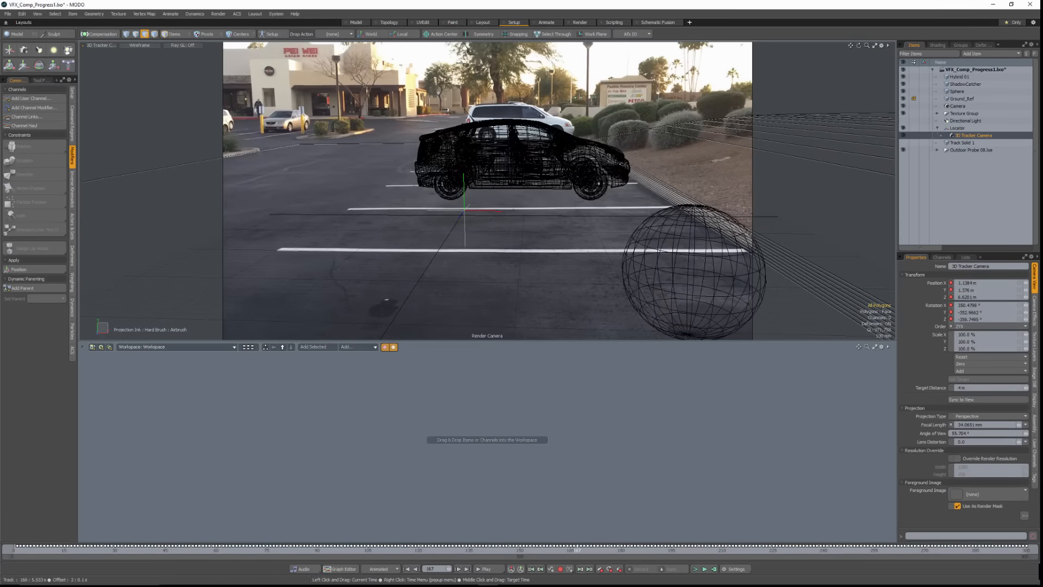
left_click_drag(578, 552, 585, 552)
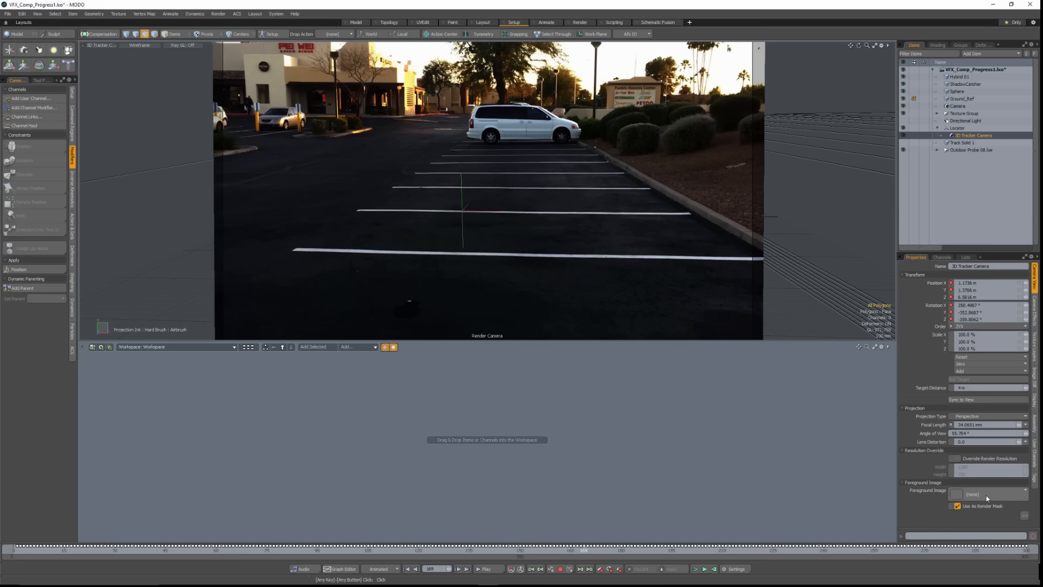
left_click(903, 275)
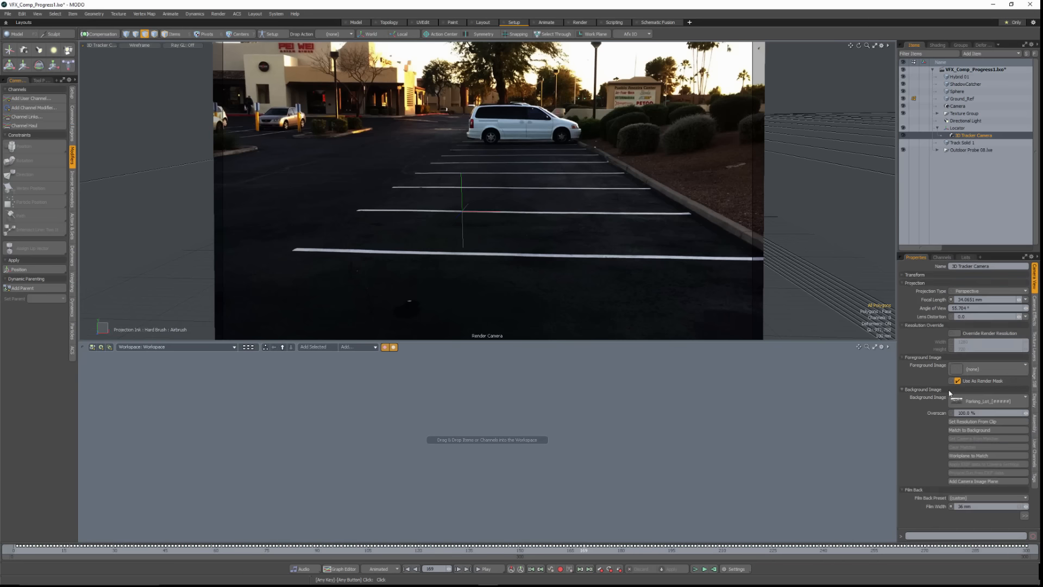
left_click(985, 402)
left_click(954, 516)
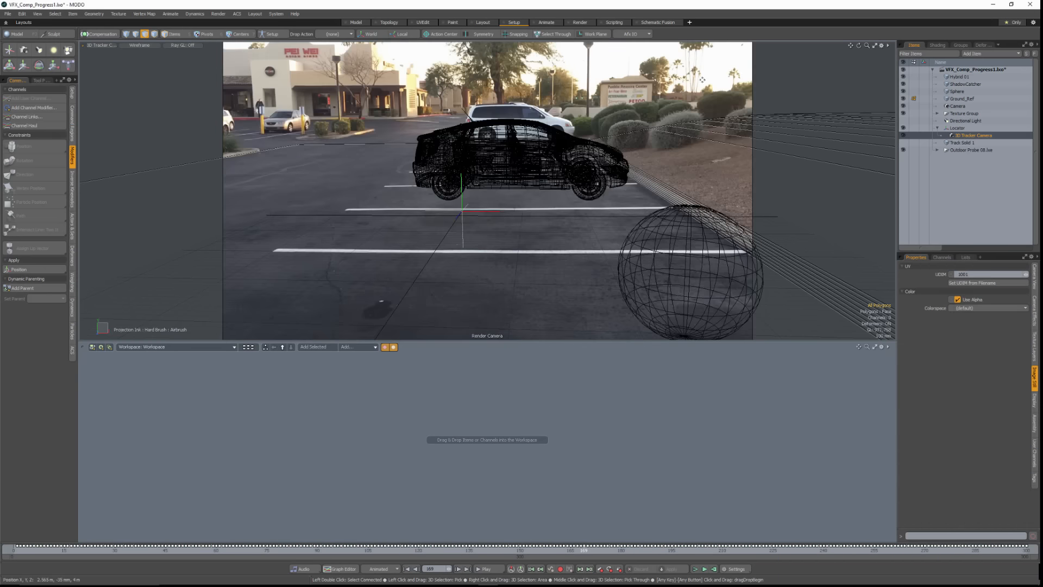
- In the Paint layout, airbrush the camera projection at about size 42 over the blank ground in front of the nearest parking stripe
left_click(453, 23)
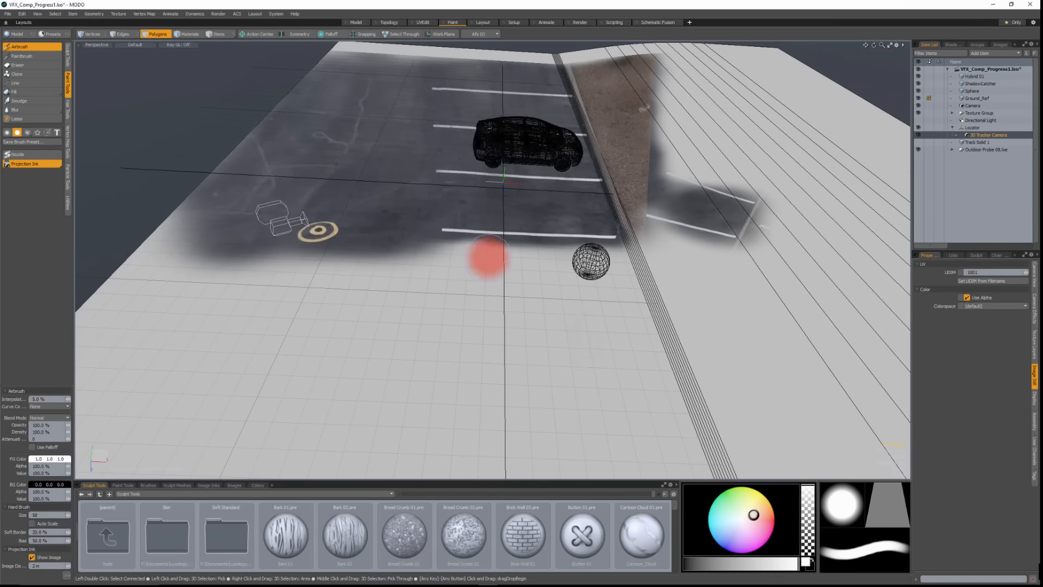
right_click_drag(489, 258, 482, 258)
mouse_move(483, 258)
left_mouse_down("ctrl+alt")
mouse_move(500, 251)
mouse_move(474, 291)
mouse_move(481, 267)
left_mouse_up("ctrl+alt")
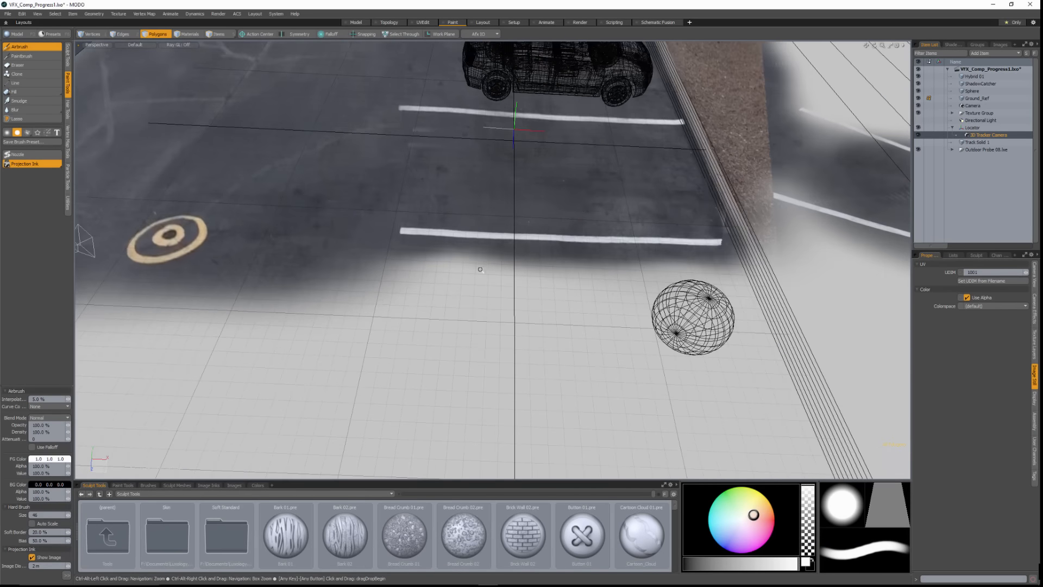
scroll(480, 270, "up", 5)
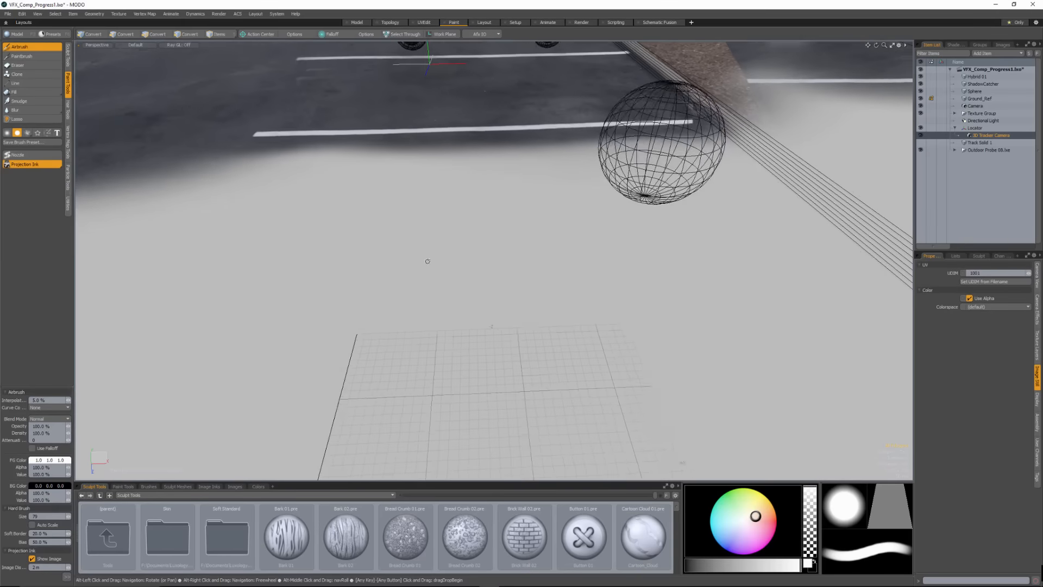
mouse_move(425, 261)
left_mouse_down("alt")
mouse_move(459, 209)
mouse_move(481, 212)
mouse_move(435, 228)
left_mouse_up("alt")
mouse_move(452, 372)
left_mouse_down("alt")
mouse_move(455, 352)
mouse_move(545, 344)
mouse_move(535, 331)
left_mouse_up("alt")
right_click_drag(455, 294, 444, 295)
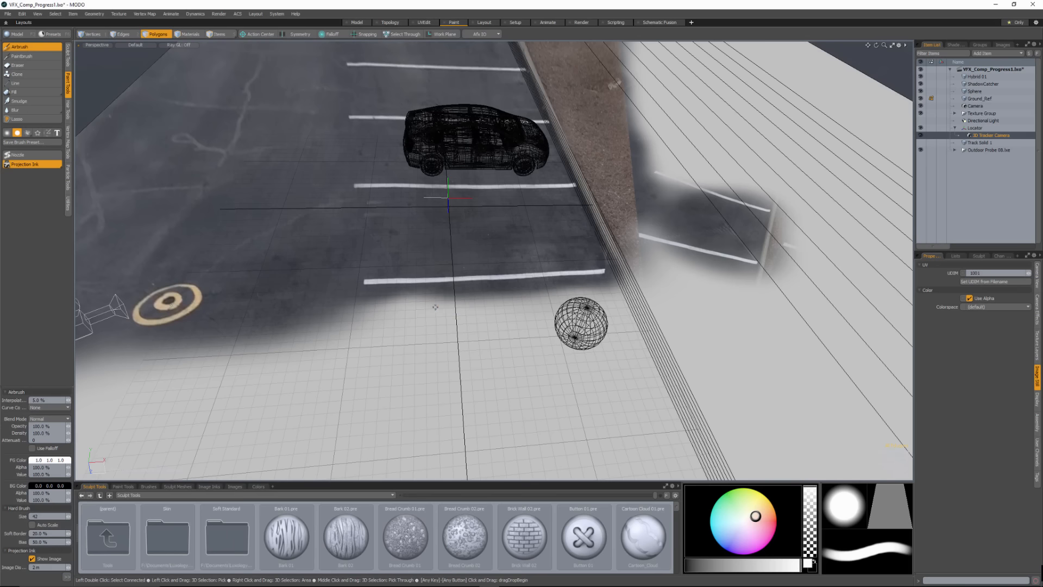
mouse_move(416, 310)
left_mouse_down()
mouse_move(376, 310)
mouse_move(592, 300)
mouse_move(649, 279)
mouse_move(631, 311)
mouse_move(581, 315)
mouse_move(641, 317)
mouse_move(330, 318)
mouse_move(424, 333)
mouse_move(379, 344)
left_mouse_up()
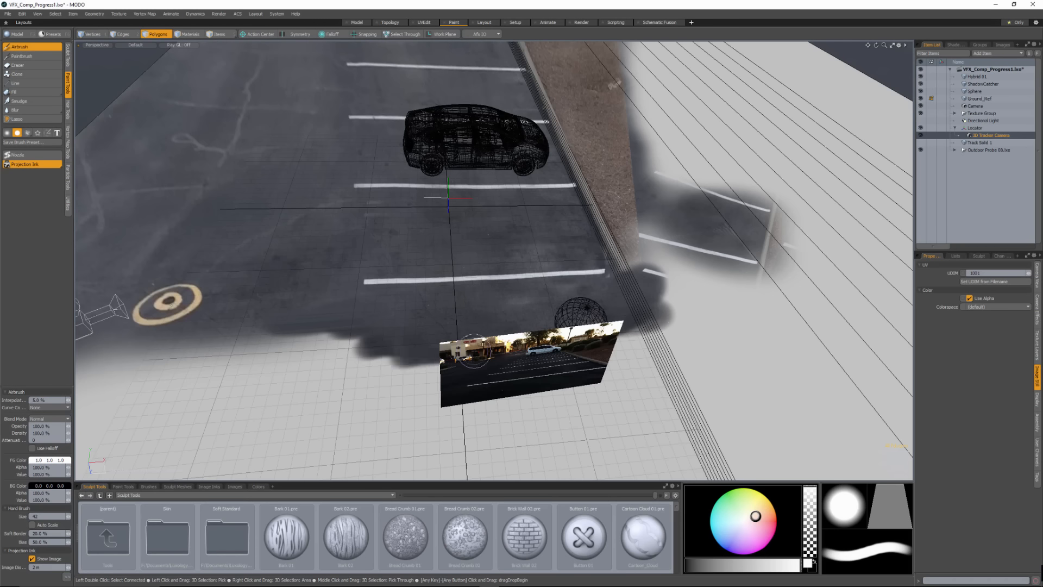
mouse_move(473, 350)
left_mouse_down()
mouse_move(375, 365)
mouse_move(478, 358)
left_mouse_up()
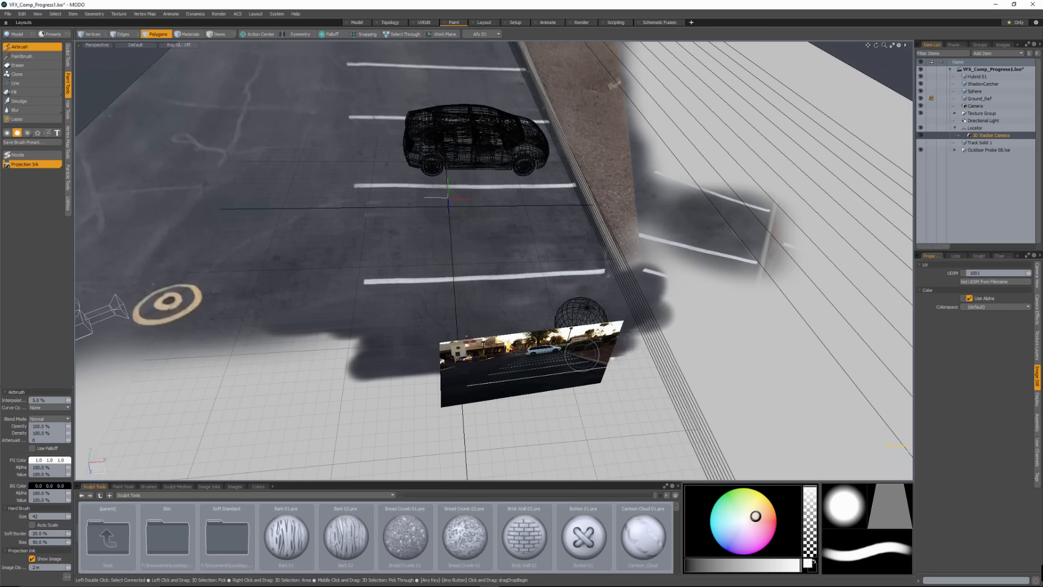
left_click_drag(582, 353, 639, 340)
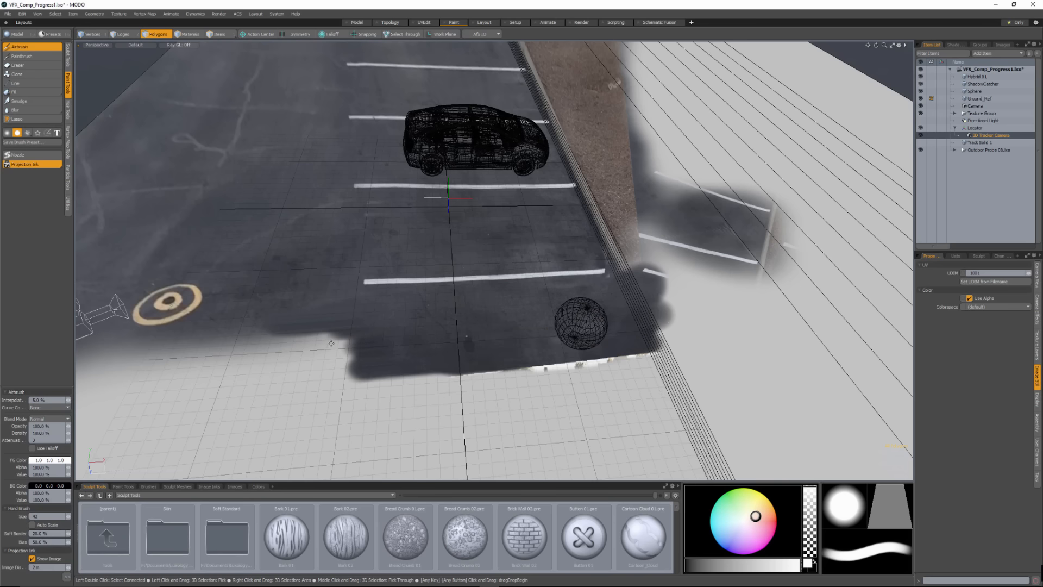
- Turn off Projection Ink, choose the smooth brush, and set the foreground colour to brown 0.28, 0.17, 0.14
left_click_drag(331, 342, 561, 278, "alt")
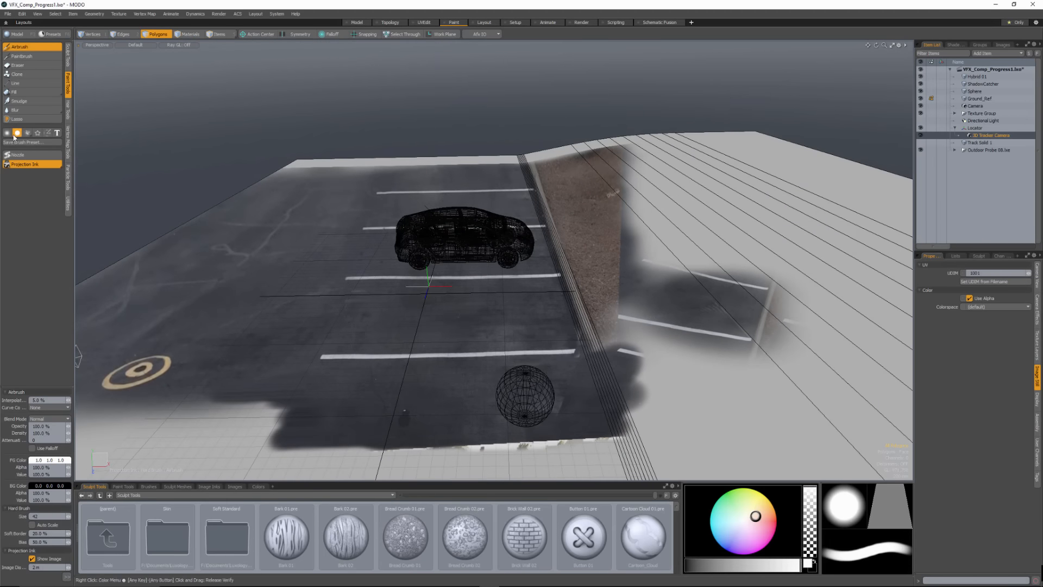
left_click(33, 164)
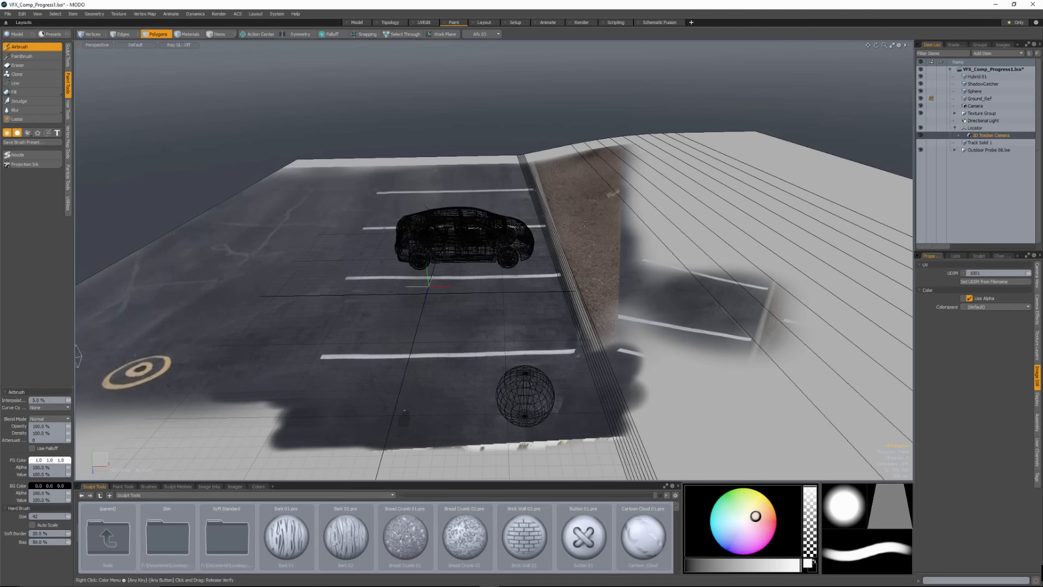
left_click(50, 459)
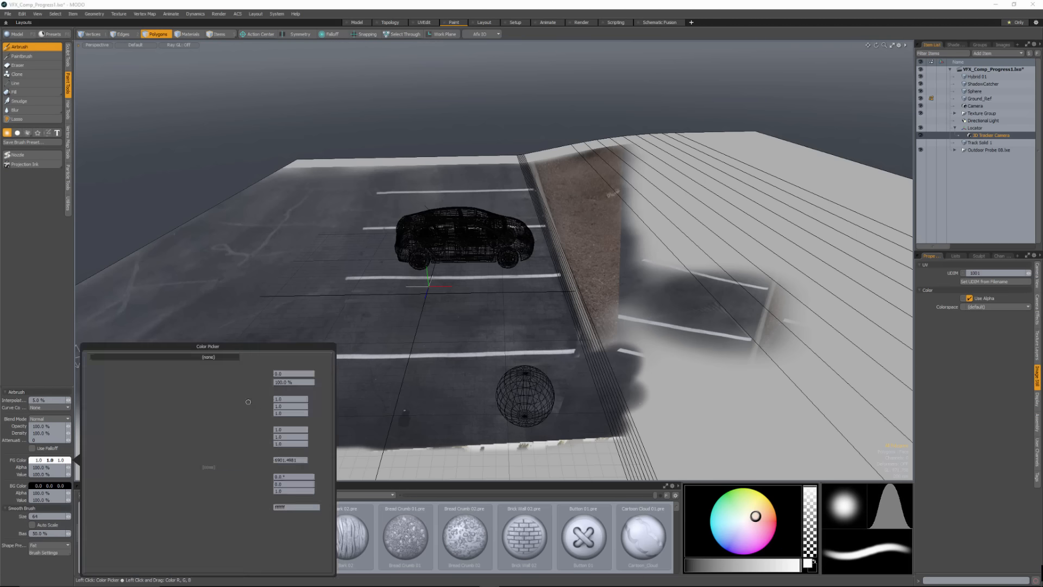
left_click(161, 409)
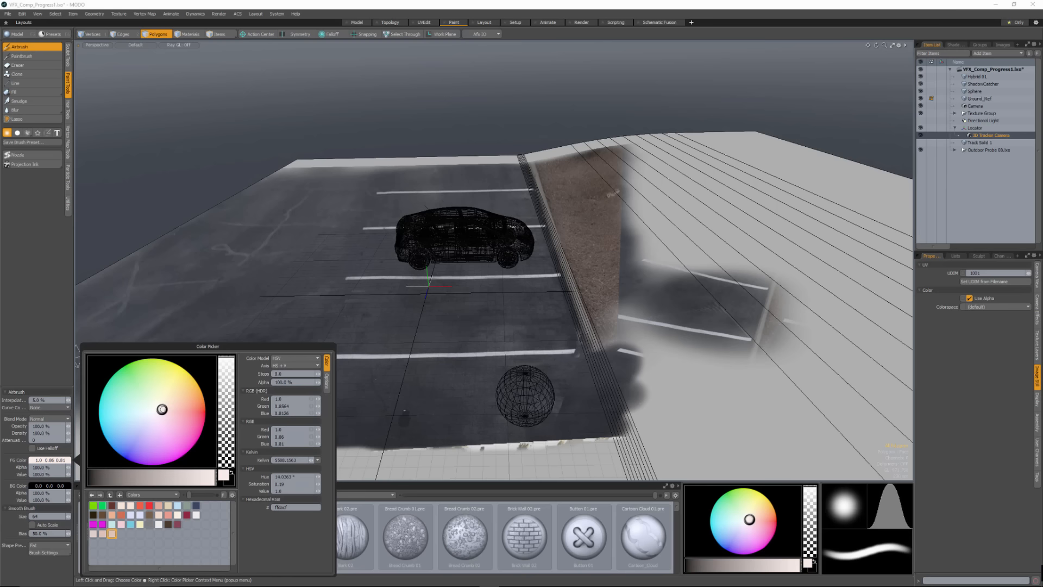
left_click_drag(158, 472, 124, 481)
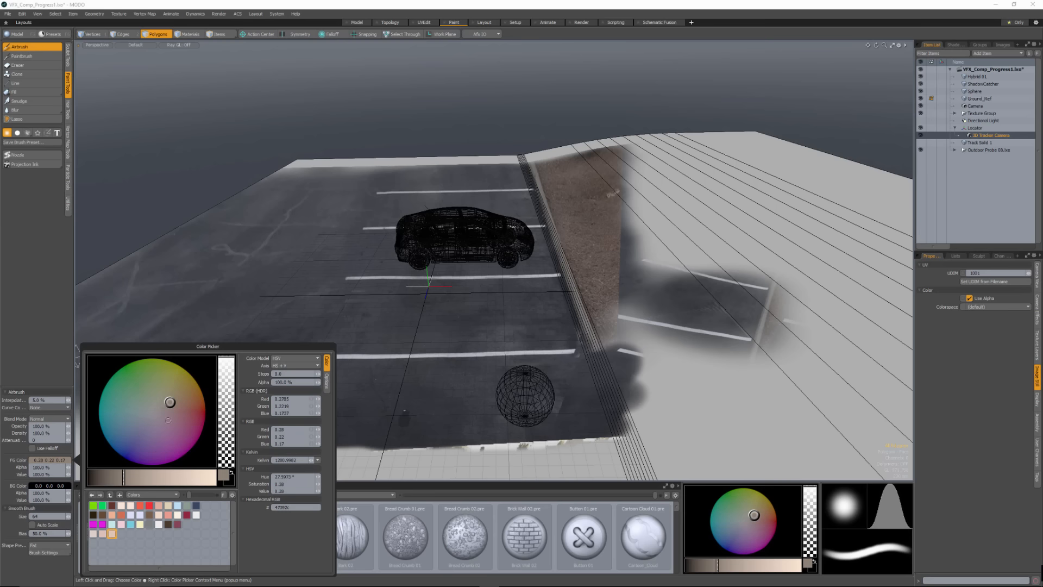
left_click_drag(183, 402, 175, 406)
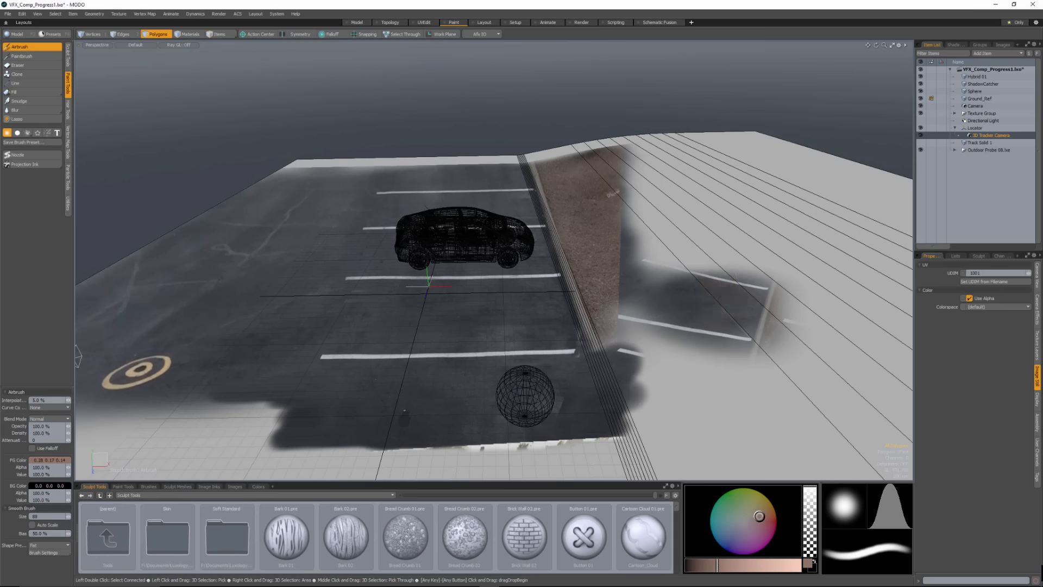
- Airbrush brown over the stray asphalt and stripe projections on the dirt slope beside the curb
mouse_move(771, 296)
left_mouse_down()
mouse_move(664, 290)
mouse_move(637, 245)
left_mouse_up()
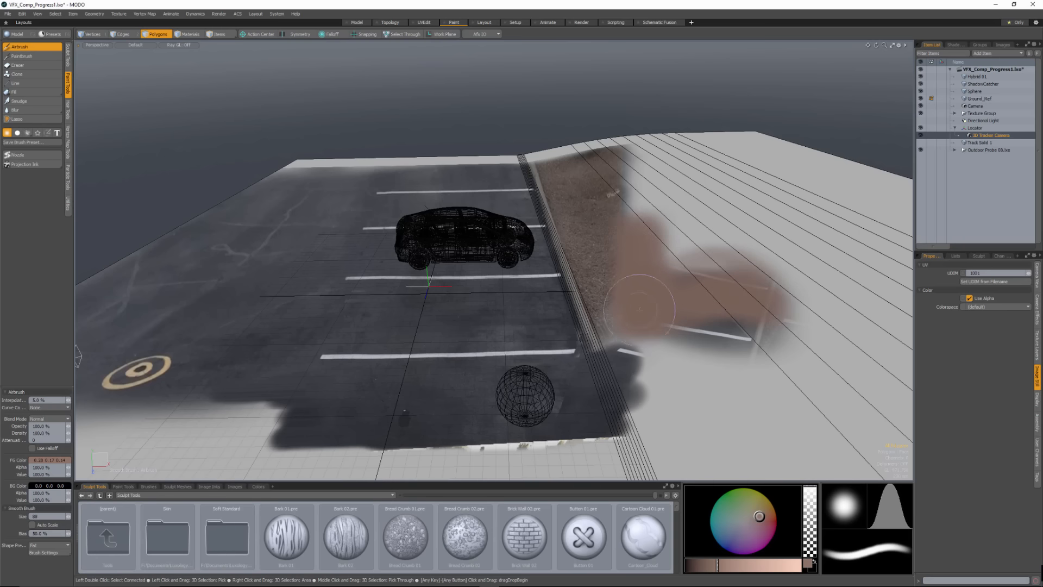
mouse_move(639, 349)
left_mouse_down()
mouse_move(706, 344)
mouse_move(632, 348)
left_mouse_up()
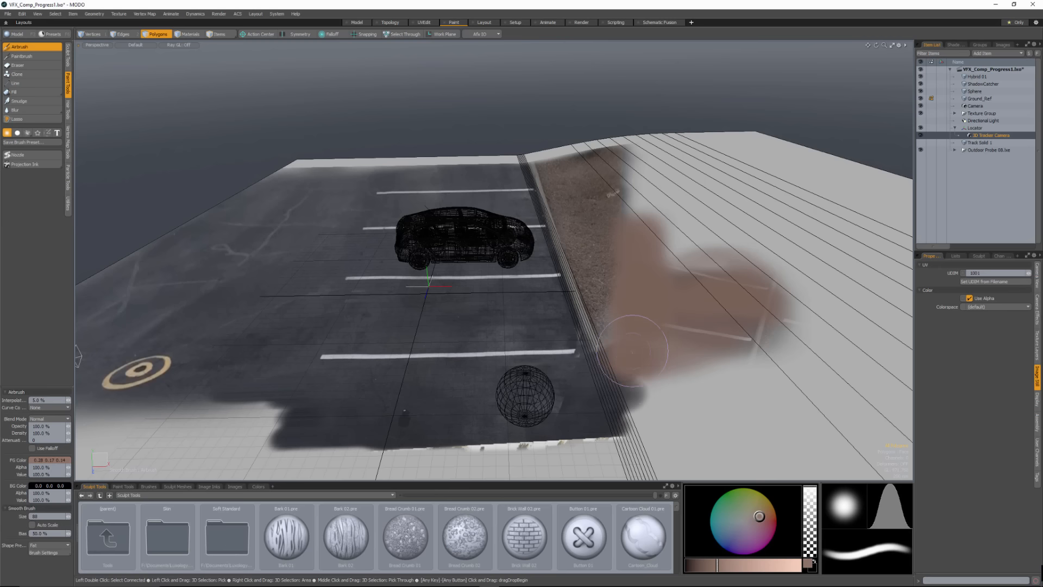
left_click_drag(661, 380, 668, 375)
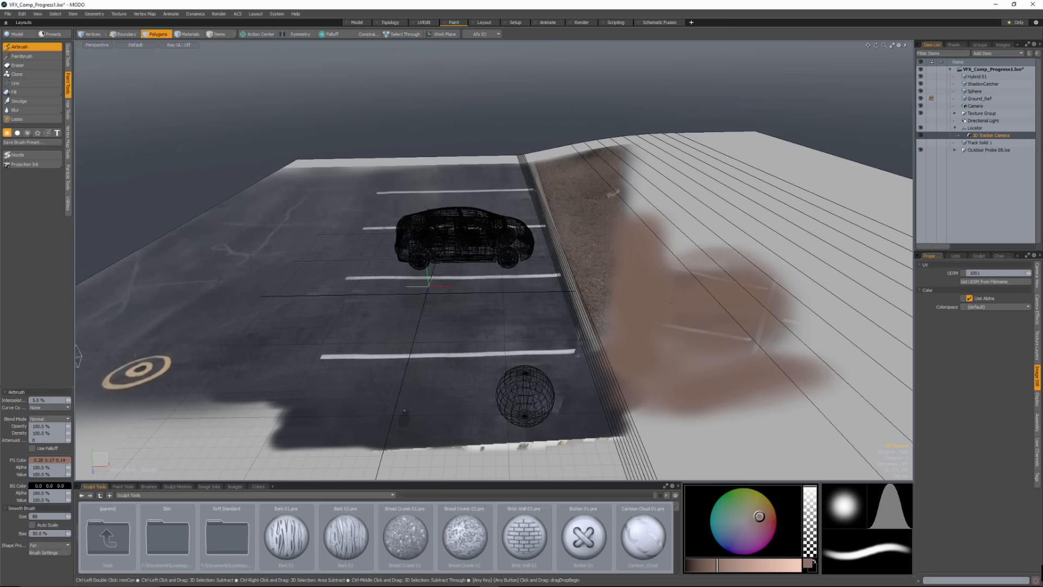
mouse_move(652, 313)
left_mouse_down()
mouse_move(699, 387)
mouse_move(842, 337)
mouse_move(831, 255)
mouse_move(749, 228)
mouse_move(676, 179)
mouse_move(616, 342)
left_mouse_up()
mouse_move(634, 258)
left_mouse_down()
mouse_move(629, 230)
mouse_move(642, 210)
left_mouse_up()
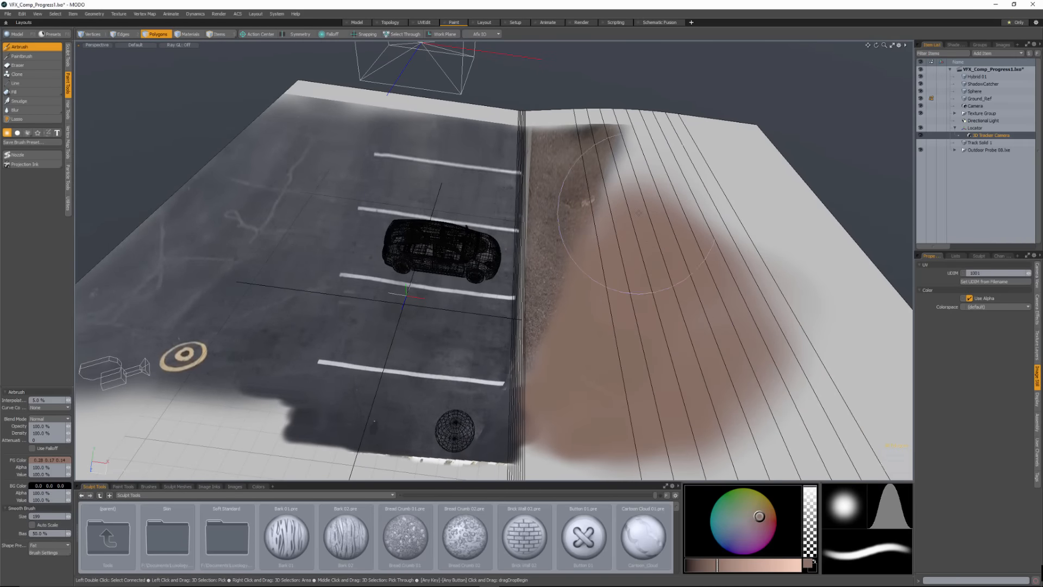
- Cover the rest of the slope with brown out to its far, outer and near edges, enlarging the brush to about size 114
right_click_drag(644, 208, 632, 198)
mouse_move(631, 199)
left_mouse_down()
mouse_move(619, 160)
mouse_move(643, 144)
mouse_move(638, 135)
left_mouse_up()
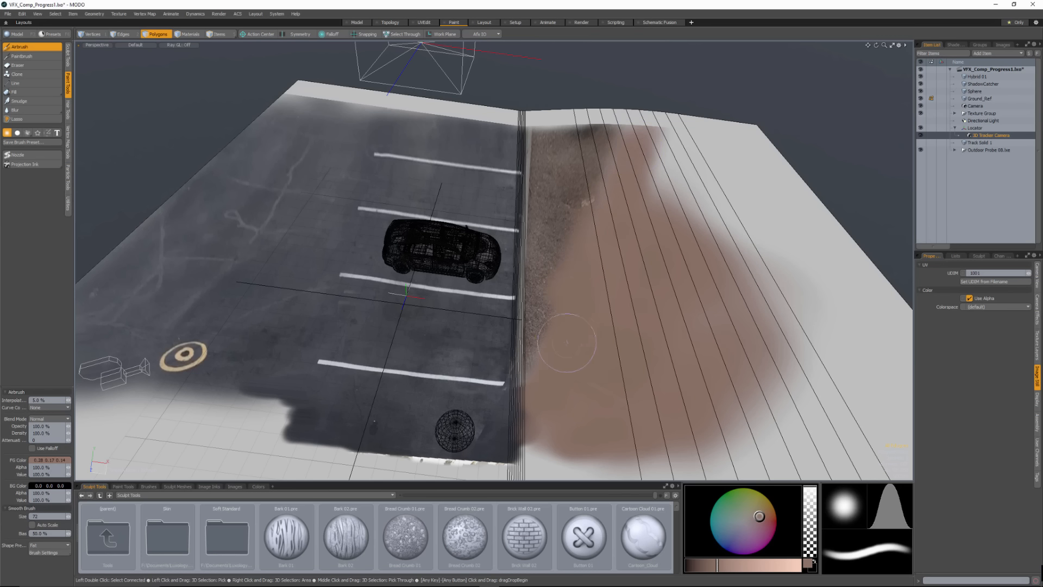
mouse_move(674, 215)
left_mouse_down()
mouse_move(686, 163)
mouse_move(701, 154)
mouse_move(689, 163)
left_mouse_up()
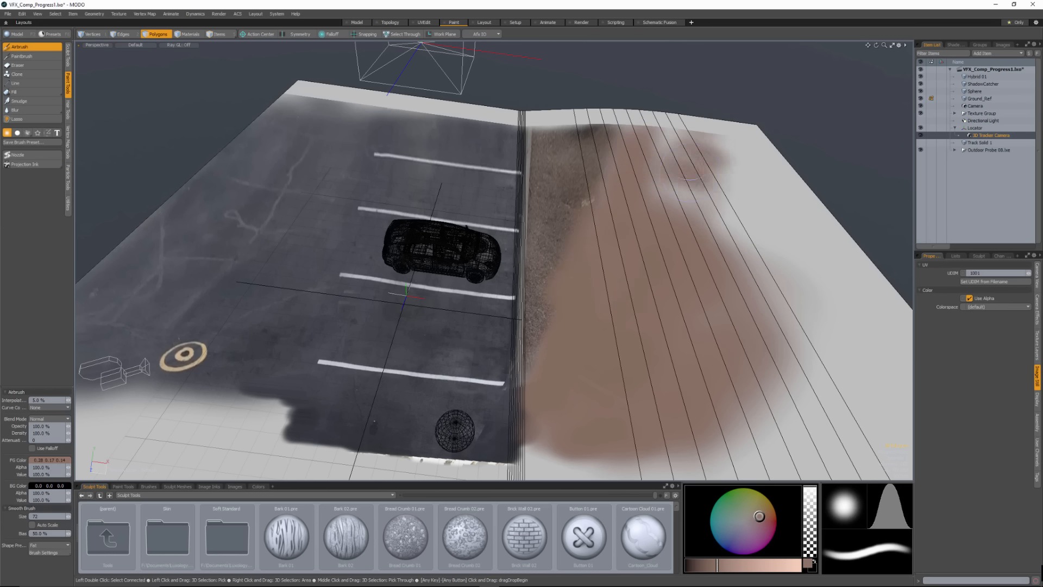
mouse_move(668, 125)
left_mouse_down()
mouse_move(753, 176)
mouse_move(714, 144)
mouse_move(717, 204)
mouse_move(602, 142)
left_mouse_up()
mouse_move(708, 195)
left_mouse_down()
mouse_move(787, 182)
mouse_move(759, 227)
mouse_move(679, 183)
mouse_move(683, 224)
left_mouse_up()
scroll(759, 228, "down", 4)
right_click_drag(683, 223, 706, 224)
mouse_move(716, 131)
left_mouse_down()
mouse_move(698, 247)
mouse_move(709, 189)
mouse_move(750, 347)
mouse_move(757, 217)
mouse_move(565, 353)
mouse_move(577, 319)
mouse_move(559, 391)
mouse_move(576, 413)
mouse_move(548, 391)
mouse_move(555, 337)
mouse_move(581, 429)
mouse_move(679, 337)
mouse_move(652, 359)
mouse_move(677, 201)
left_mouse_up()
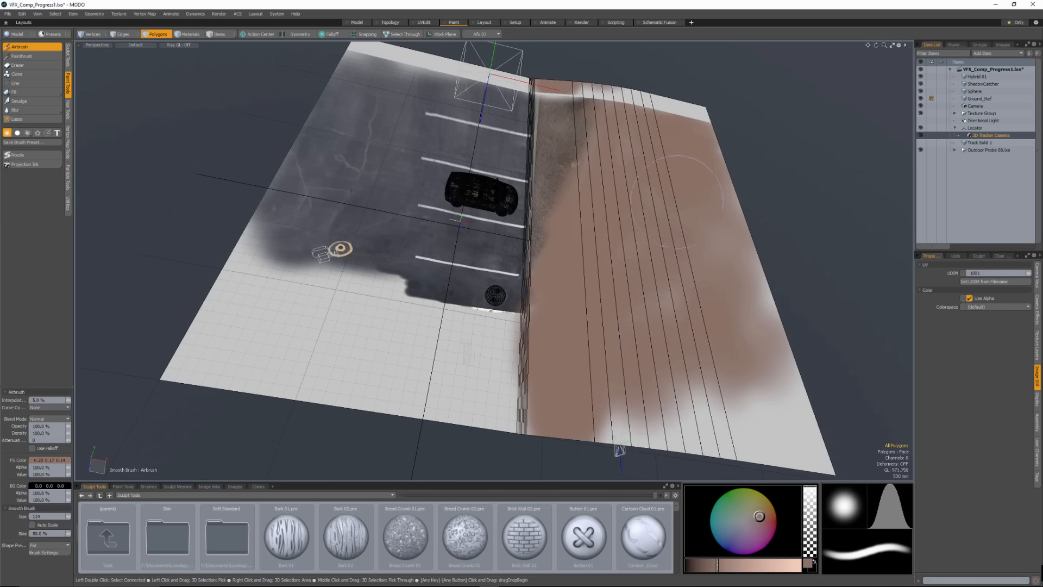
mouse_move(671, 142)
left_mouse_down()
mouse_move(788, 380)
mouse_move(780, 302)
mouse_move(803, 402)
mouse_move(641, 450)
mouse_move(578, 282)
mouse_move(598, 332)
left_mouse_up()
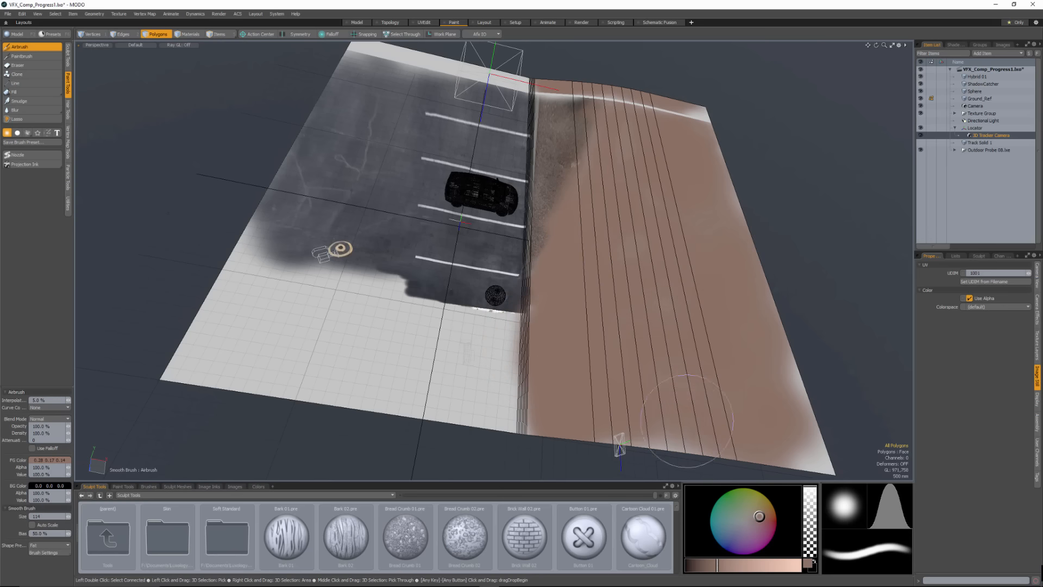
mouse_move(773, 413)
left_mouse_down()
mouse_move(812, 440)
mouse_move(820, 429)
mouse_move(635, 457)
mouse_move(714, 448)
left_mouse_up()
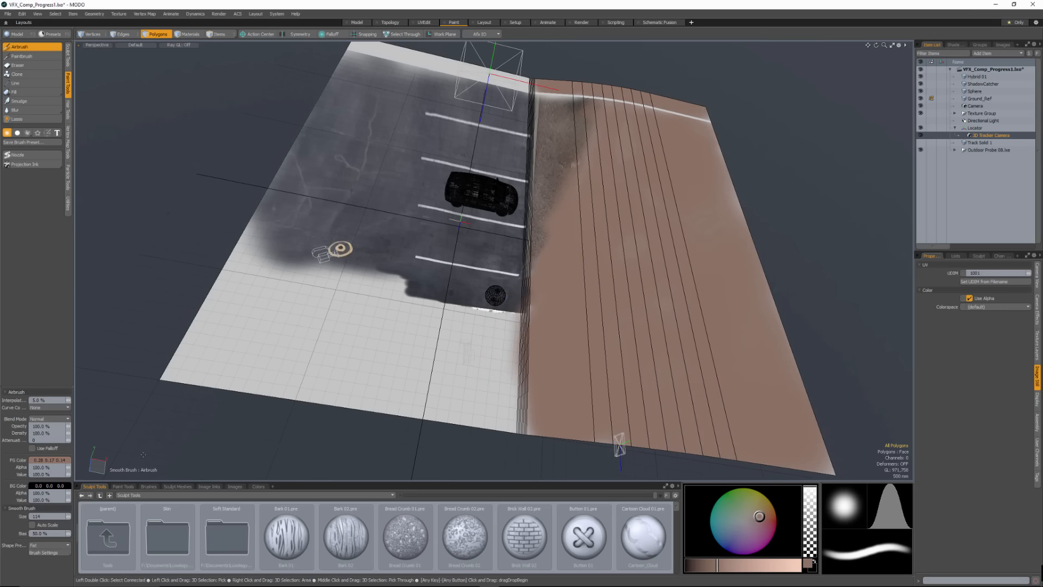
- Set the foreground colour to dark grey 0.05, 0.05, 0.05 and airbrush the near end of the pavement beside the curb
left_click(49, 460)
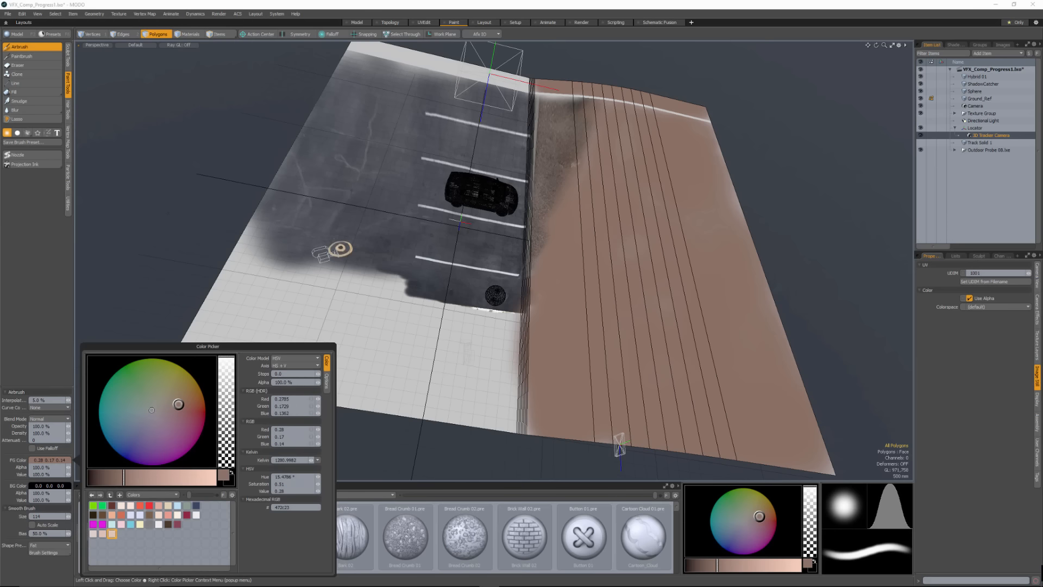
left_click(151, 409)
left_click_drag(124, 477, 91, 476)
left_click(458, 383)
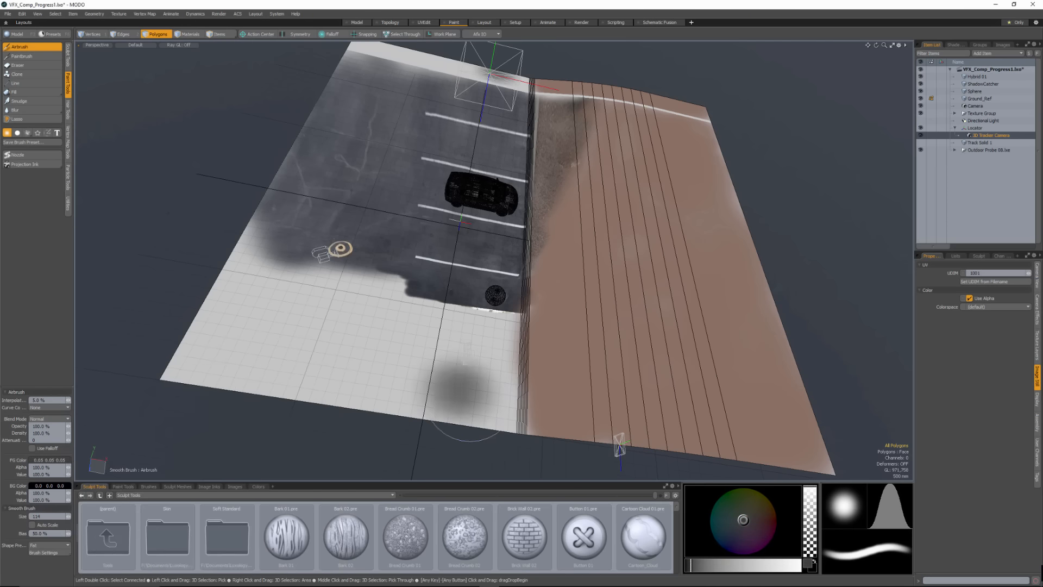
mouse_move(465, 391)
left_mouse_down()
mouse_move(456, 375)
mouse_move(481, 358)
mouse_move(482, 337)
left_mouse_up()
right_click_drag(472, 373, 444, 374)
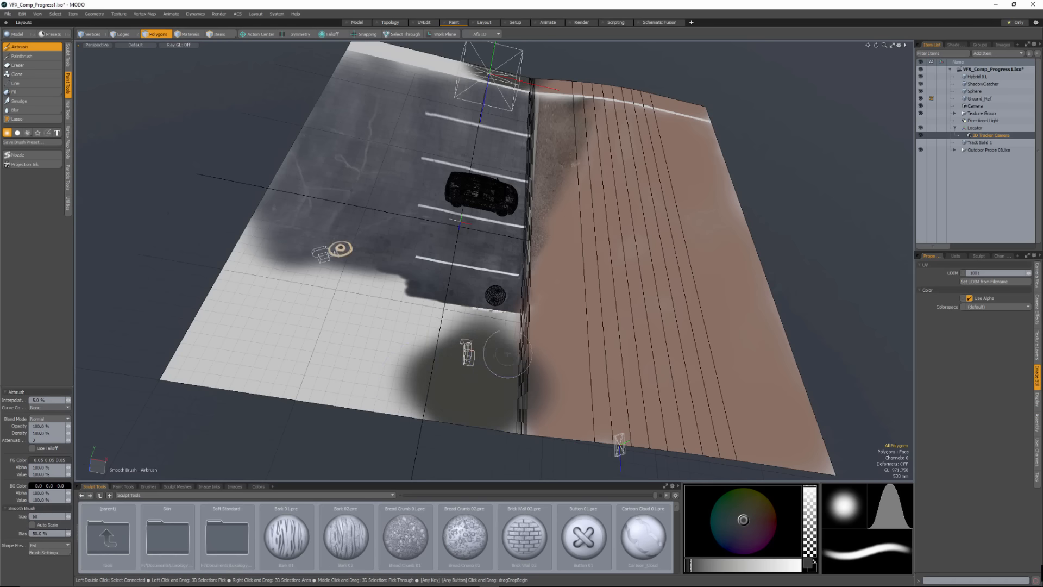
left_click_drag(509, 331, 478, 335)
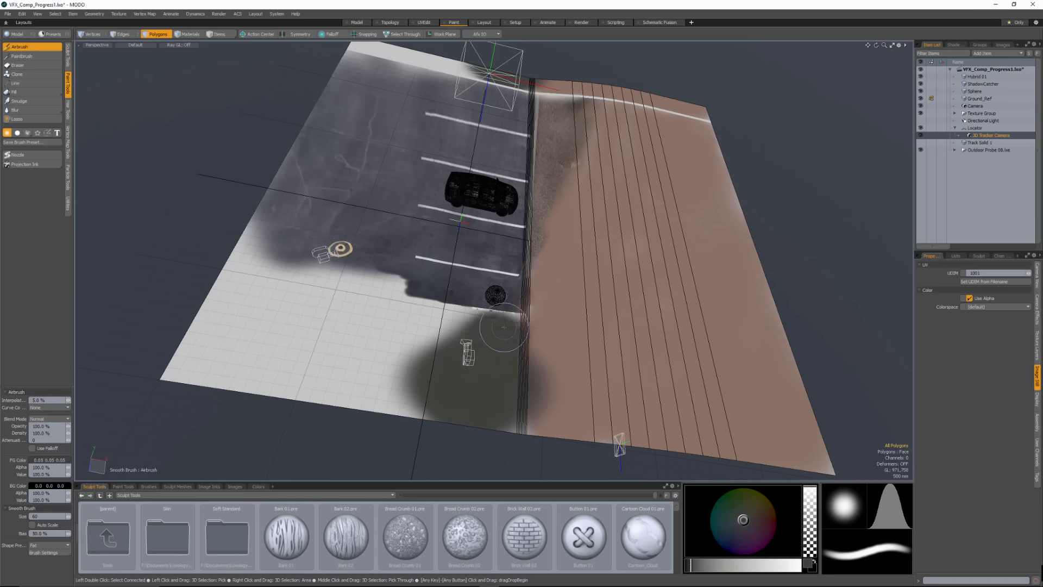
- Airbrush dark grey along the ragged front edge of the projected asphalt and over the remaining blank pavement, enlarging the brush to about size 122
scroll(503, 326, "up", 5)
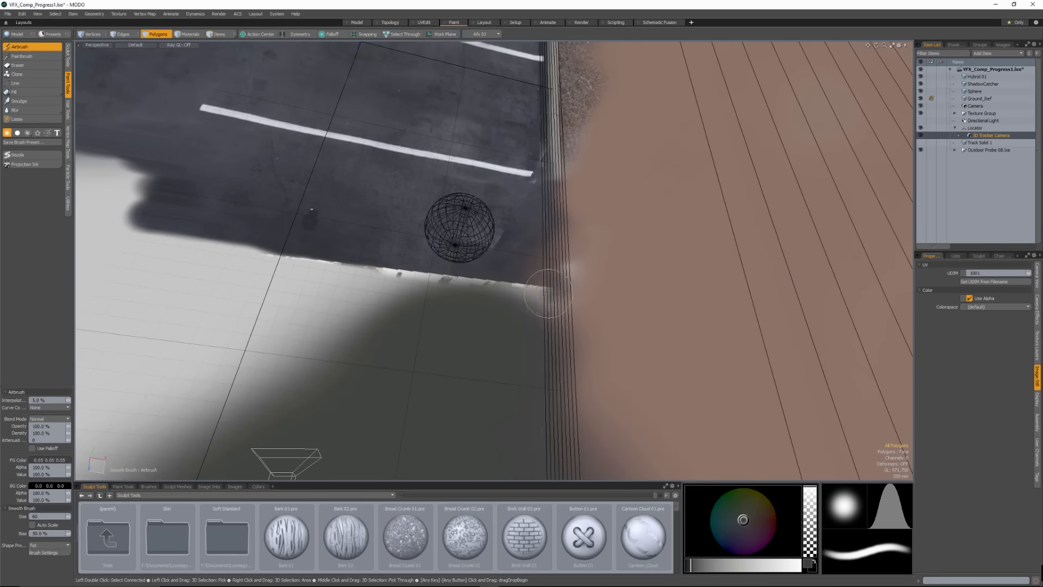
mouse_move(547, 293)
left_mouse_down()
mouse_move(109, 278)
mouse_move(255, 256)
mouse_move(229, 242)
mouse_move(182, 257)
mouse_move(280, 261)
left_mouse_up()
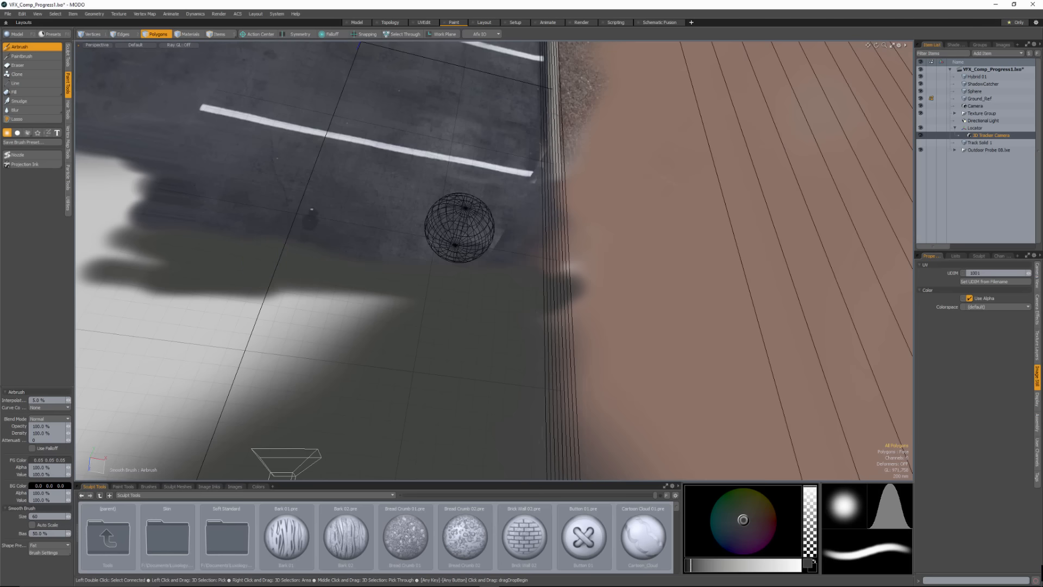
mouse_move(561, 278)
left_mouse_down()
mouse_move(547, 353)
mouse_move(552, 387)
left_mouse_up()
left_click_drag(543, 364, 359, 360, "ctrl+alt")
right_click_drag(503, 355, 537, 355)
mouse_move(511, 356)
left_mouse_down()
mouse_move(495, 360)
mouse_move(532, 378)
mouse_move(507, 435)
mouse_move(351, 441)
mouse_move(205, 418)
mouse_move(218, 326)
mouse_move(274, 296)
mouse_move(268, 234)
mouse_move(291, 368)
mouse_move(376, 390)
mouse_move(429, 375)
mouse_move(373, 349)
mouse_move(429, 331)
left_mouse_up()
scroll(429, 330, "up", 5)
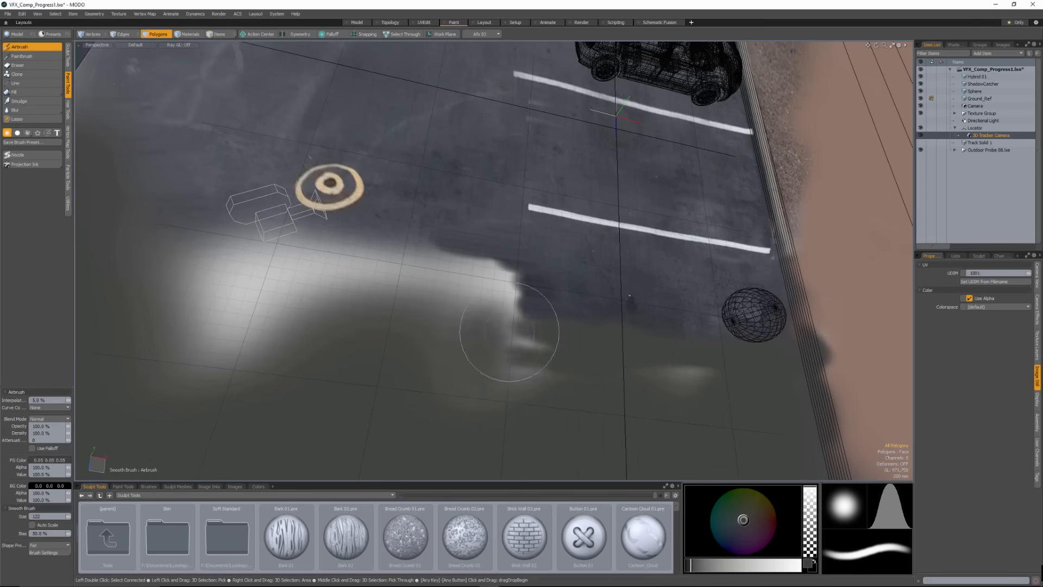
mouse_move(509, 331)
left_mouse_down()
mouse_move(466, 337)
mouse_move(524, 299)
mouse_move(345, 311)
mouse_move(356, 276)
mouse_move(198, 279)
mouse_move(133, 256)
mouse_move(391, 256)
mouse_move(487, 277)
mouse_move(400, 350)
mouse_move(205, 350)
mouse_move(699, 387)
mouse_move(637, 414)
mouse_move(487, 296)
left_mouse_up()
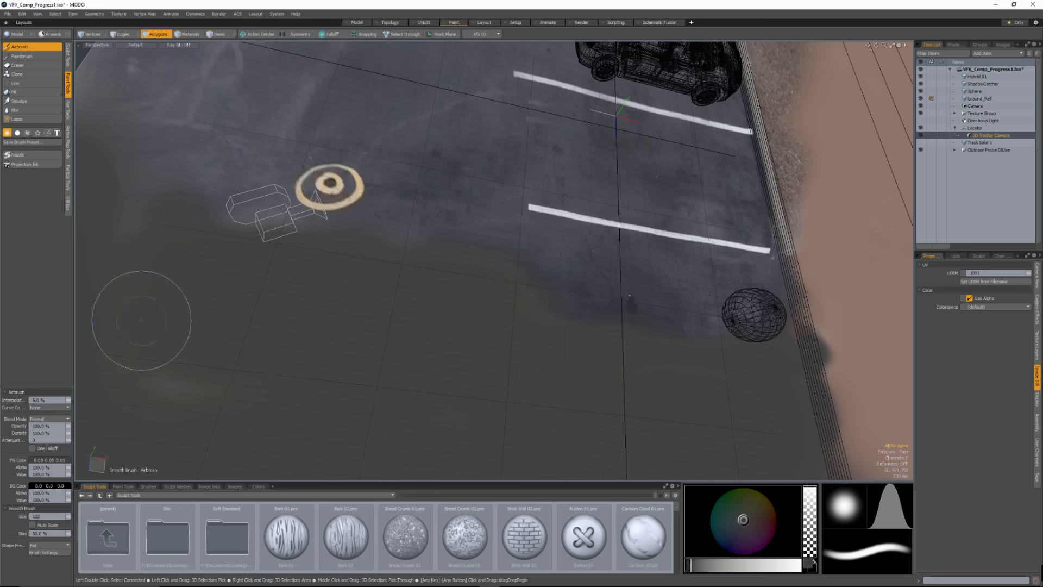
- Inspect the painted ground from several angles, checking its far edge and overall coverage
left_click_drag(151, 275, 480, 363, "alt")
mouse_move(499, 458)
left_mouse_down("alt+shift")
mouse_move(461, 357)
mouse_move(603, 365)
mouse_move(594, 431)
left_mouse_up("alt+shift")
scroll(462, 357, "up", 5)
scroll(652, 383, "down", 6)
scroll(450, 199, "up", 4)
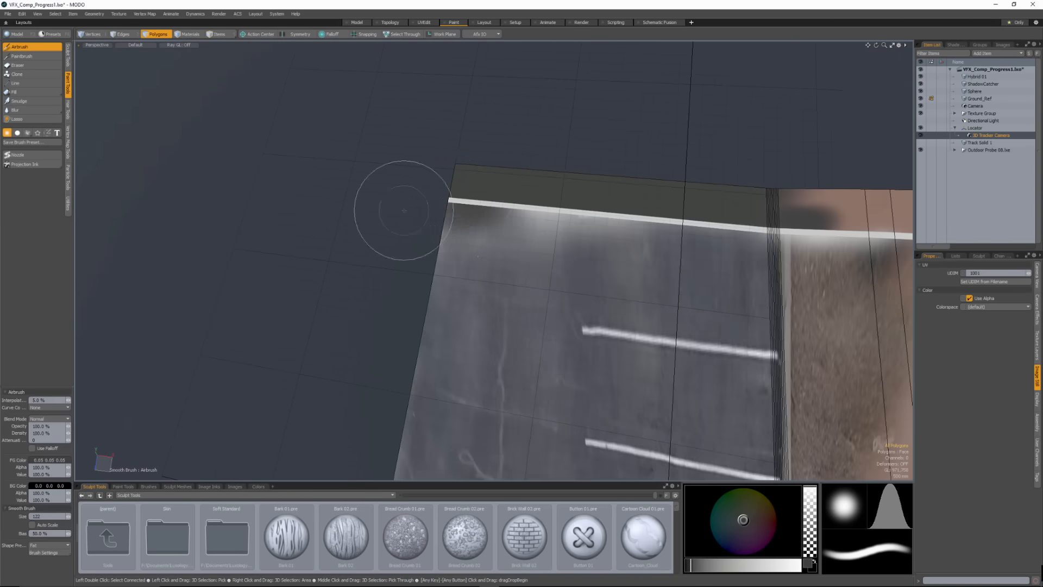
mouse_move(784, 186)
left_mouse_down("alt+shift")
mouse_move(594, 229)
mouse_move(491, 233)
mouse_move(514, 446)
mouse_move(540, 36)
left_mouse_up("alt+shift")
scroll(448, 211, "down", 6)
scroll(519, 326, "up", 4)
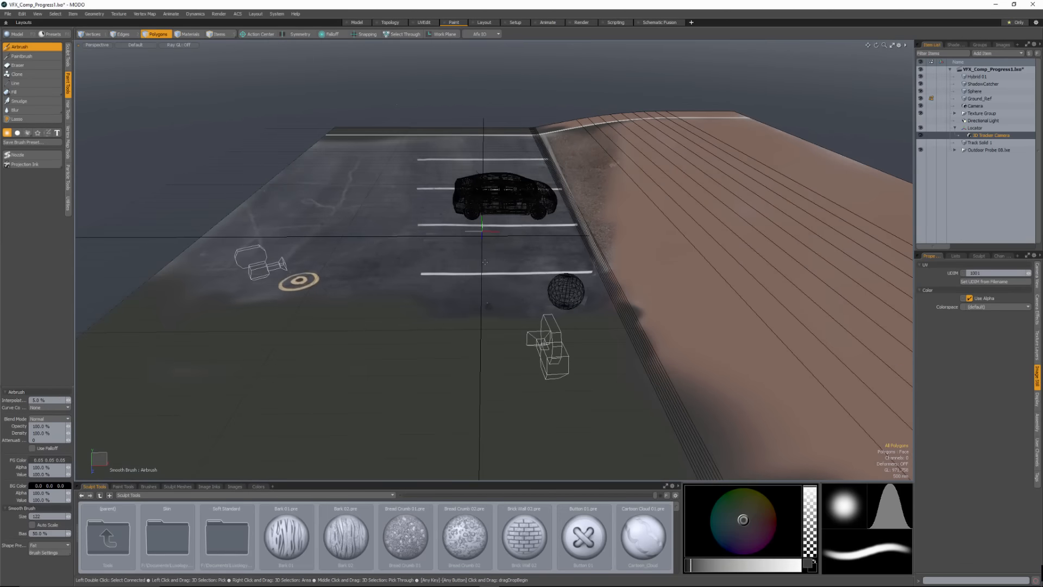
- Save the painted Ground_Ref image and switch to the Render layout
left_click(1002, 45)
right_click(967, 221)
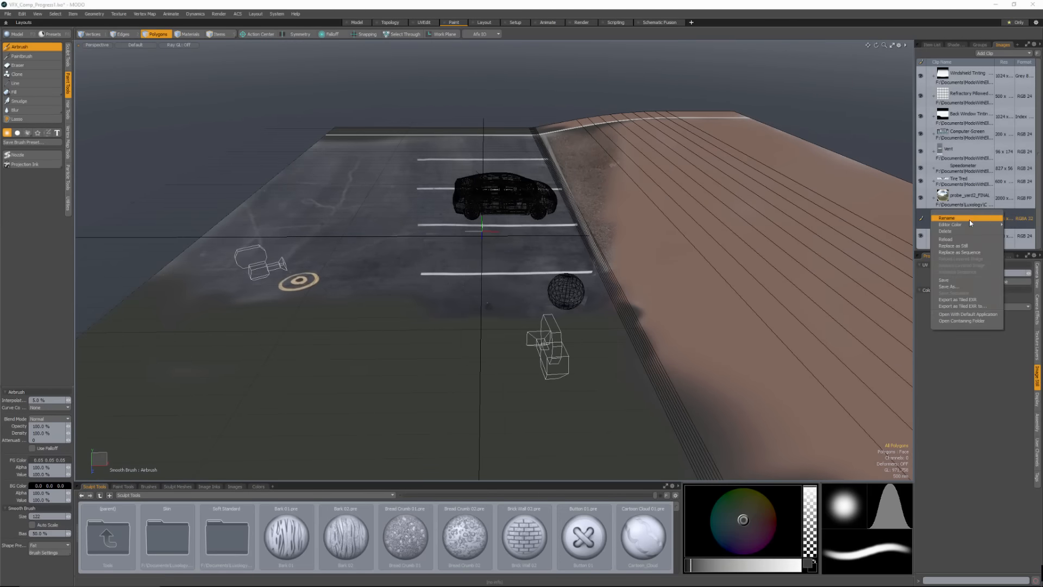
left_click(964, 282)
left_click_drag(614, 254, 581, 255, "alt")
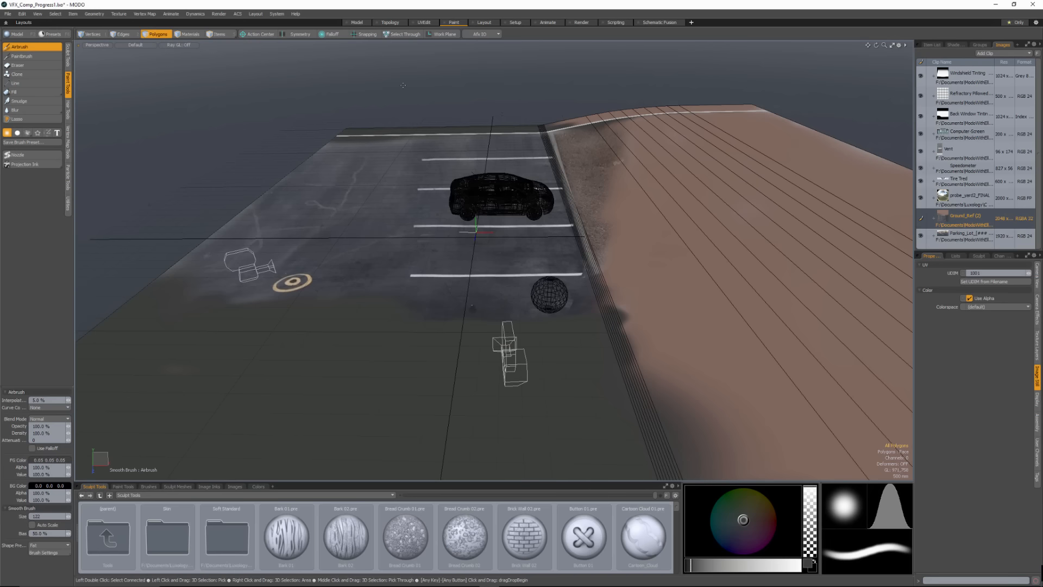
left_click(582, 22)
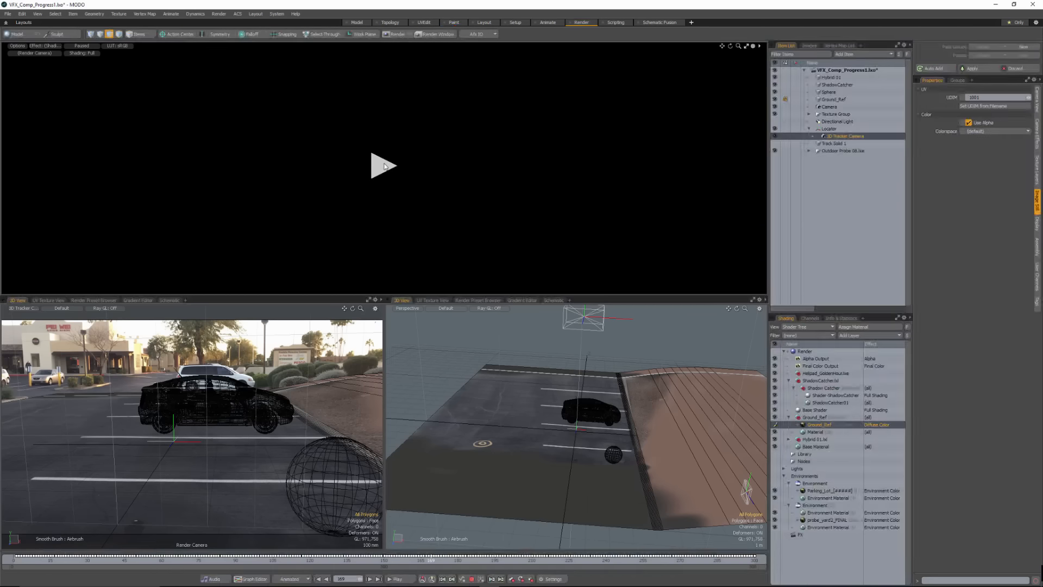
- Start the preview render and check the composited car and sphere at frames 200 and 224
left_click(384, 166)
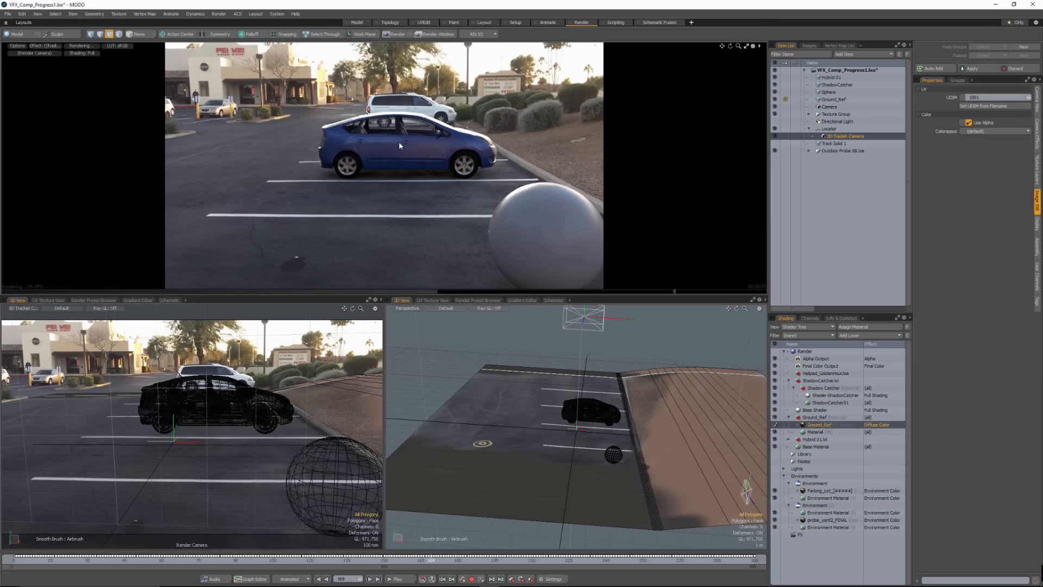
mouse_move(583, 576)
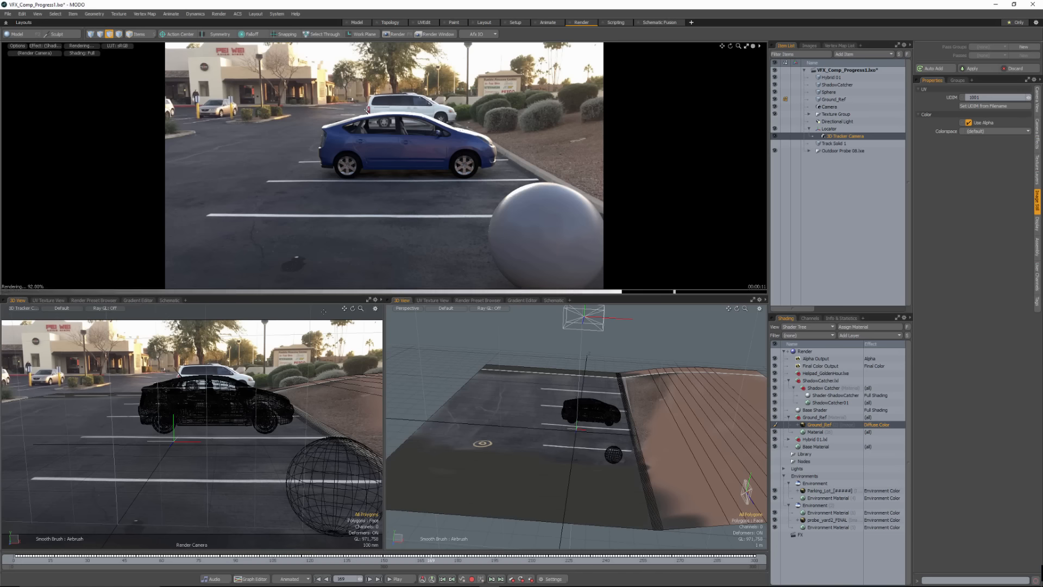
left_click(812, 417)
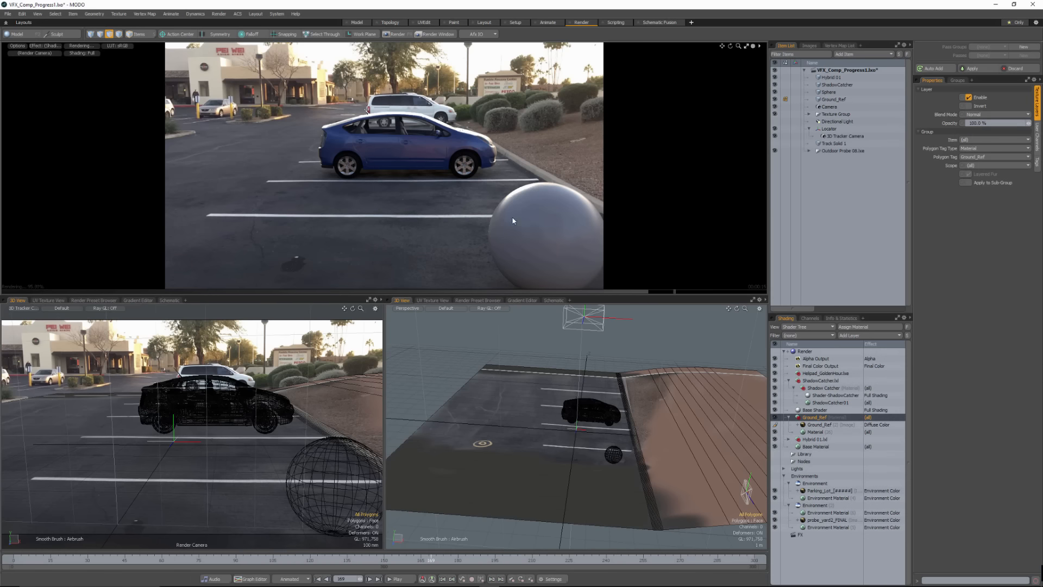
left_click(506, 560)
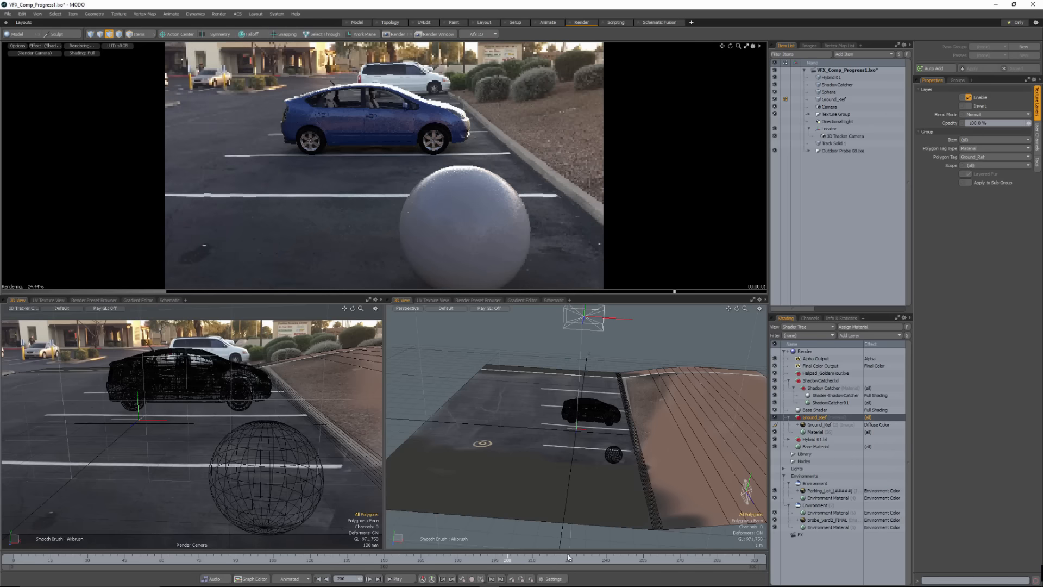
left_click(566, 560)
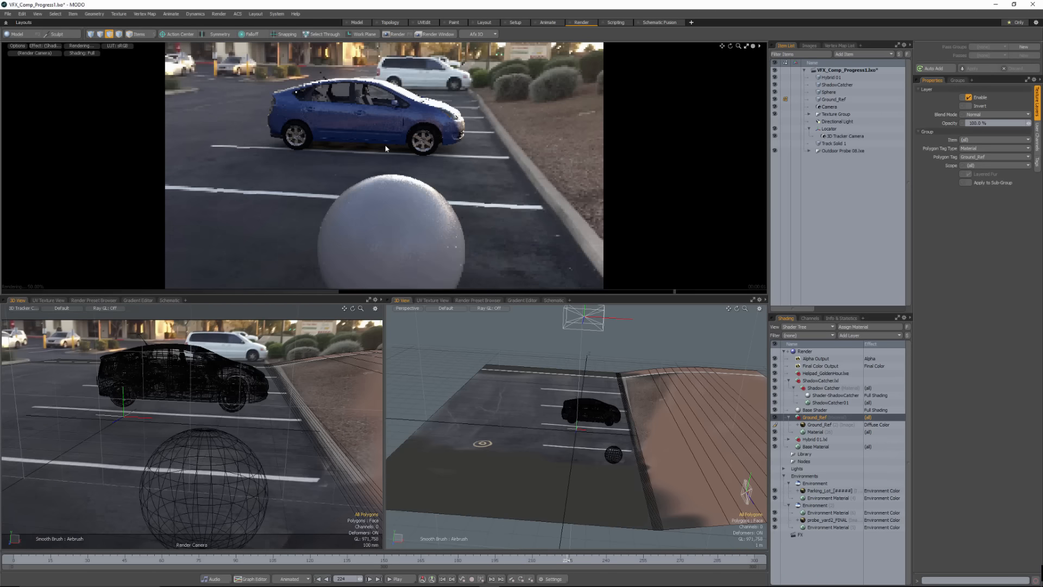
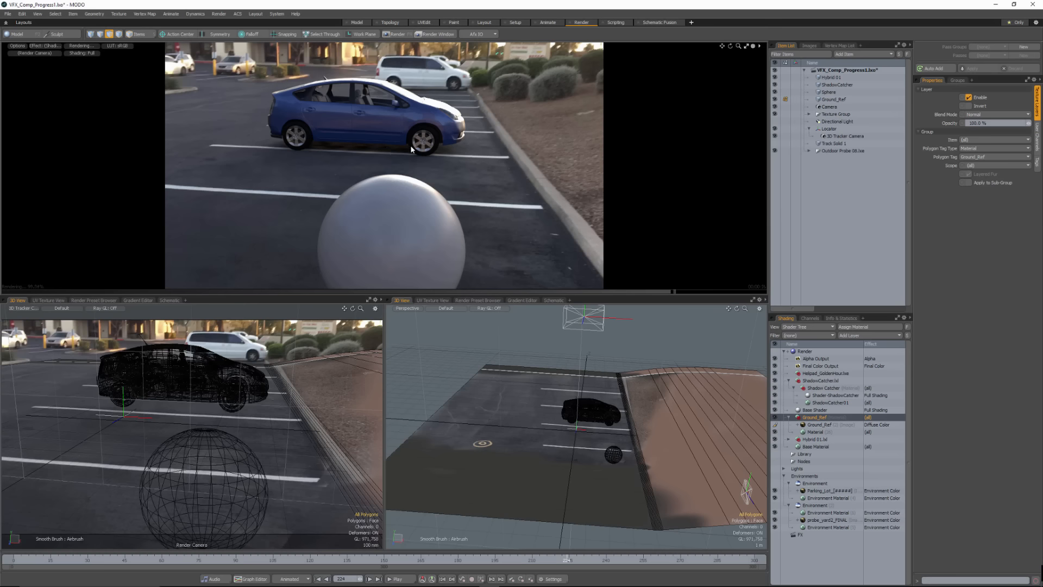
- Toggle the ShadowCatcher mesh's visibility to compare the rendered pavement with and without it, leaving it hidden
left_click(775, 84)
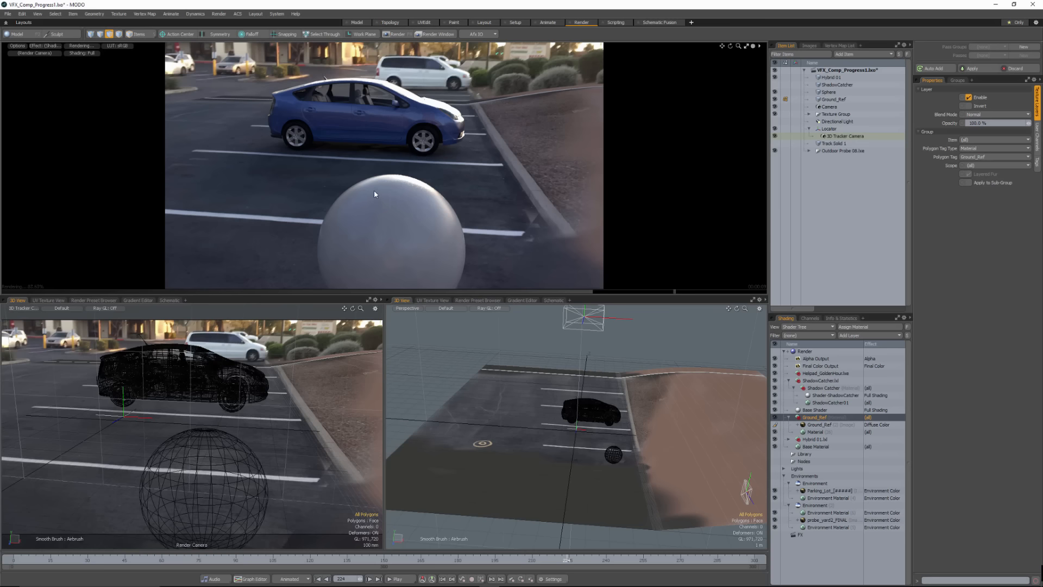
left_click(774, 84)
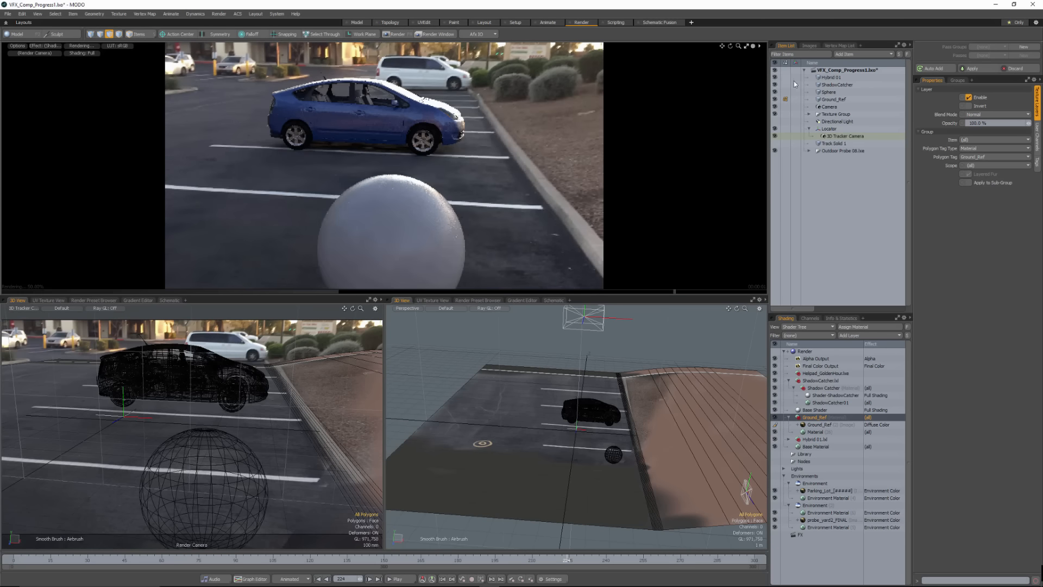
left_click(775, 85)
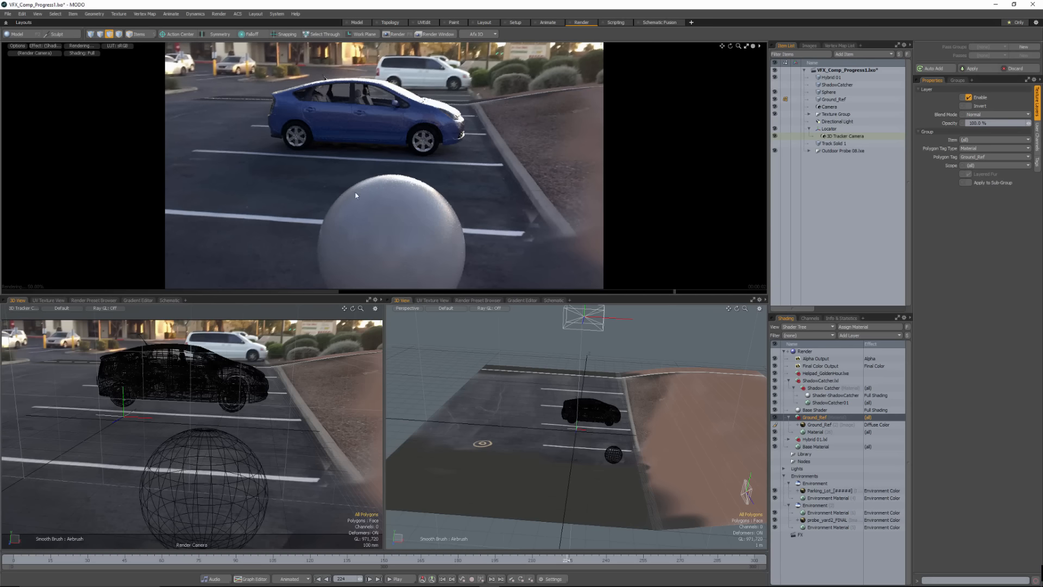
- Move the sphere back across the pavement toward the car and show the ShadowCatcher mesh again
key("5")
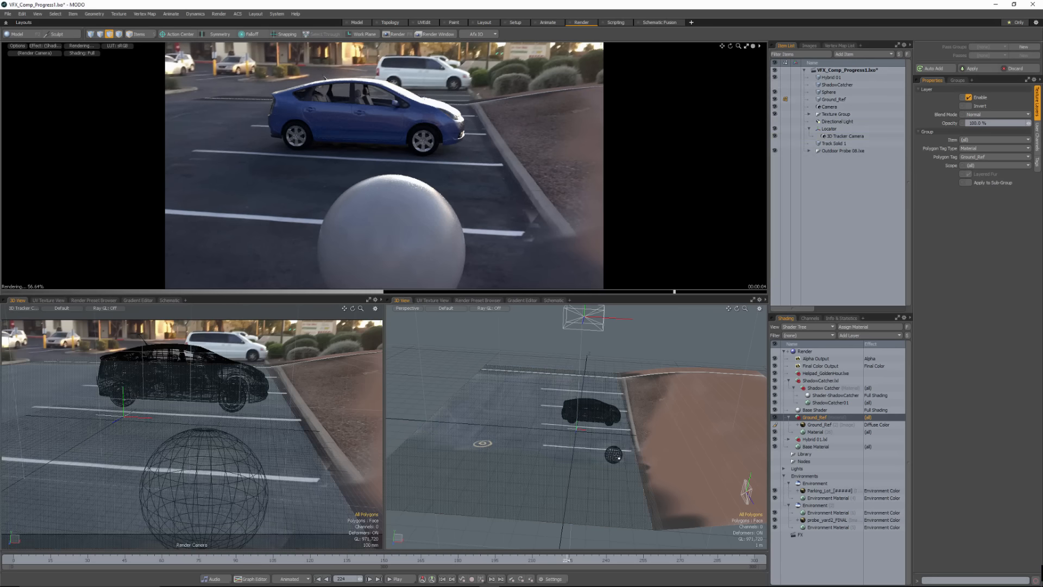
left_click(613, 455)
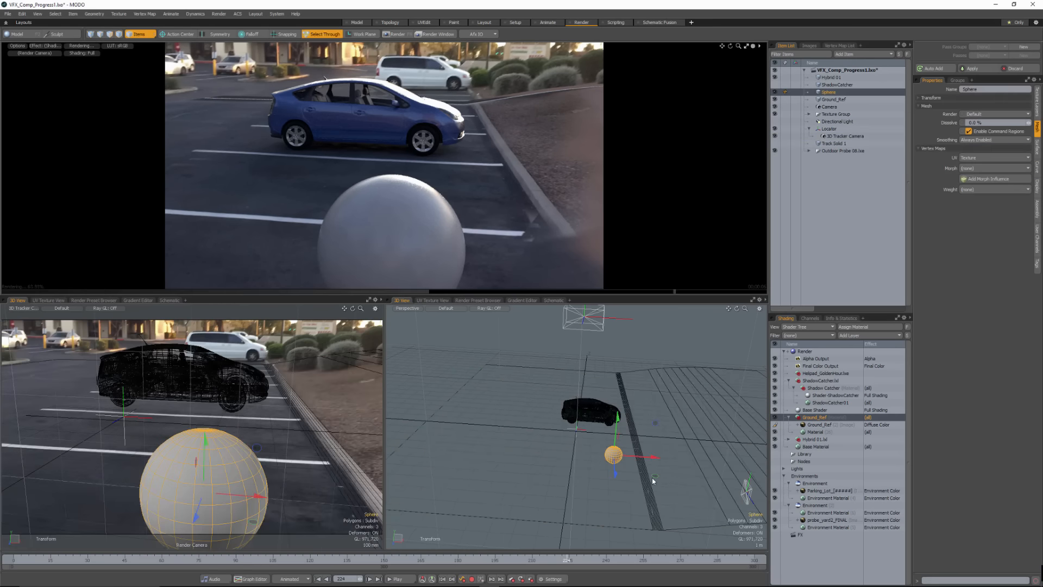
left_click_drag(653, 480, 646, 460)
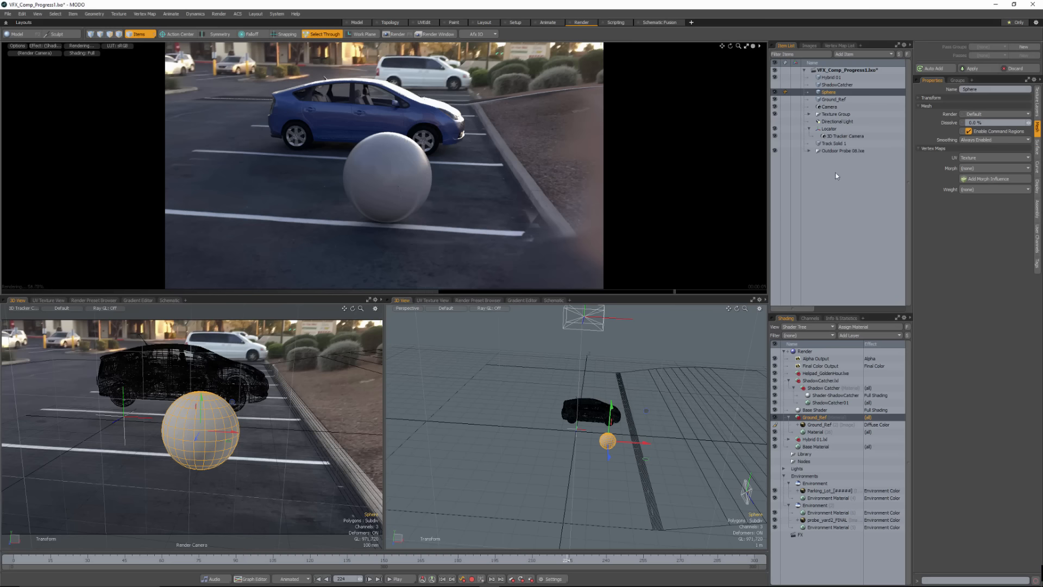
left_click(775, 85)
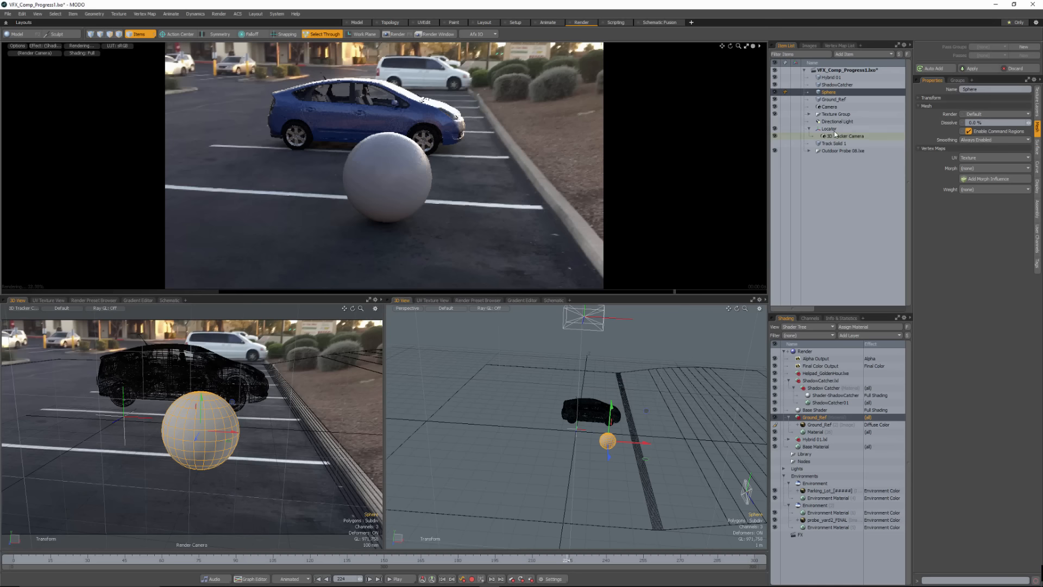
- Add a Shader layer above the Ground_Ref image inside the Ground_Ref material group
left_click(818, 424)
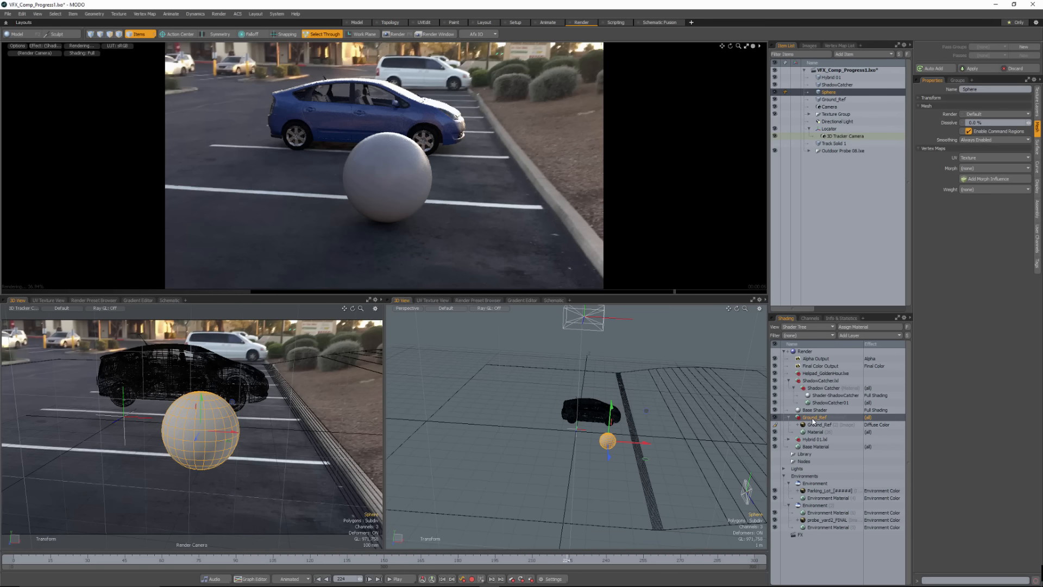
left_click(866, 335)
mouse_move(876, 399)
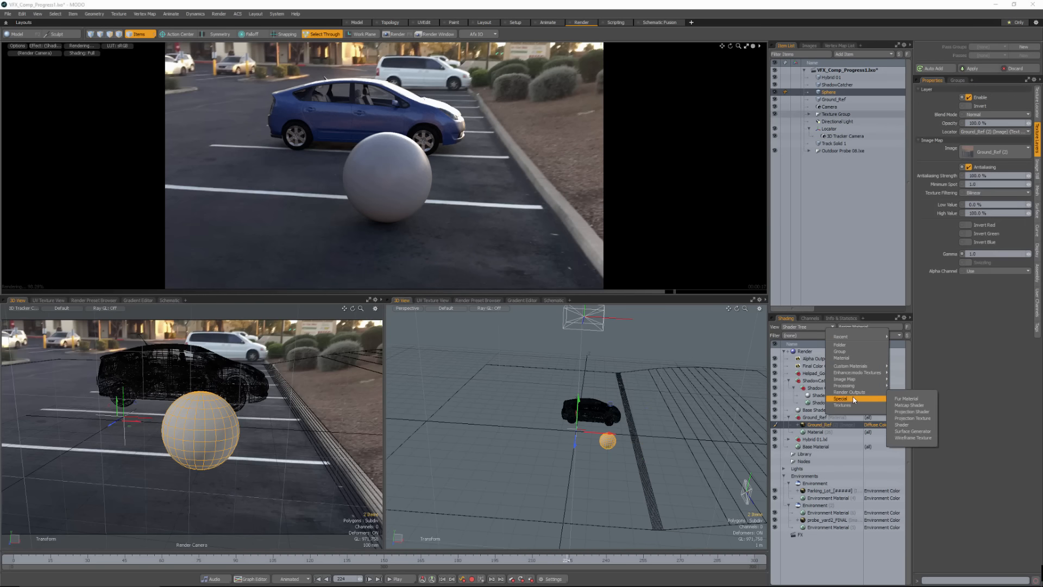
left_click(911, 431)
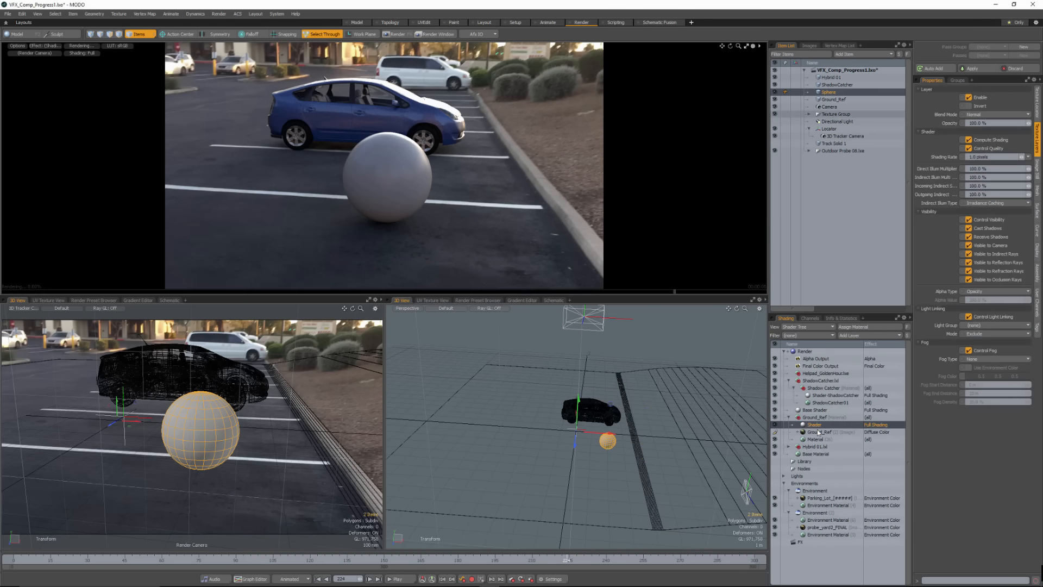
- Disable the new shader's shadow casting and receiving and its camera, refraction and occlusion visibility, and move the Ground_Ref group above the ShadowCatcher group
left_click(967, 228)
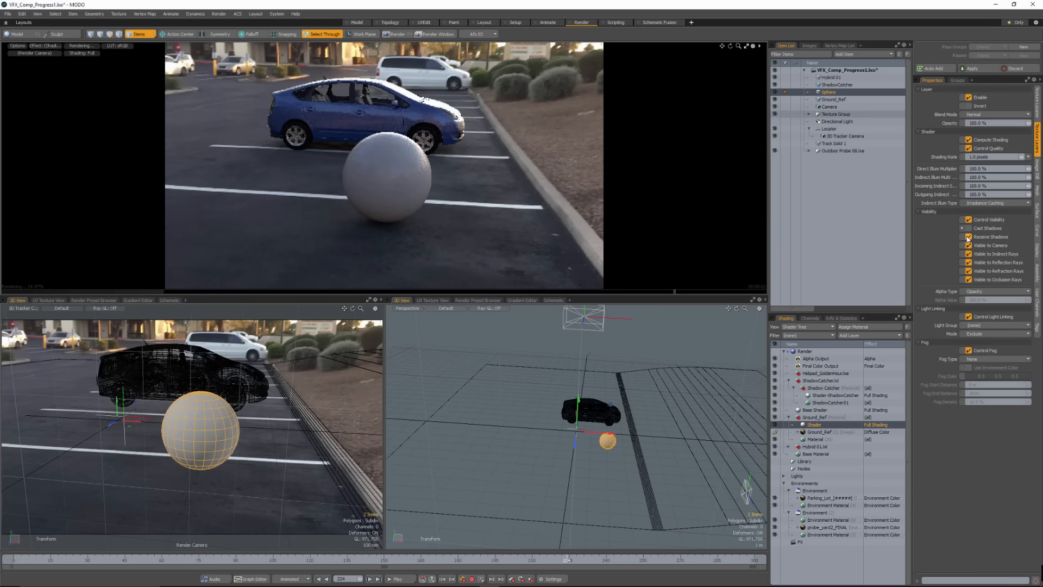
left_click(968, 237)
left_click(970, 245)
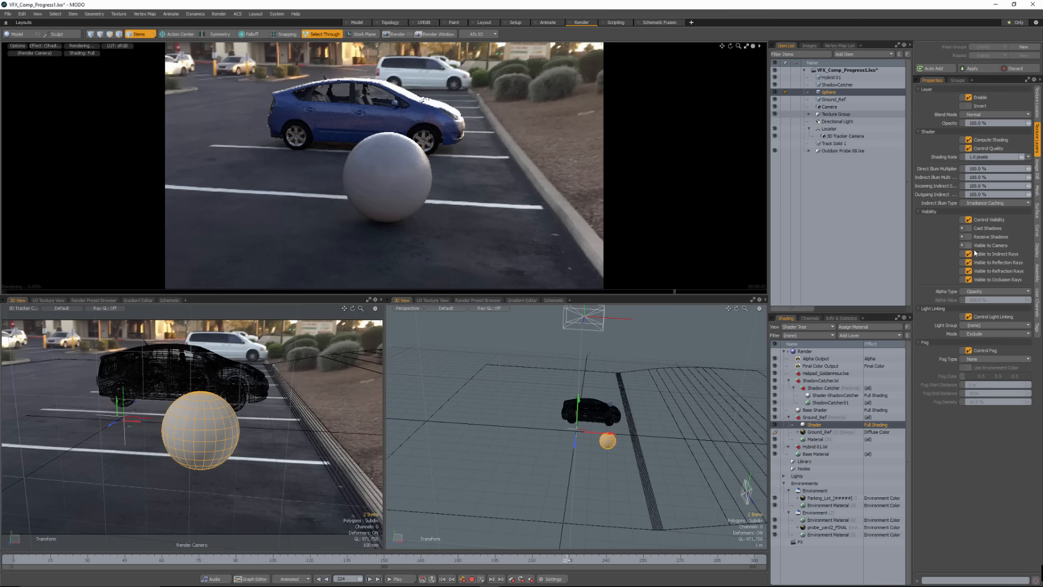
left_click(970, 271)
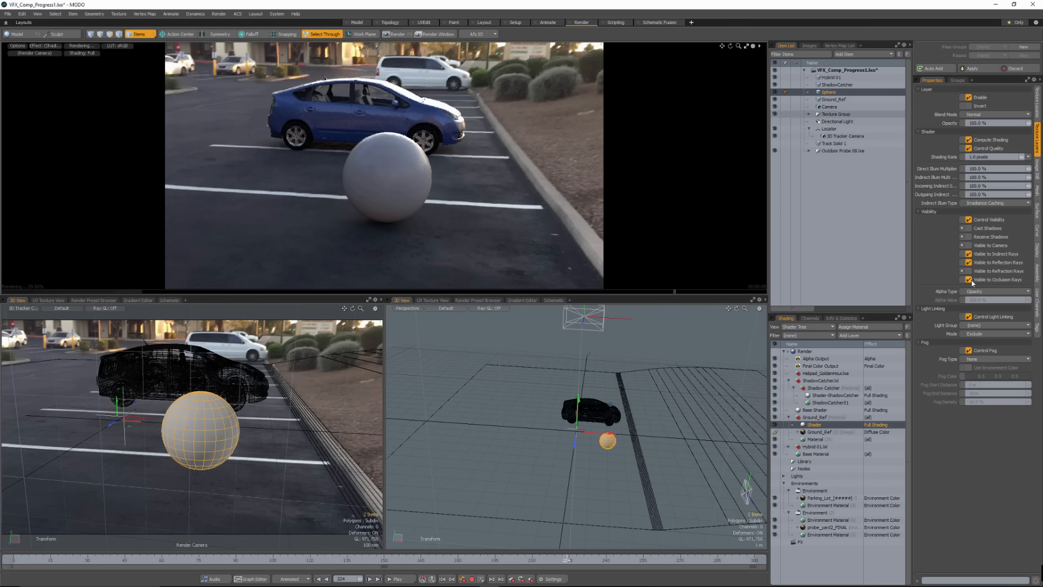
left_click(969, 280)
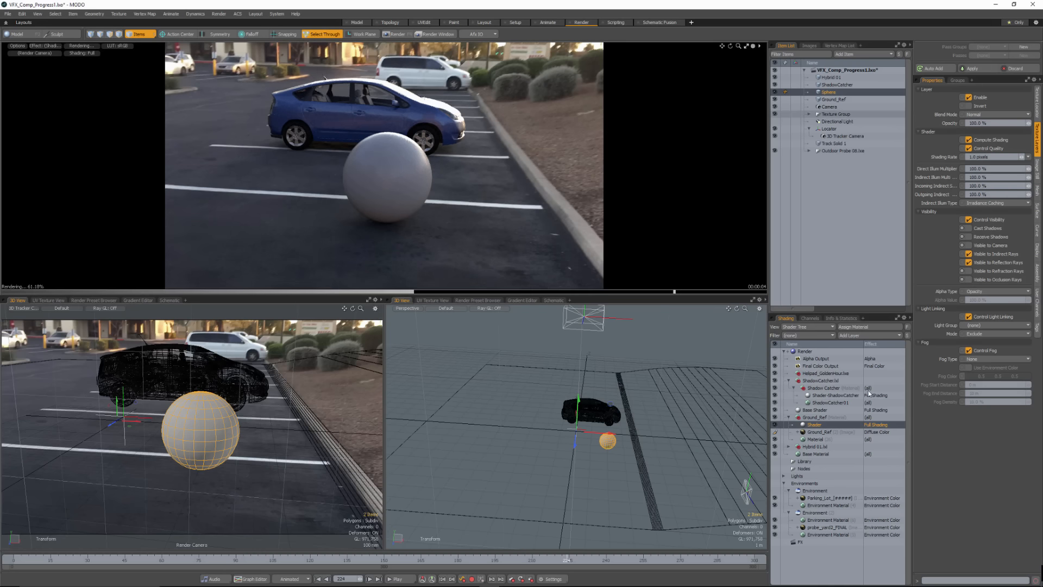
left_click_drag(815, 417, 815, 382)
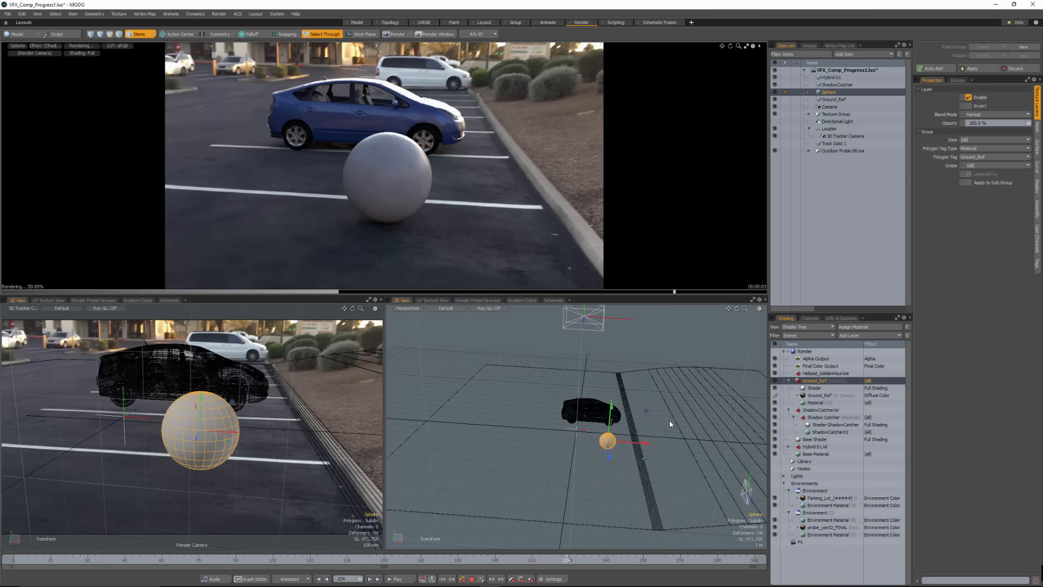
- Raise the Ground_Ref mesh to a Y position of 5 mm and toggle its visibility to compare the reflections
left_click(594, 504)
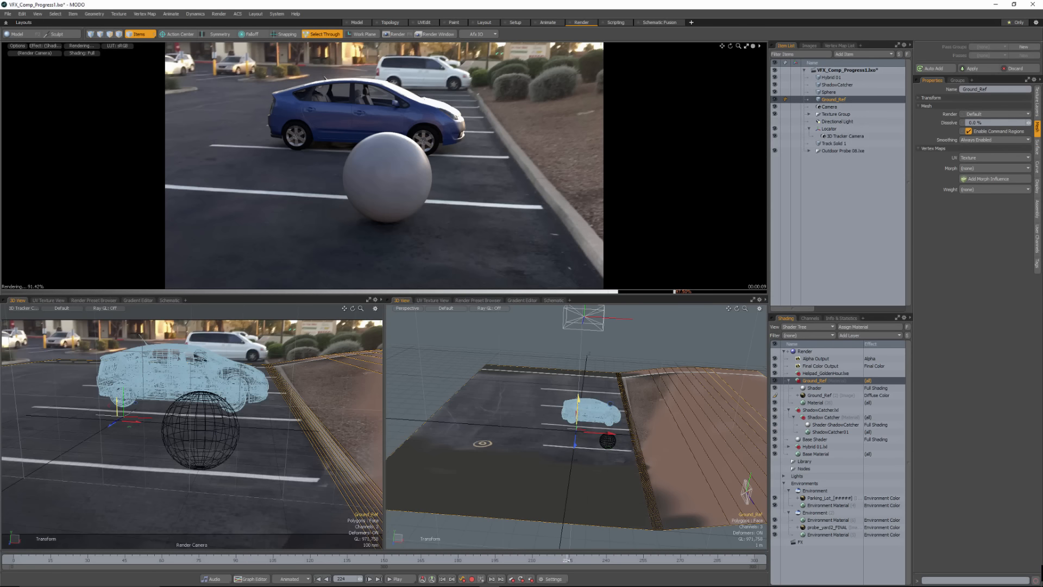
left_click_drag(578, 401, 578, 399)
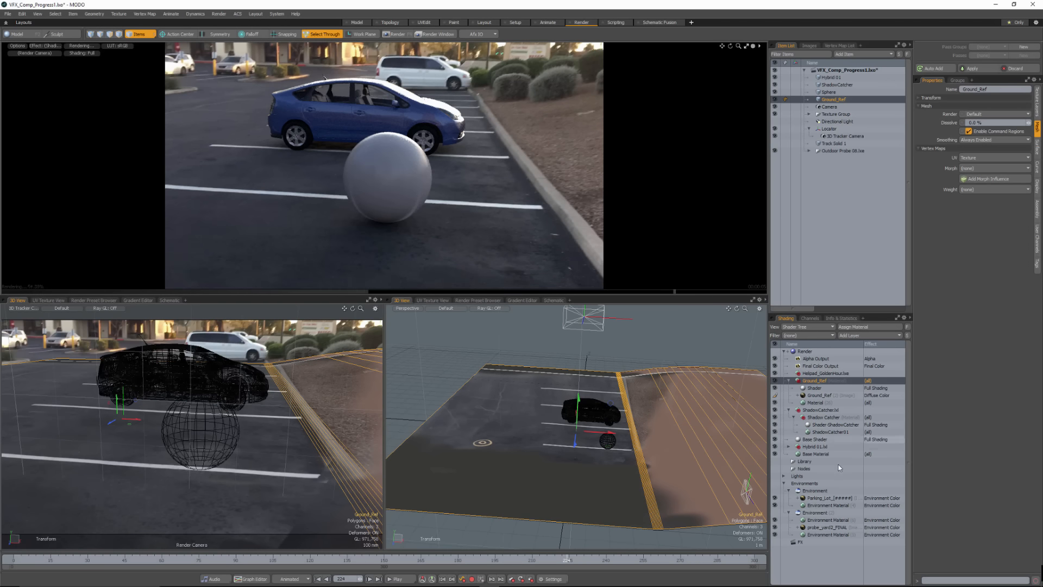
key("space")
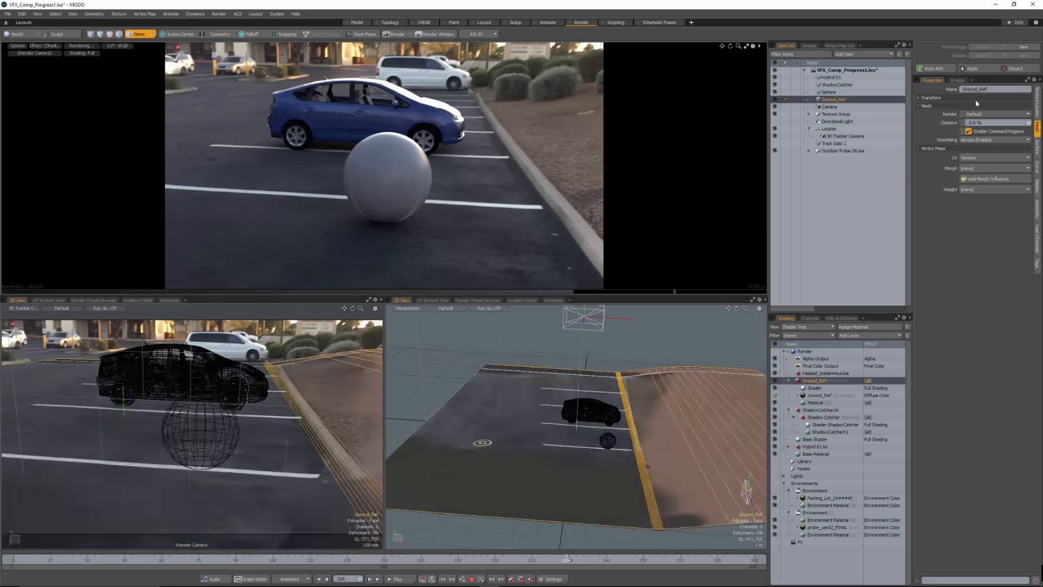
left_click(934, 98)
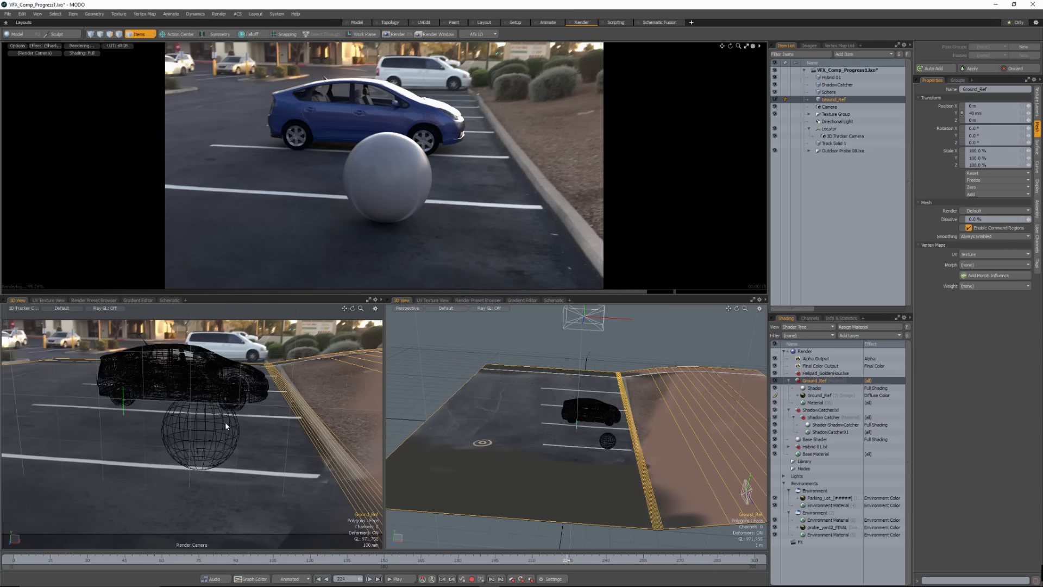
key("w")
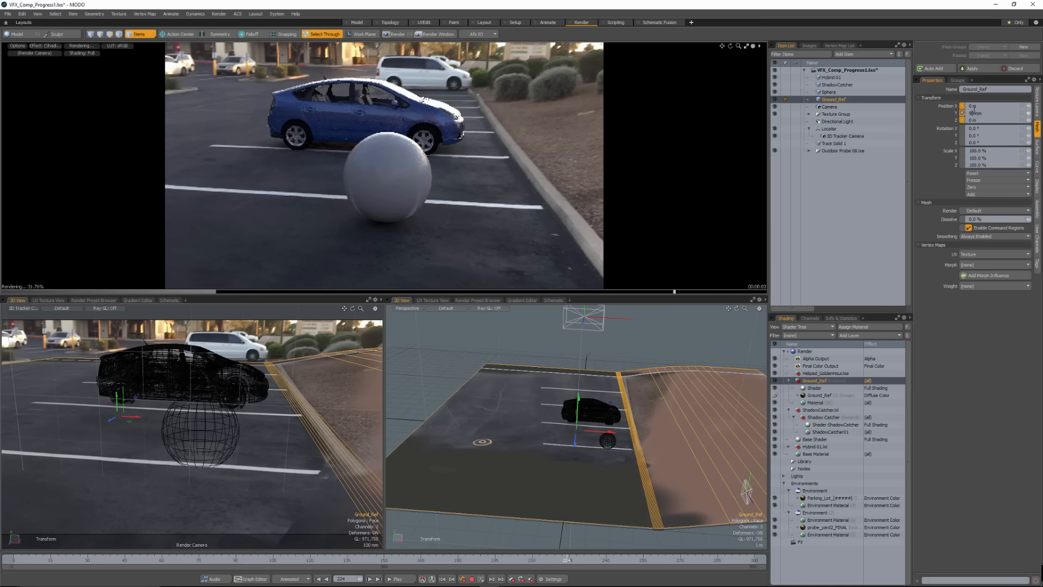
type("5")
key("Tab")
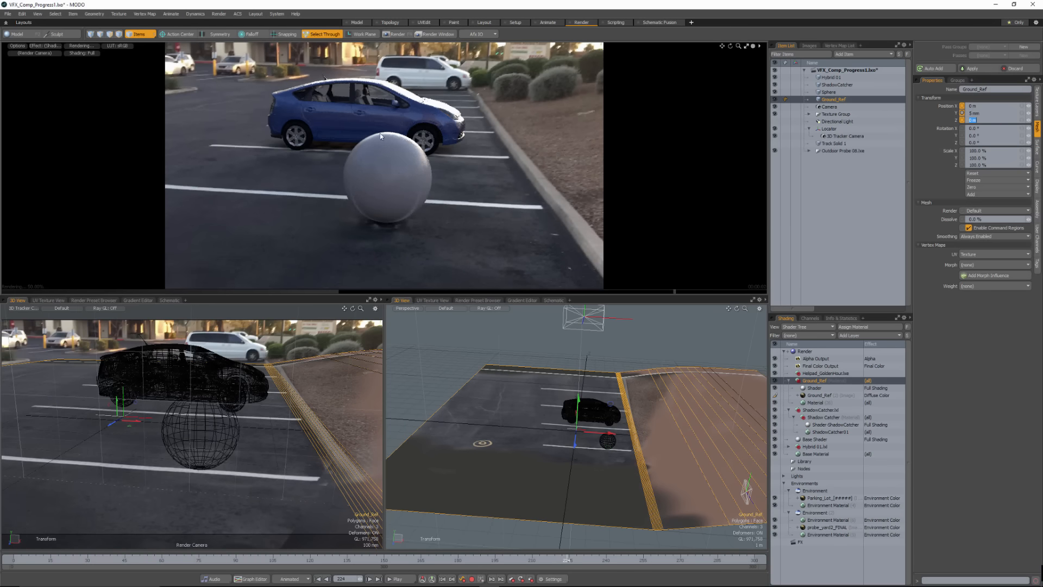
left_click(775, 100)
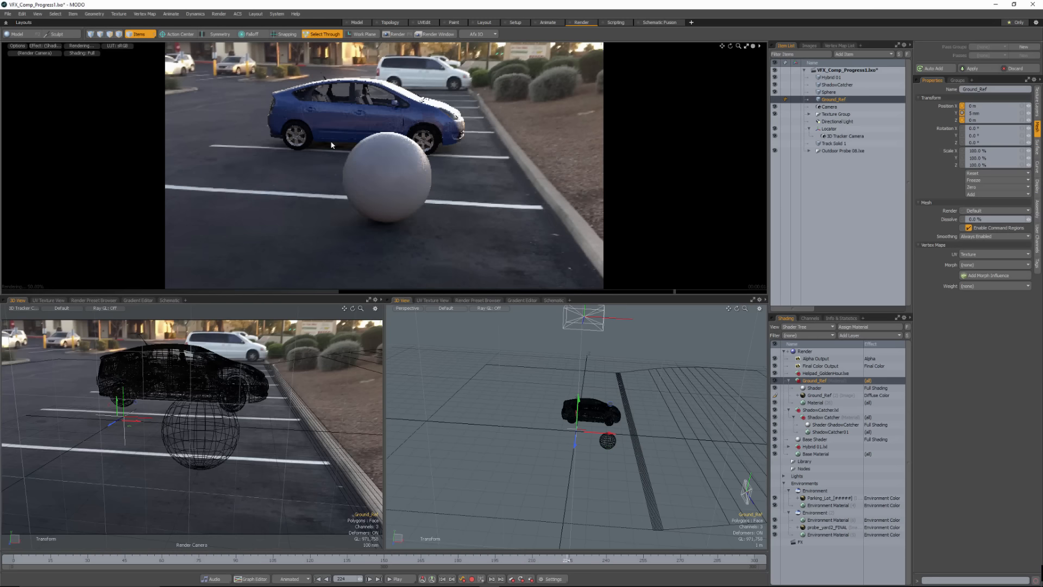
left_click(774, 100)
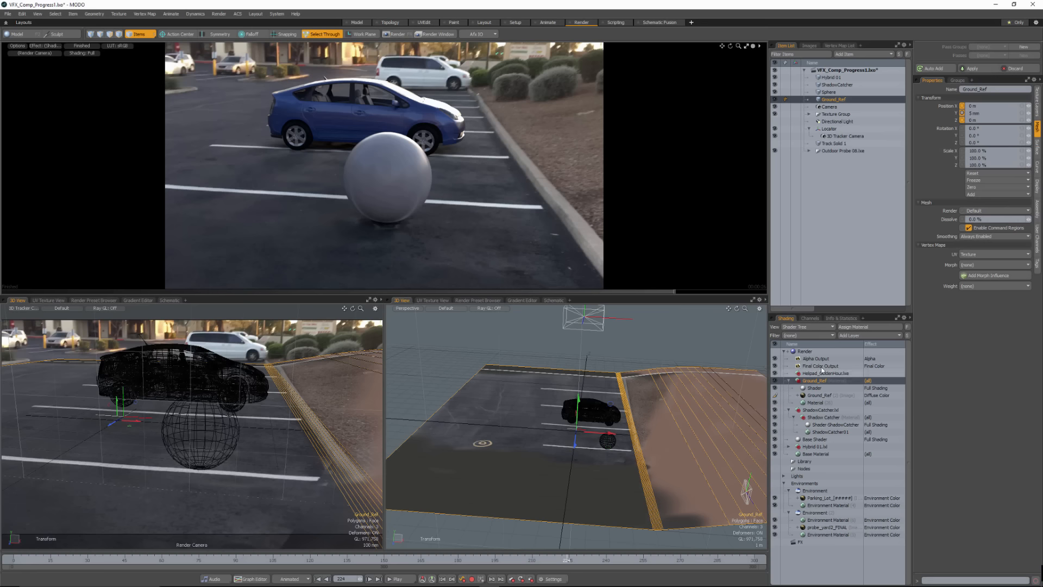
- Collapse the Ground_Ref and ShadowCatcher shading groups and switch the render preview to the Alpha Output
left_click(788, 381)
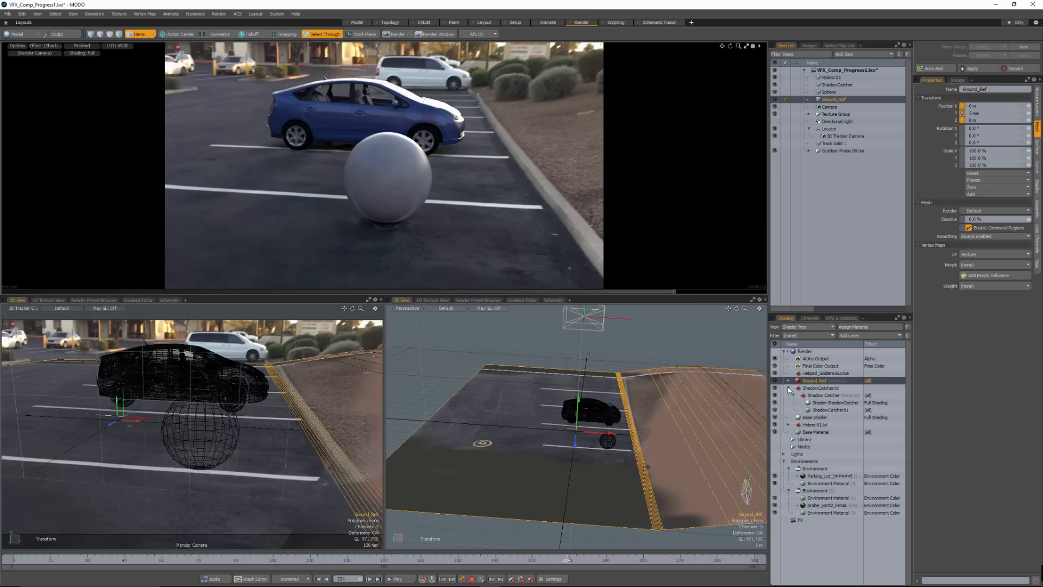
left_click(788, 388)
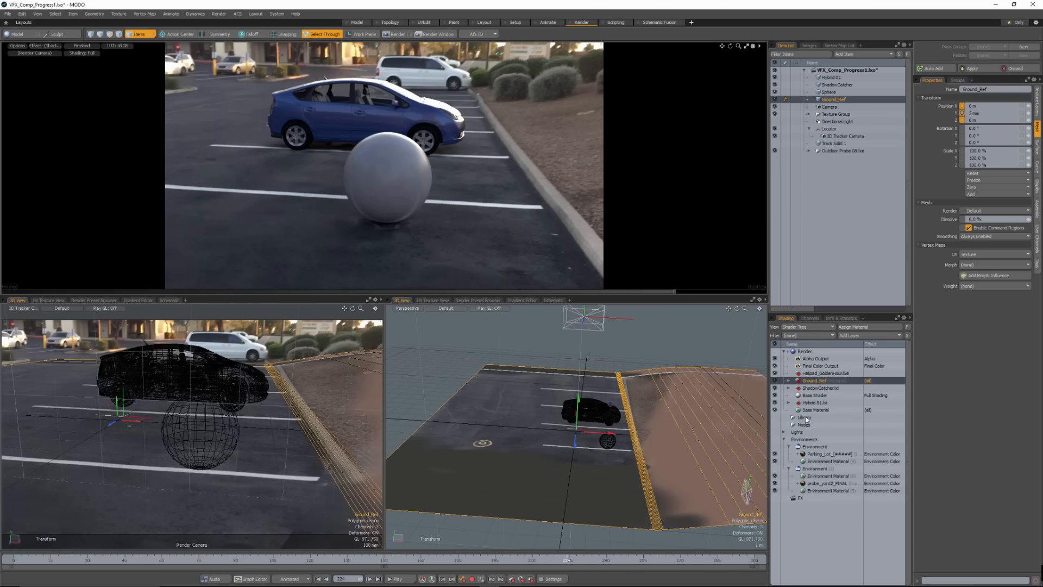
left_click(816, 359)
left_click(46, 46)
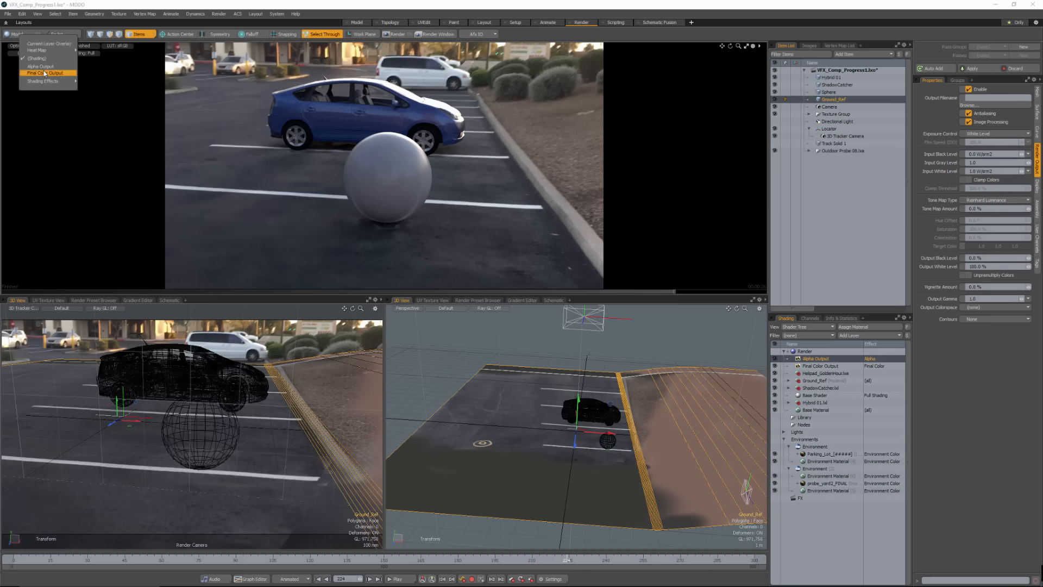
left_click(46, 71)
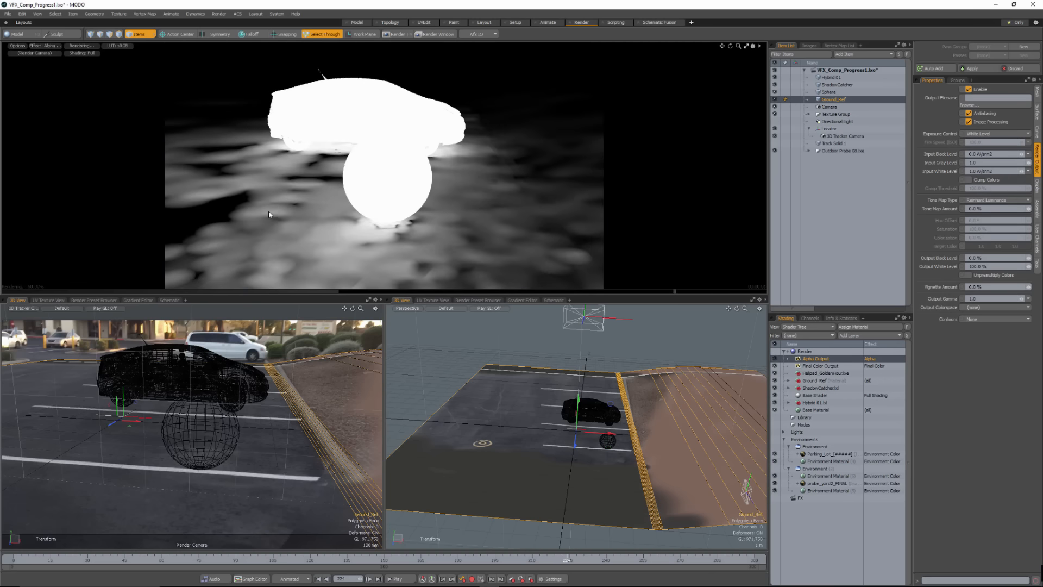
- Set the Secondary Rays channel of the Render item to 100%
left_click(804, 351)
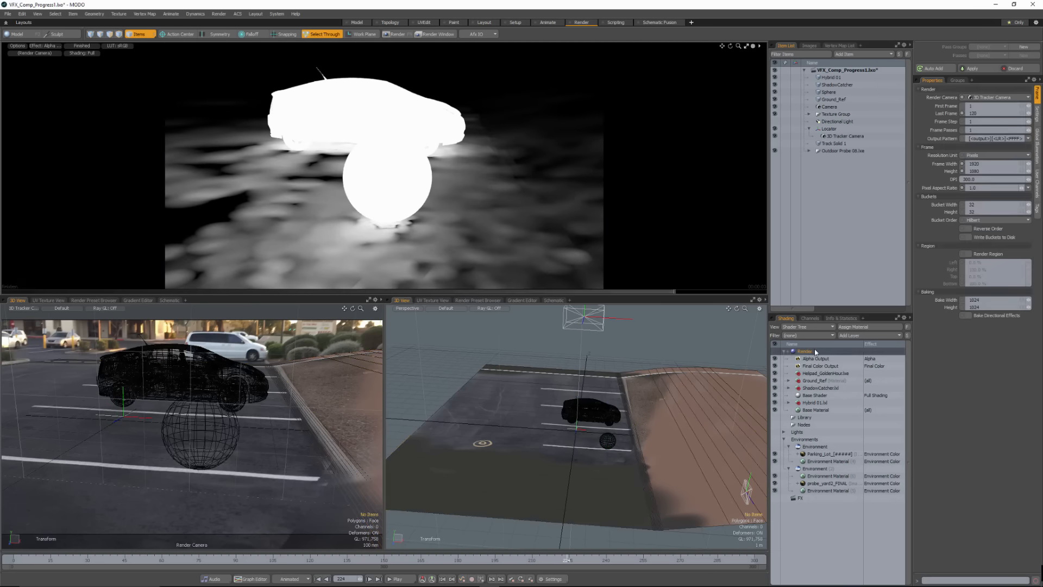
left_click(810, 318)
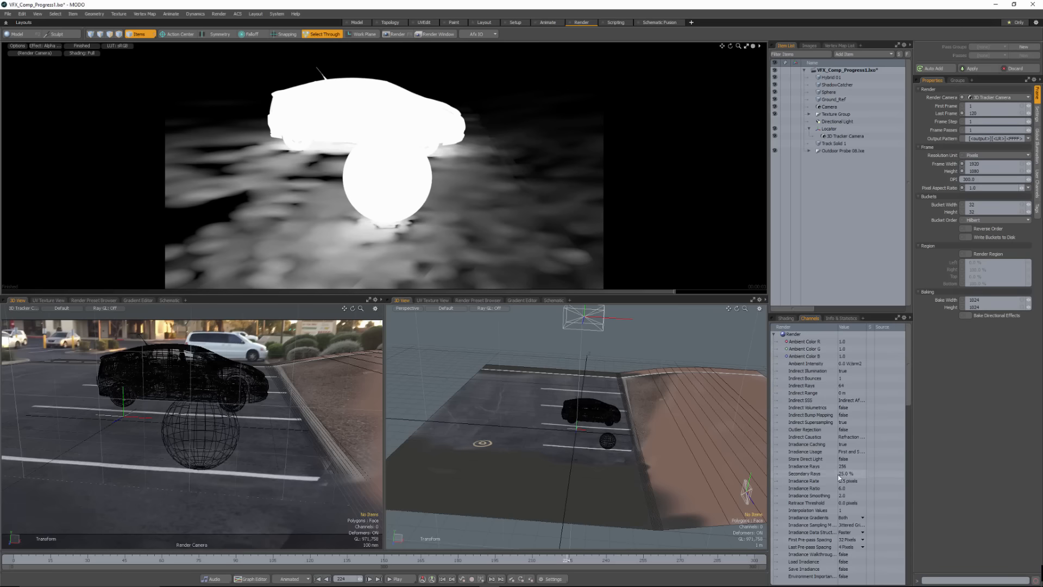
left_click(845, 474)
left_click(857, 474)
type("10")
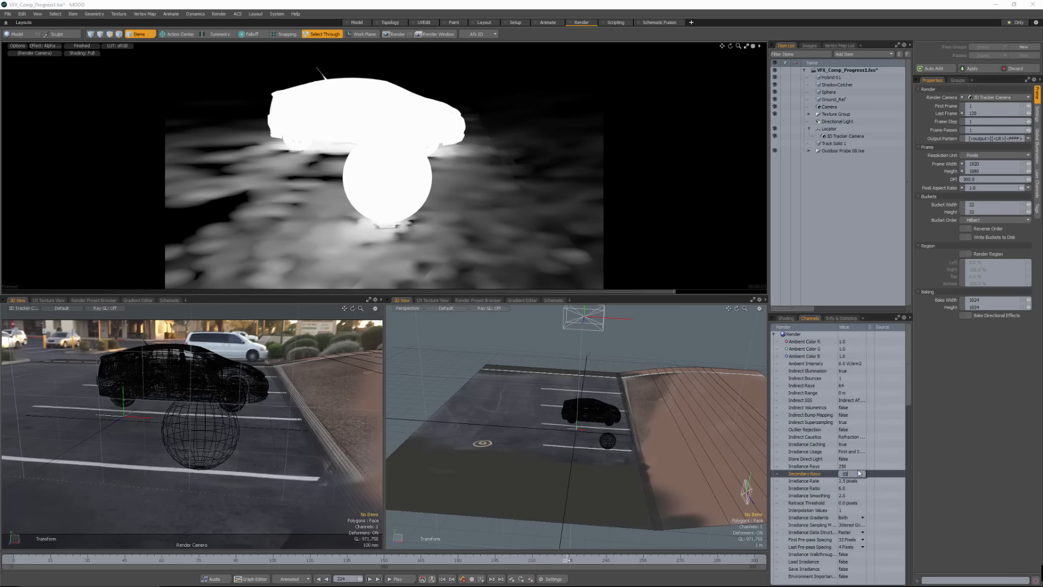
type("0")
key("Return")
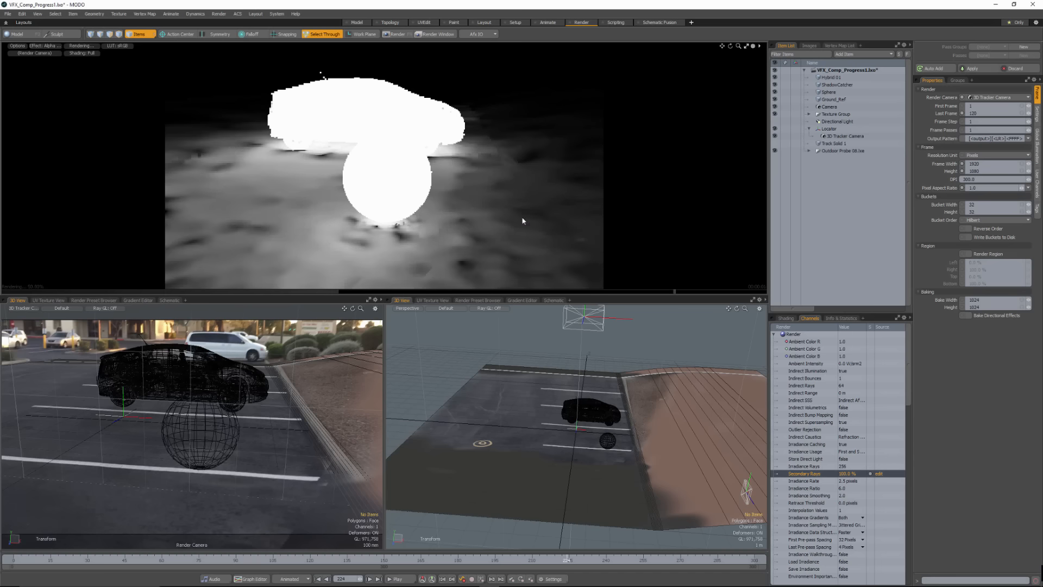
- Enable Environment Importance Sampling in the Render item's global illumination settings and move the timeline slightly ahead to check the alpha
left_click(786, 319)
left_click(1037, 146)
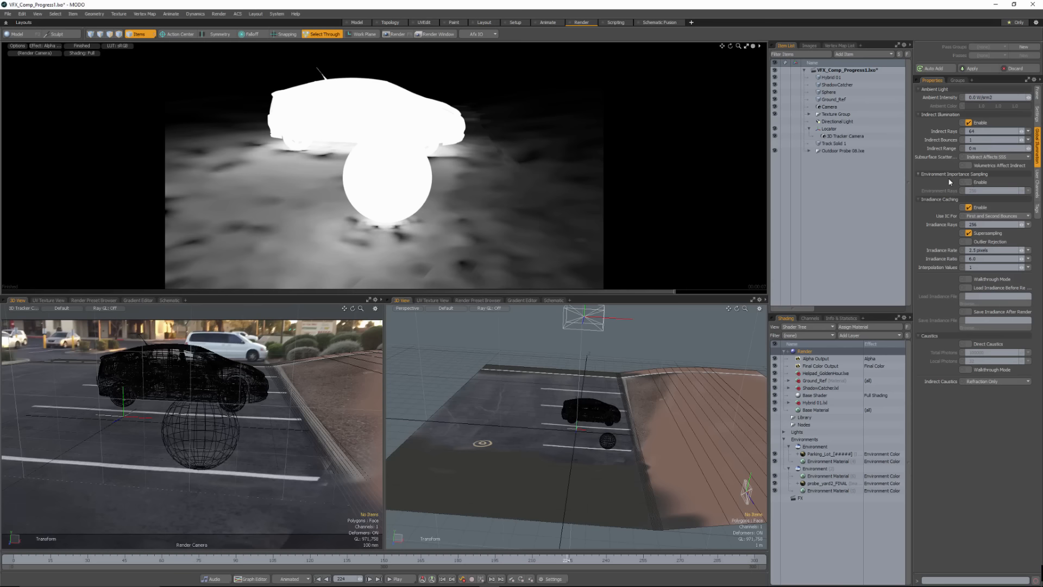
left_click(968, 183)
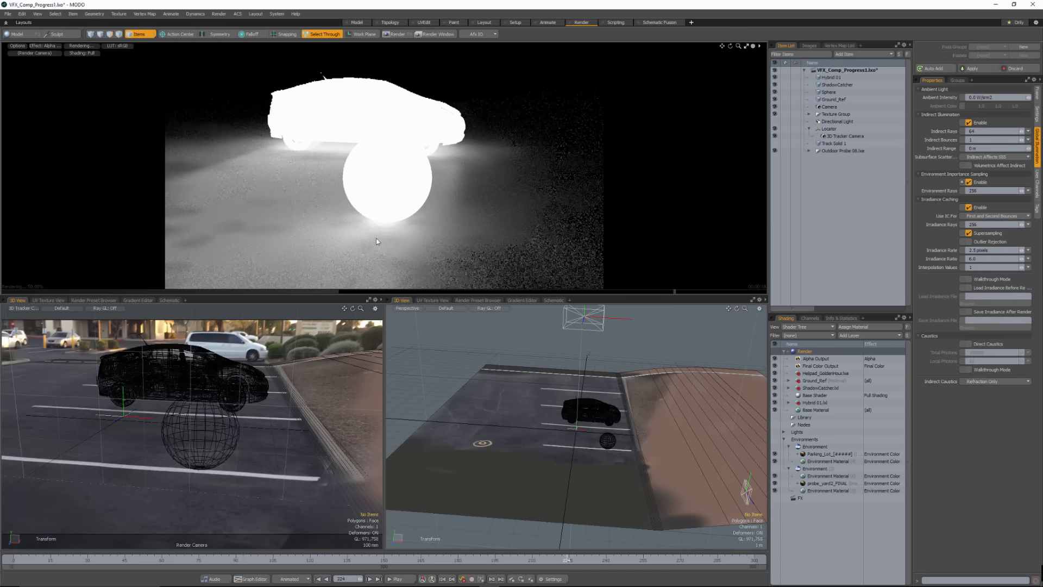
left_click(585, 559)
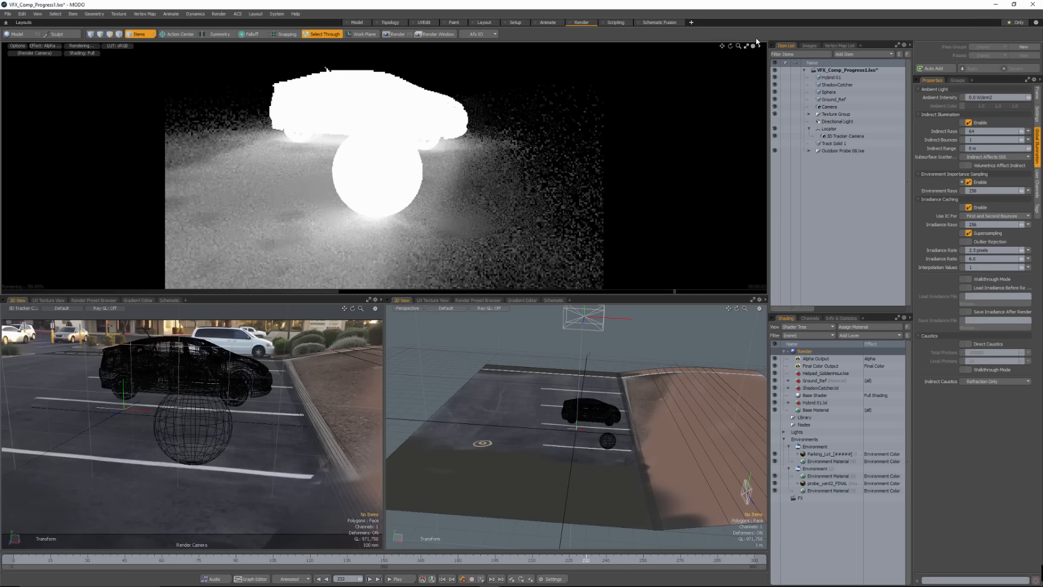
- Examine the material settings inside the Ground_Ref and ShadowCatcher shading groups, leaving both groups collapsed
left_click(788, 380)
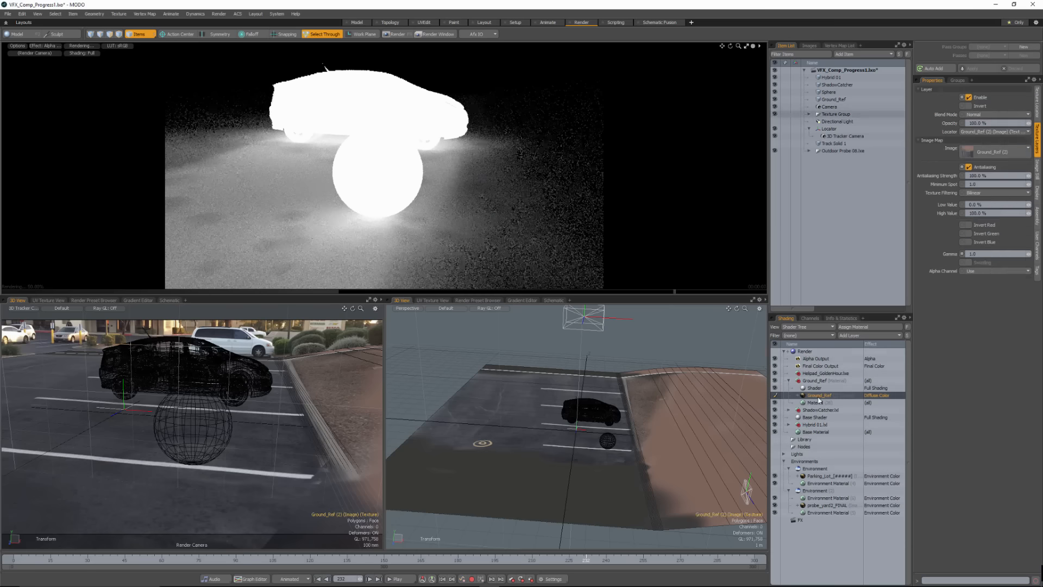
left_click(818, 402)
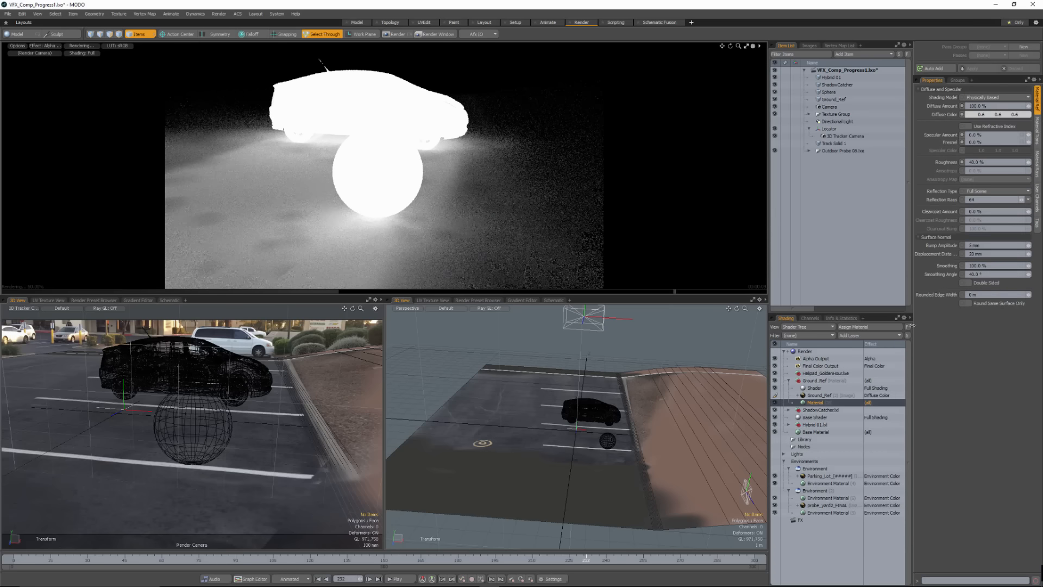
left_click(788, 410)
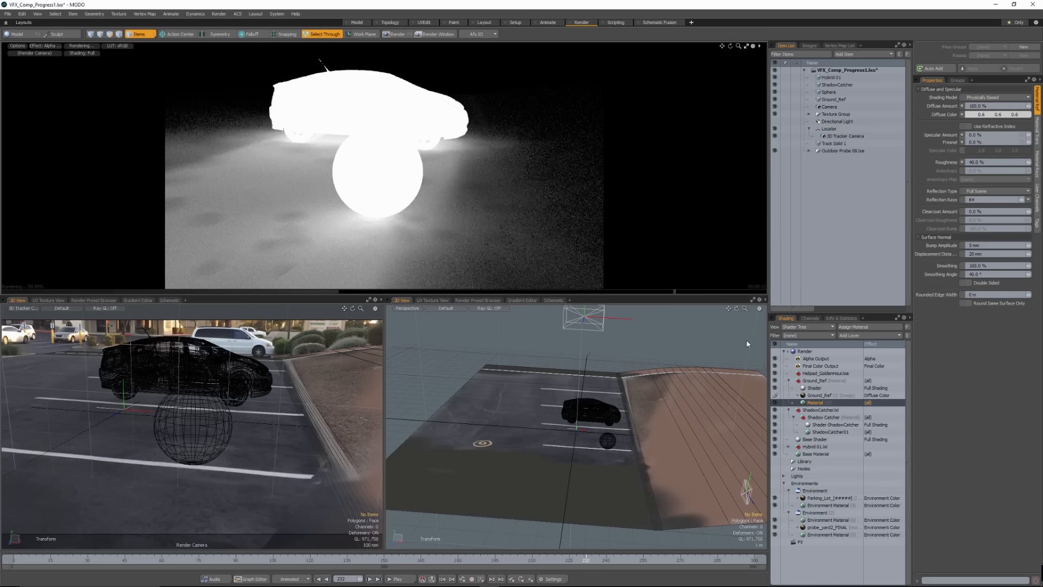
left_click(836, 432)
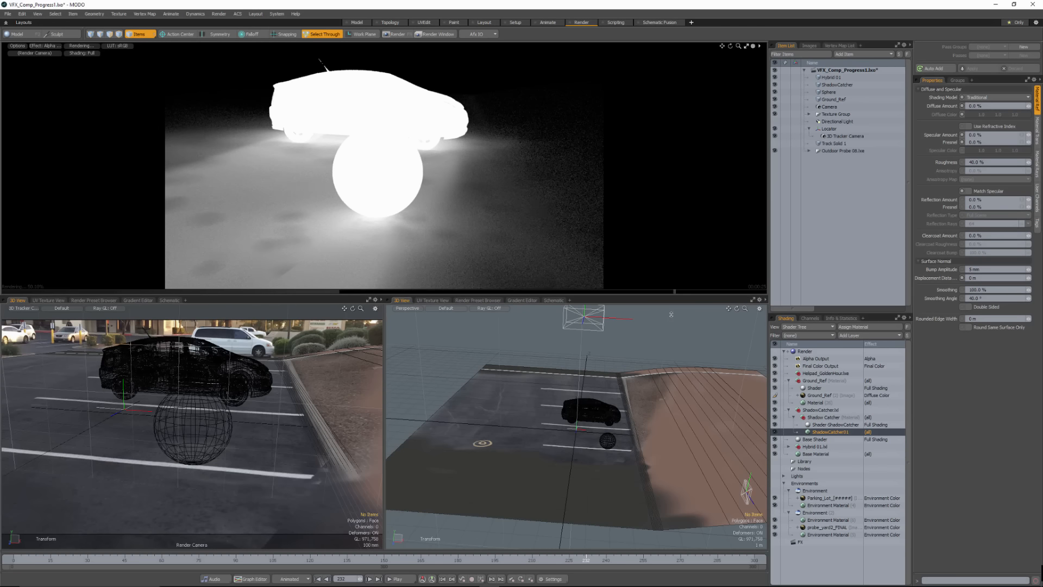
left_click(788, 409)
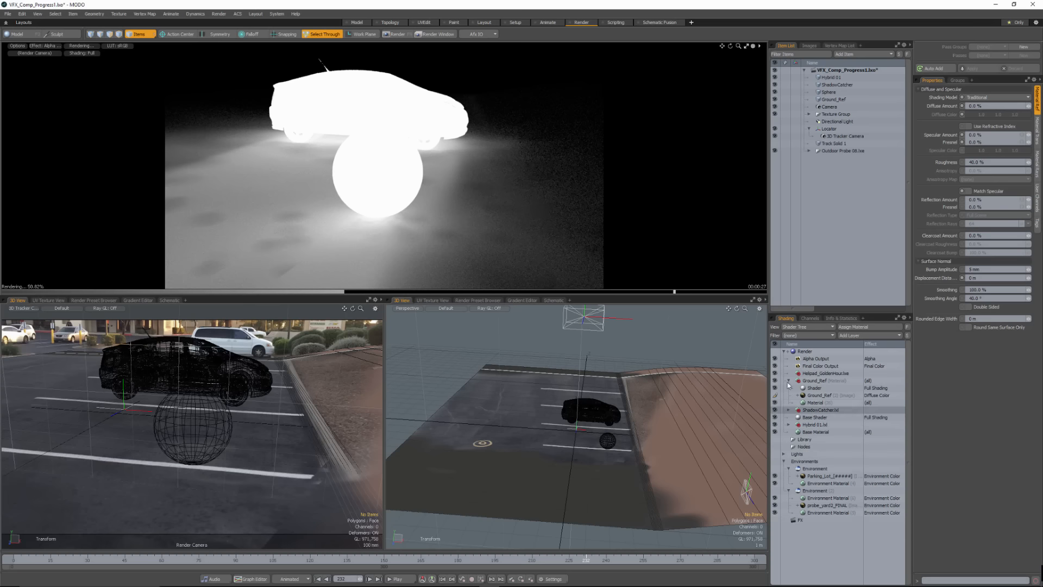
left_click(787, 381)
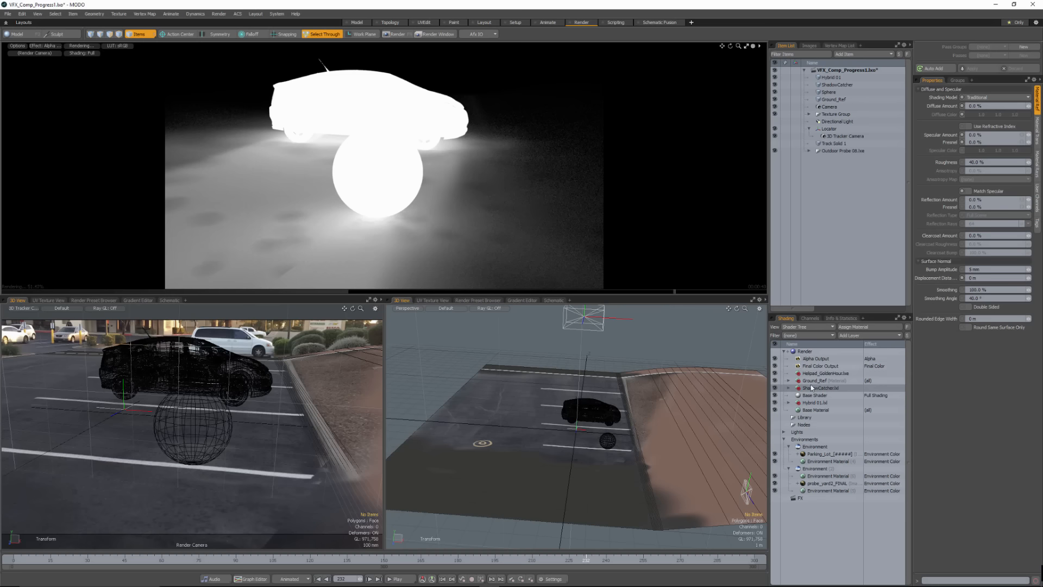
- Duplicate the Alpha Output in the shader tree
left_click(809, 359)
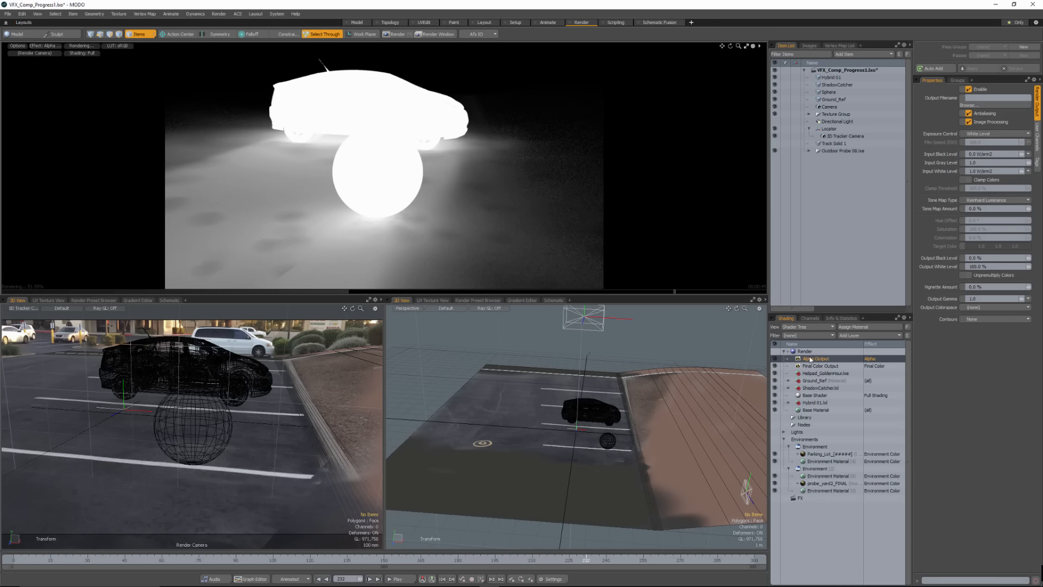
right_click(819, 360)
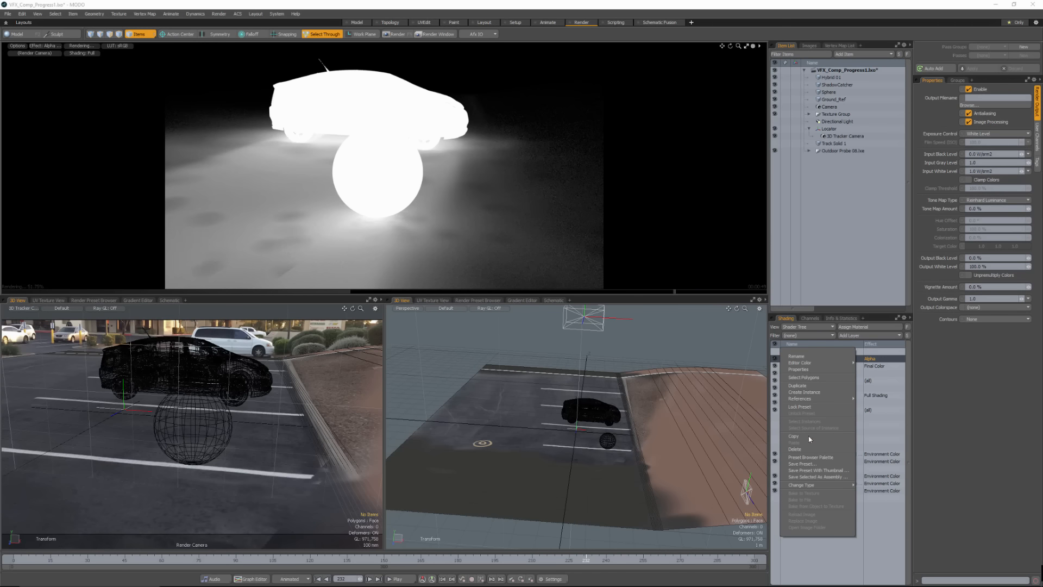
left_click(797, 386)
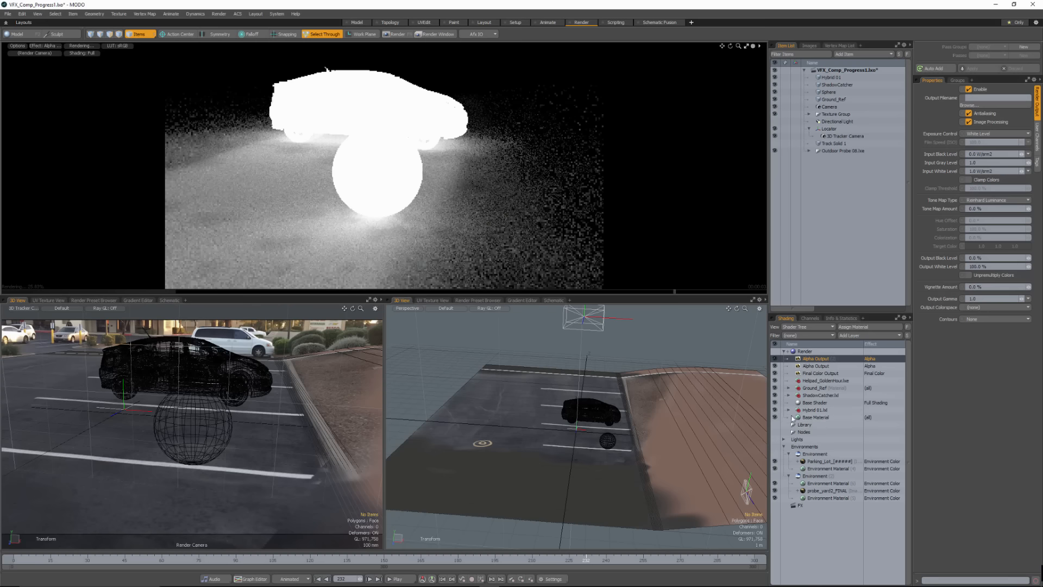
- Assign a new material named Ball to the sphere mesh
left_click(227, 434)
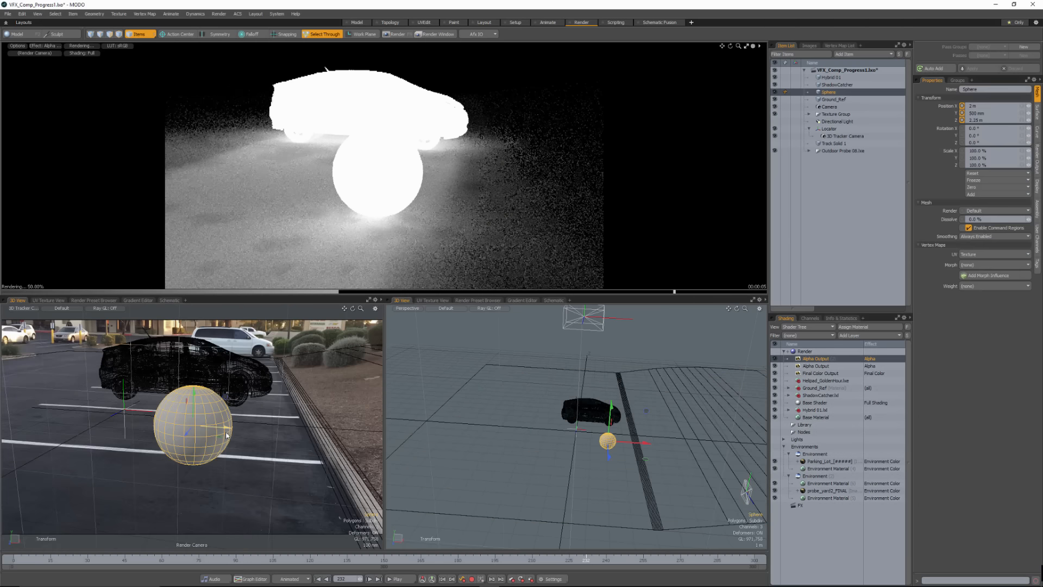
type("mBall")
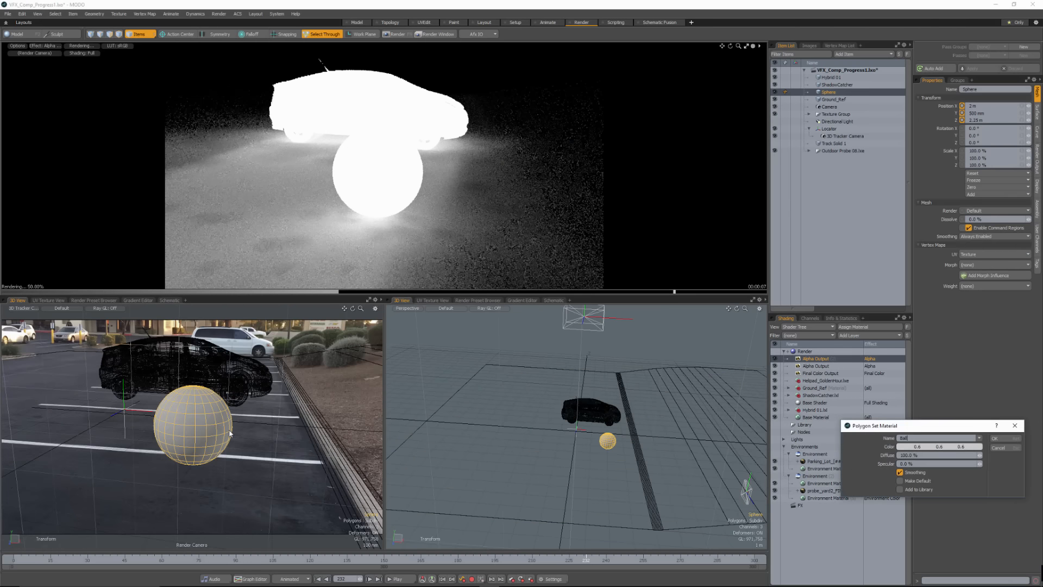
key("Return")
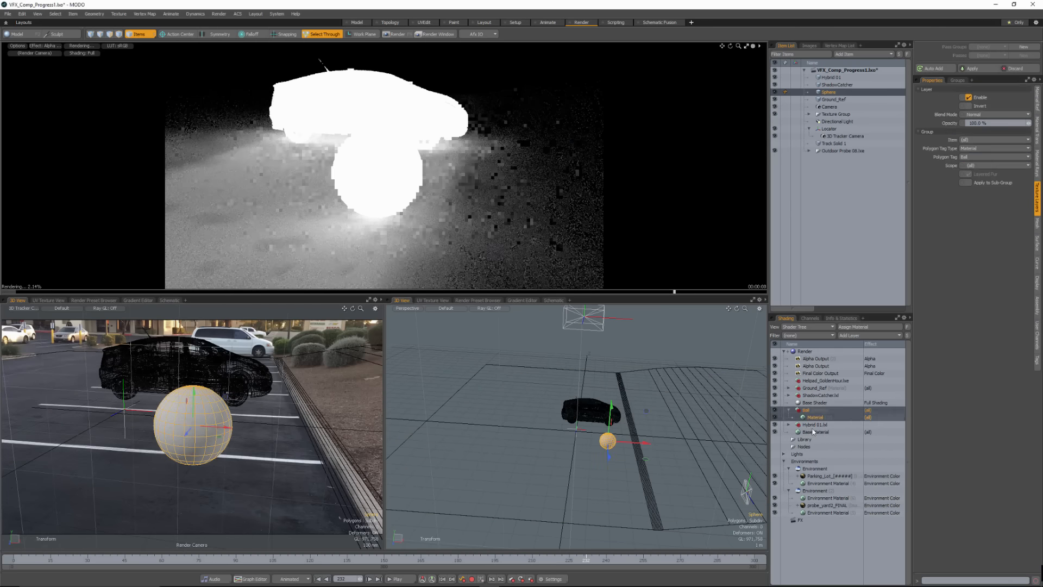
left_click(855, 418)
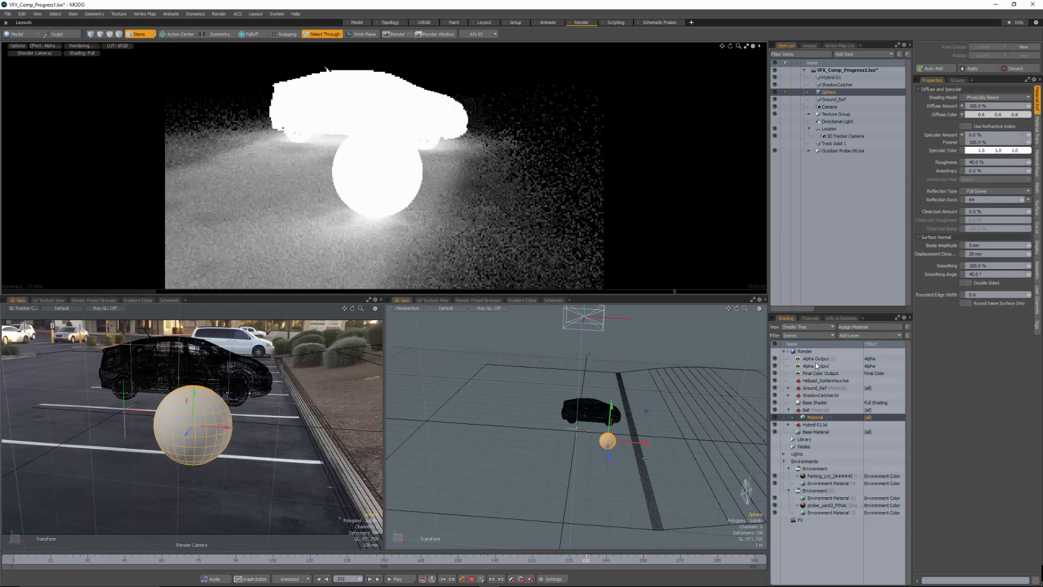
- Move the duplicated Alpha Output into the Ball material group and rename it Ball_Alpha
left_click_drag(818, 359, 829, 413)
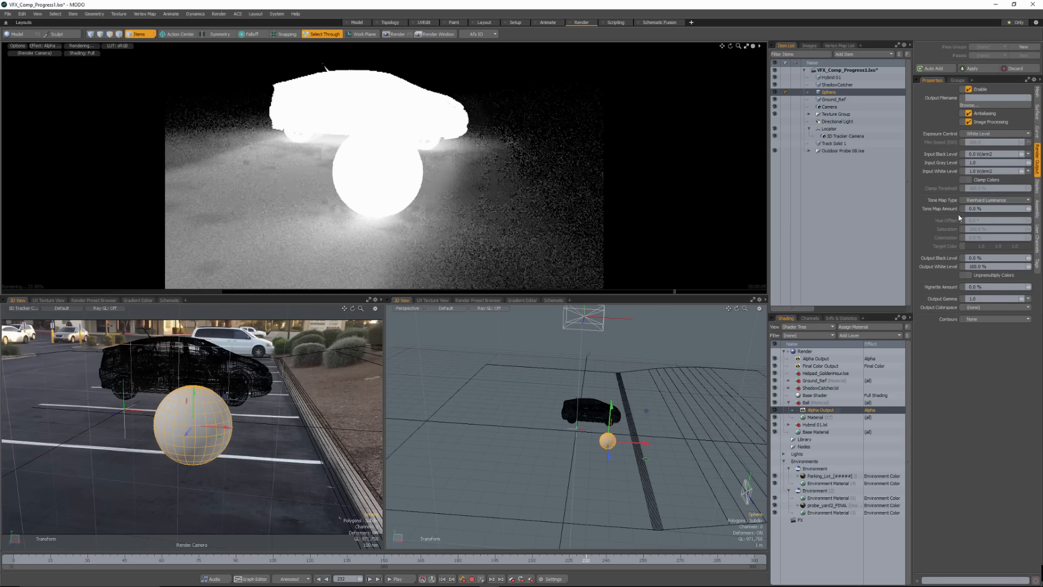
double_click(825, 410)
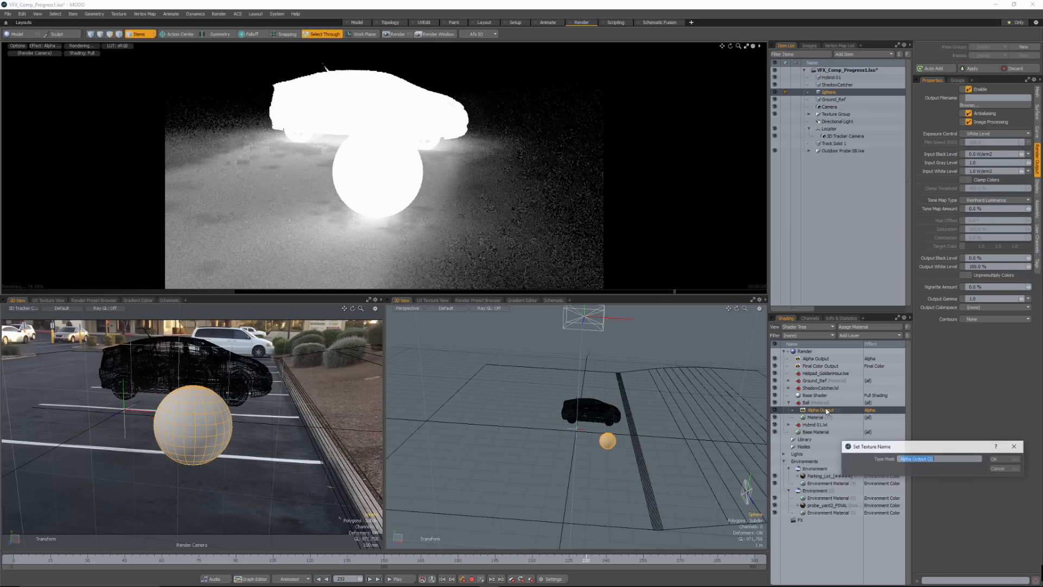
type("Ball_A")
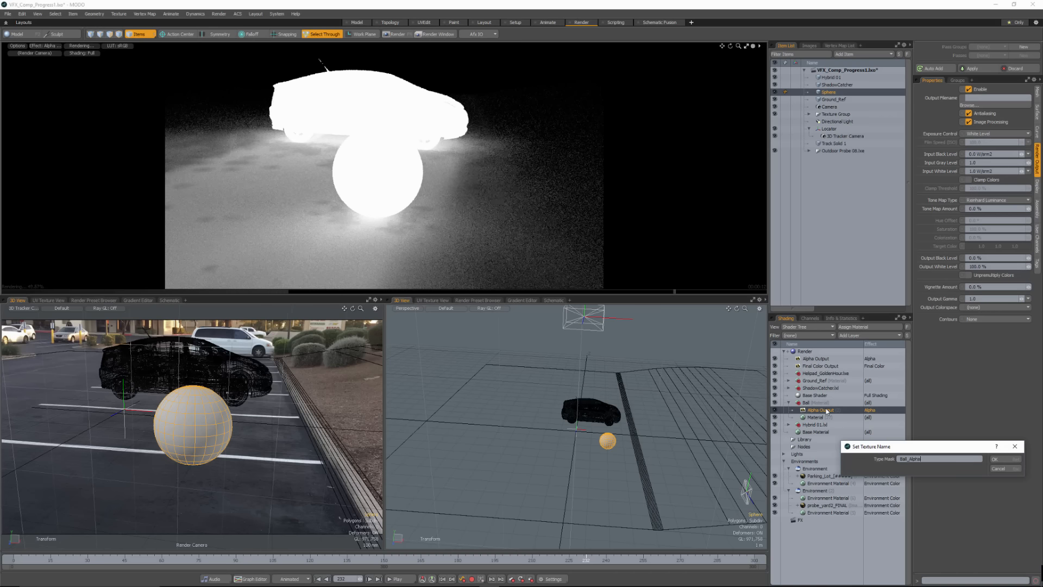
type("lpha")
key("Return")
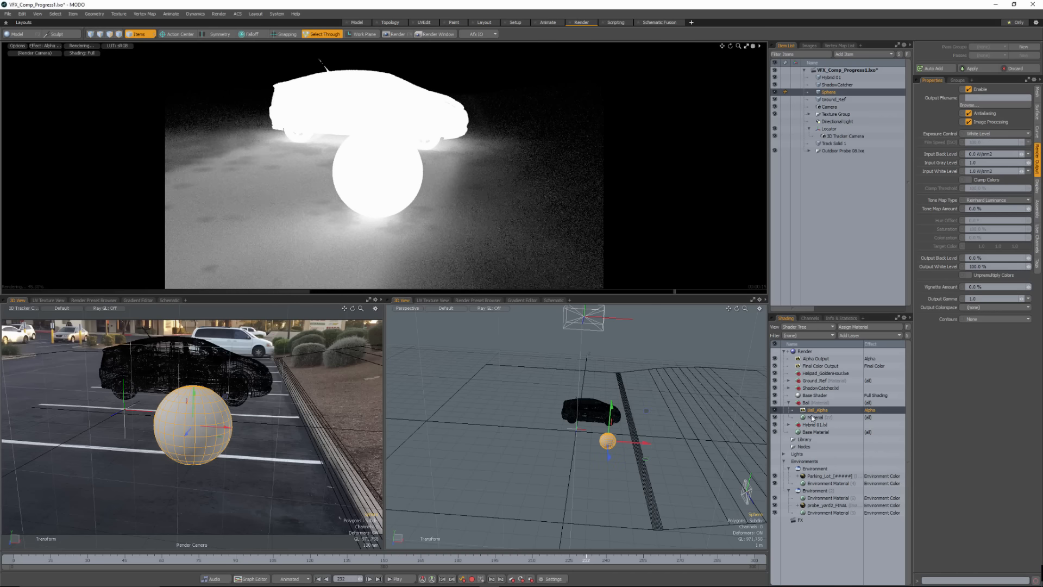
- Duplicate the Alpha Output again, rename the copy Car_Alpha and place it inside the Hybrid 01 car group
left_click(818, 363)
right_click(817, 363)
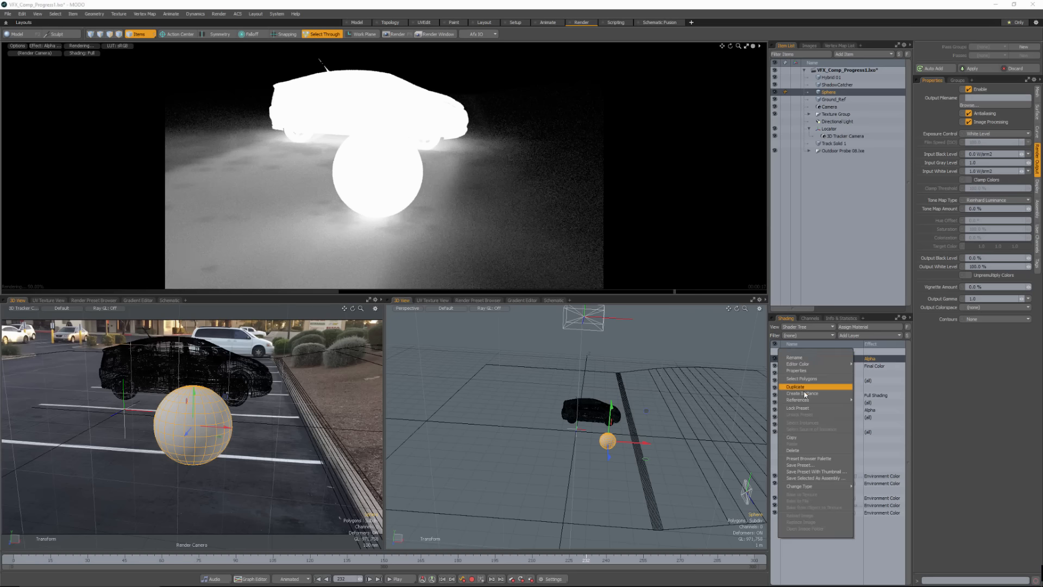
left_click(818, 375)
right_click(817, 357)
left_click(818, 360)
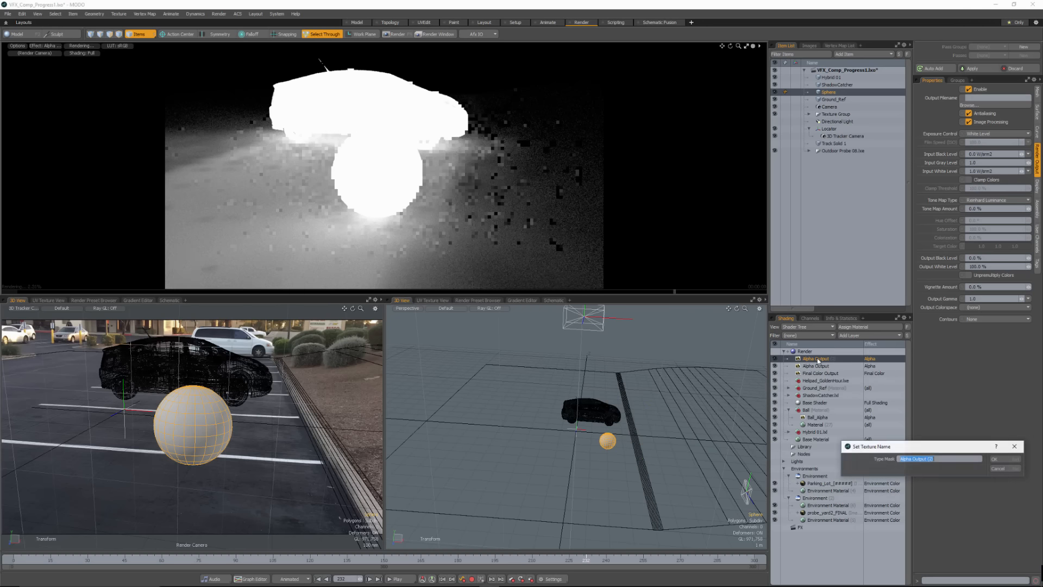
type("Car_Alpha")
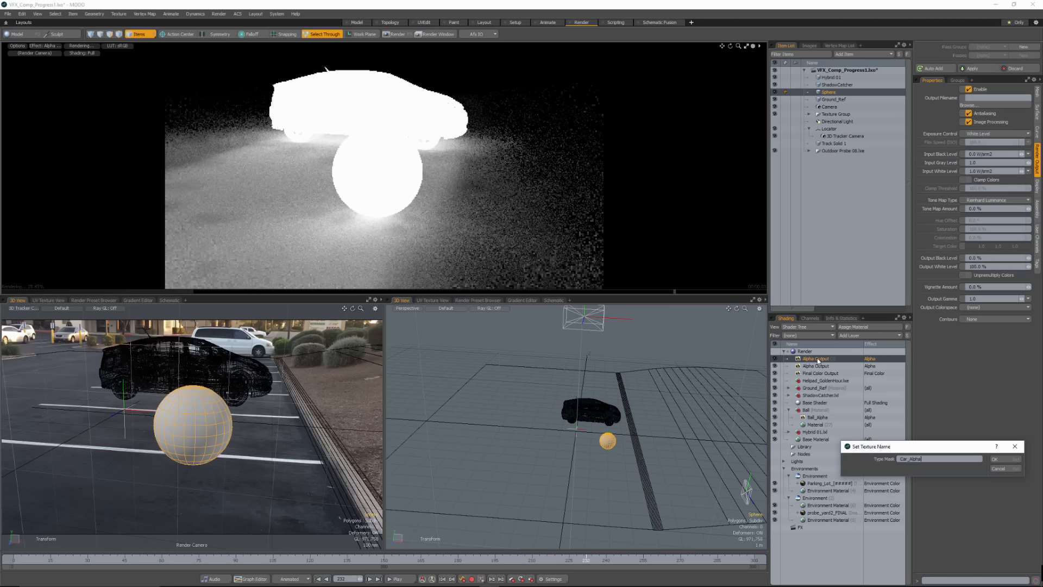
key("Return")
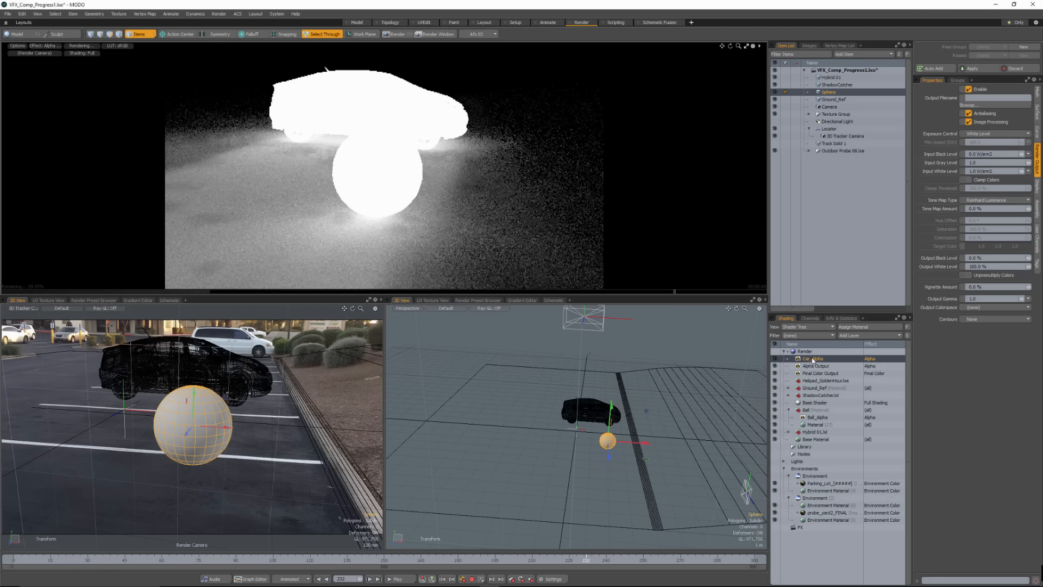
left_click_drag(797, 364, 802, 432)
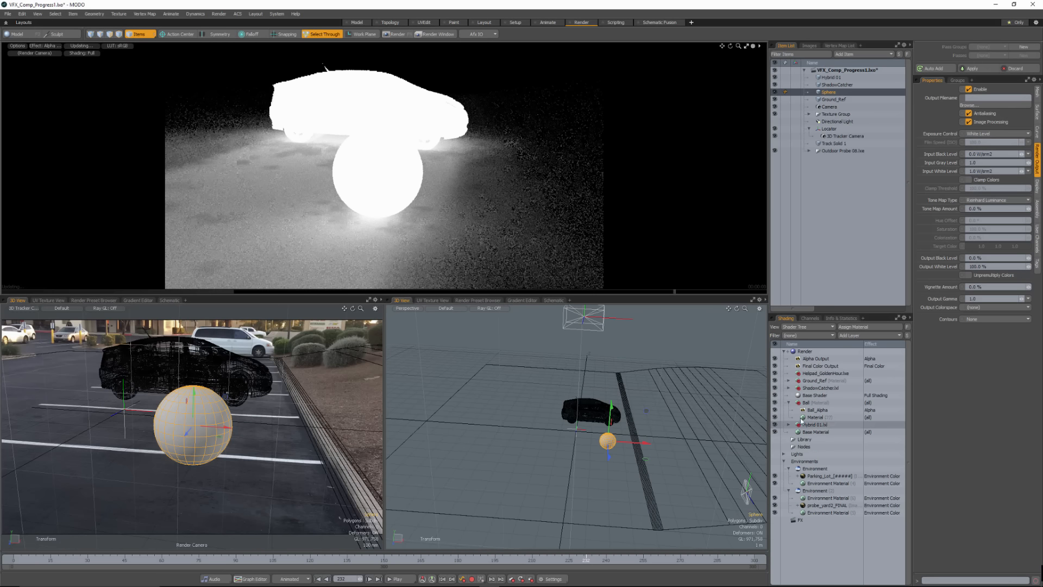
- Compare the Car_Alpha, Ball_Alpha and full Alpha Output passes in the render preview
left_click(44, 46)
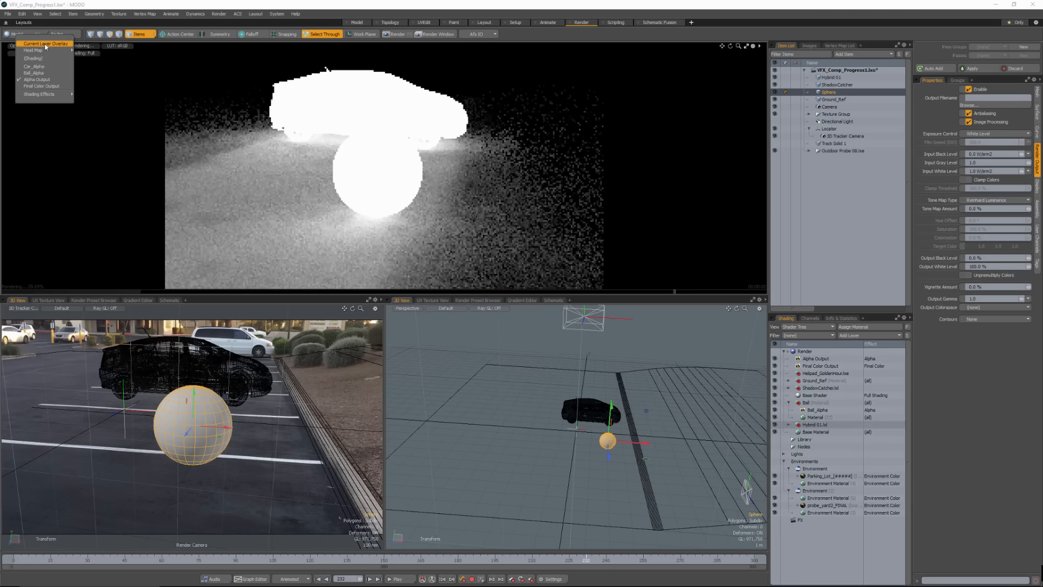
left_click(34, 66)
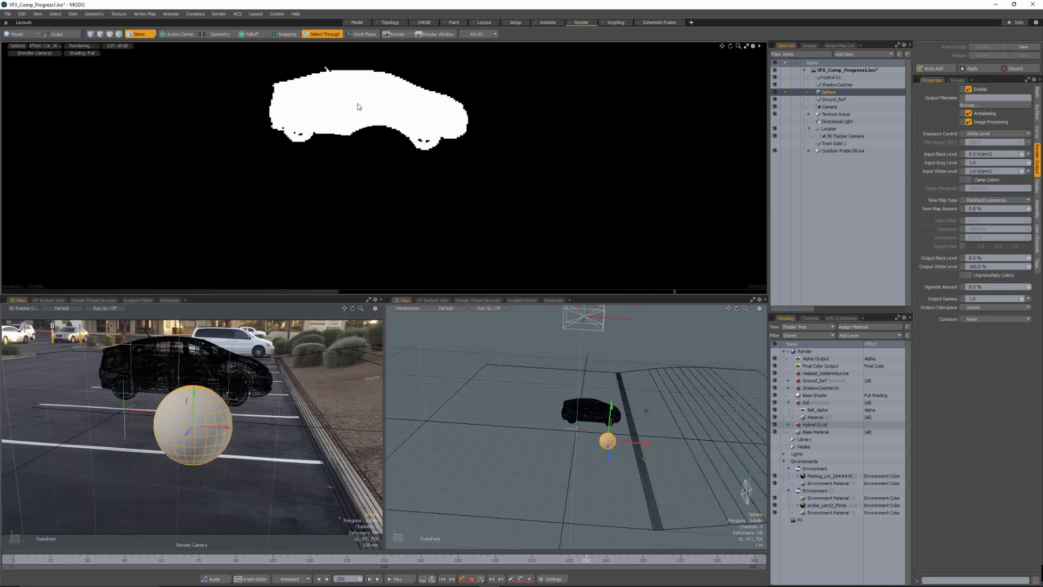
left_click(52, 47)
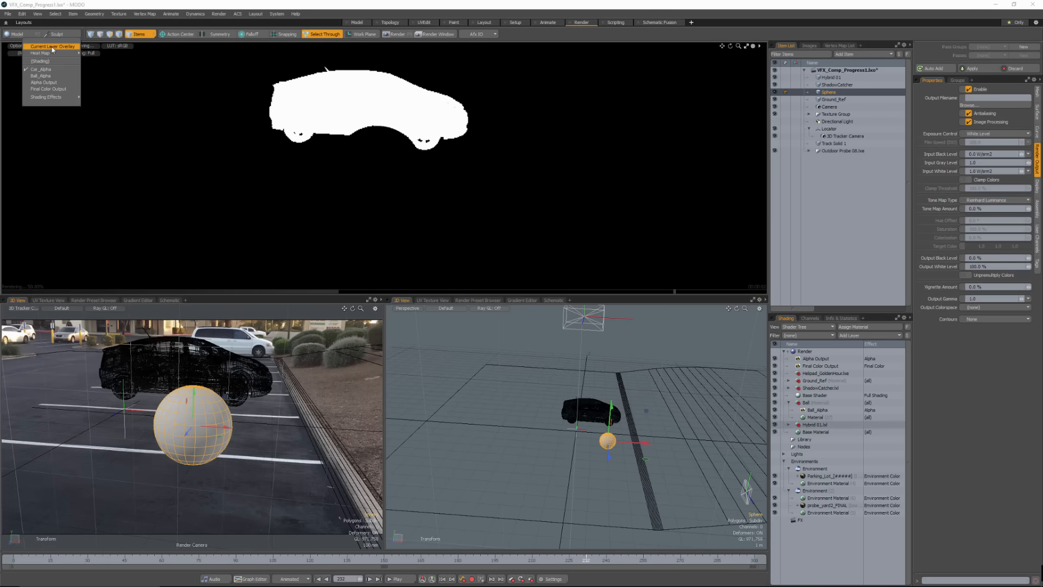
left_click(52, 77)
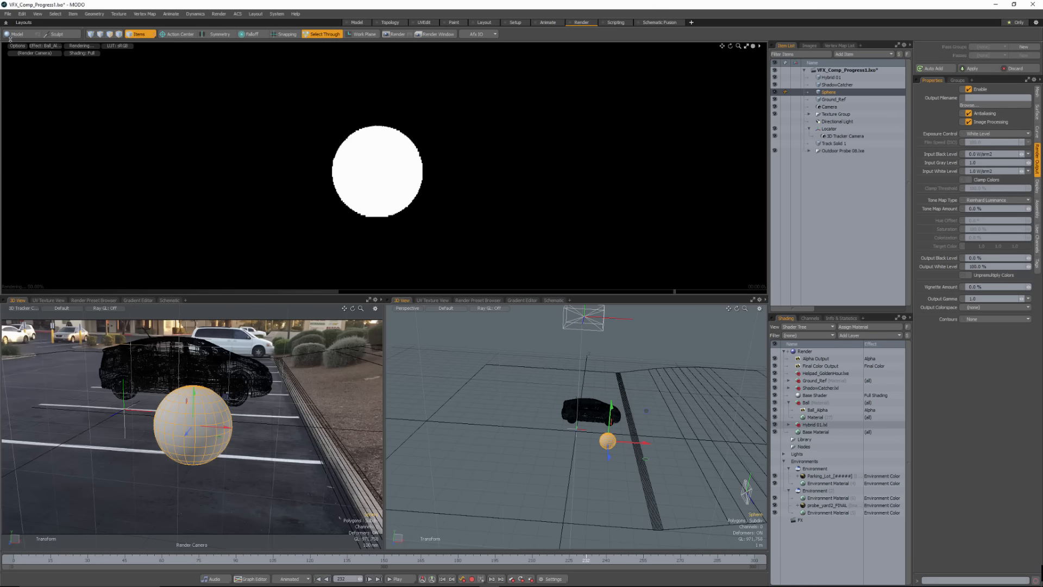
left_click(47, 45)
left_click(48, 67)
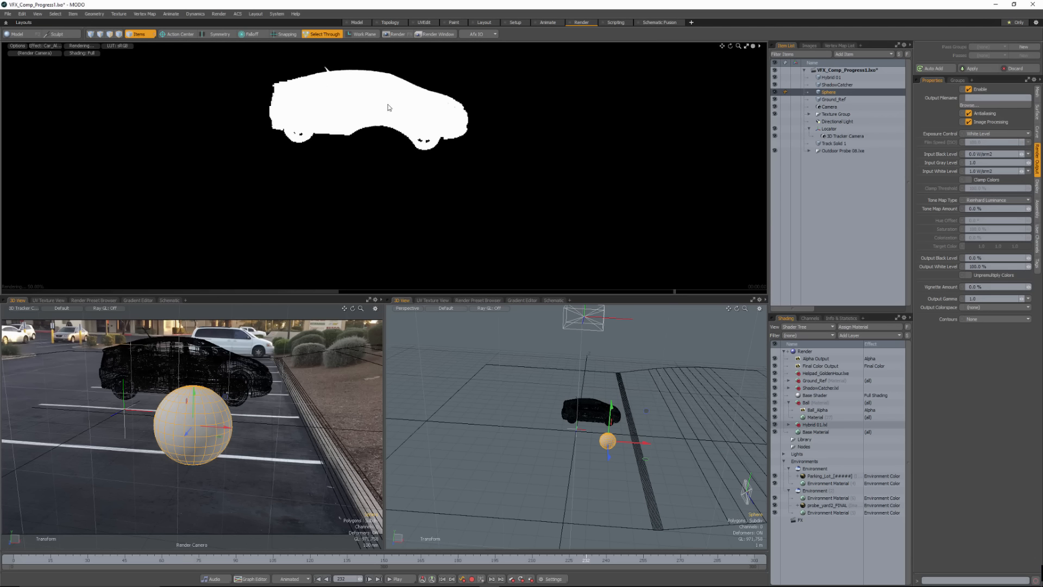
left_click(47, 45)
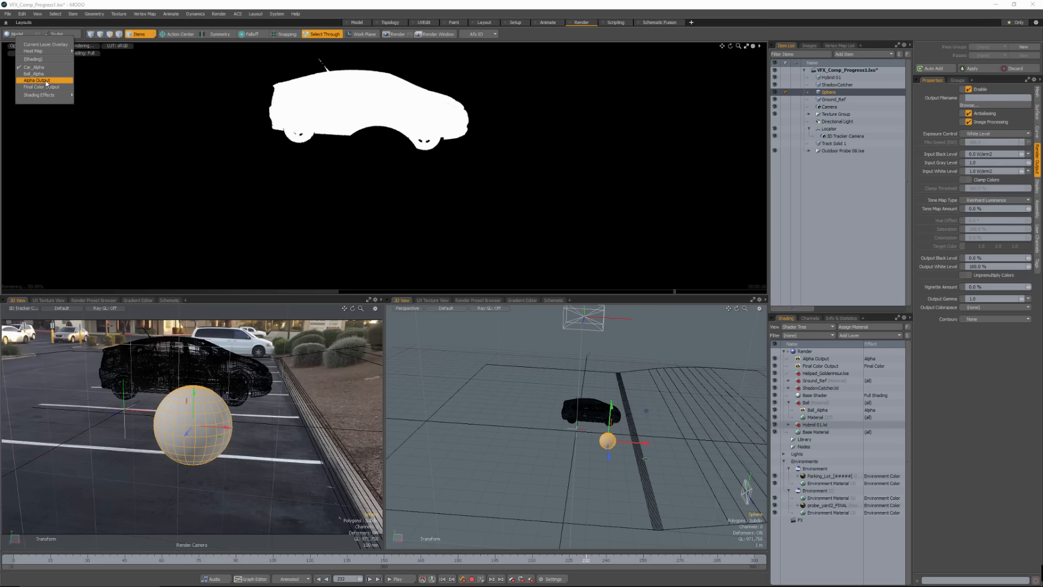
left_click(36, 81)
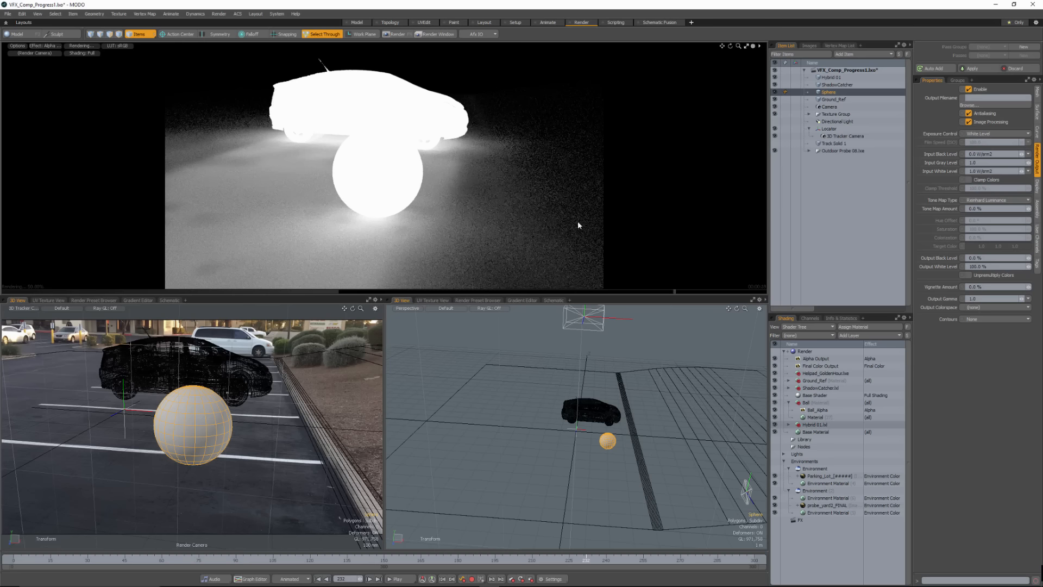
- Duplicate the Alpha Output in the shader tree and move the copy into the ShadowCatcher group
right_click(806, 358)
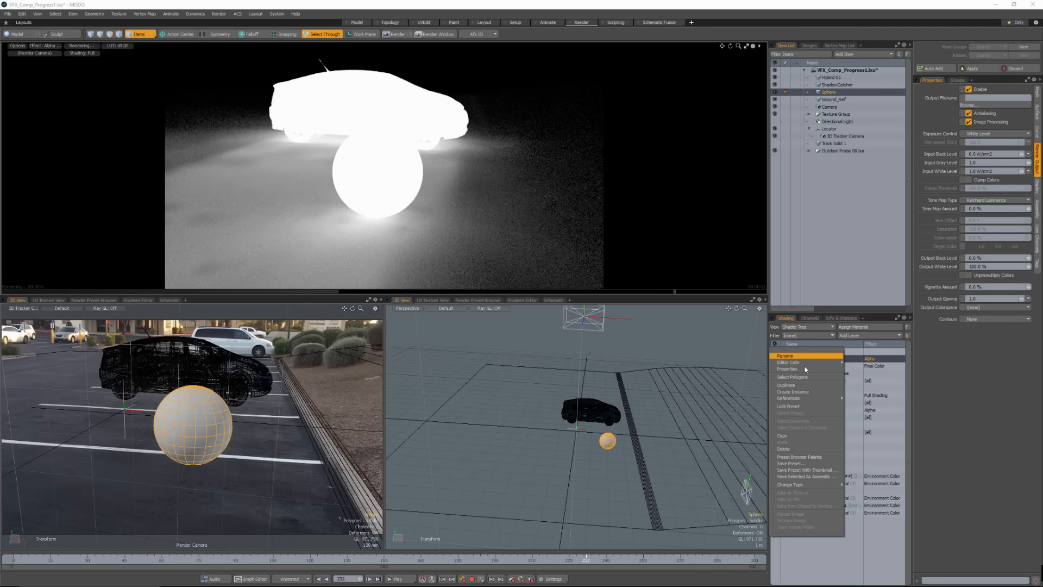
left_click(798, 385)
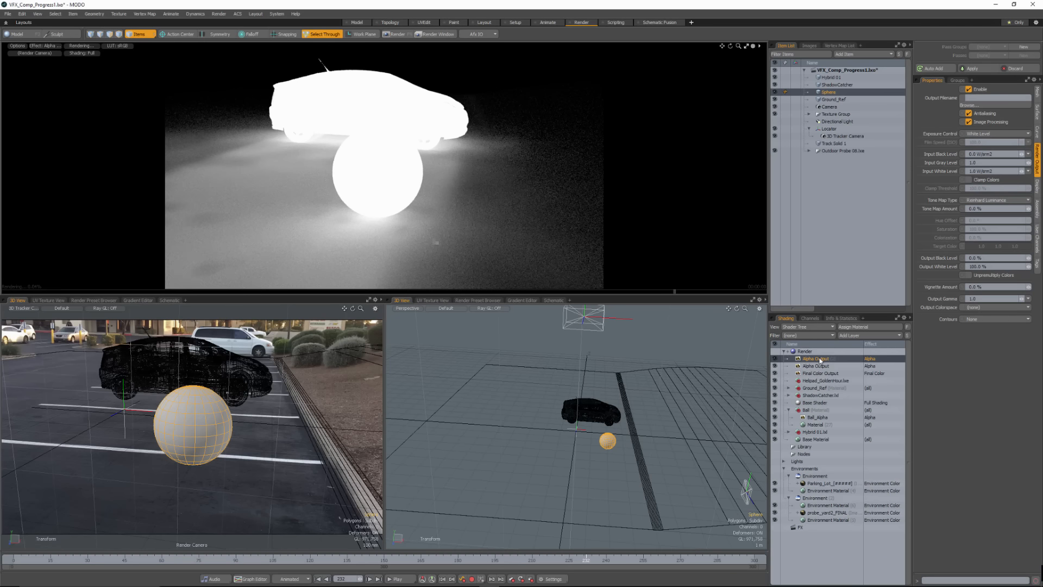
left_click_drag(820, 359, 825, 388)
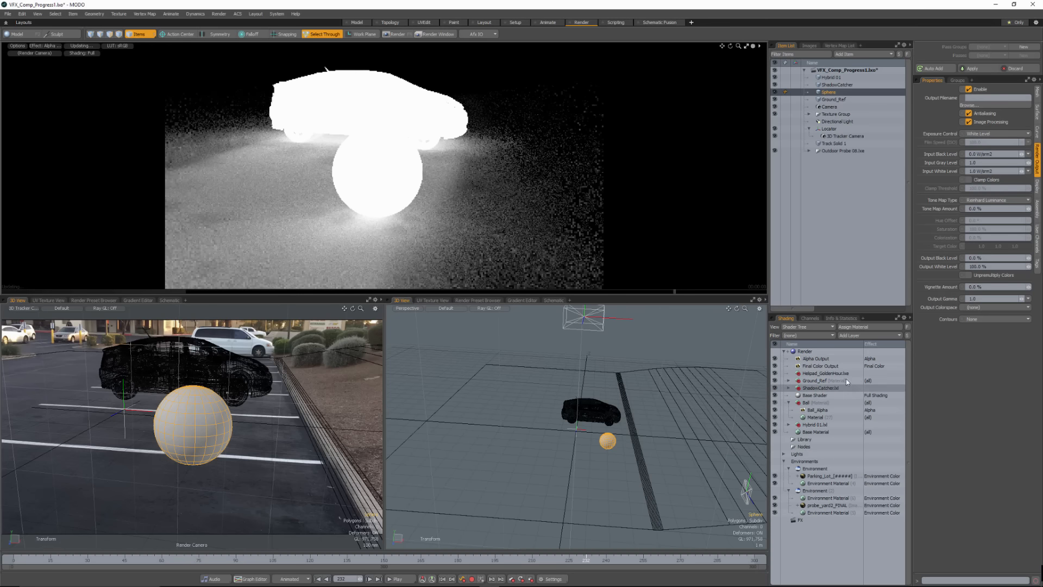
- Check the shadow catcher's Alpha Output (2) in the render preview, and return the preview to Final Color Output
left_click(49, 46)
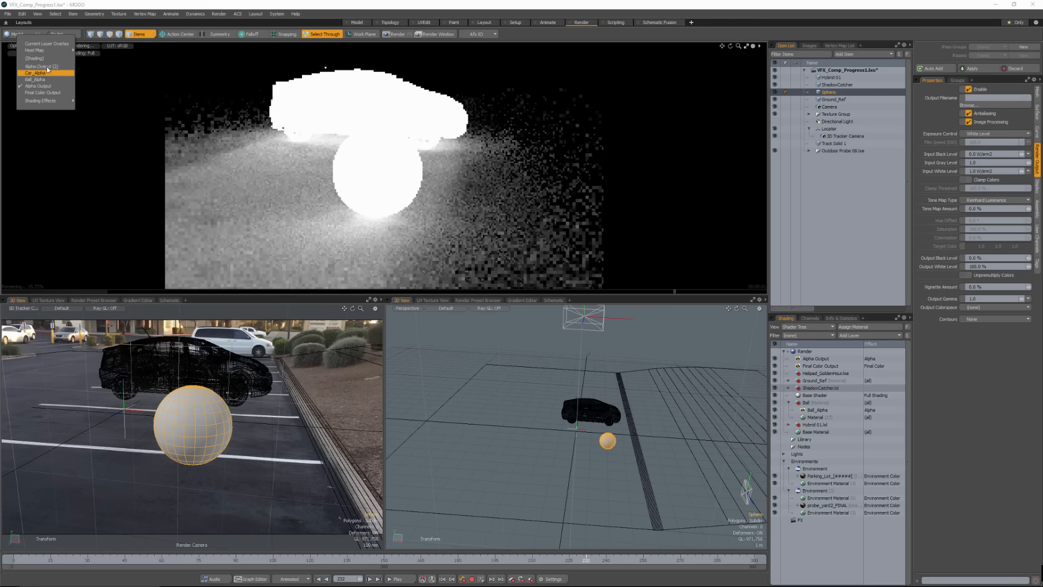
left_click(48, 71)
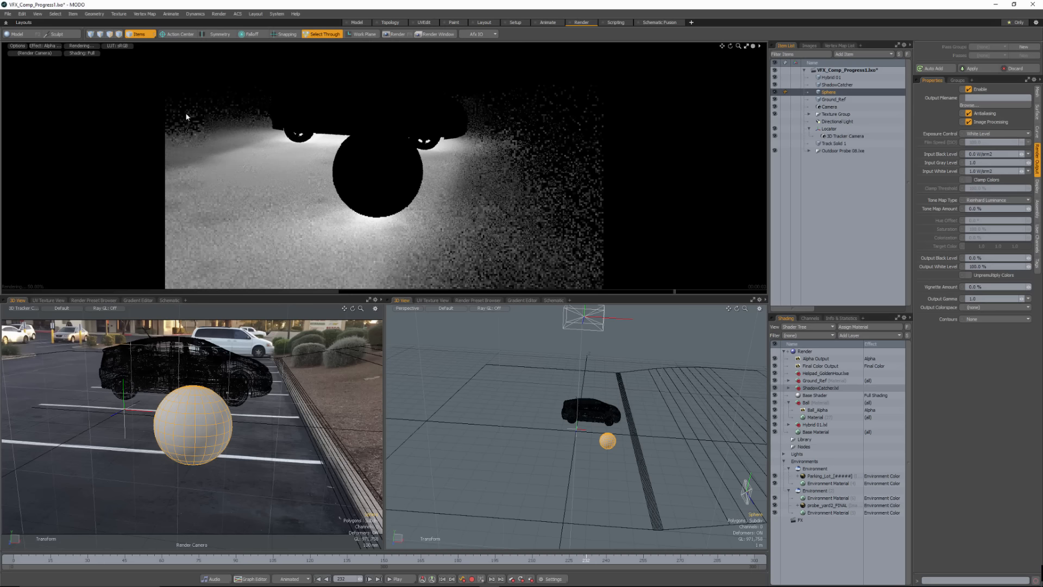
left_click(47, 47)
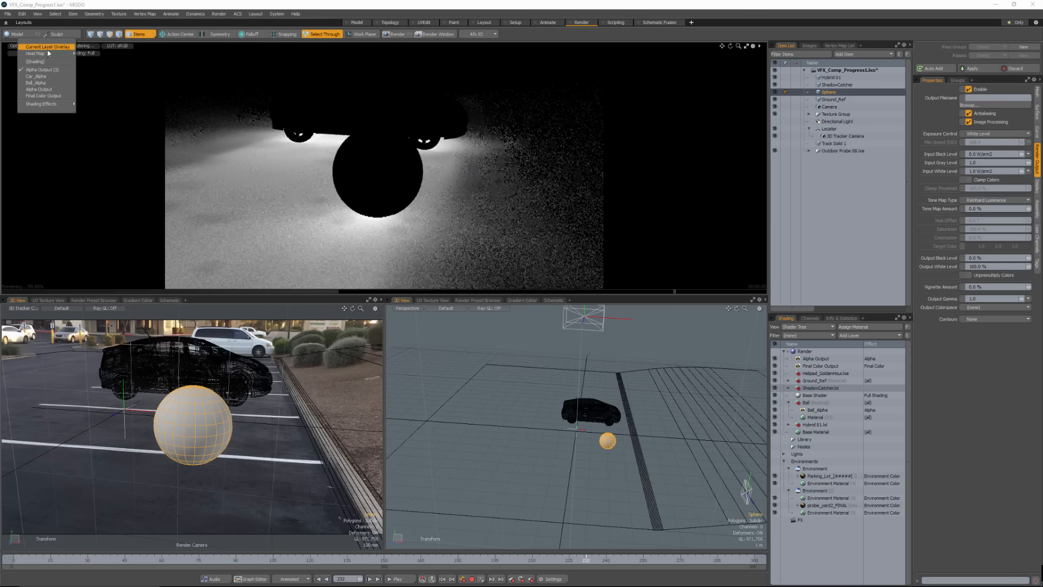
left_click(40, 96)
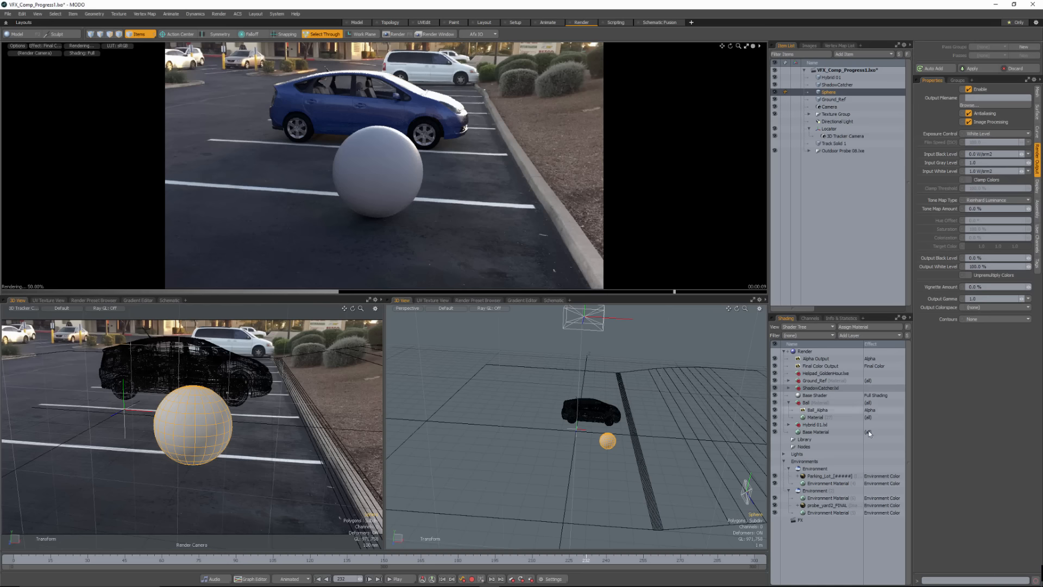
- Set the 3D Tracker Camera's background image to none
left_click(843, 135)
left_click(990, 348)
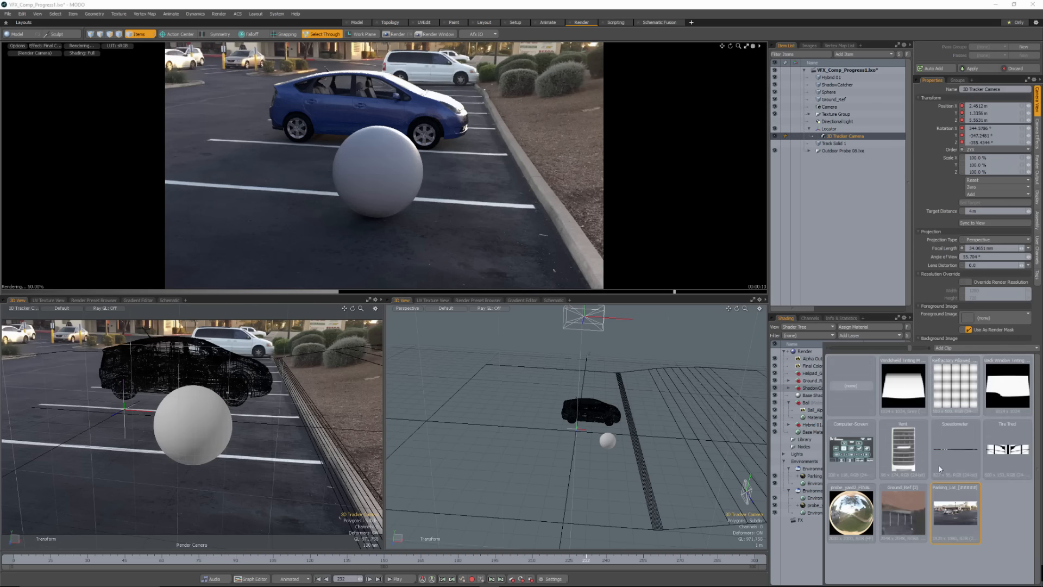
left_click(851, 375)
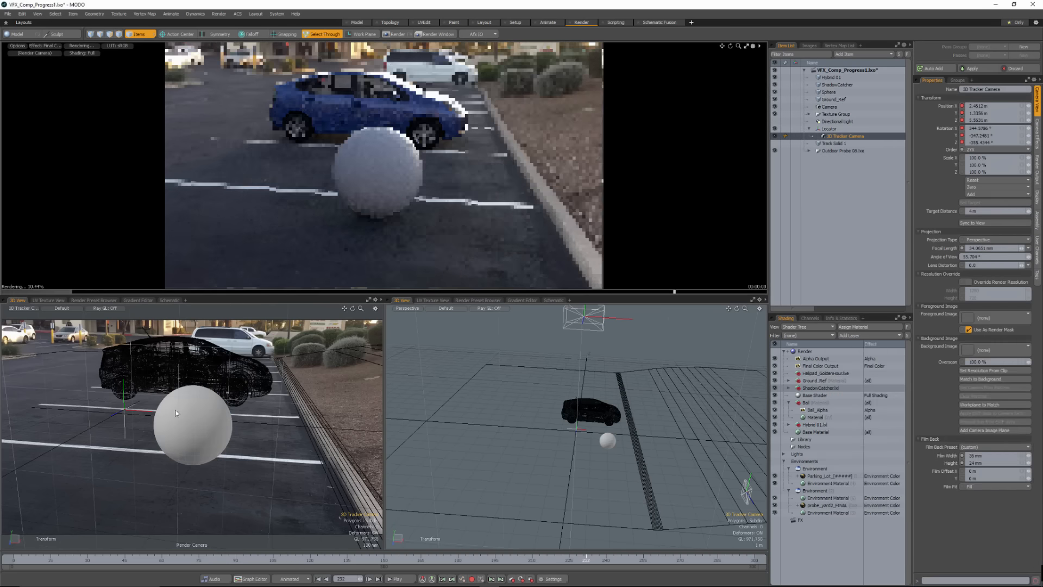